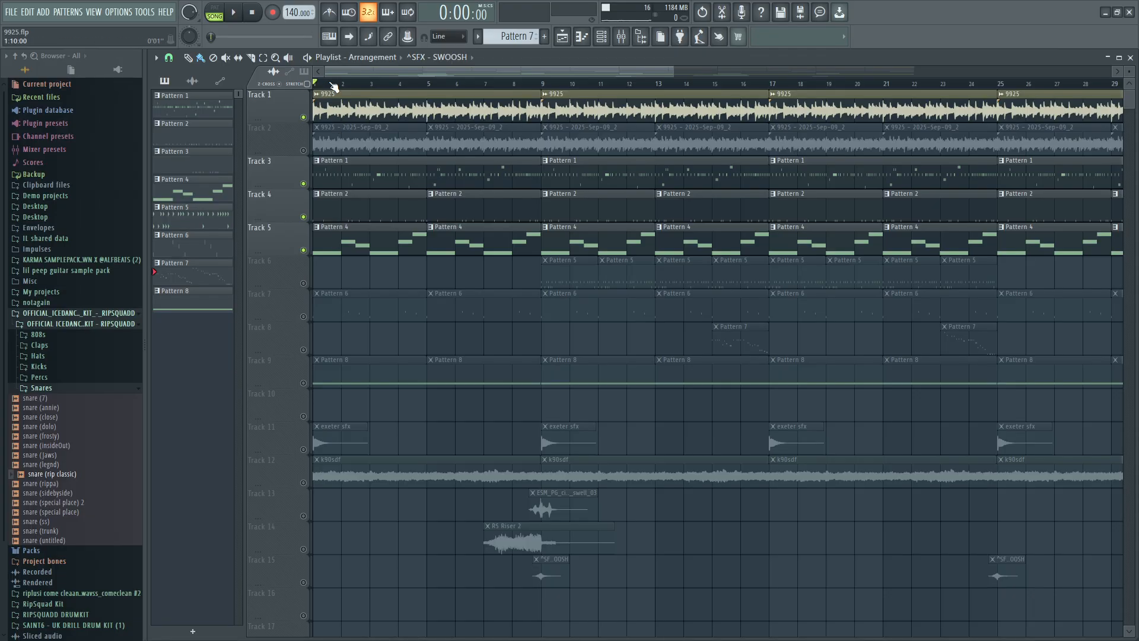
# Switch to the 0809.flp project and change the channel rack from the step grid to note previews.
pyautogui.press('super')
pyautogui.moveTo(332, 627)
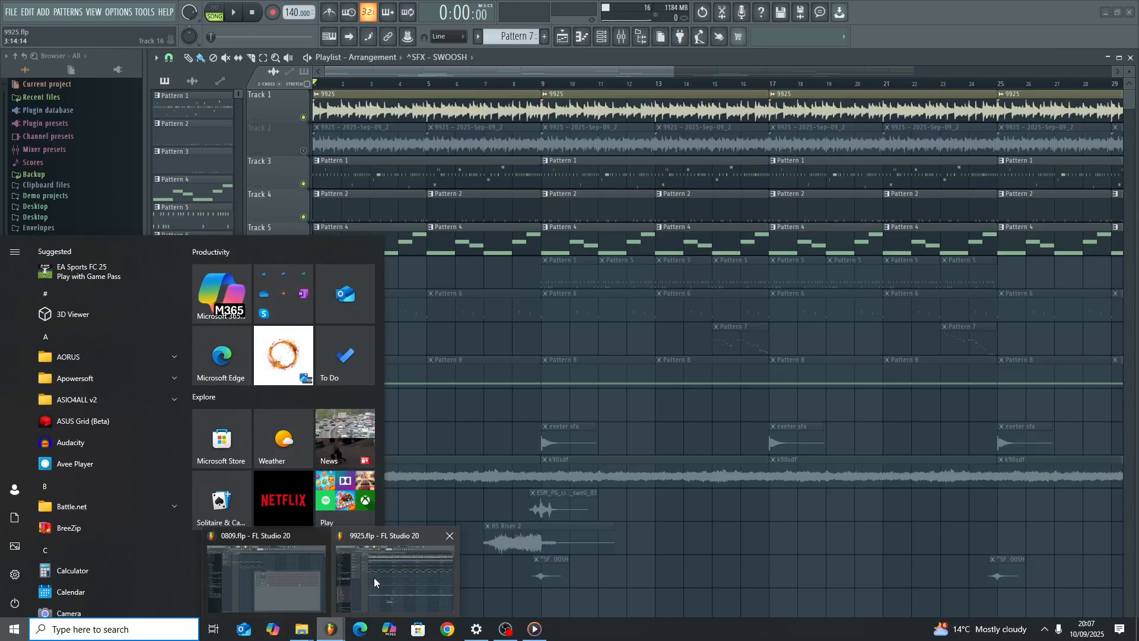
pyautogui.click(261, 572)
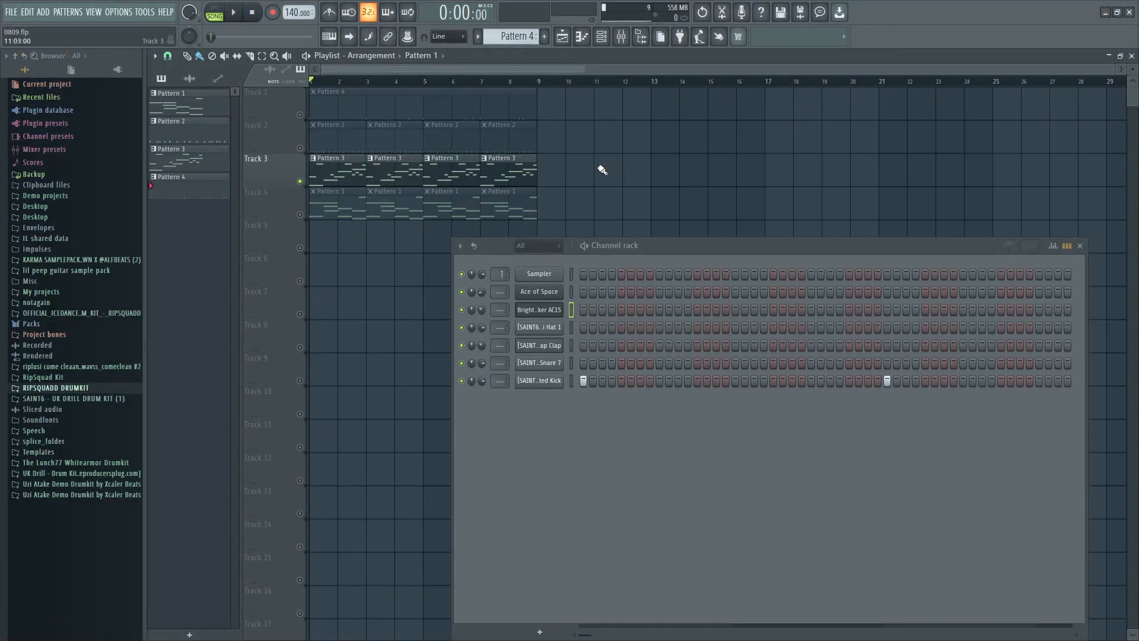
pyautogui.click(1066, 245)
pyautogui.click(1080, 246)
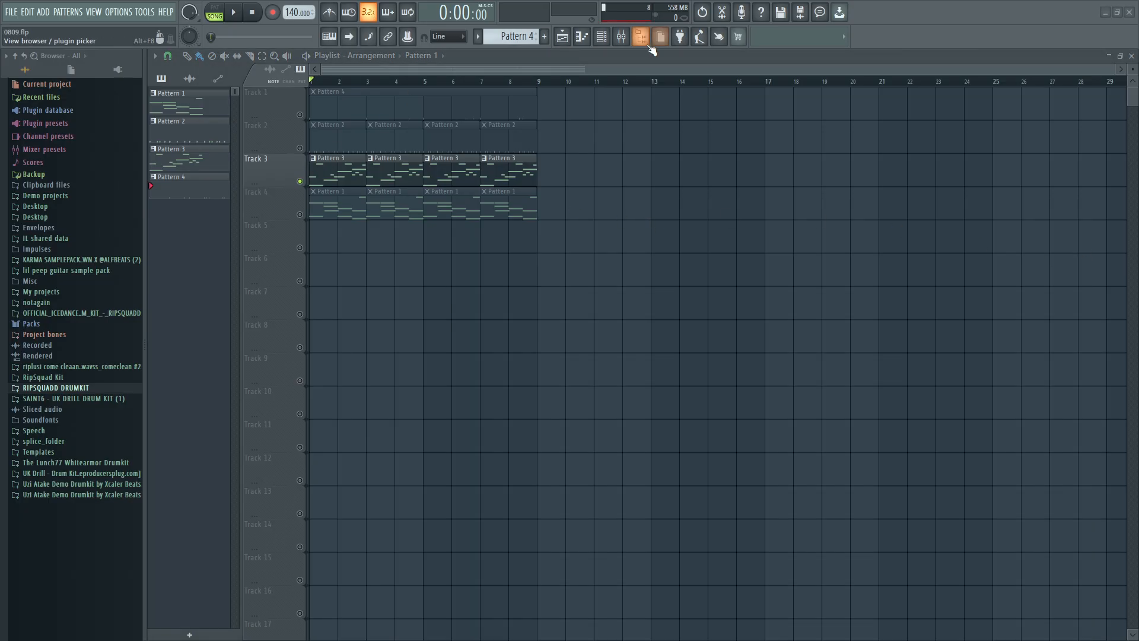
pyautogui.click(641, 36)
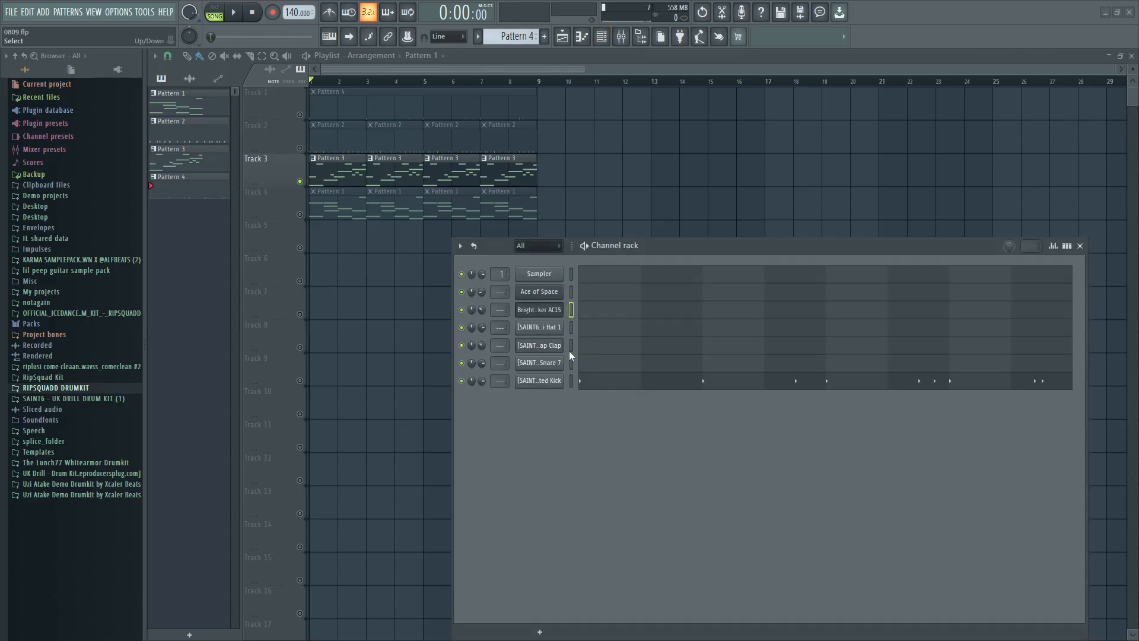
# Move the channel rack clear of the playlist clips and solo Track 3.
pyautogui.rightClick(300, 181)
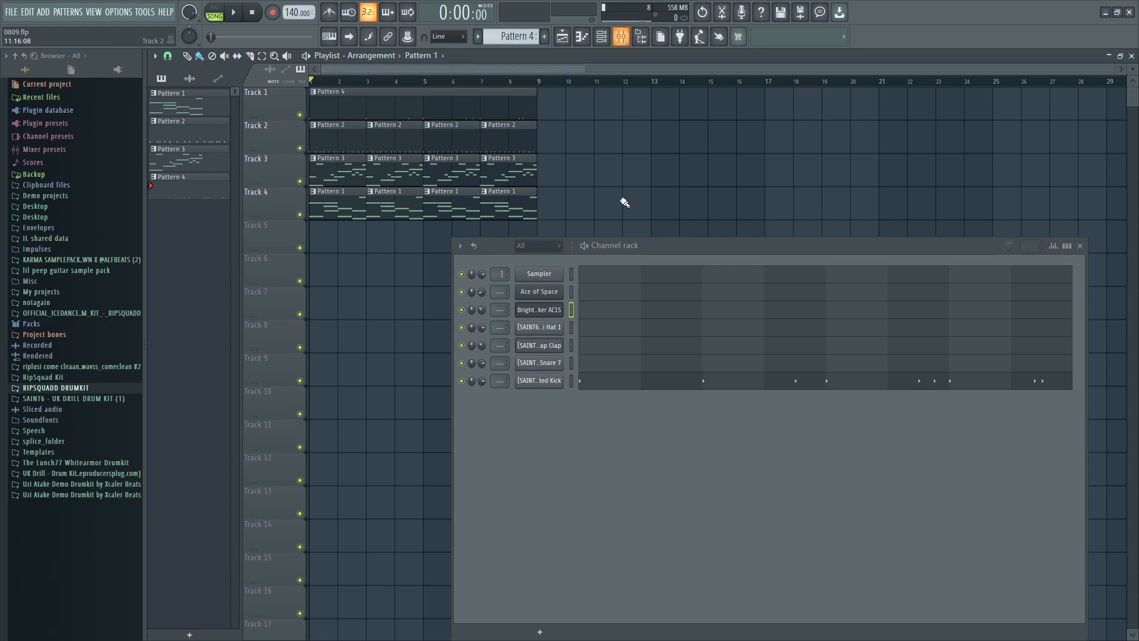
pyautogui.moveTo(689, 245); pyautogui.dragTo(774, 169)
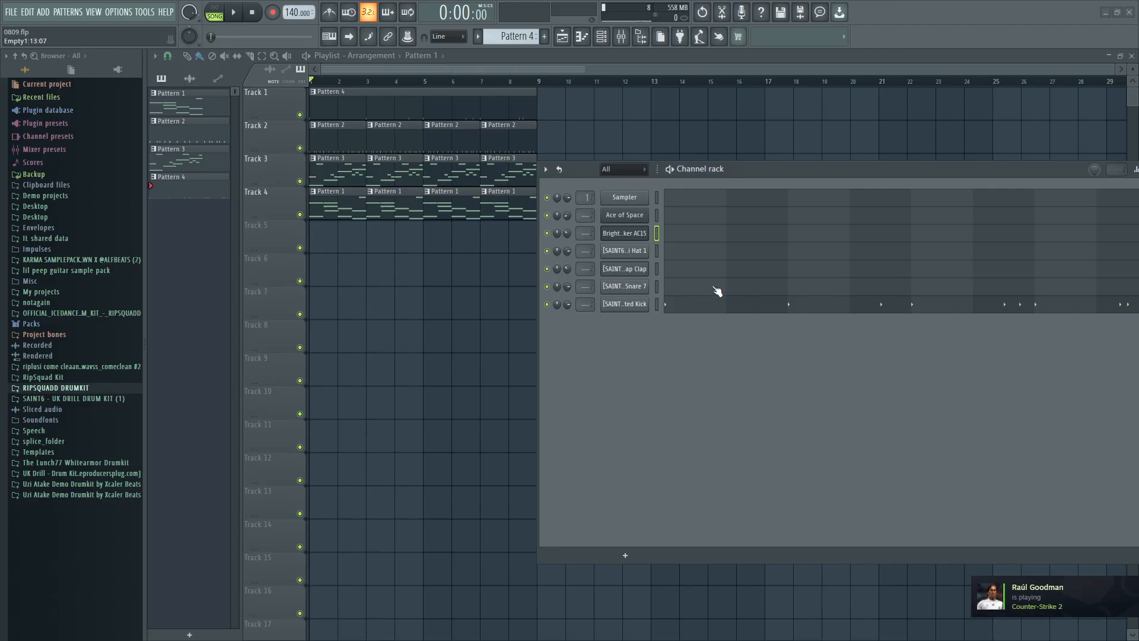
pyautogui.keyDown('ctrl'); pyautogui.click(299, 181); pyautogui.keyUp('ctrl')
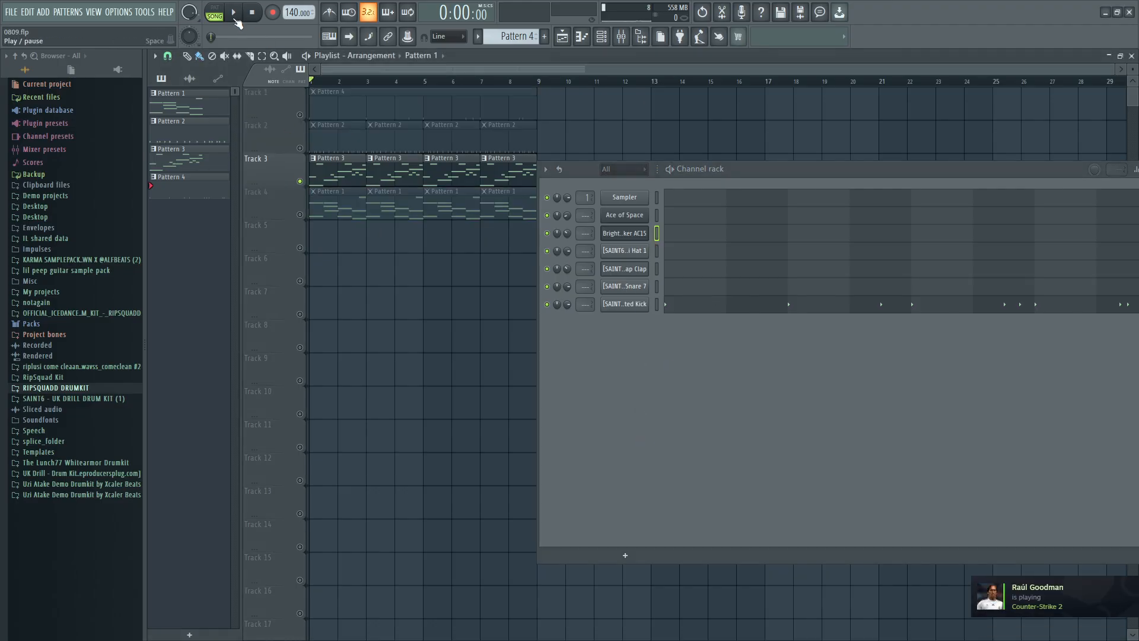
# Examine the Ace of Space notes of Pattern 3 in the piano roll and check which channels it offers.
pyautogui.doubleClick(334, 169)
pyautogui.scroll(-4, 793, 292)
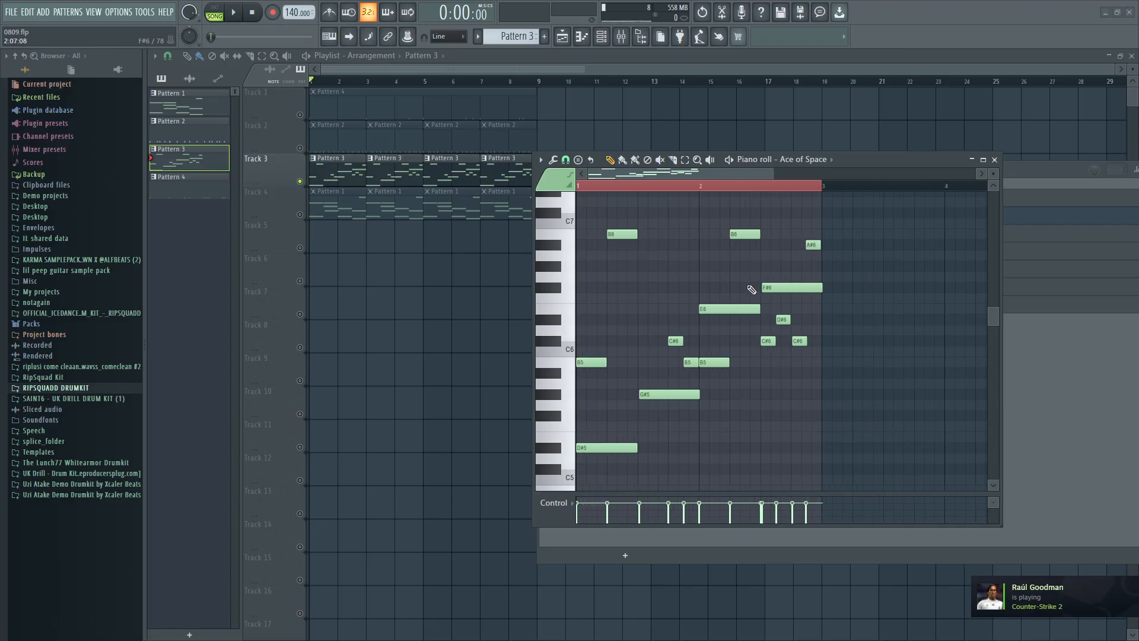
pyautogui.click(811, 159)
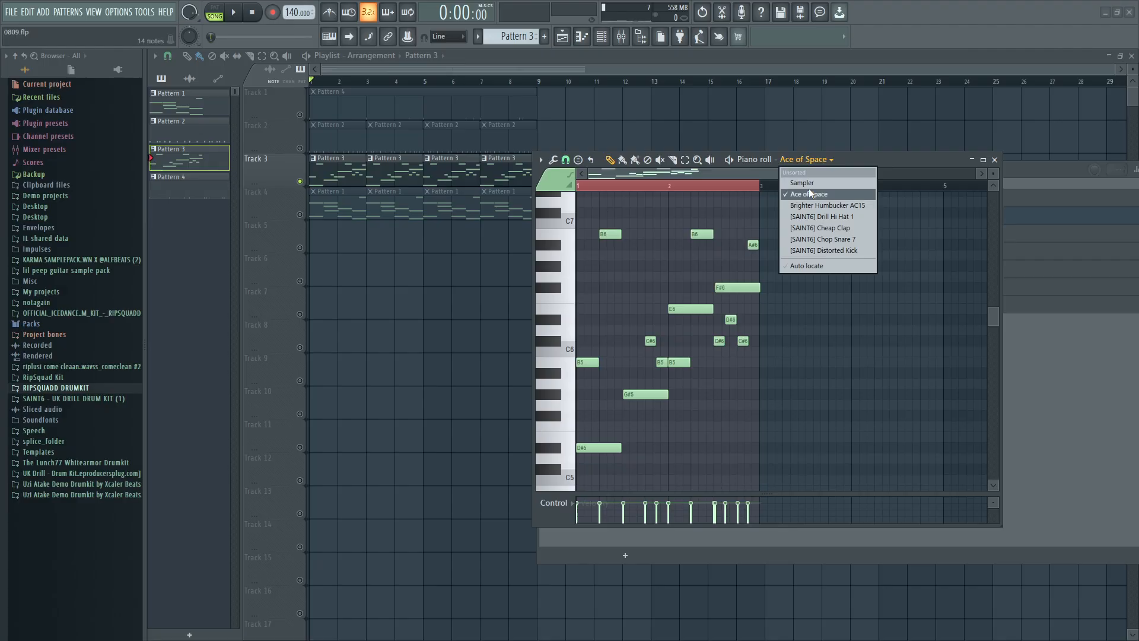
pyautogui.click(1043, 333)
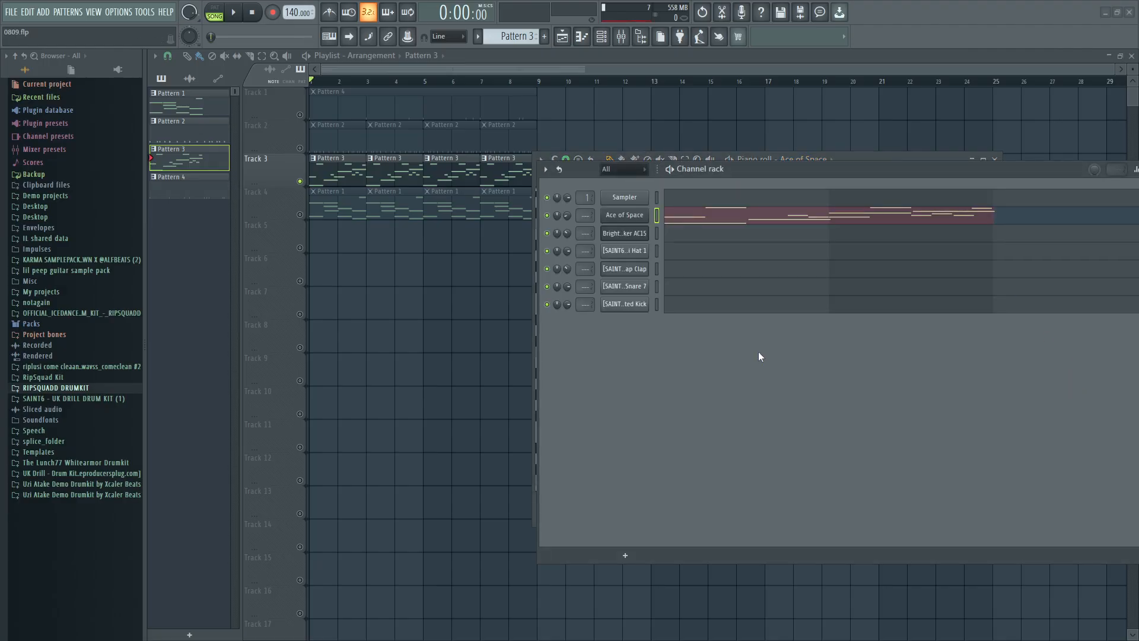
# Add a FLEX instrument channel and load the Ace of Space preset from the Essential Guitars pack.
pyautogui.click(625, 555)
pyautogui.click(629, 477)
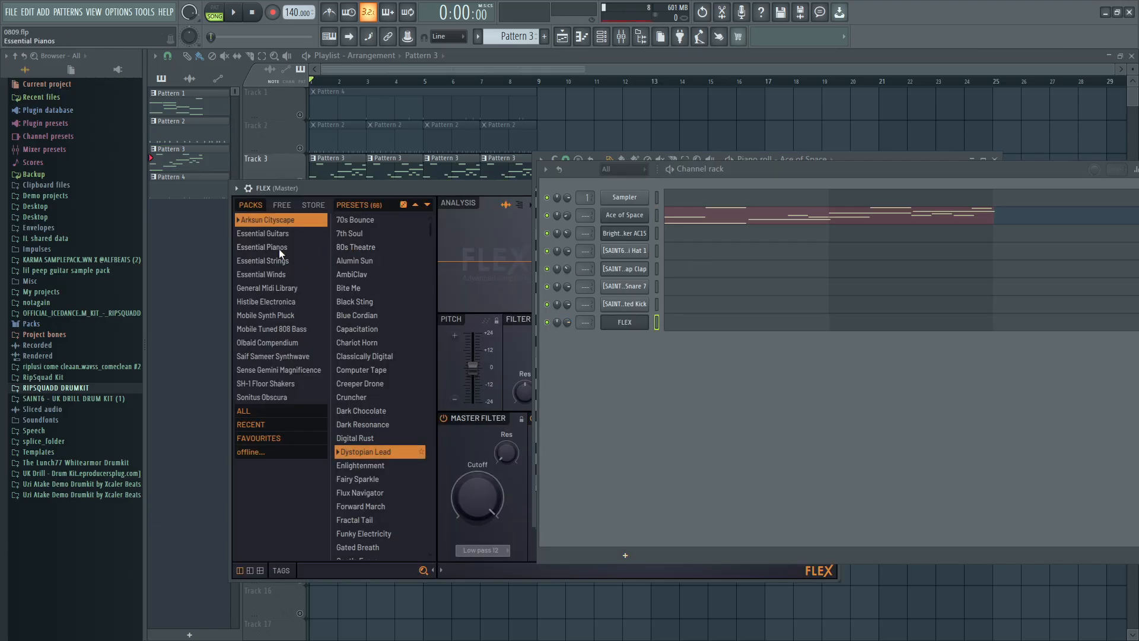
pyautogui.click(282, 235)
pyautogui.click(379, 248)
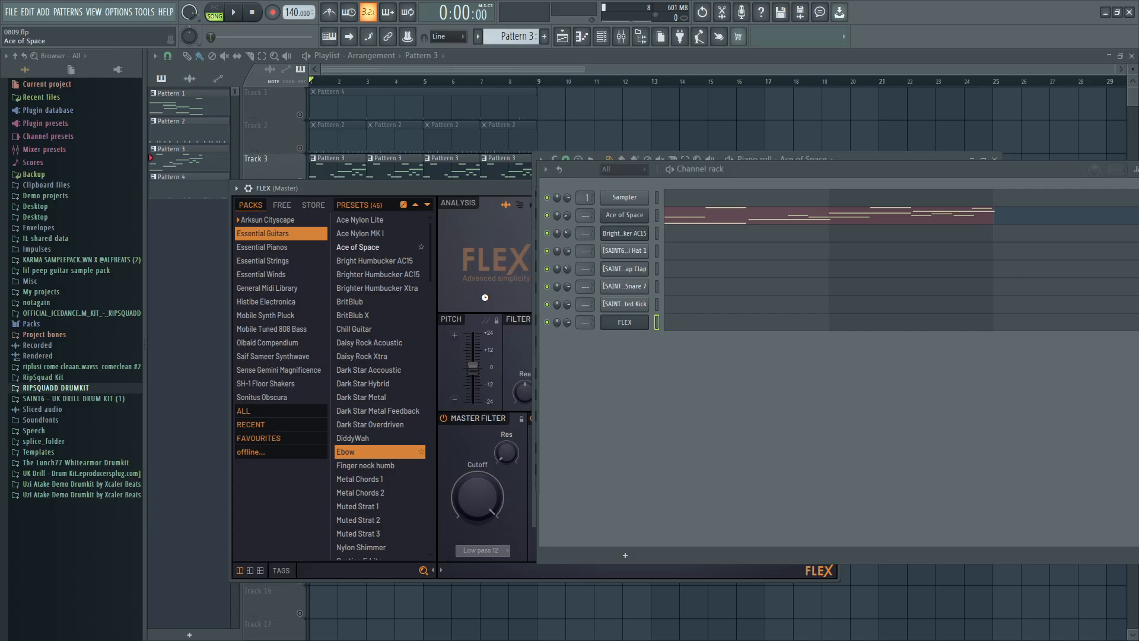
# View the newly added Ace of Space channel's piano roll and minimise it to uncover the playlist.
pyautogui.rightClick(630, 326)
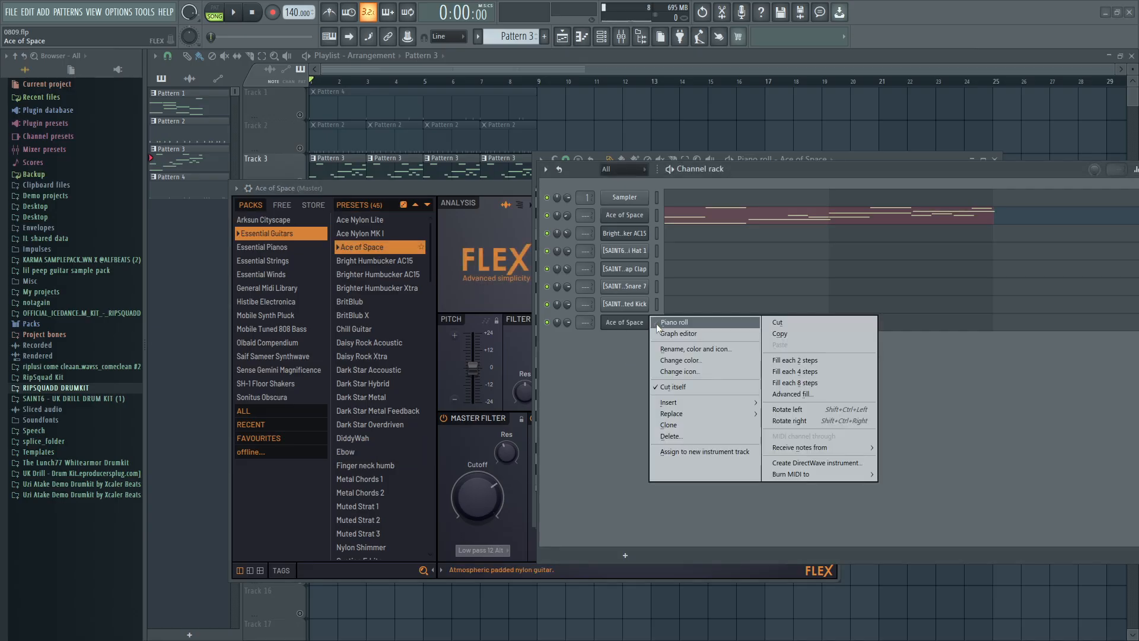
pyautogui.click(666, 323)
pyautogui.moveTo(555, 346); pyautogui.dragTo(556, 248)
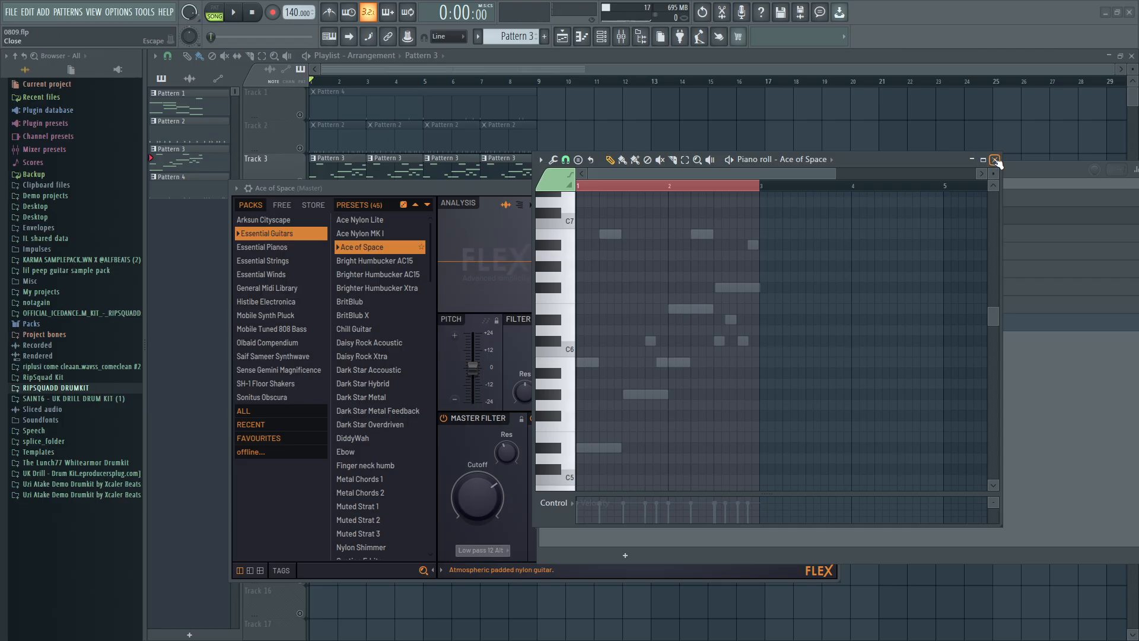
pyautogui.click(972, 159)
pyautogui.rightClick(792, 137)
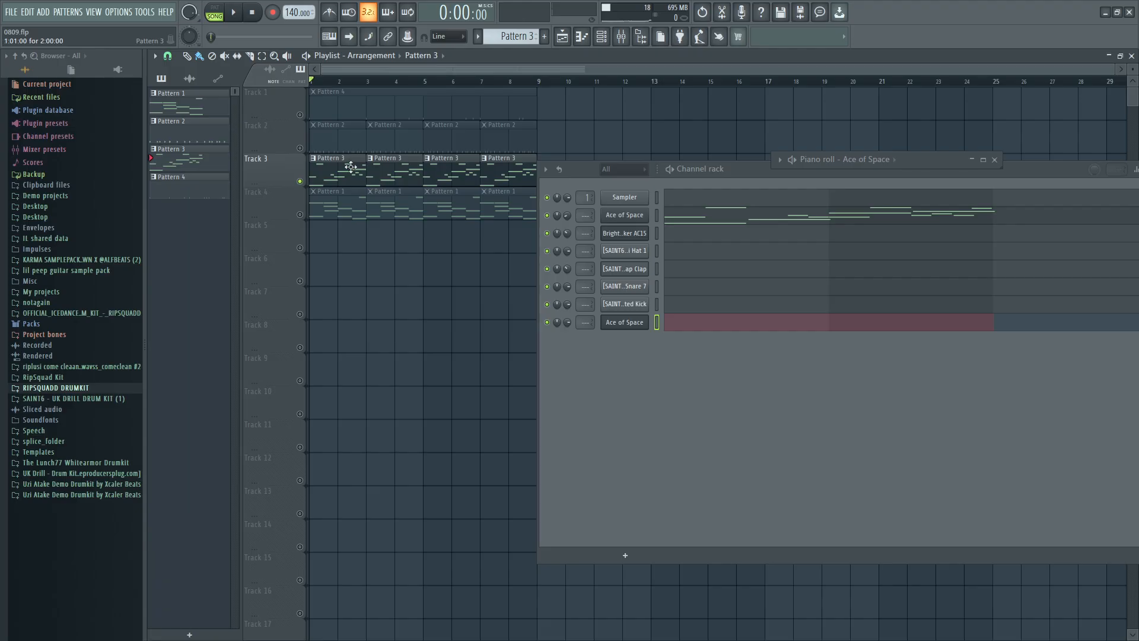
# Play back the soloed Pattern 3 clips from the start of the song and stop playback.
pyautogui.press('space')
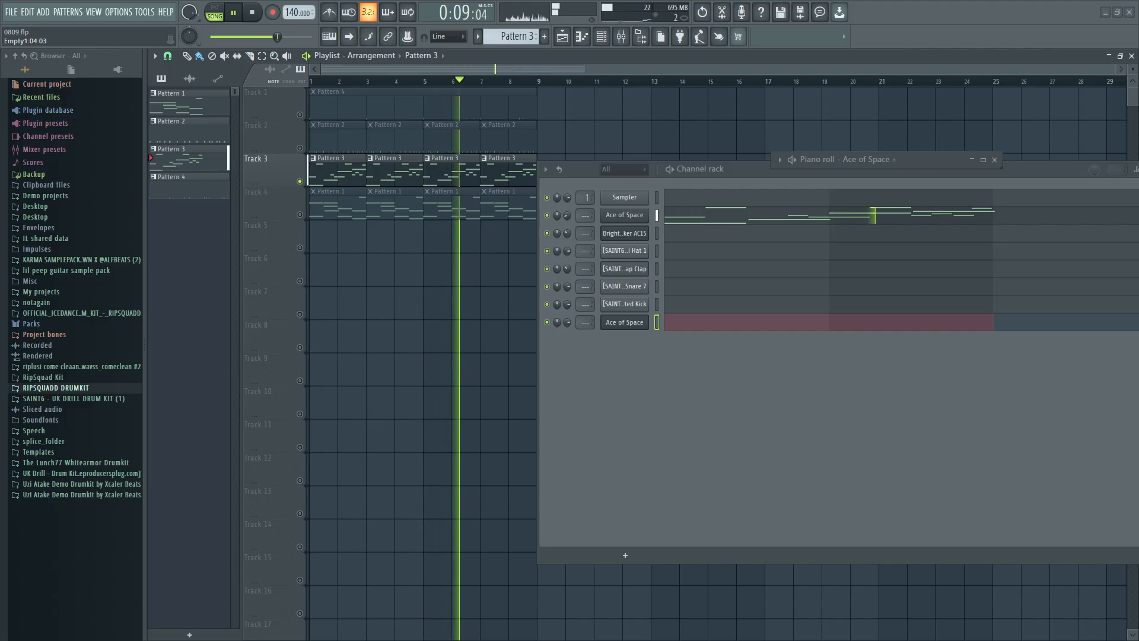
pyautogui.click(253, 13)
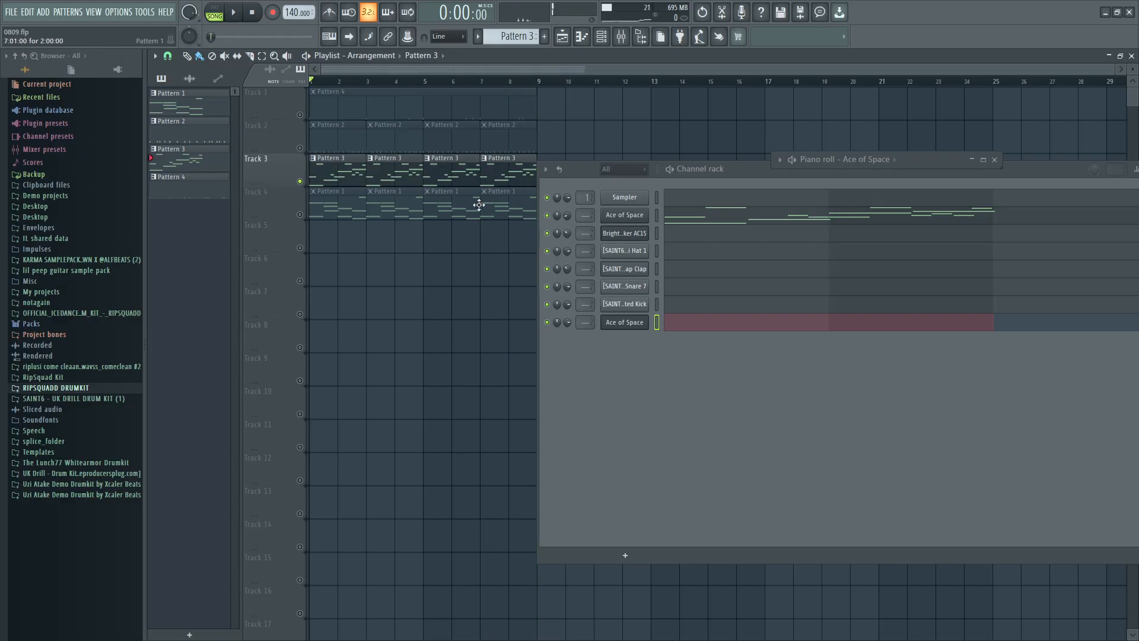
# Shorten the F#6 note of Pattern 3 in the maximised piano roll so it ends before bar 3, and hide the editor.
pyautogui.doubleClick(382, 173)
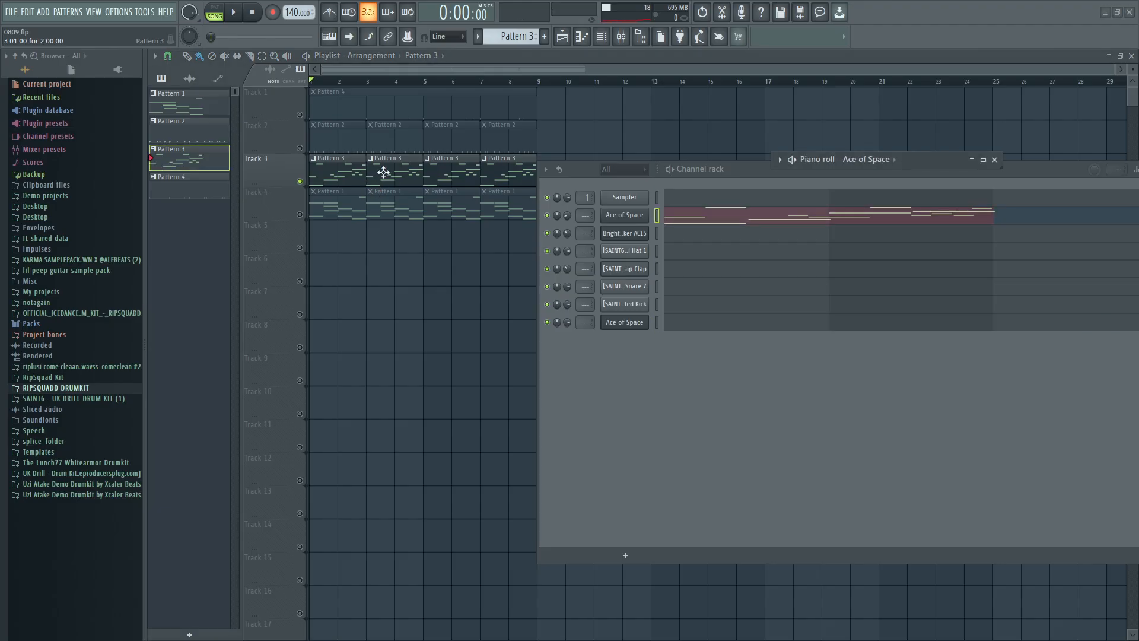
pyautogui.click(984, 161)
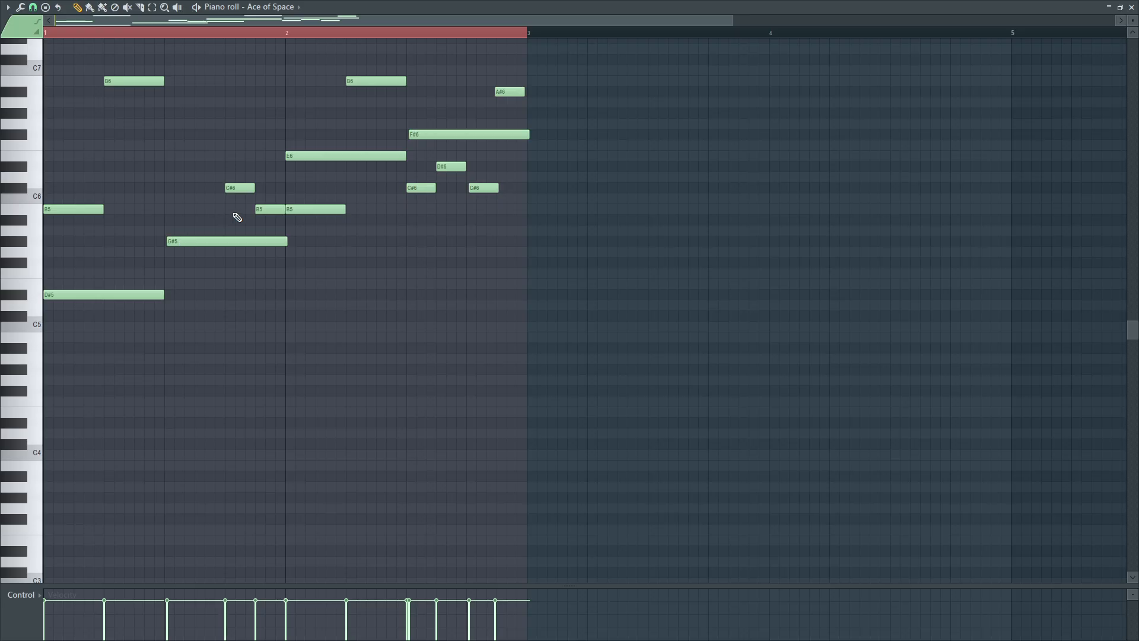
pyautogui.scroll(5, 158, 229)
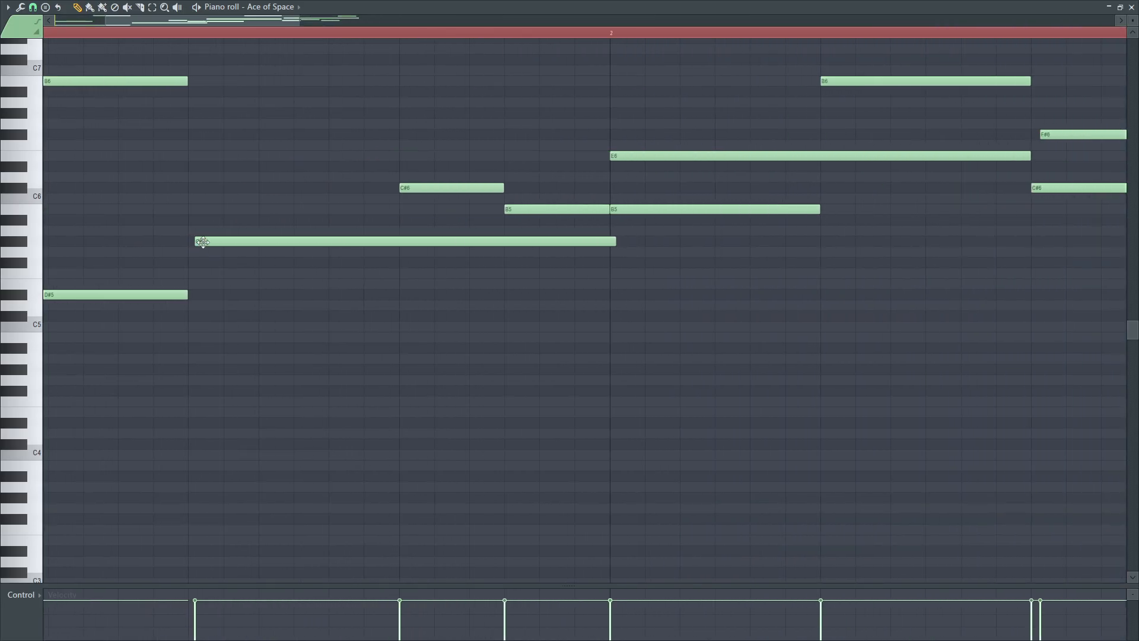
pyautogui.scroll(-5, 219, 259)
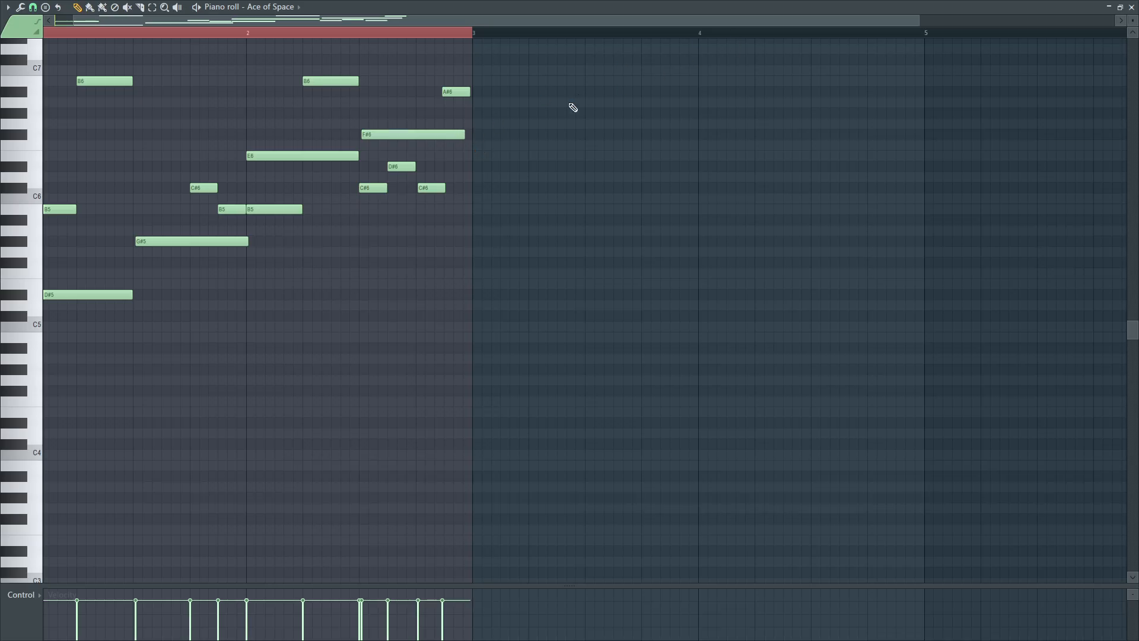
pyautogui.click(289, 4)
pyautogui.click(884, 3)
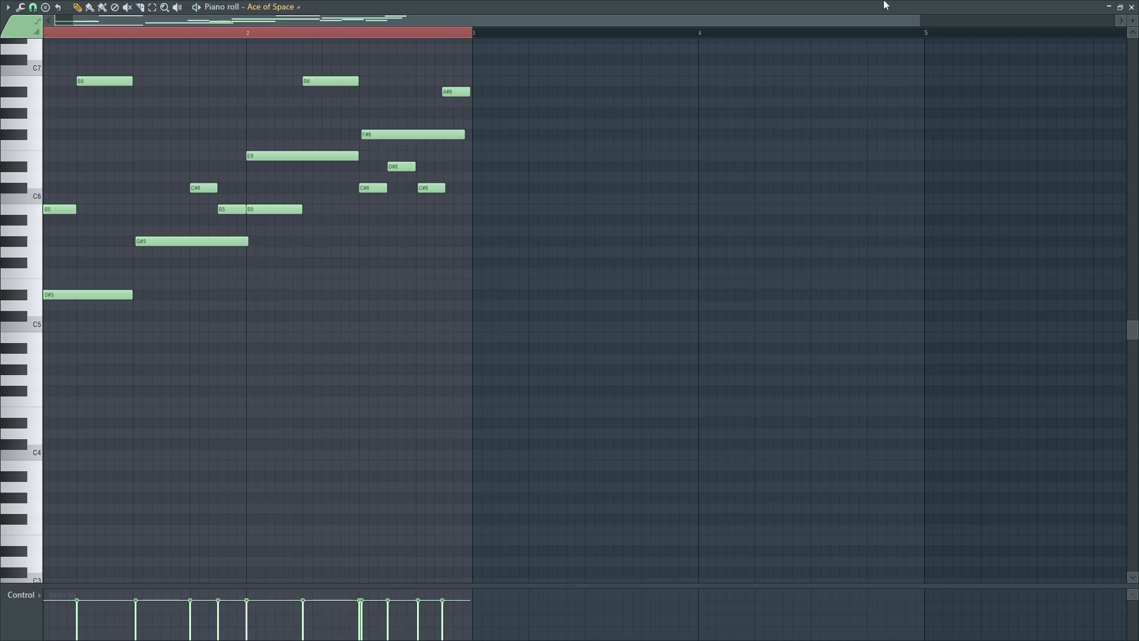
pyautogui.click(1122, 7)
pyautogui.press('super')
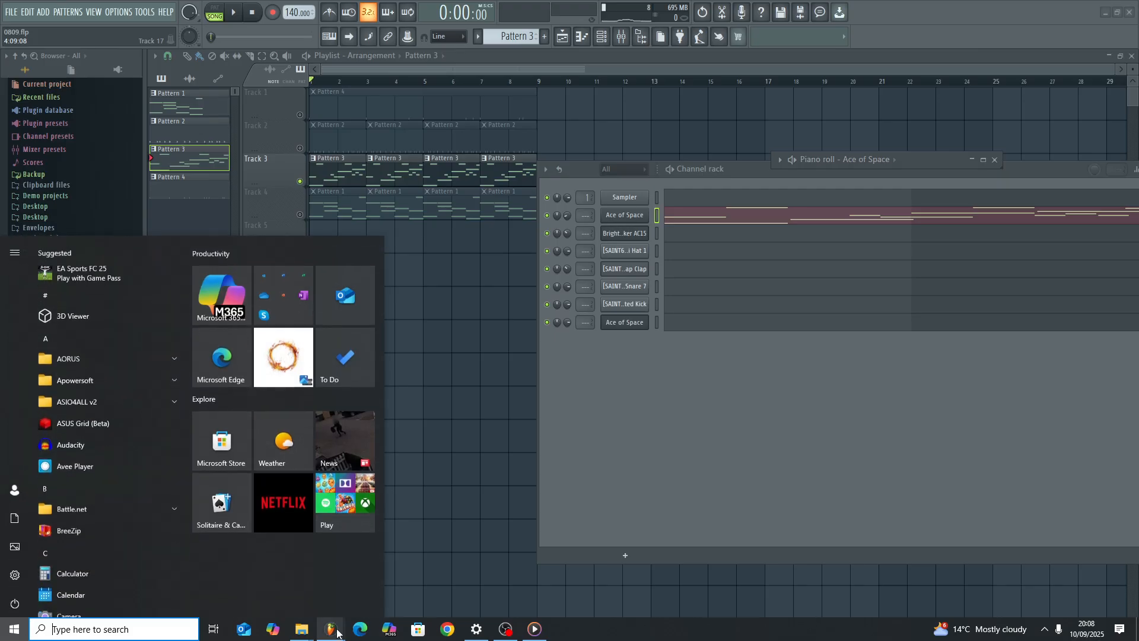
pyautogui.press('super')
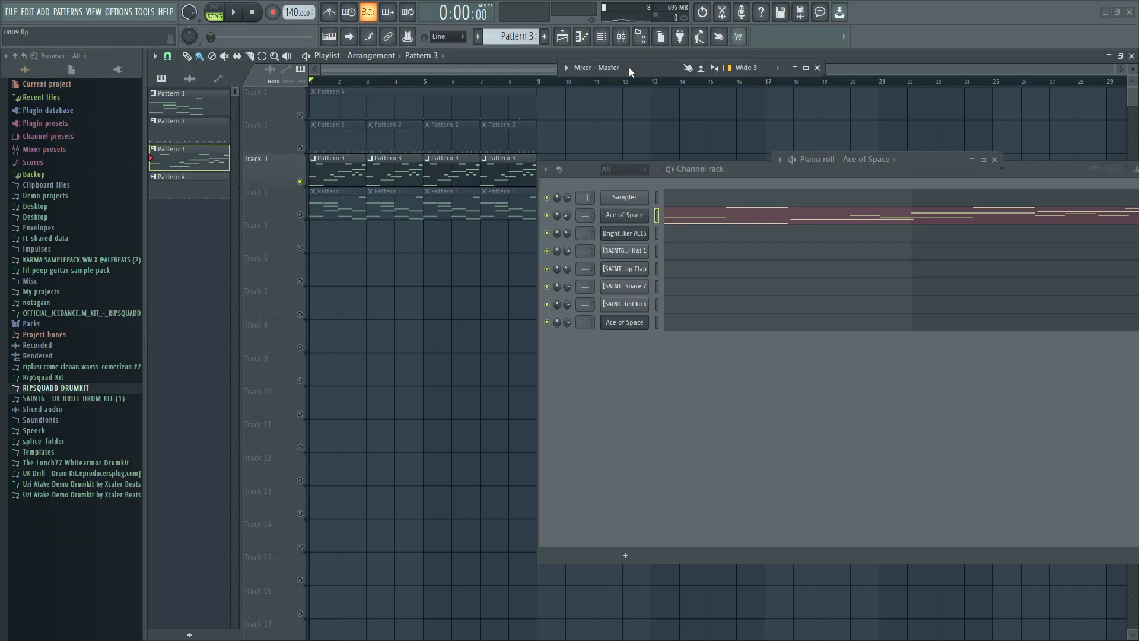
# Show the mixer next to the channel rack and route the original Ace of Space channel to mixer Insert 1.
pyautogui.press('F9')
pyautogui.moveTo(503, 144); pyautogui.dragTo(505, 390)
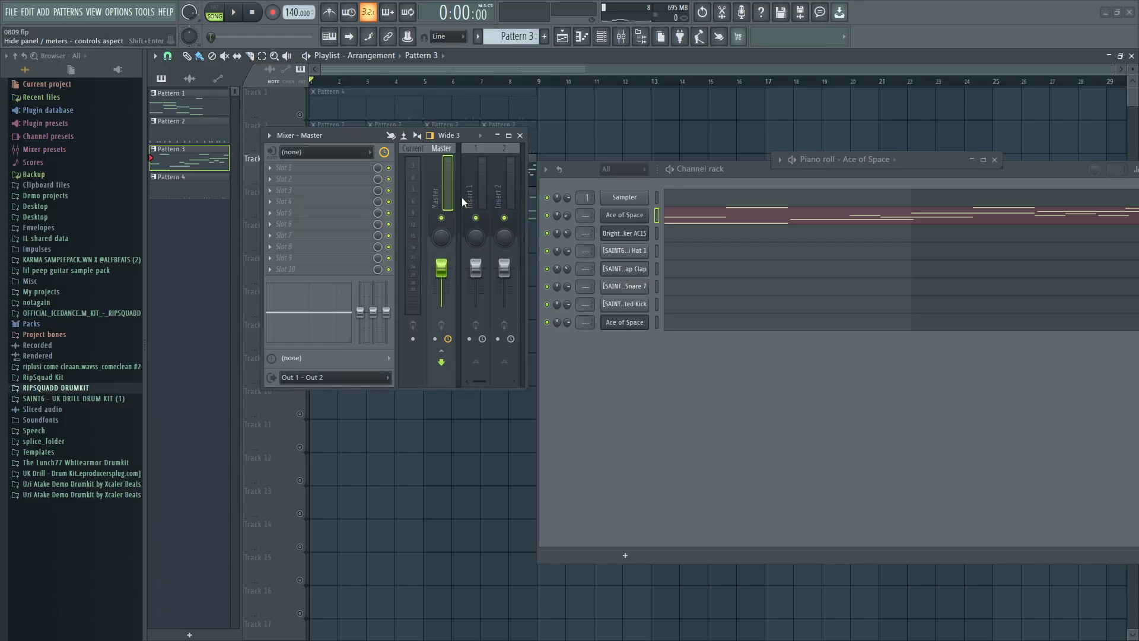
pyautogui.moveTo(358, 137); pyautogui.dragTo(275, 215)
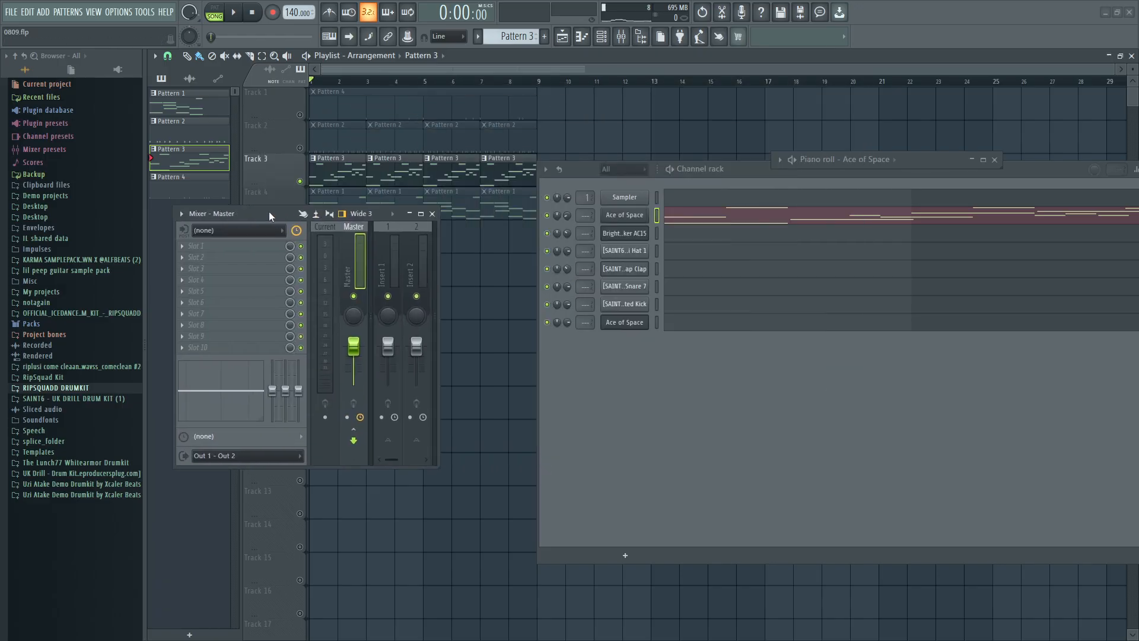
pyautogui.scroll(1, 582, 218)
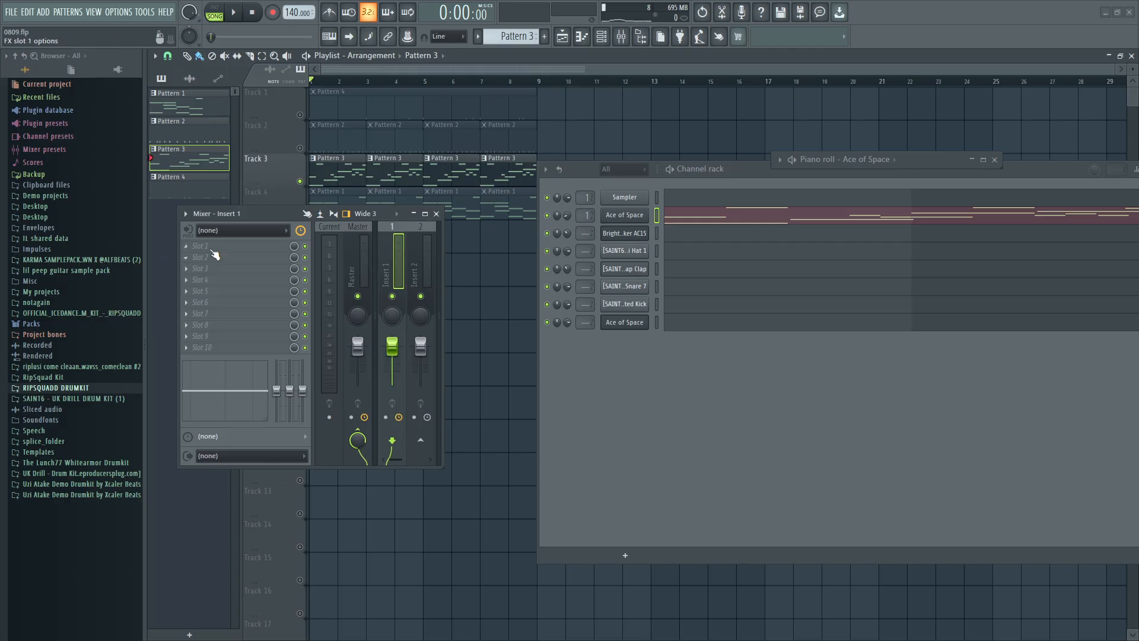
pyautogui.click(211, 250)
pyautogui.click(574, 169)
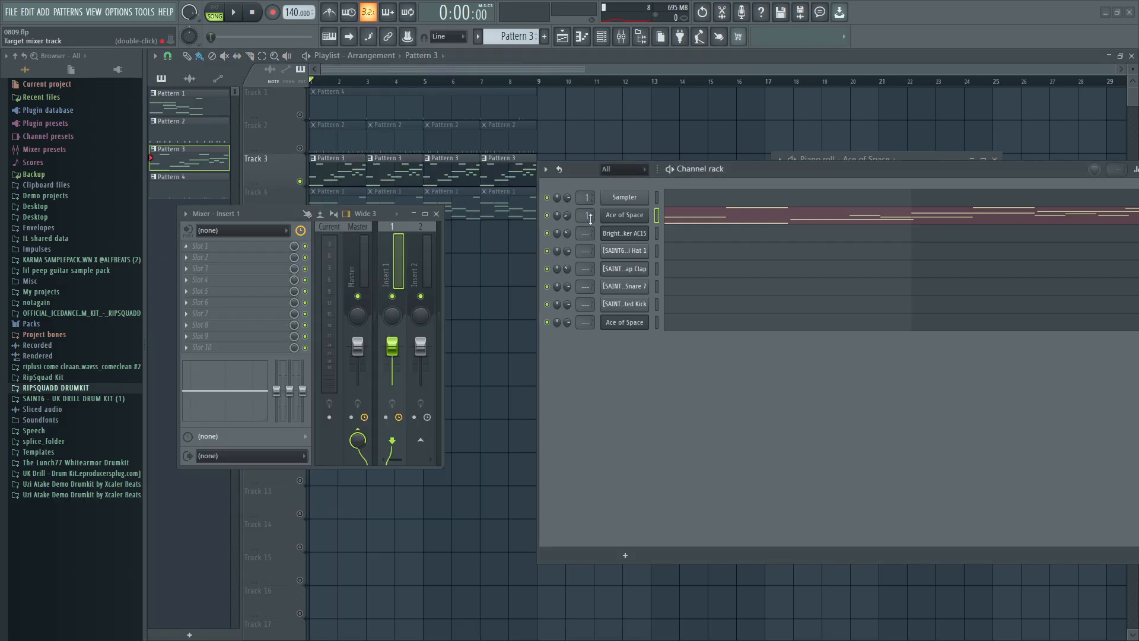
# Load Edison into Slot 1 of mixer Insert 1 and arm it to record in On Play mode.
pyautogui.click(205, 246)
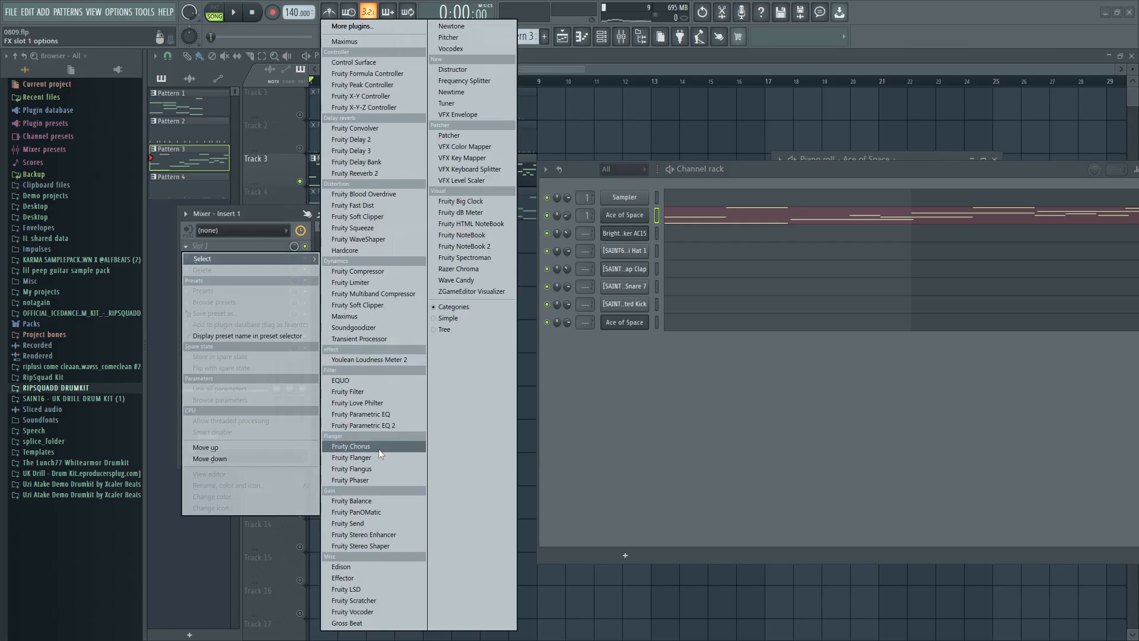
pyautogui.click(341, 566)
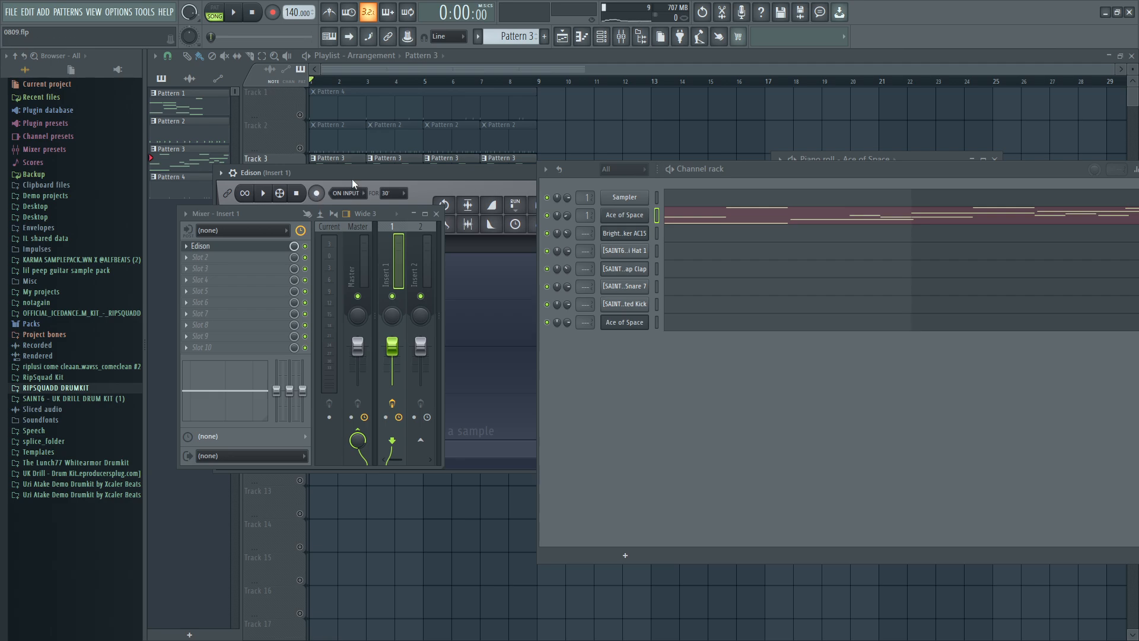
pyautogui.click(347, 192)
pyautogui.click(347, 228)
pyautogui.click(318, 193)
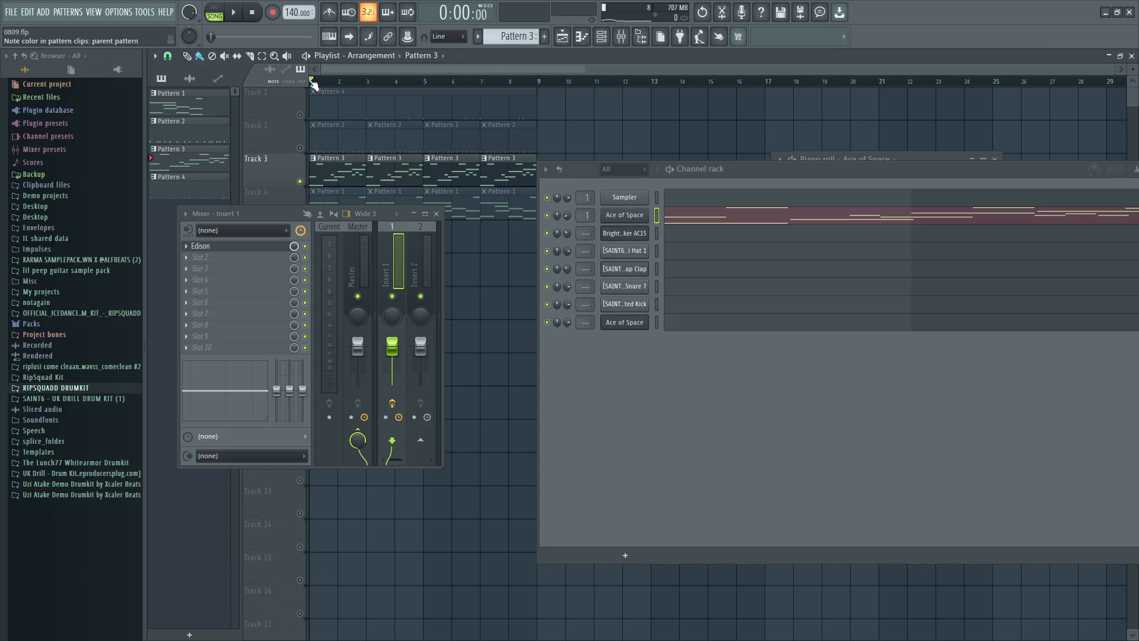
# Record about 8 seconds of the Pattern 3 melody in Edison and place the recording on Track 1 at bar 14.
pyautogui.click(235, 14)
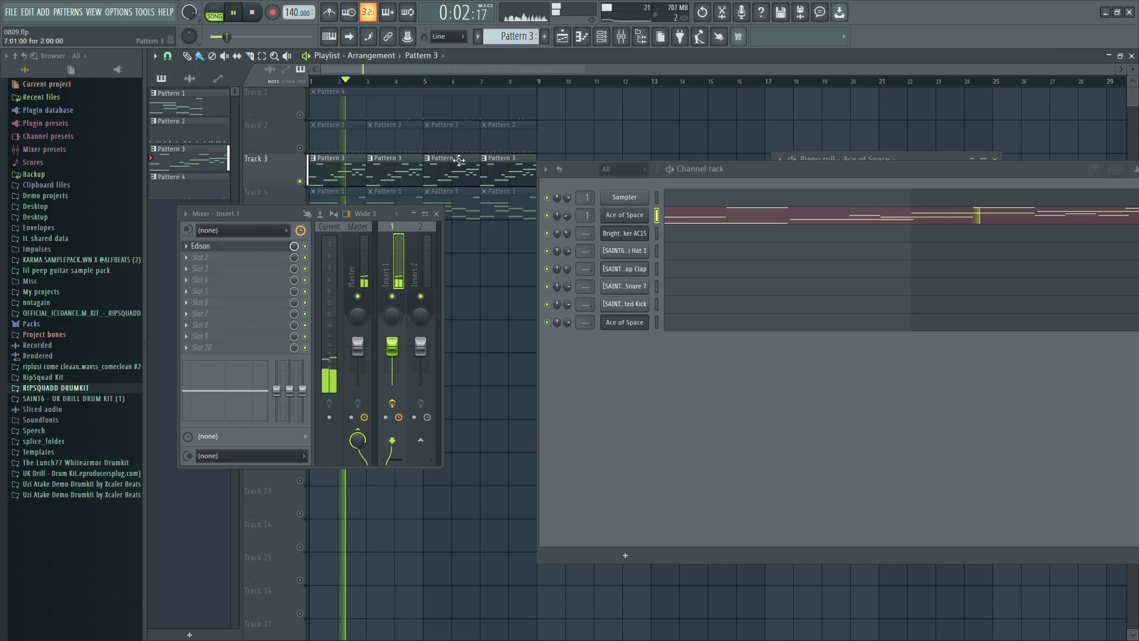
pyautogui.click(238, 248)
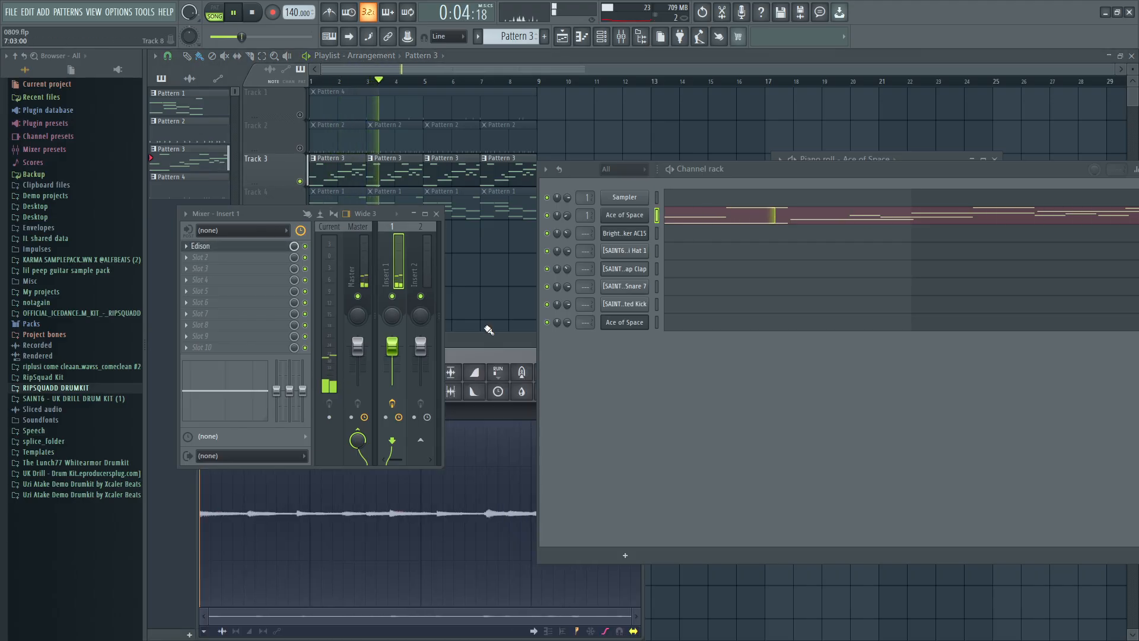
pyautogui.moveTo(487, 342); pyautogui.dragTo(439, 59)
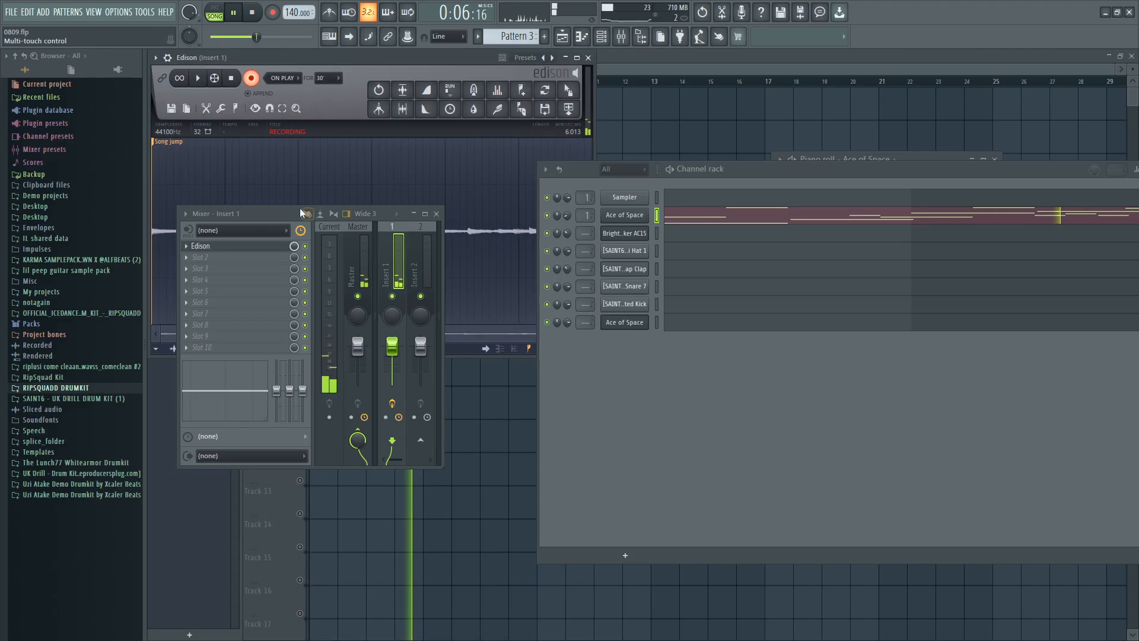
pyautogui.moveTo(290, 213); pyautogui.dragTo(420, 423)
pyautogui.click(254, 13)
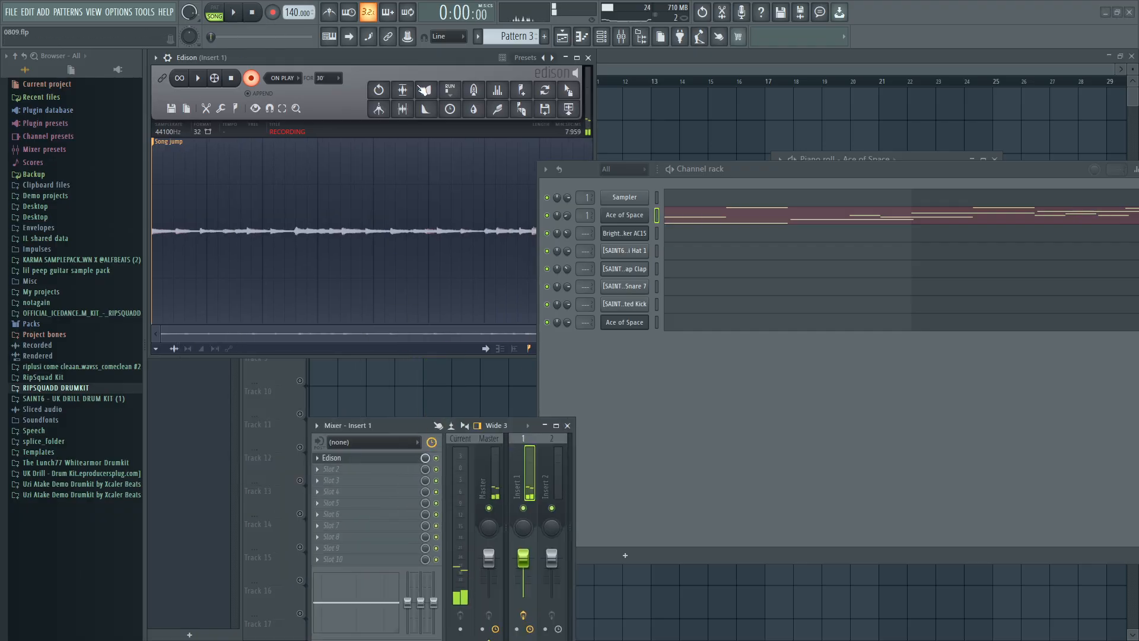
pyautogui.moveTo(569, 109); pyautogui.dragTo(707, 113)
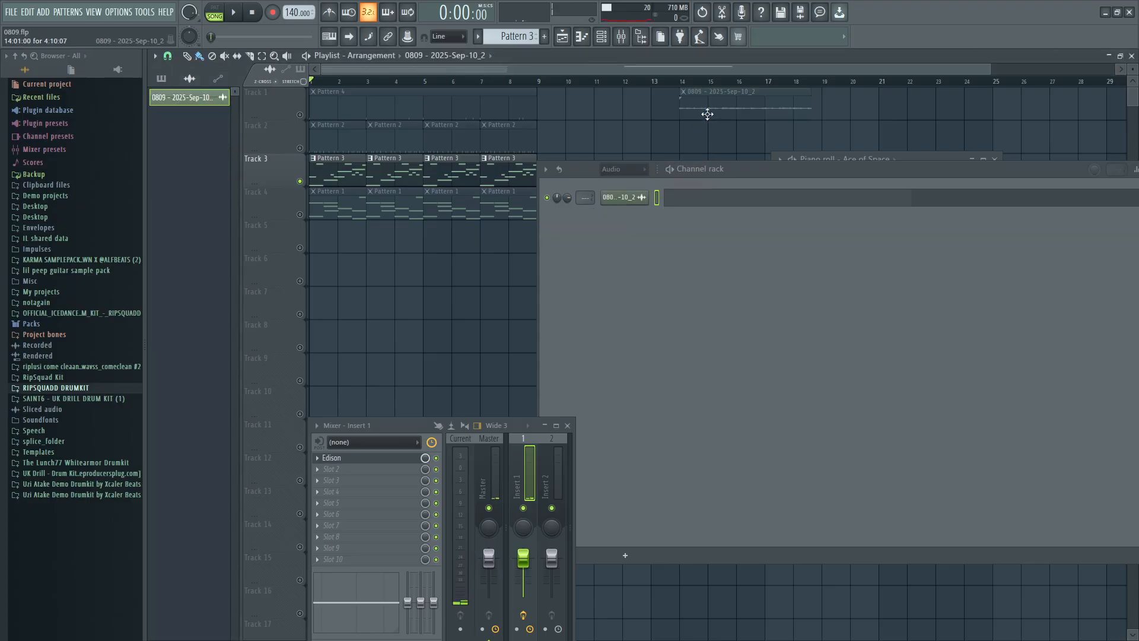
# Move the recorded melody clip to the start of Track 6, audition the playlist and mute Track 6.
pyautogui.click(310, 282)
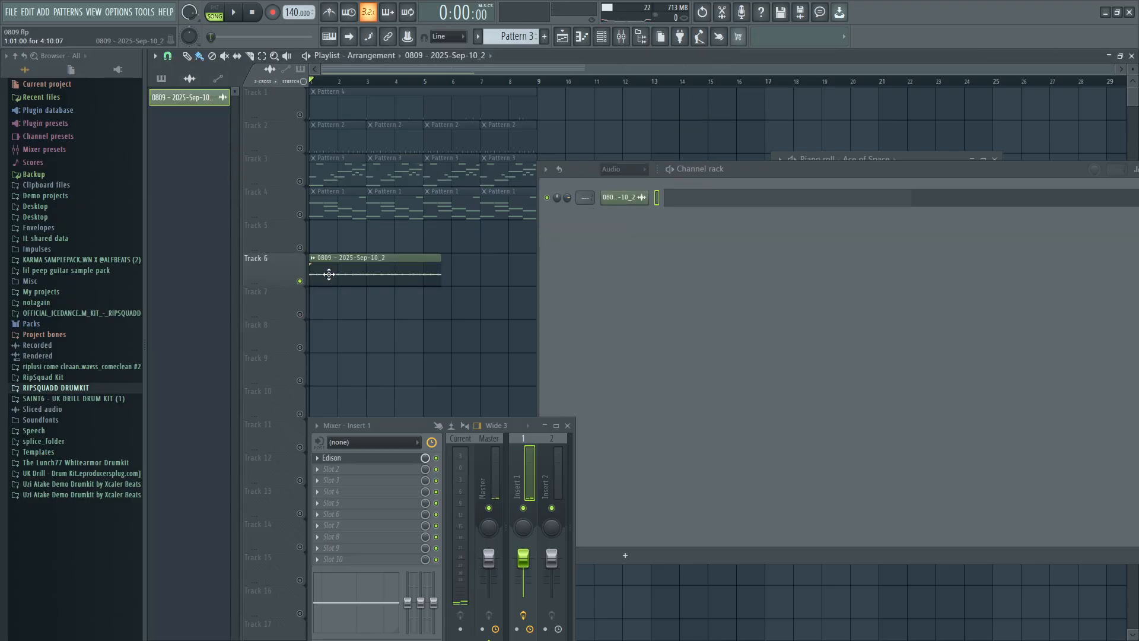
pyautogui.press('space')
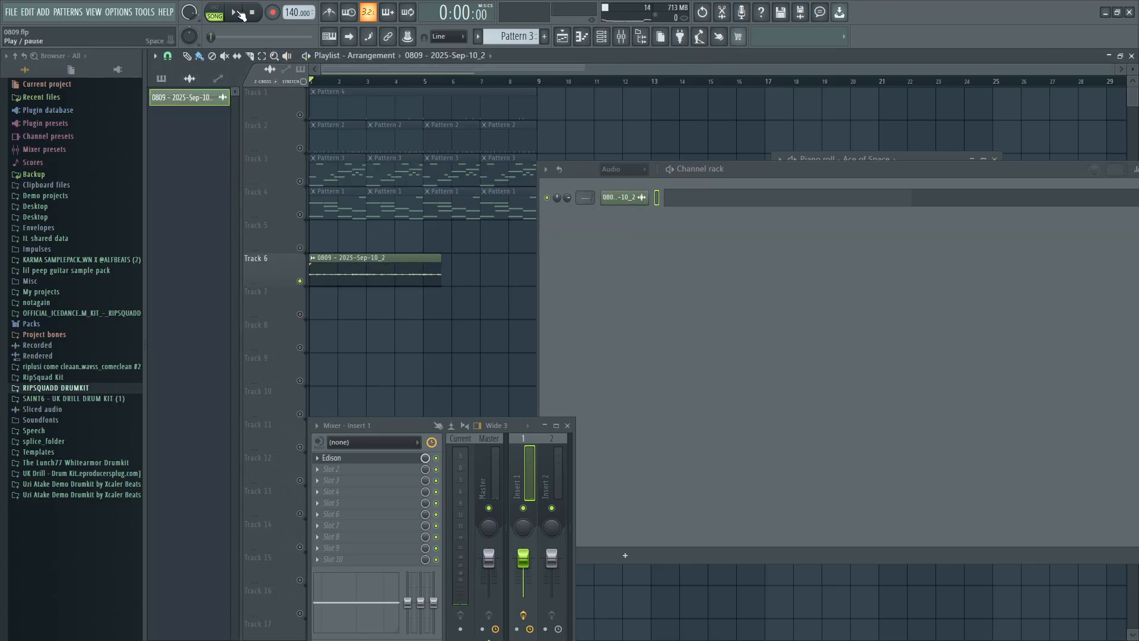
pyautogui.click(300, 281)
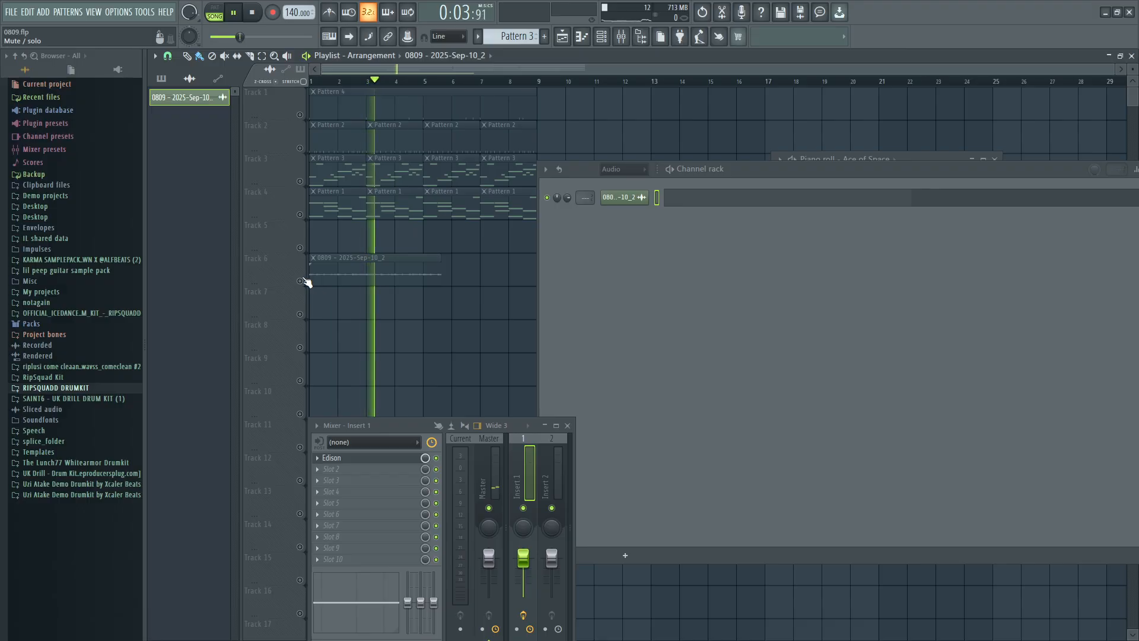
pyautogui.click(257, 17)
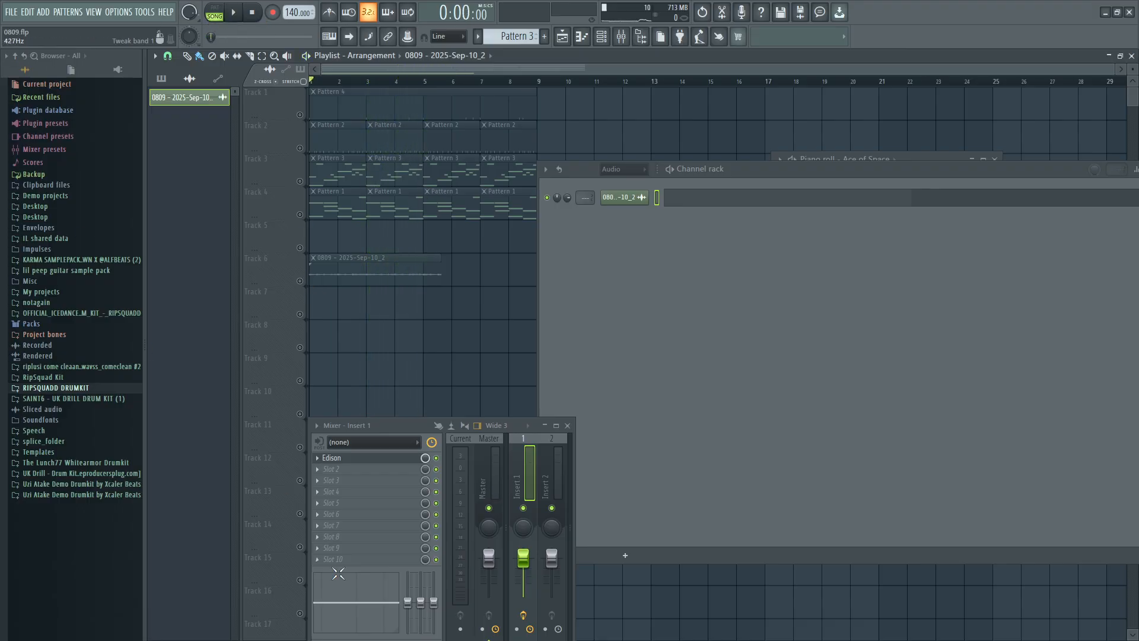
# Switch to the 9925.flp project and show its mixer below the upper playlist tracks with Insert 1 selected.
pyautogui.press('super')
pyautogui.moveTo(347, 630)
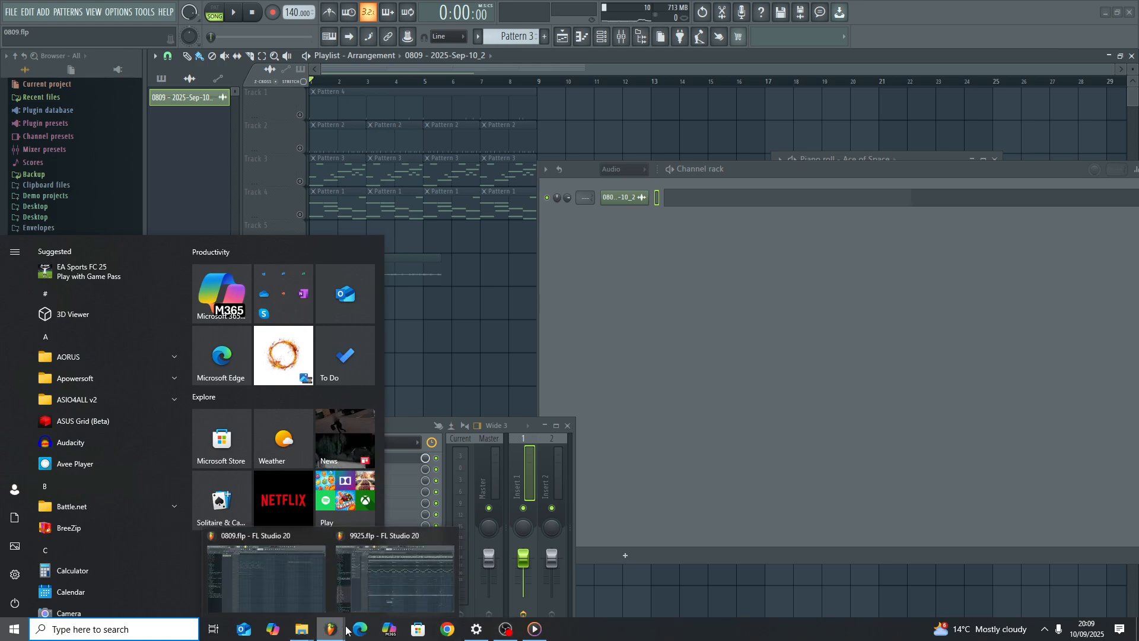
pyautogui.click(368, 588)
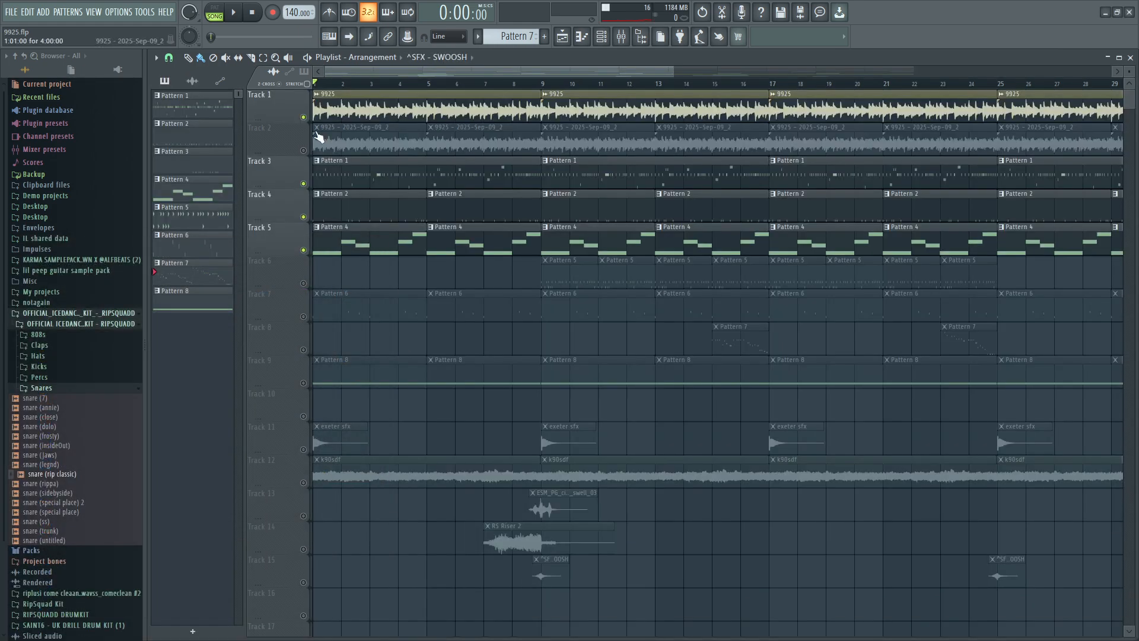
pyautogui.click(621, 36)
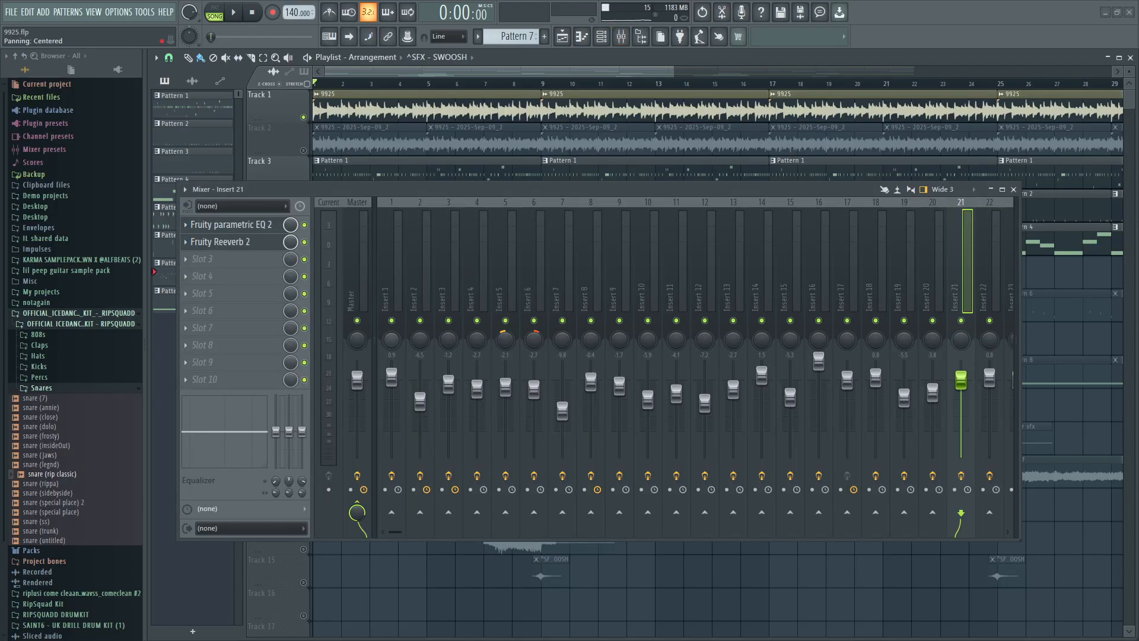
pyautogui.click(389, 285)
pyautogui.moveTo(375, 187); pyautogui.dragTo(537, 311)
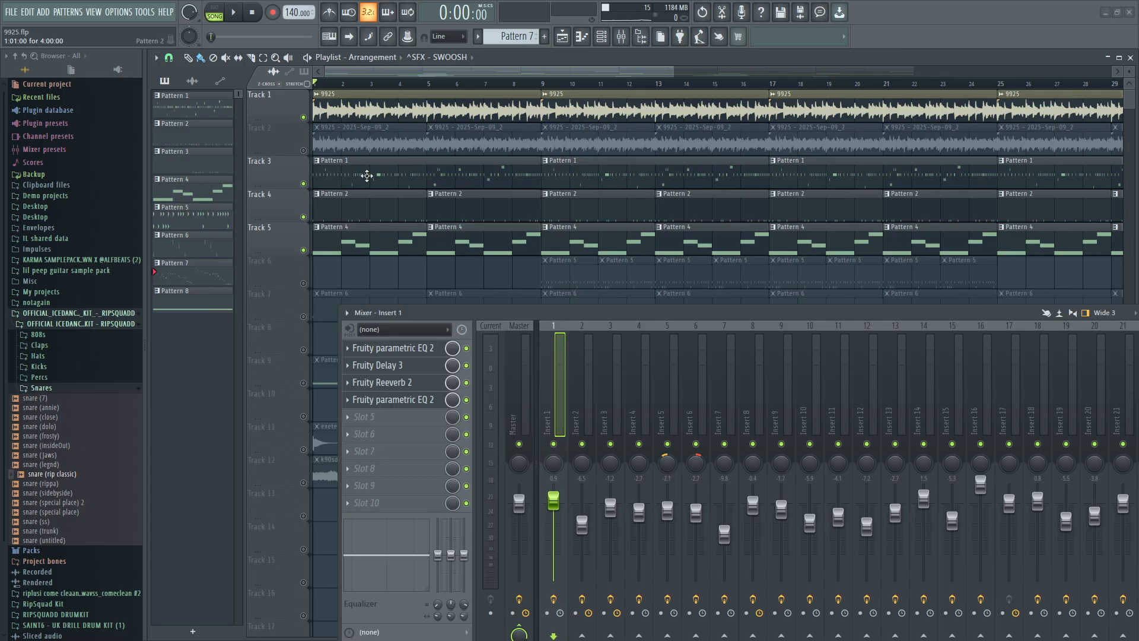
# Solo the 9925 audio clip's Track 1 in the playlist and audition its opening.
pyautogui.rightClick(303, 117)
pyautogui.click(234, 13)
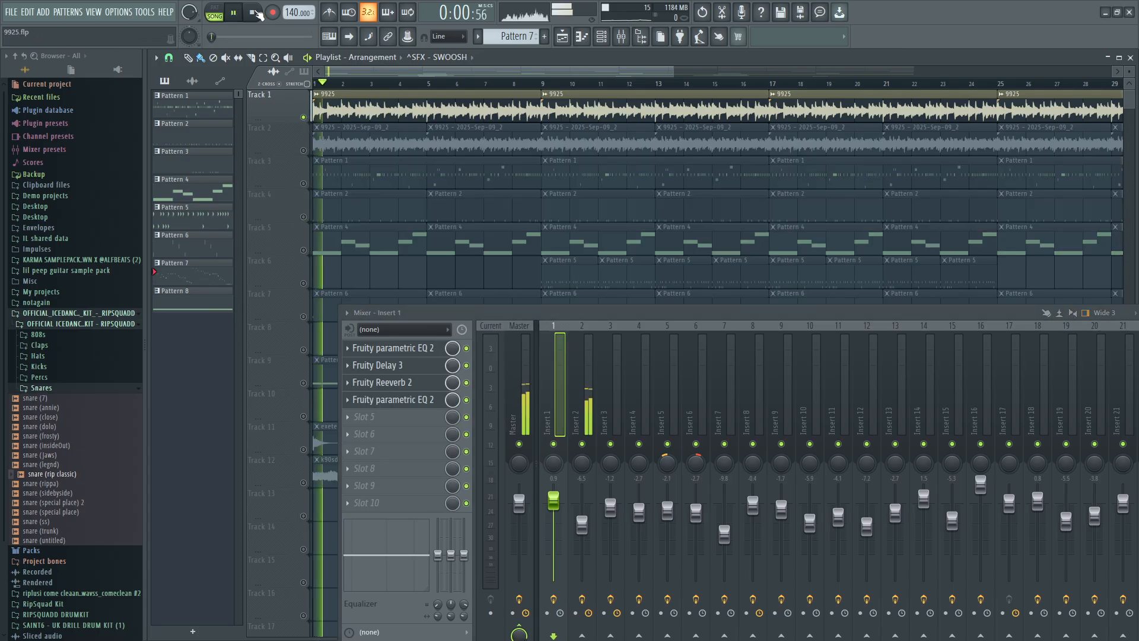
pyautogui.click(253, 12)
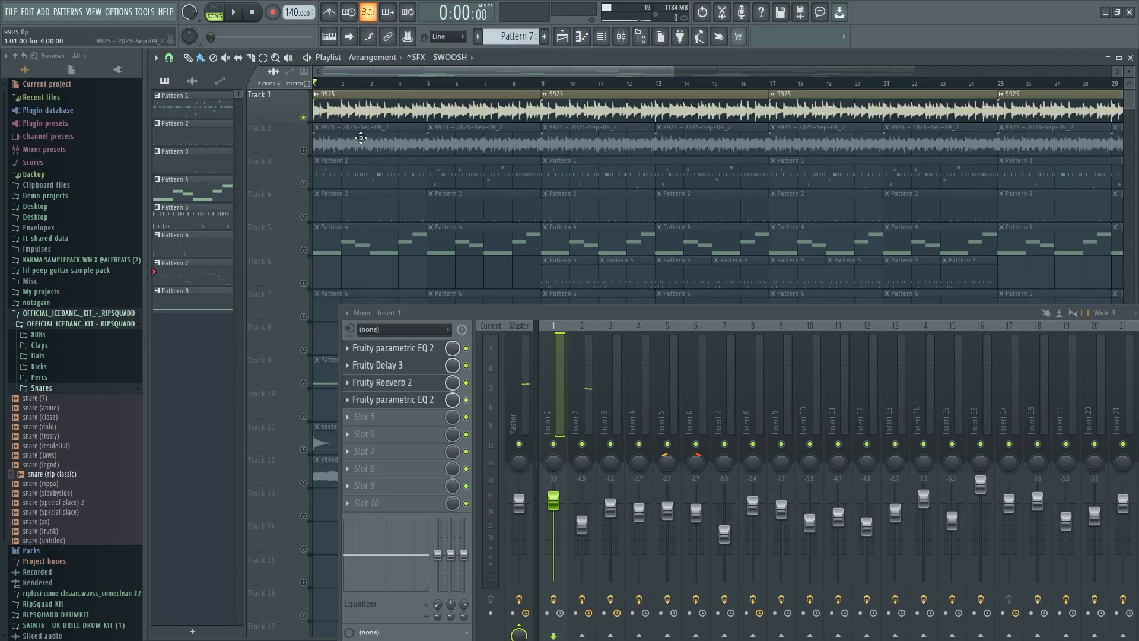
# Look up the 9925 clip in the channel rack and select its mixer track, Insert 2.
pyautogui.click(599, 37)
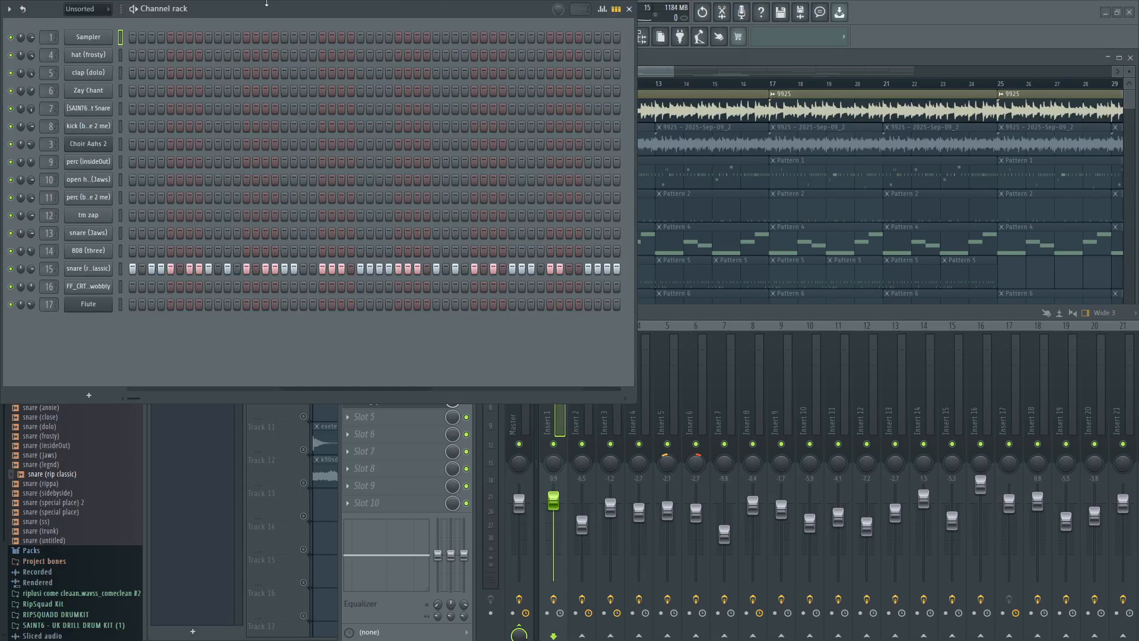
pyautogui.moveTo(267, 3); pyautogui.dragTo(428, 150)
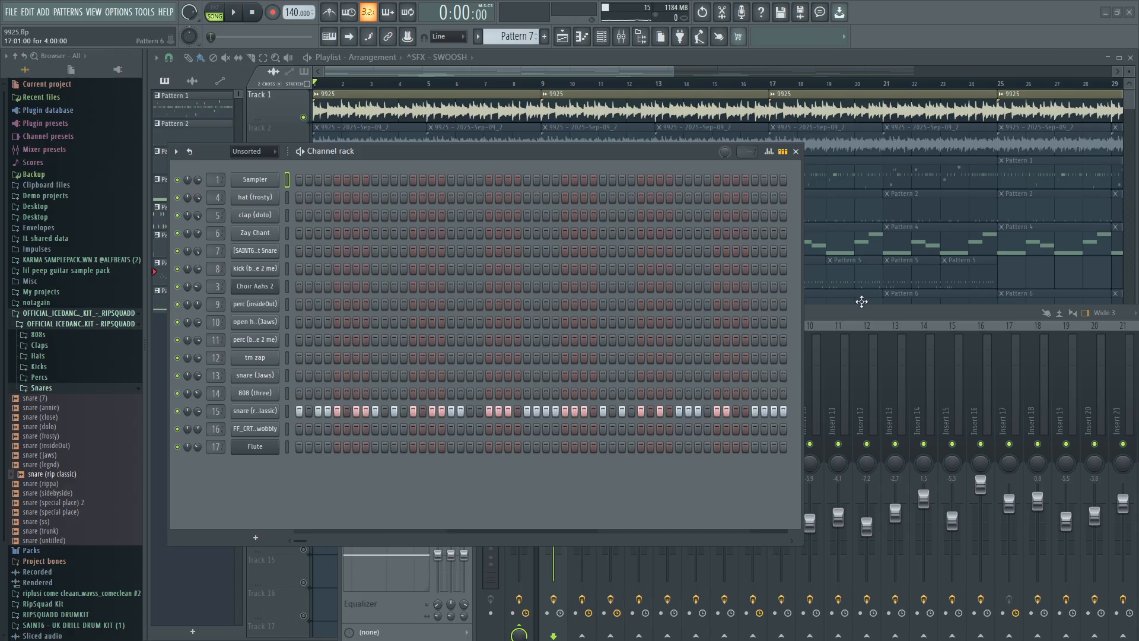
pyautogui.click(528, 107)
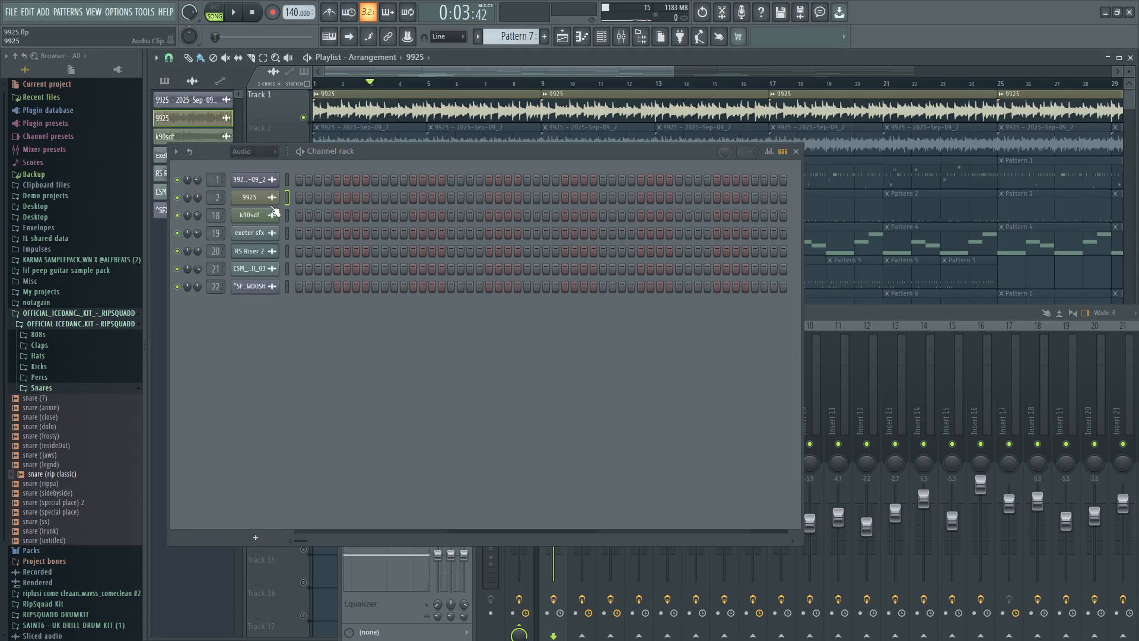
pyautogui.click(621, 38)
pyautogui.click(622, 38)
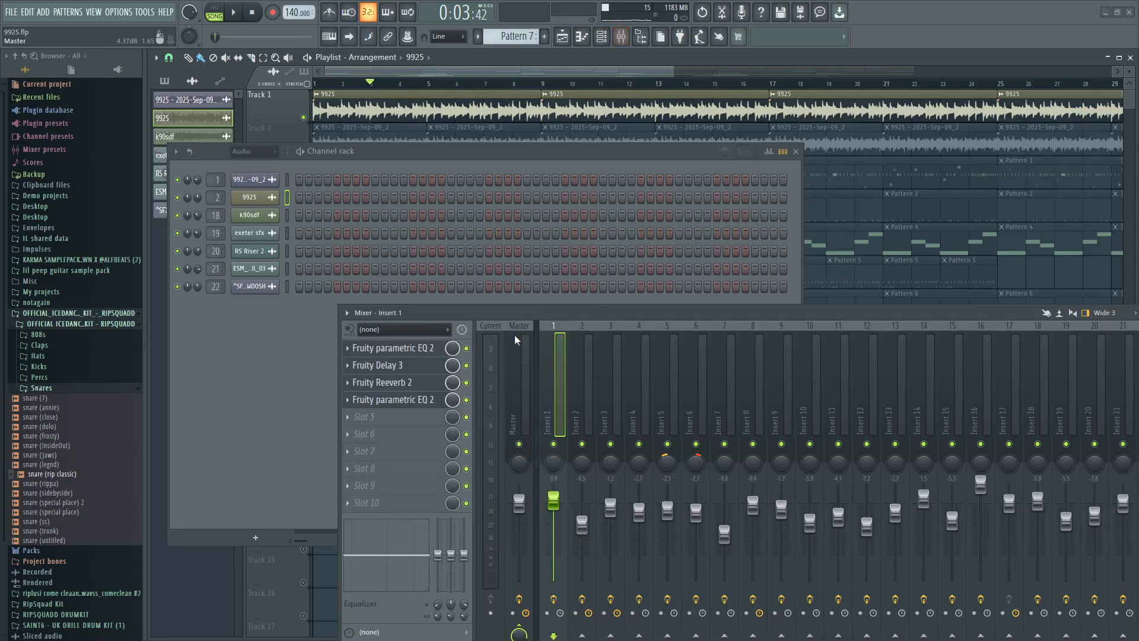
pyautogui.click(571, 460)
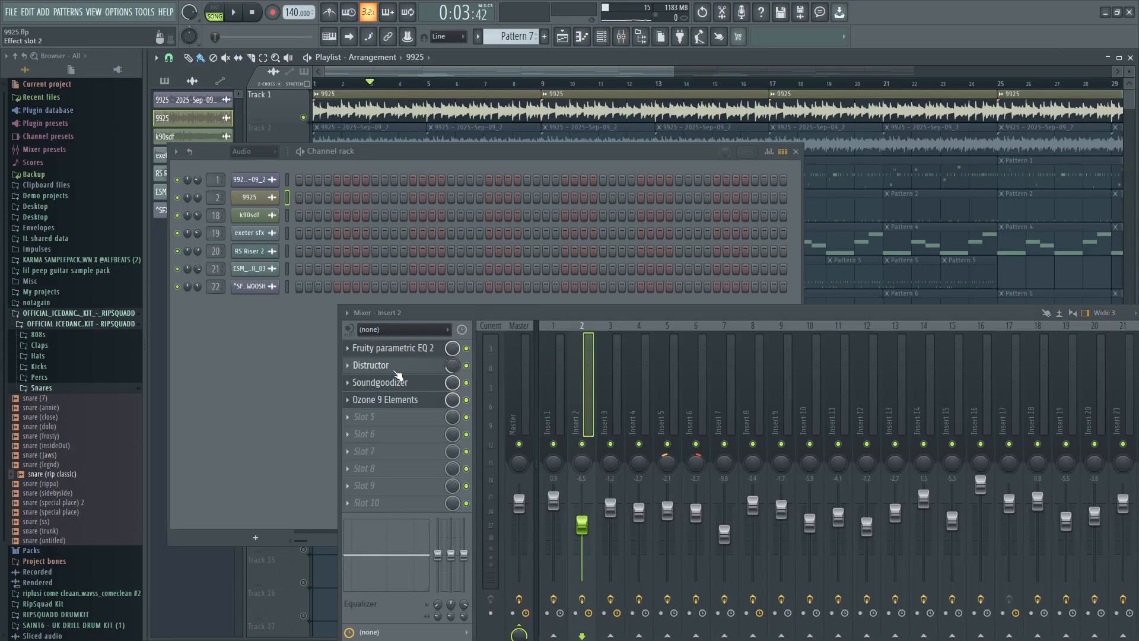
# Open Distructor on Insert 2 to review its modules and preset list, and hide it without changing the preset.
pyautogui.click(395, 368)
pyautogui.moveTo(466, 153); pyautogui.dragTo(581, 421)
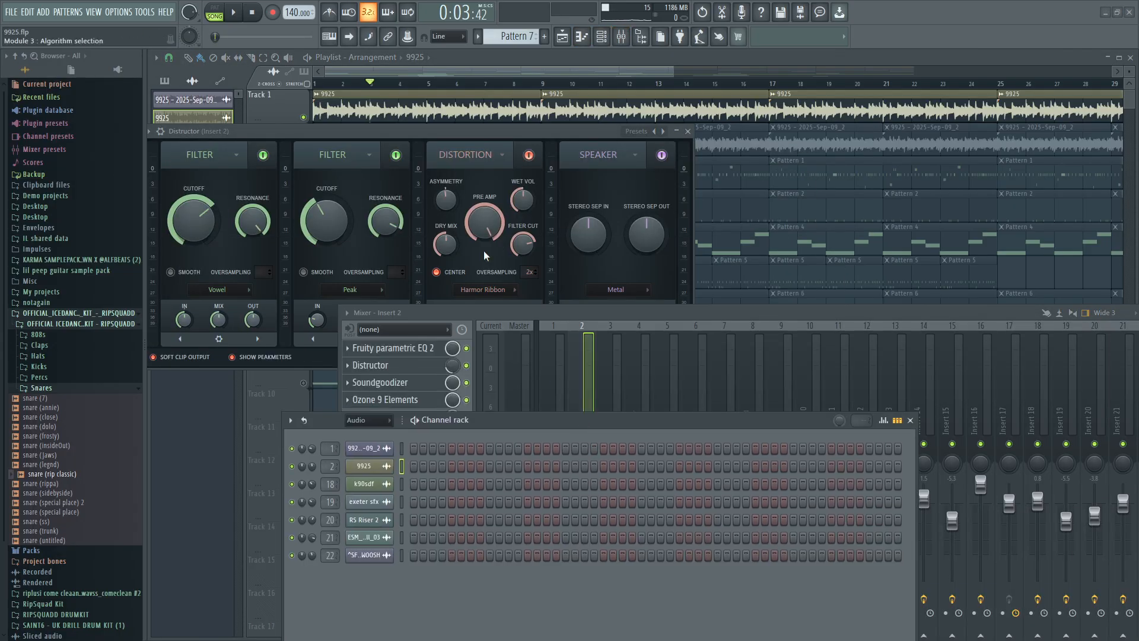
pyautogui.click(640, 131)
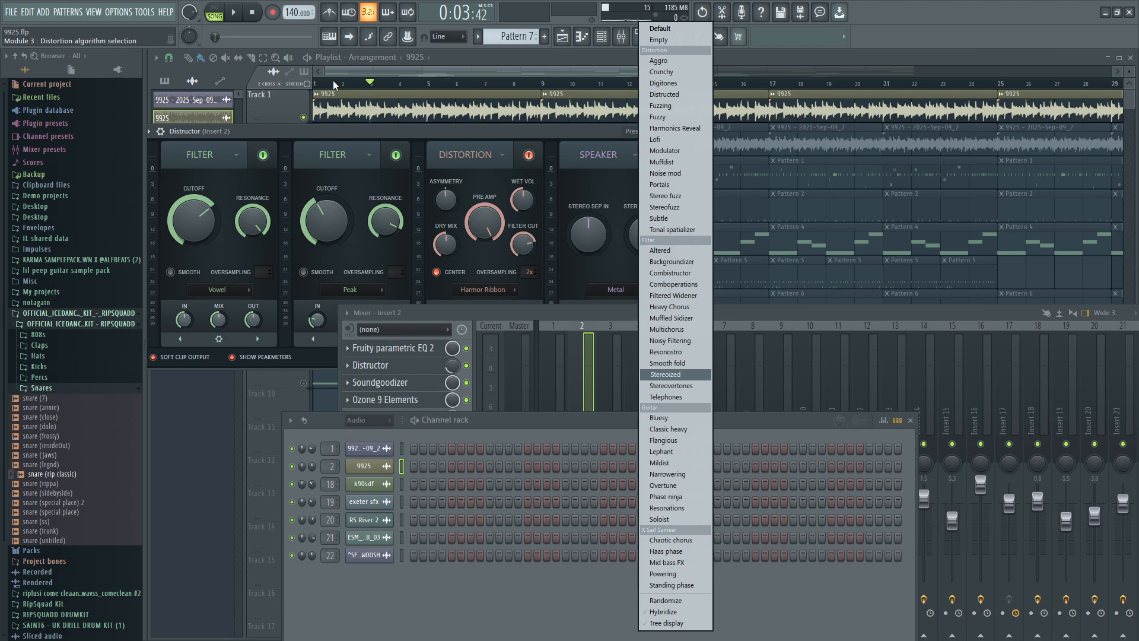
pyautogui.click(522, 315)
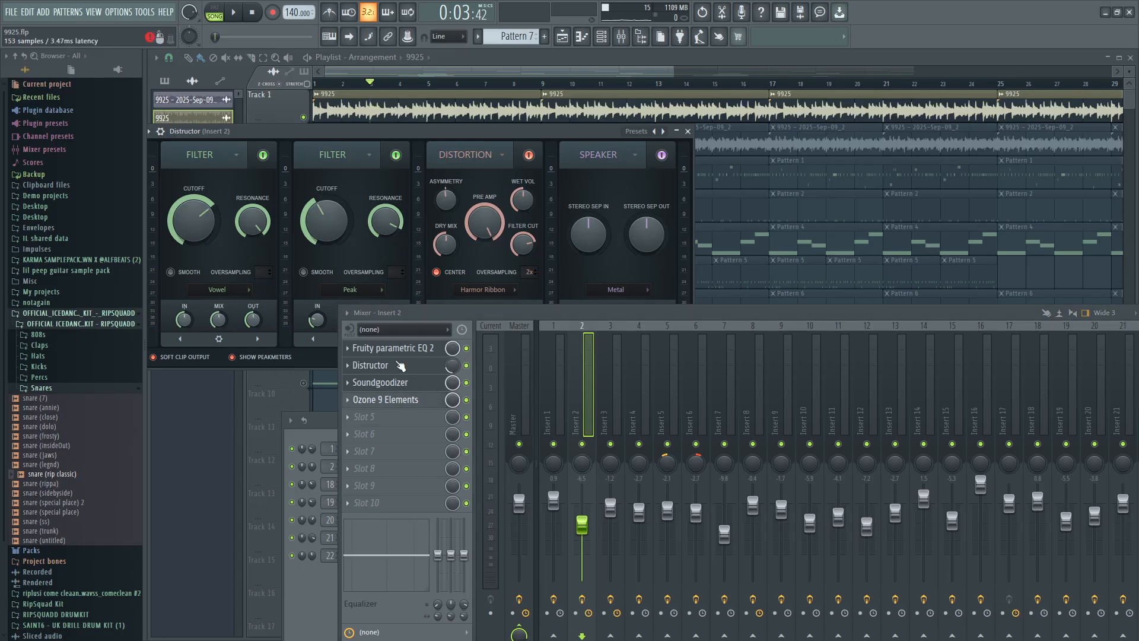
pyautogui.click(285, 94)
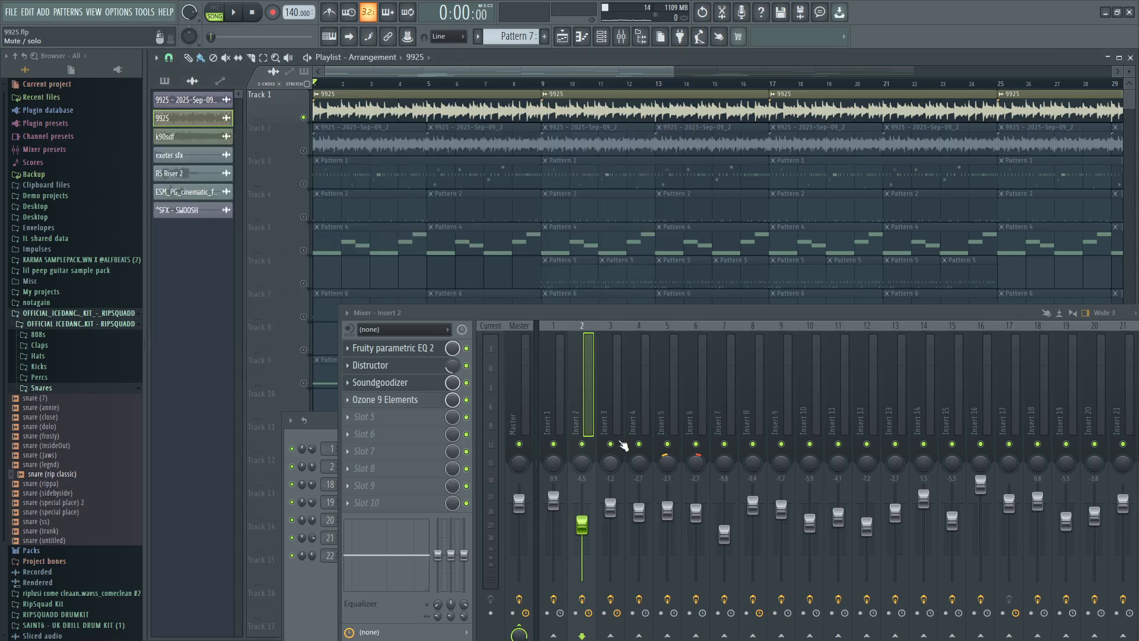
# Compare the soloed 9925 melody with Insert 2's effects bypassed and with them enabled again.
pyautogui.click(582, 599)
pyautogui.click(235, 12)
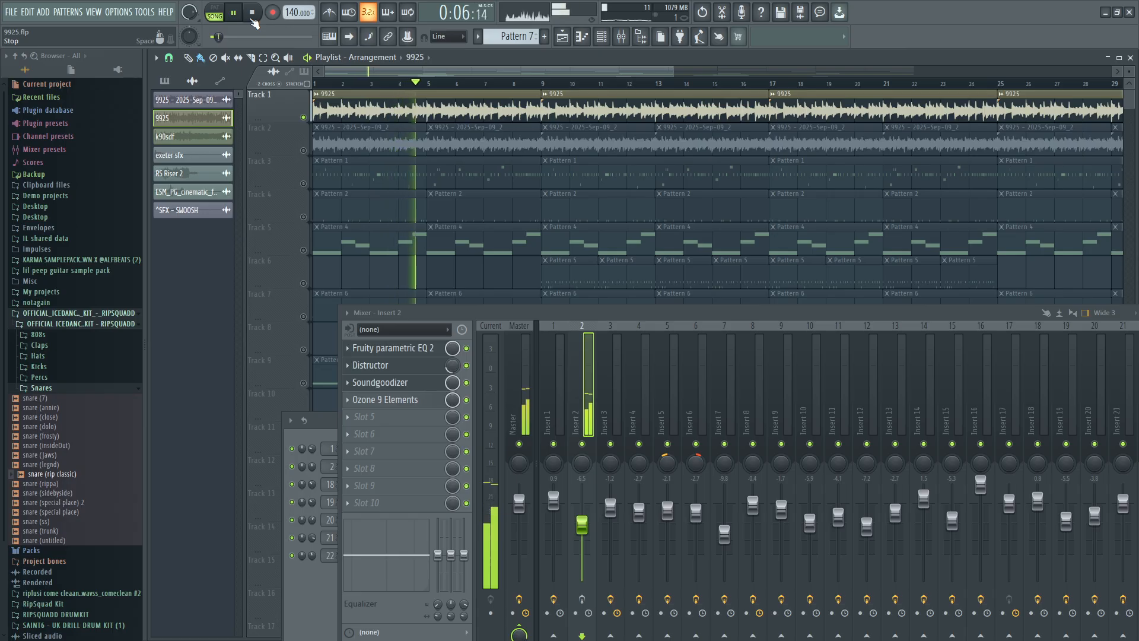
pyautogui.click(252, 18)
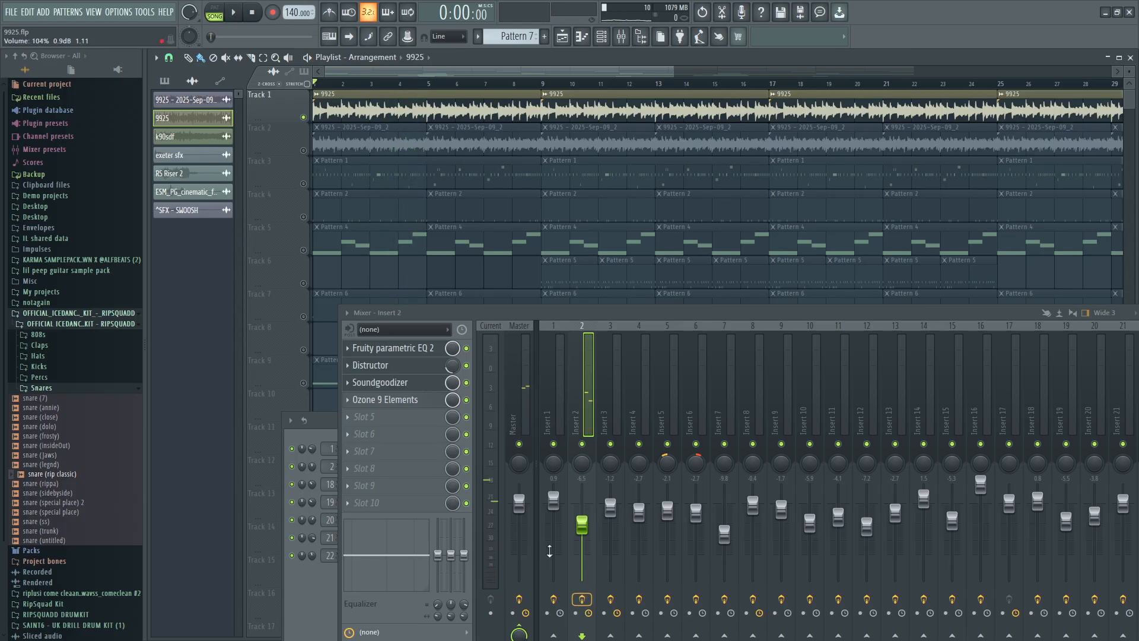
pyautogui.click(232, 17)
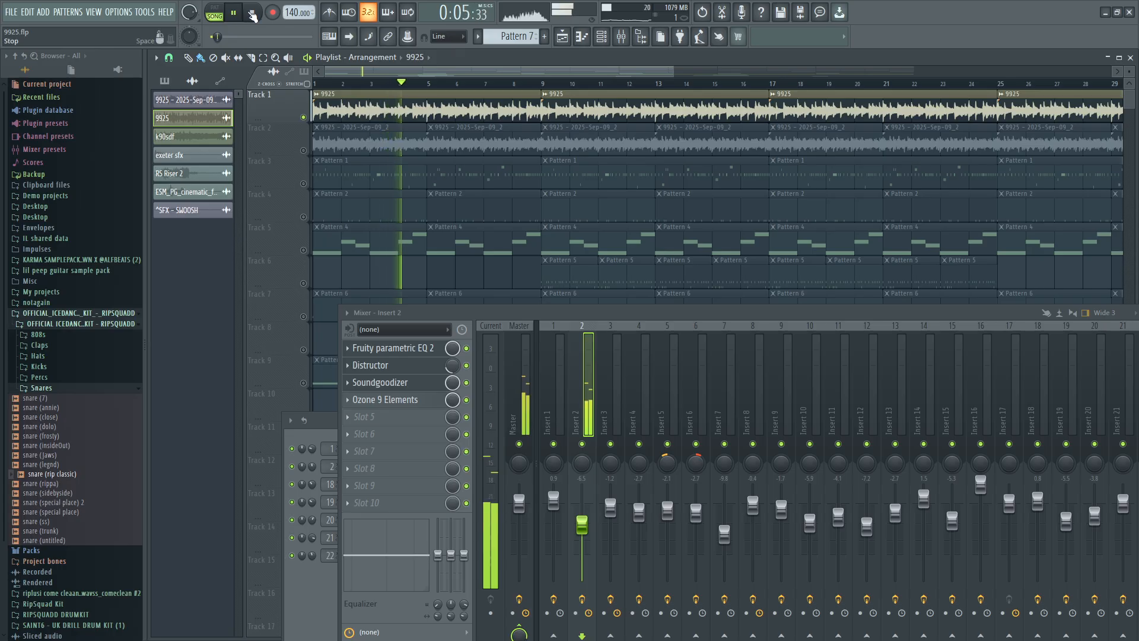
pyautogui.press('space')
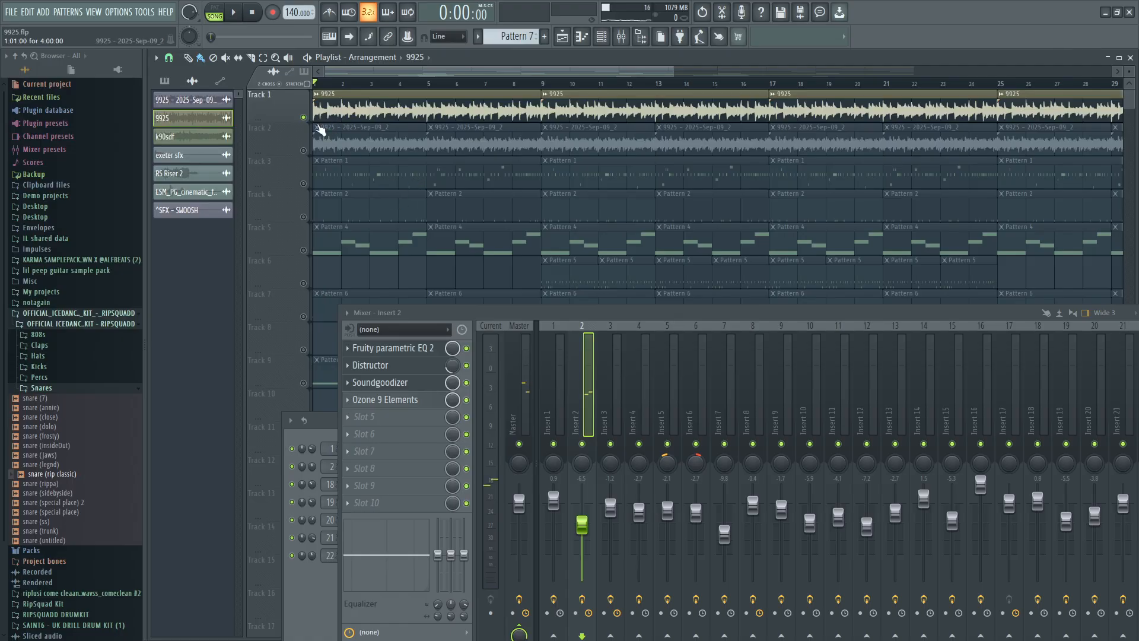
# Enable Track 5 with the Pattern 4 clips in the playlist.
pyautogui.click(304, 118)
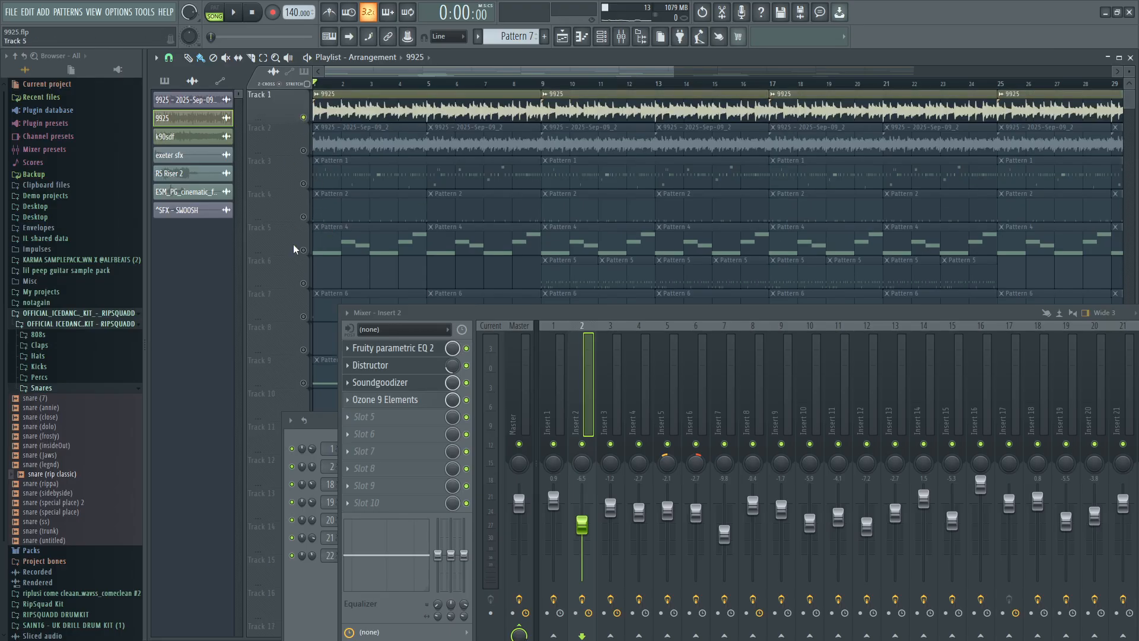
pyautogui.scroll(-1, 293, 244)
pyautogui.click(309, 223)
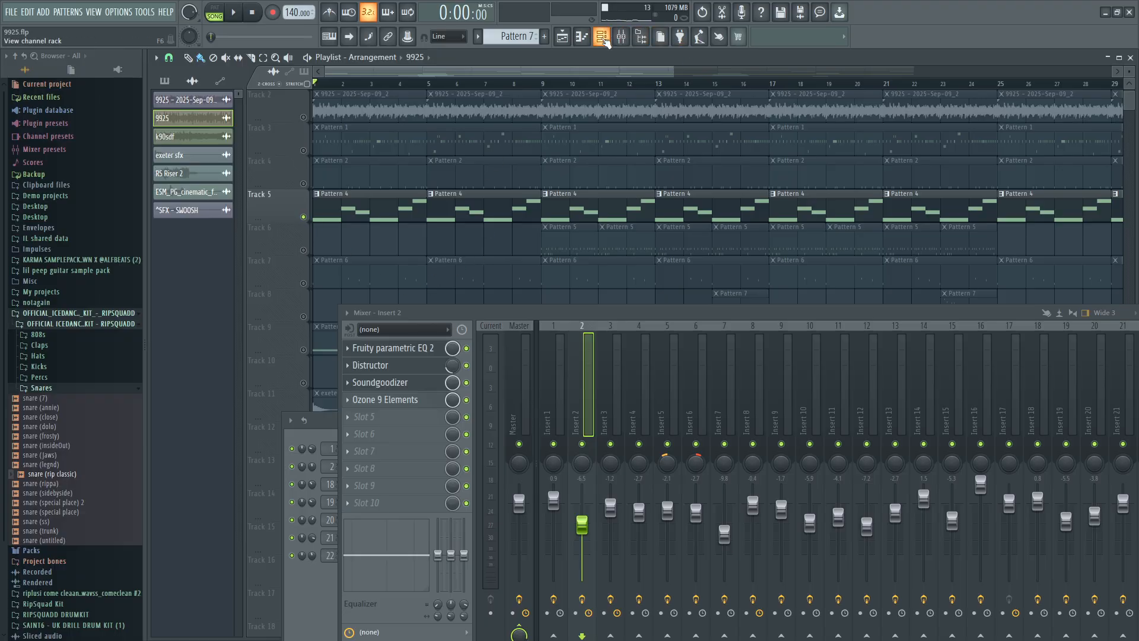
# Show the channel rack over the mixer with its channel filter set to All, down to the last channels.
pyautogui.click(602, 38)
pyautogui.moveTo(566, 424); pyautogui.dragTo(885, 172)
pyautogui.click(686, 168)
pyautogui.click(676, 181)
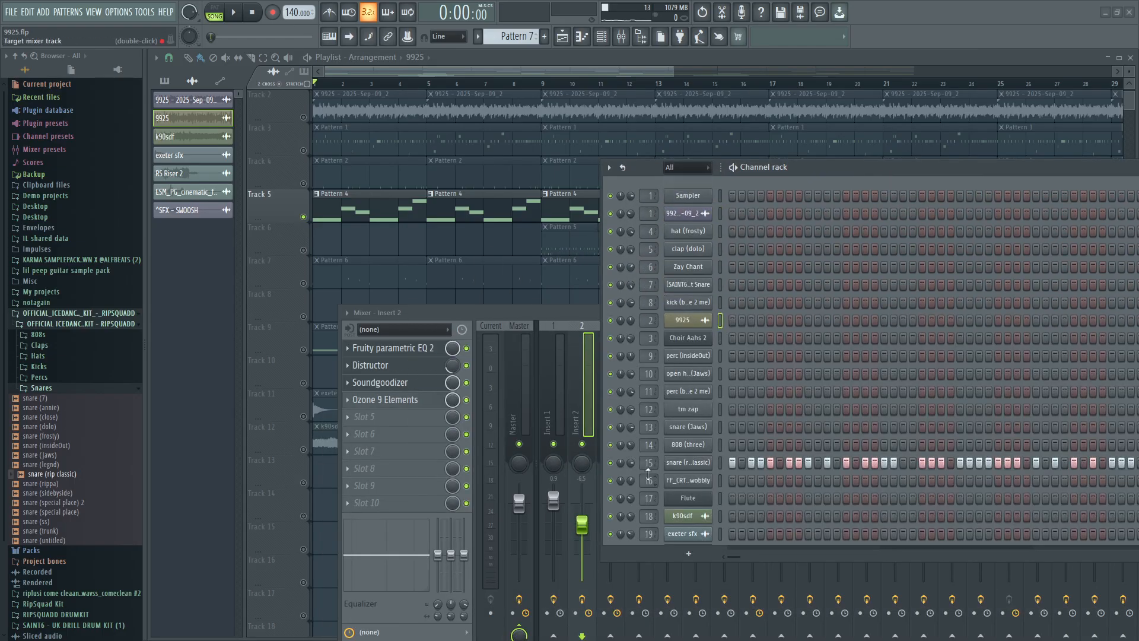
pyautogui.scroll(-2, 688, 463)
pyautogui.scroll(-2, 687, 463)
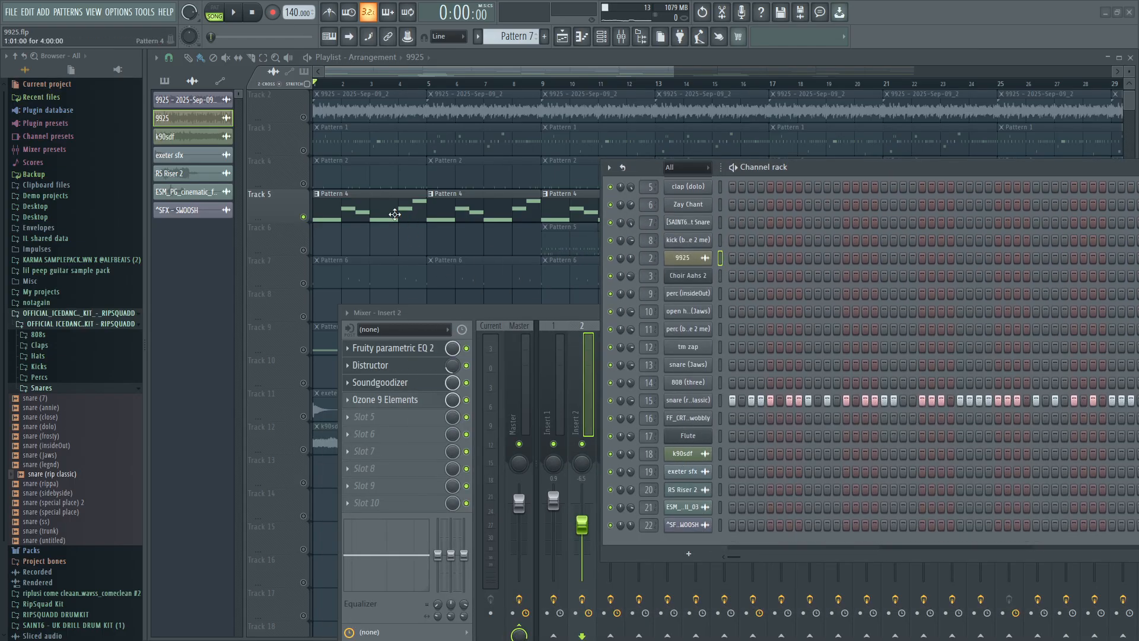
# Open Pattern 4's Choir Aahs 2 notes in the piano roll and bring up the Flute channel's instrument.
pyautogui.doubleClick(395, 214)
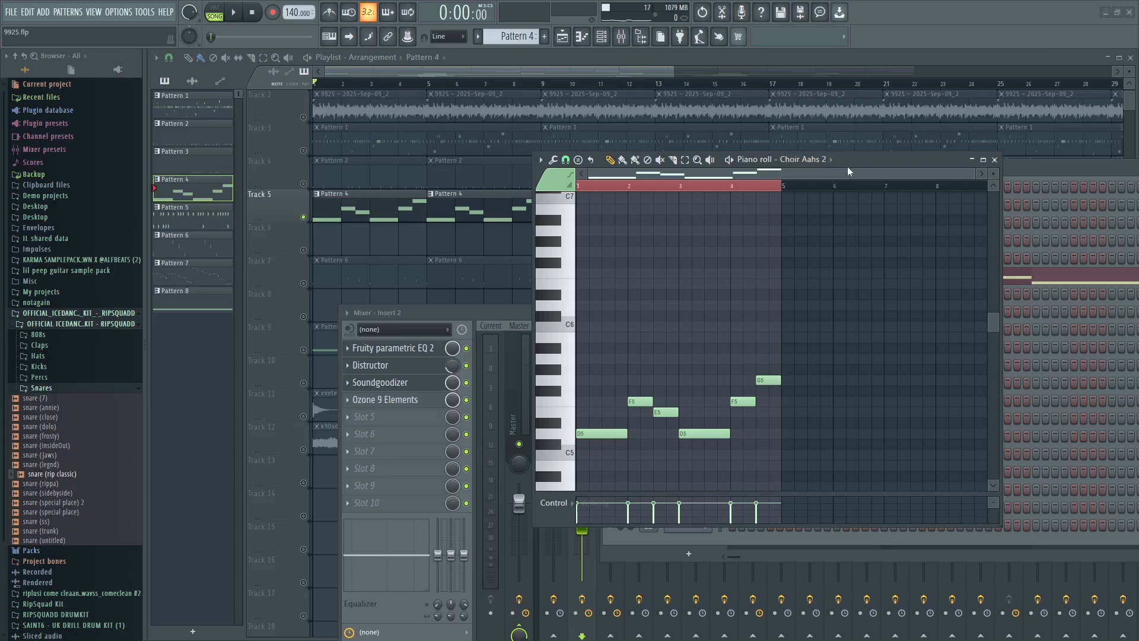
pyautogui.moveTo(847, 166); pyautogui.dragTo(452, 138)
pyautogui.click(698, 439)
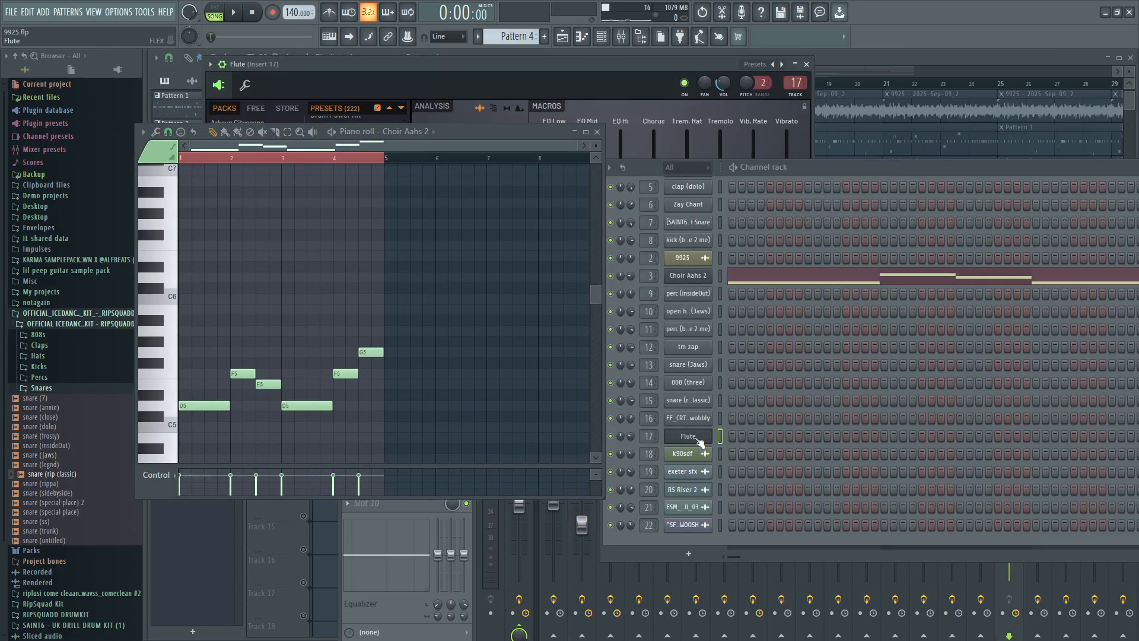
# Check the Flute channel's options and audition Pattern 4 on its own.
pyautogui.rightClick(700, 442)
pyautogui.moveTo(758, 516)
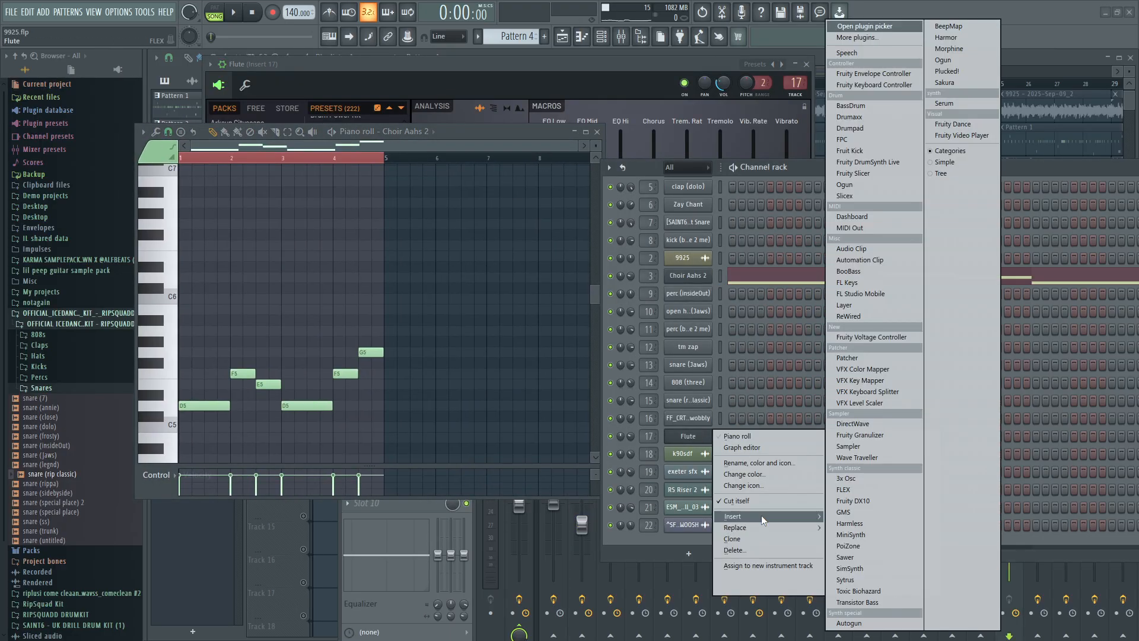
pyautogui.click(234, 16)
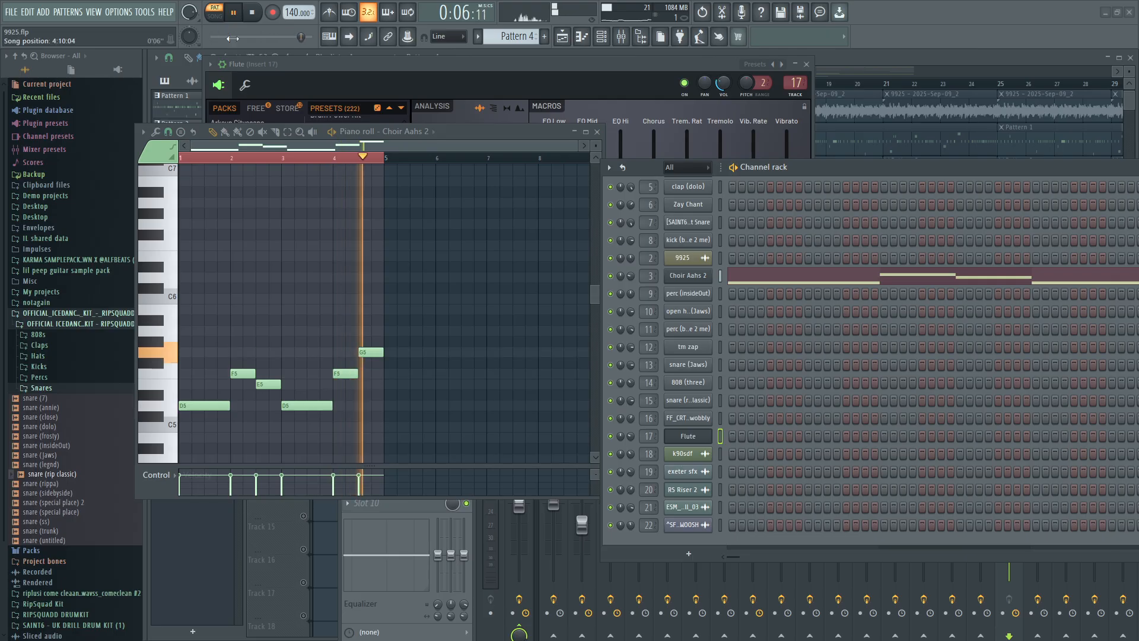
pyautogui.click(254, 14)
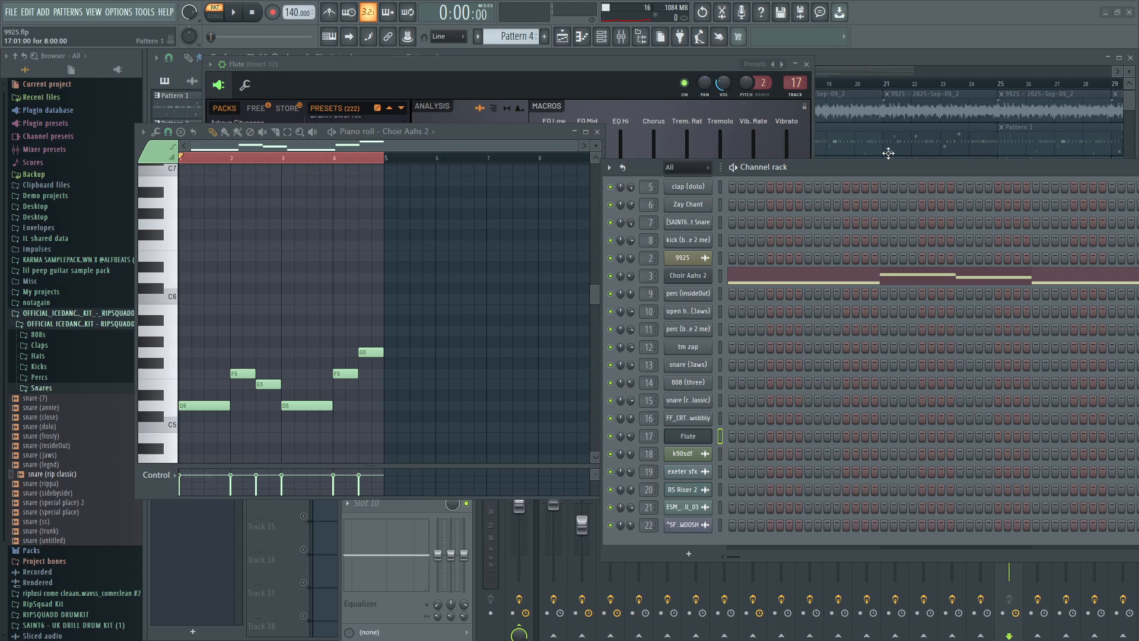
# Move the channel rack down, close the piano roll and play the 9925 melody together with Pattern 4.
pyautogui.moveTo(924, 163); pyautogui.dragTo(875, 310)
pyautogui.click(732, 282)
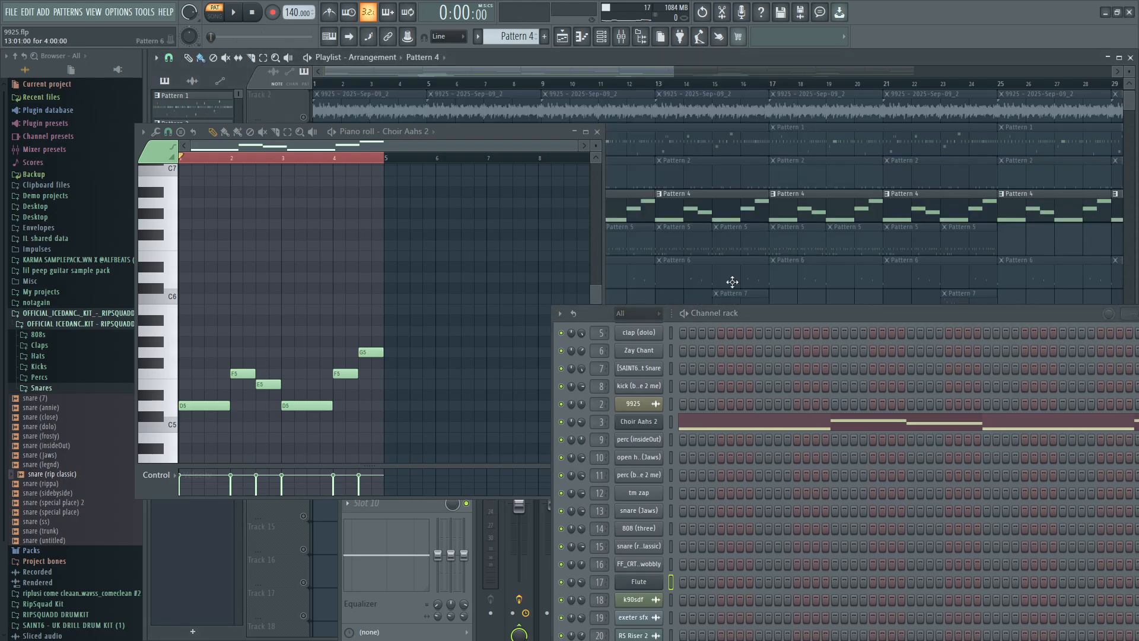
pyautogui.click(597, 132)
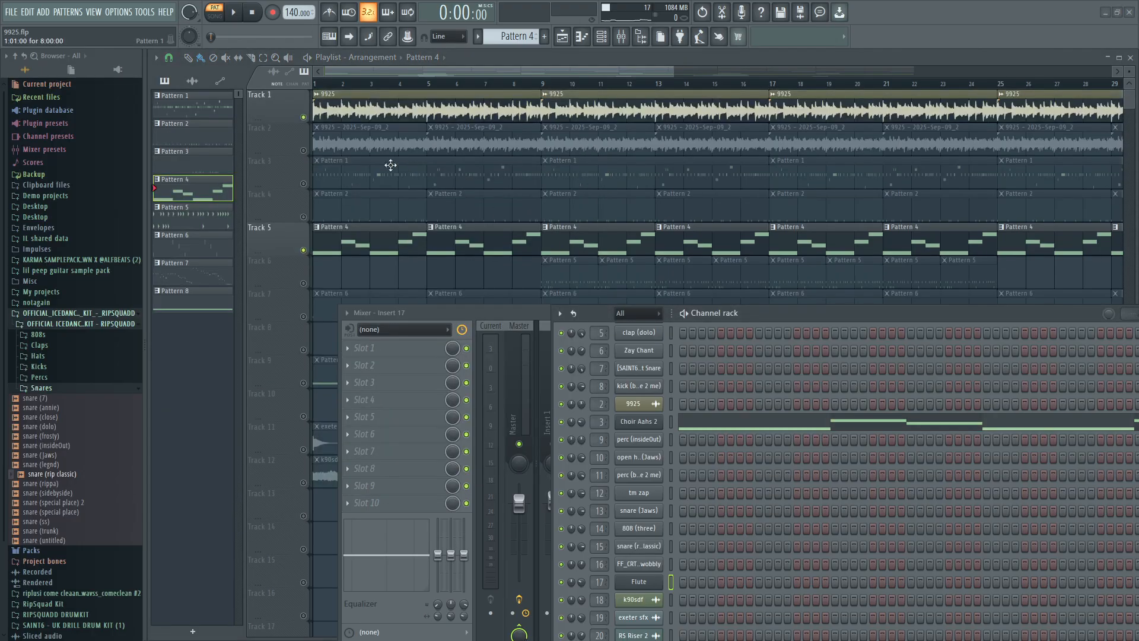
pyautogui.press('space')
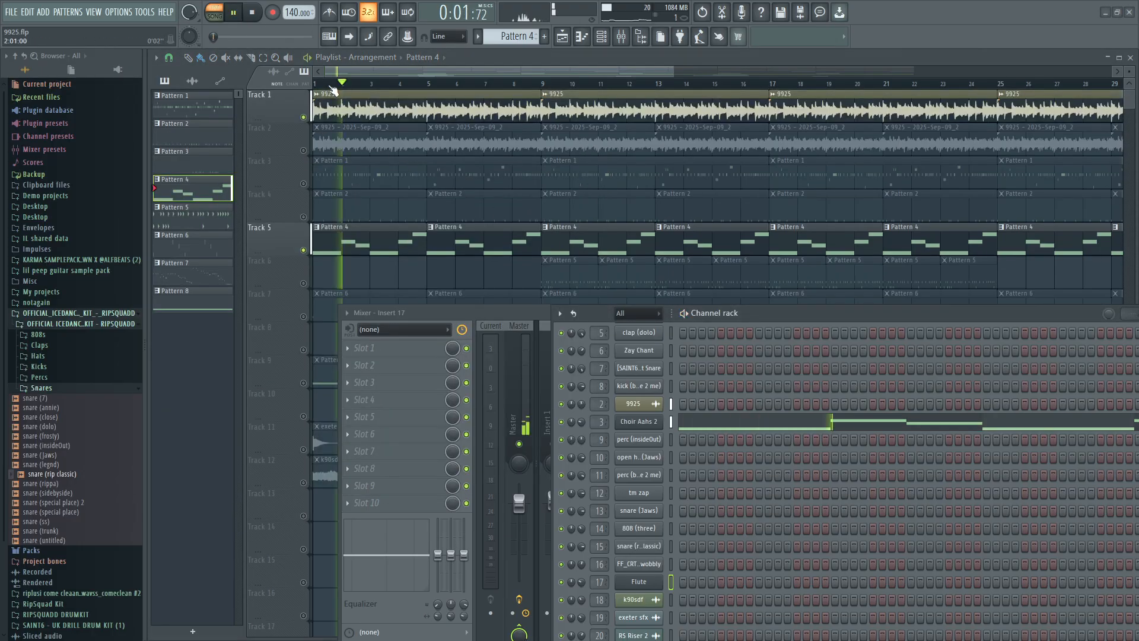
# Check the Choir Aahs 2 instrument and the 9925 clip's sampler settings during playback, closing both and stopping the song.
pyautogui.click(639, 421)
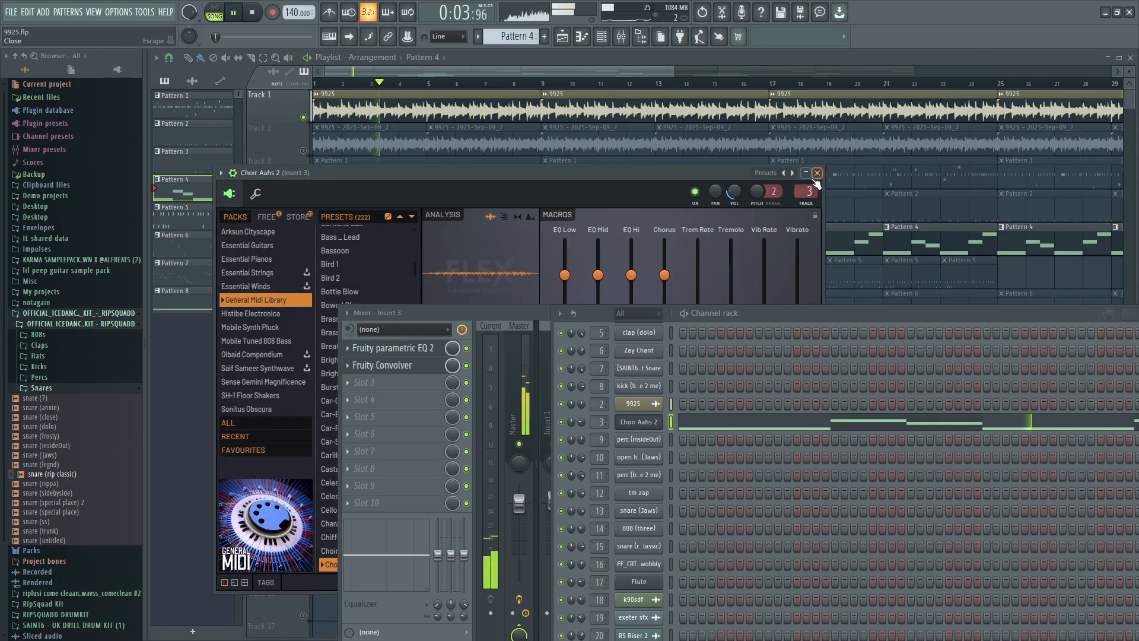
pyautogui.click(817, 173)
pyautogui.doubleClick(434, 108)
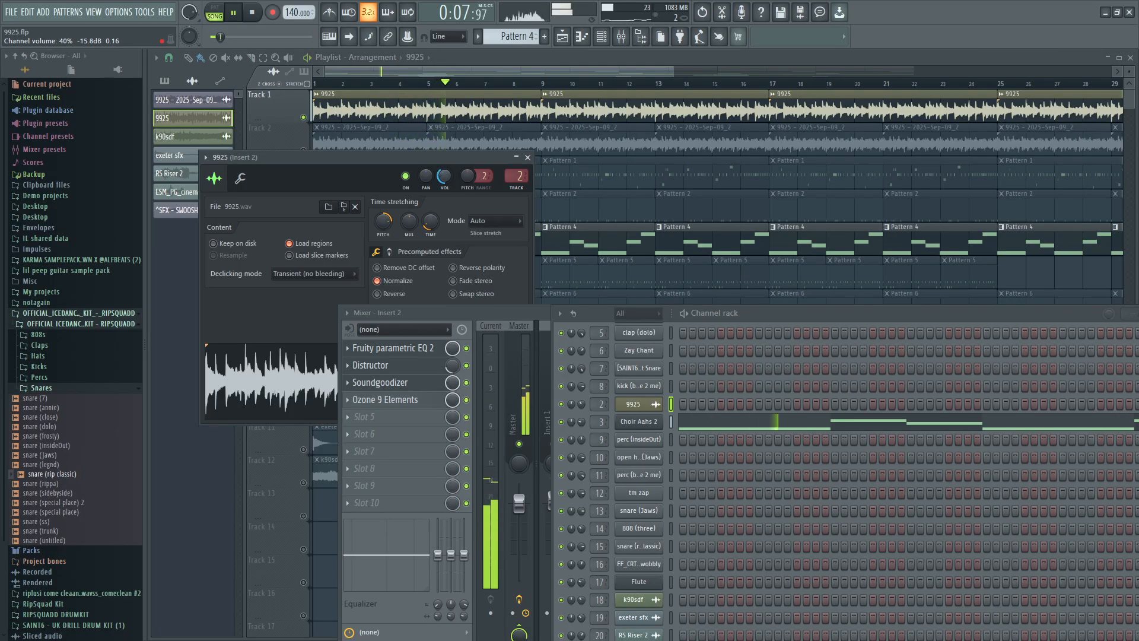
pyautogui.click(525, 159)
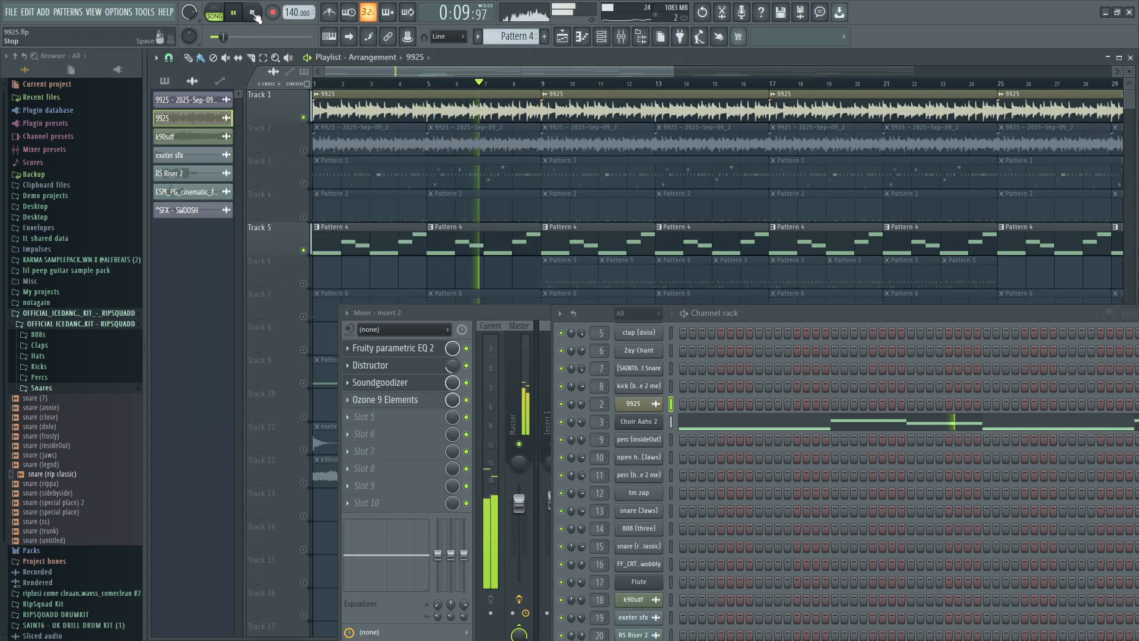
pyautogui.click(255, 22)
# Solo Track 2 with the 9925 - 2025-Sep-09_2 clips and play it on its own.
pyautogui.scroll(-7, 415, 220)
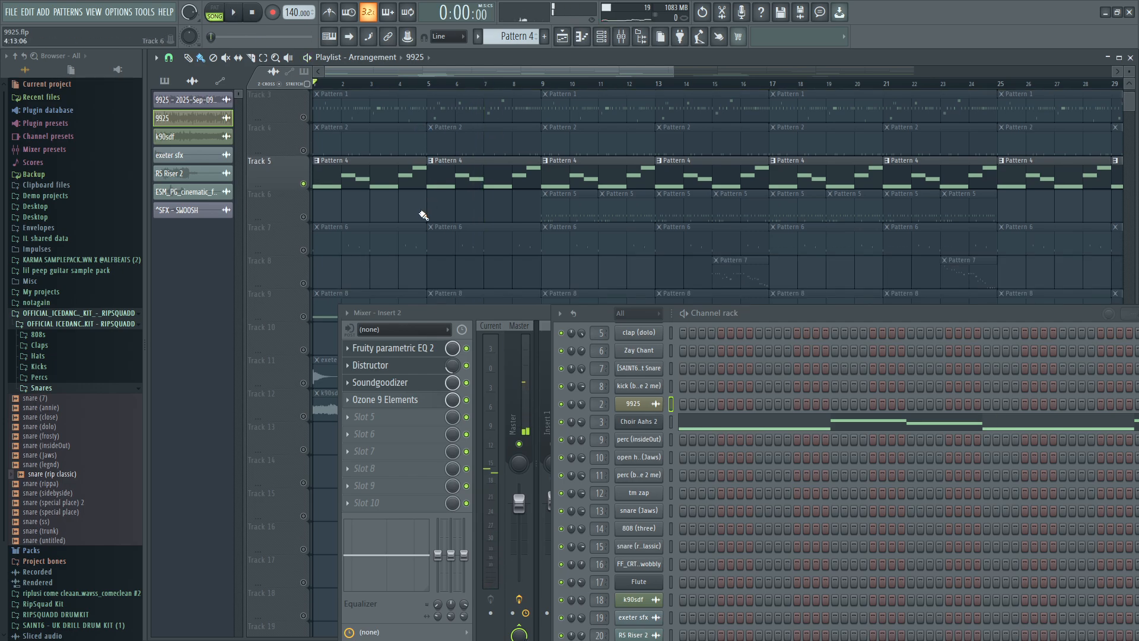
pyautogui.scroll(7, 344, 240)
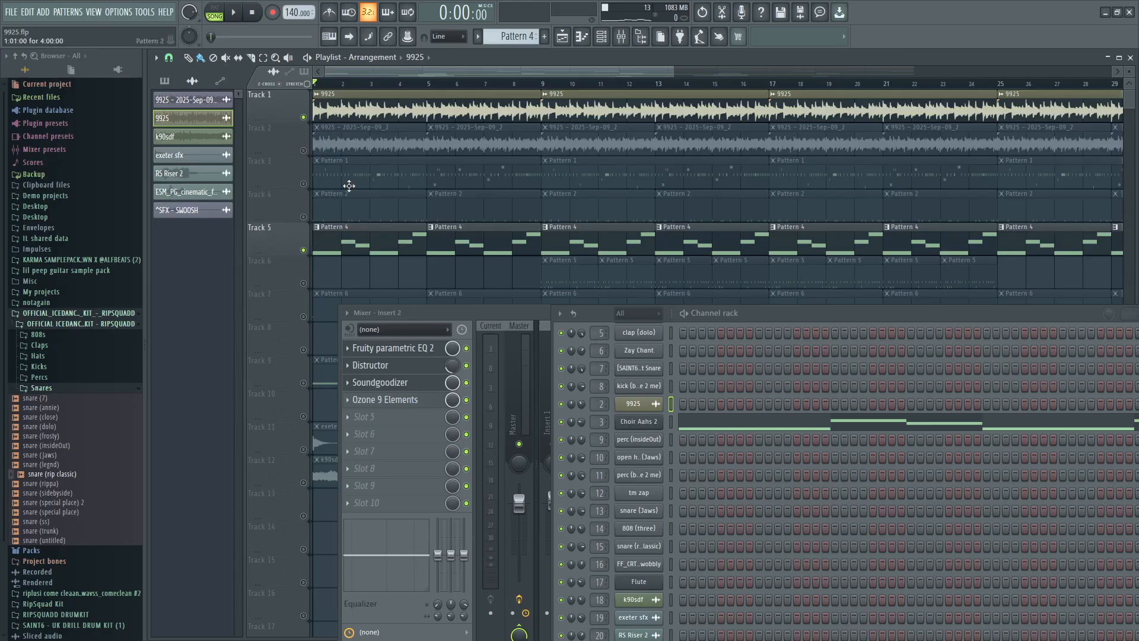
pyautogui.click(304, 151)
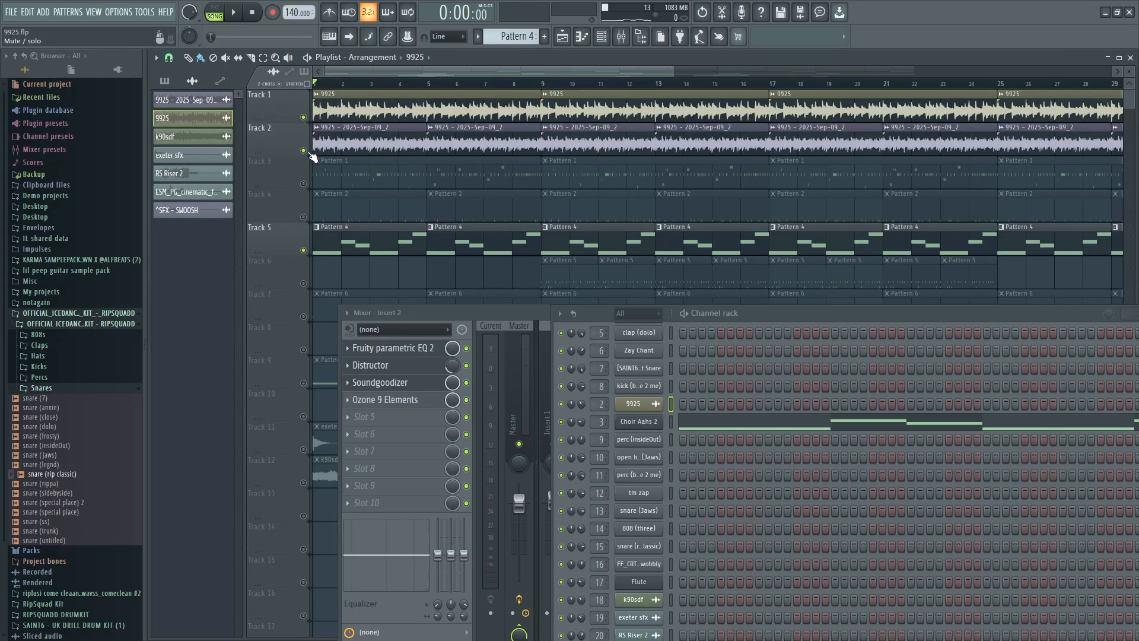
pyautogui.rightClick(305, 151)
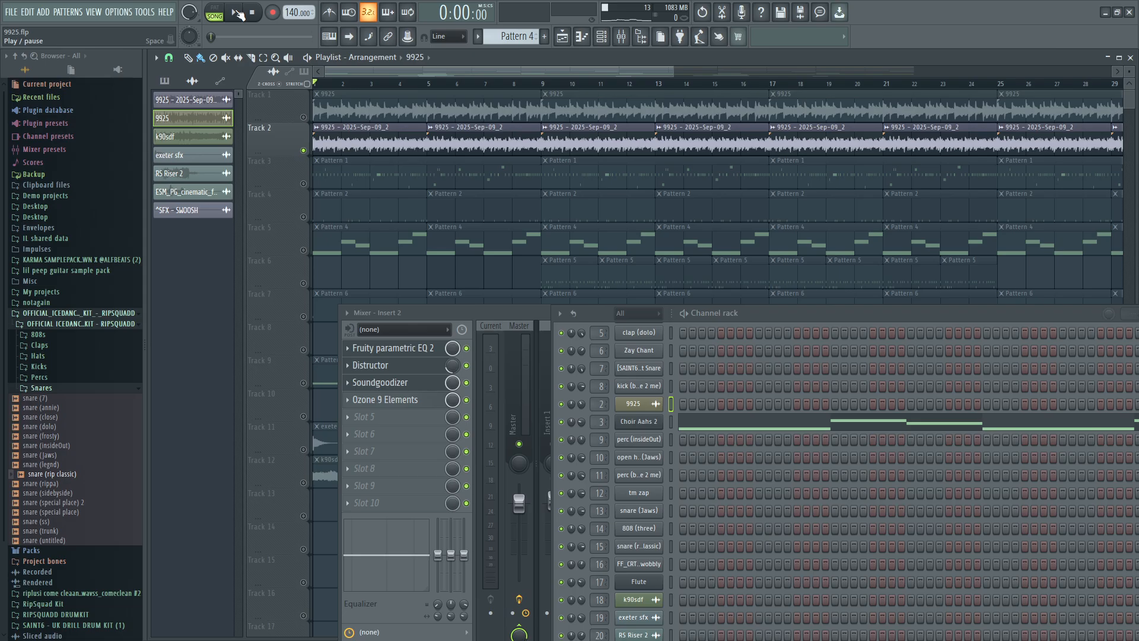
pyautogui.click(238, 13)
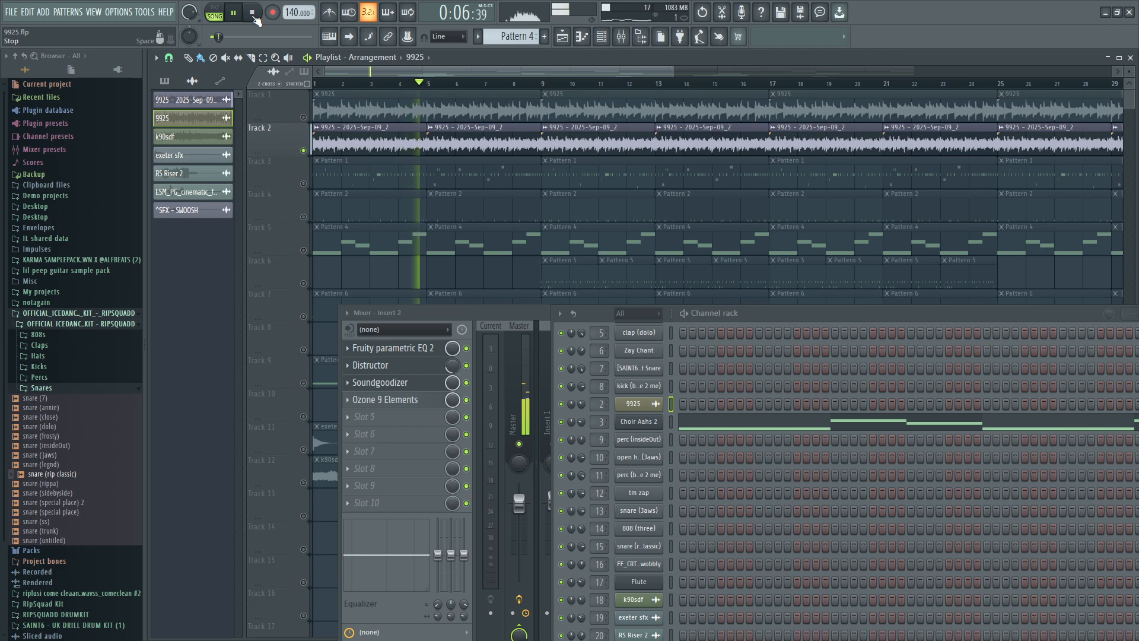
pyautogui.click(254, 16)
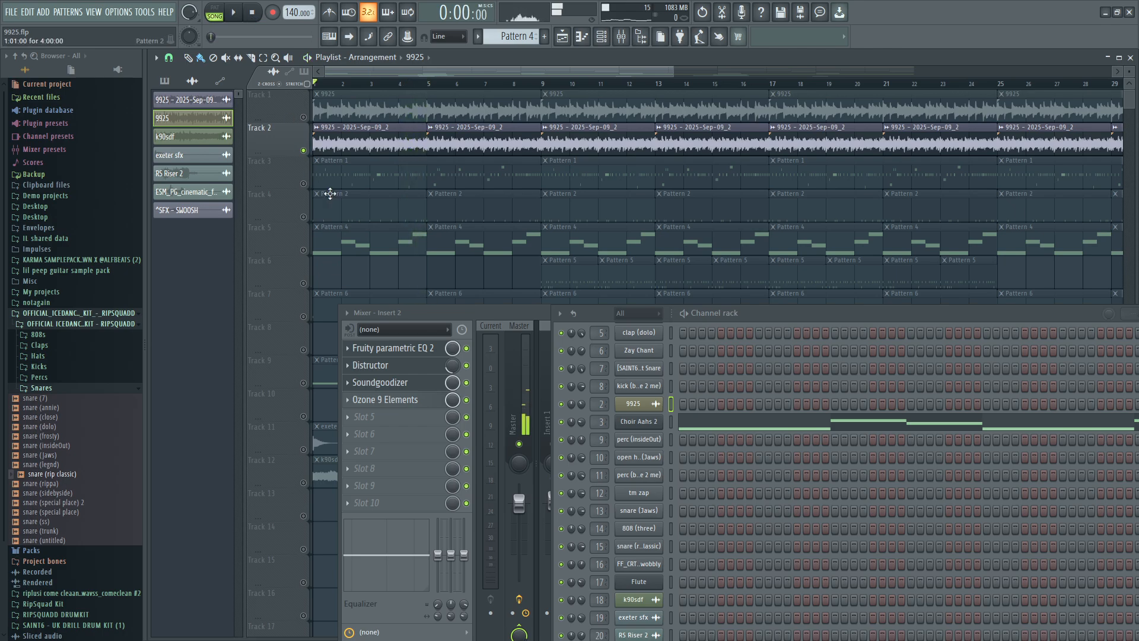
# Rearrange the channel rack and mixer over the playlist, and open Fruity Convolver on Insert 3.
pyautogui.moveTo(705, 319); pyautogui.dragTo(709, 209)
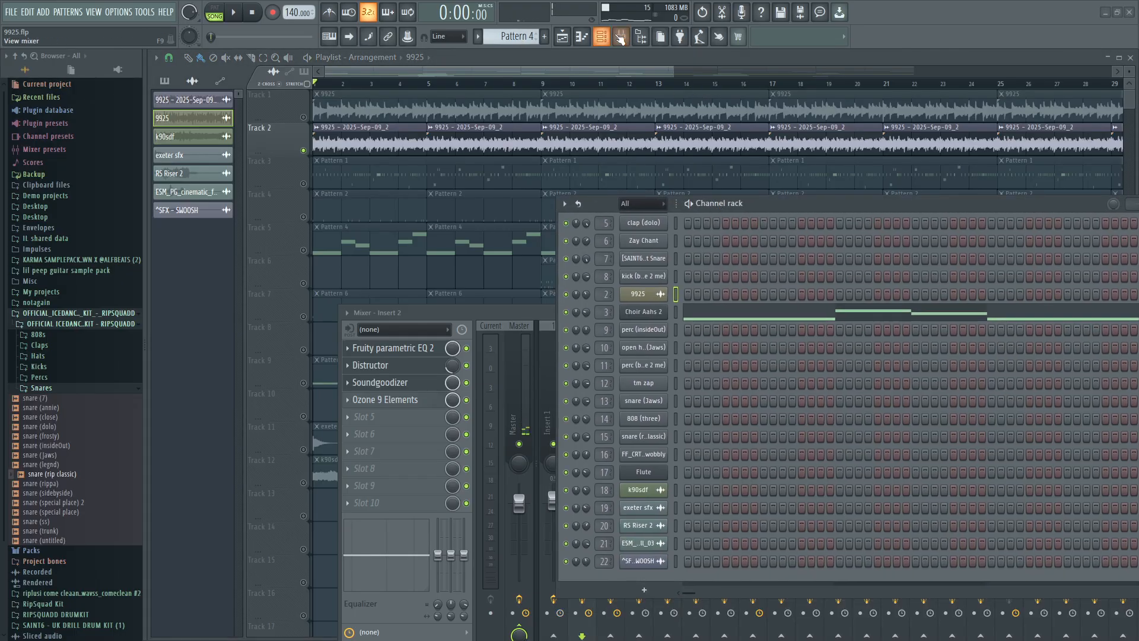
pyautogui.moveTo(533, 304); pyautogui.dragTo(360, 252)
pyautogui.click(912, 334)
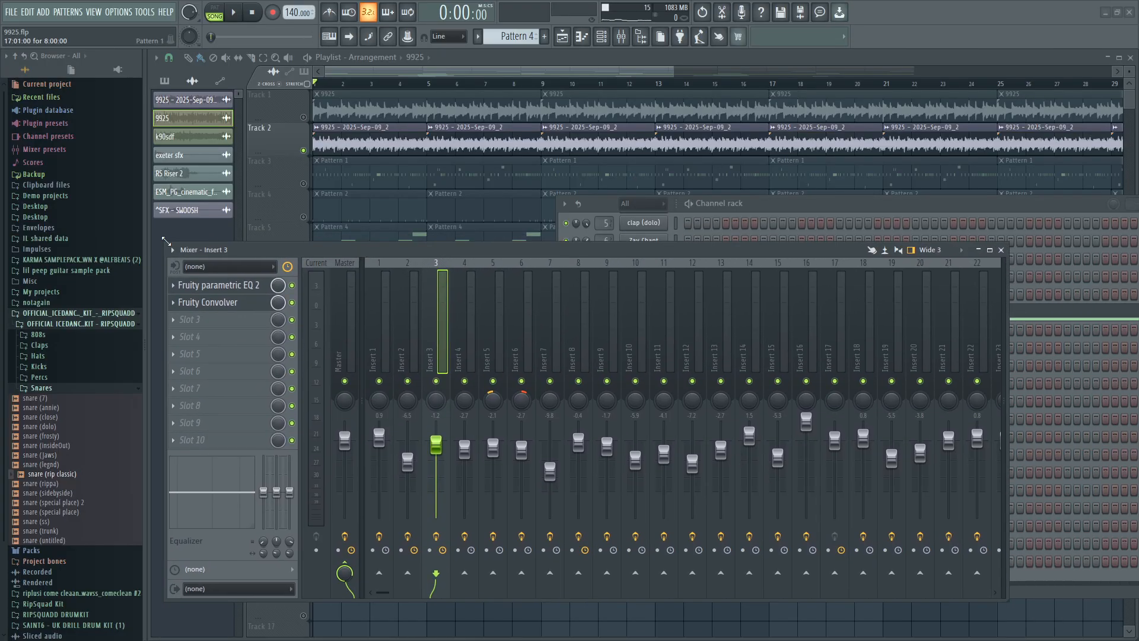
pyautogui.moveTo(166, 241); pyautogui.dragTo(241, 321)
pyautogui.click(300, 369)
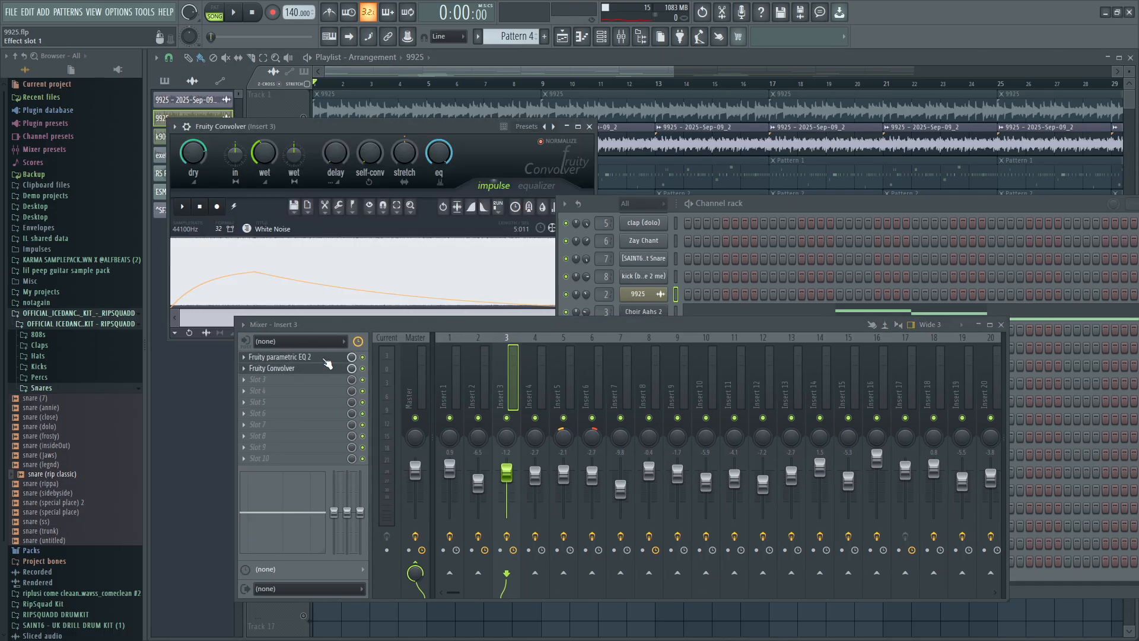
# Play Pattern 4 in pattern mode with the Choir Aahs 2 notes open, and close the piano roll and Fruity Convolver.
pyautogui.click(212, 12)
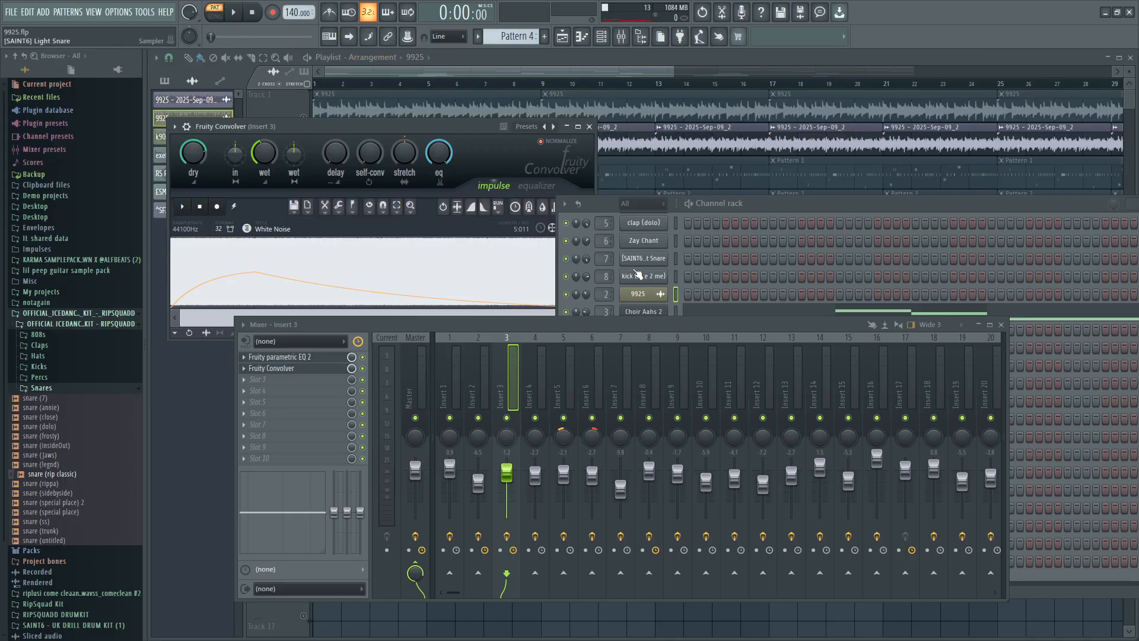
pyautogui.rightClick(662, 310)
pyautogui.click(691, 311)
pyautogui.press('space')
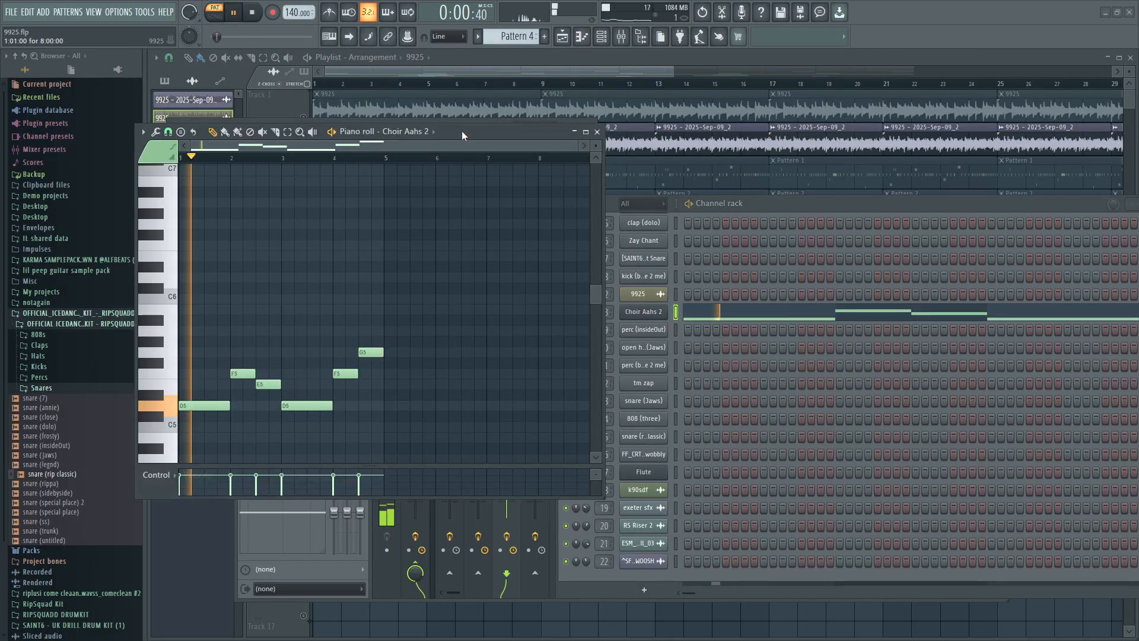
pyautogui.click(597, 131)
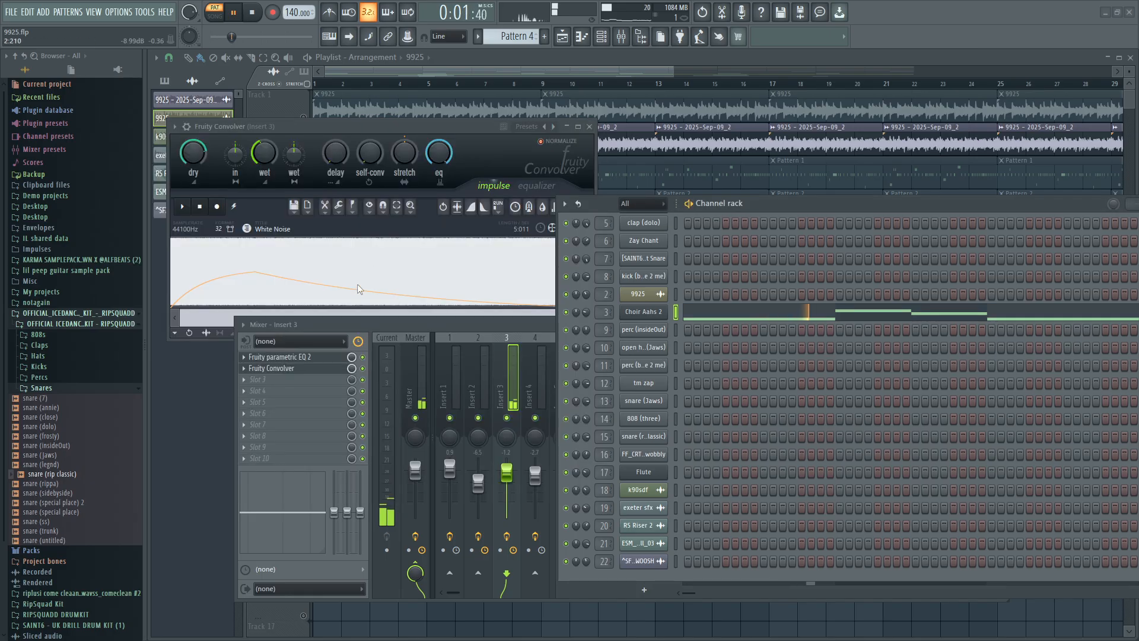
pyautogui.click(589, 126)
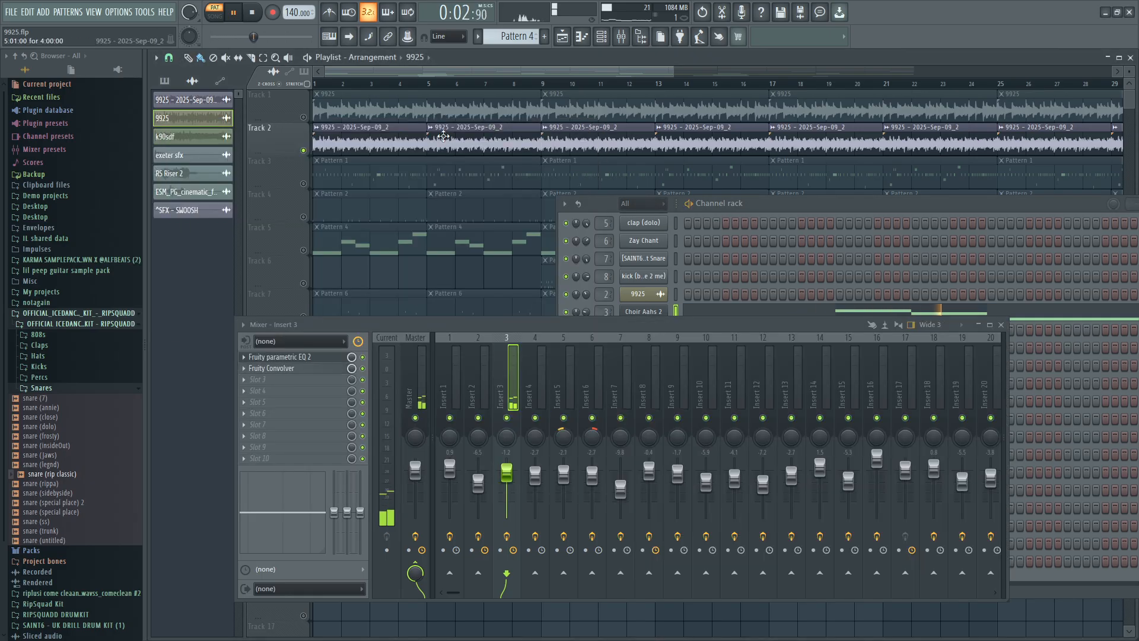
pyautogui.click(262, 13)
# Move the mixer lower, select the 9925 - 2025-Sep-09_2 clip and show the effects on Insert 1.
pyautogui.moveTo(715, 326); pyautogui.dragTo(732, 443)
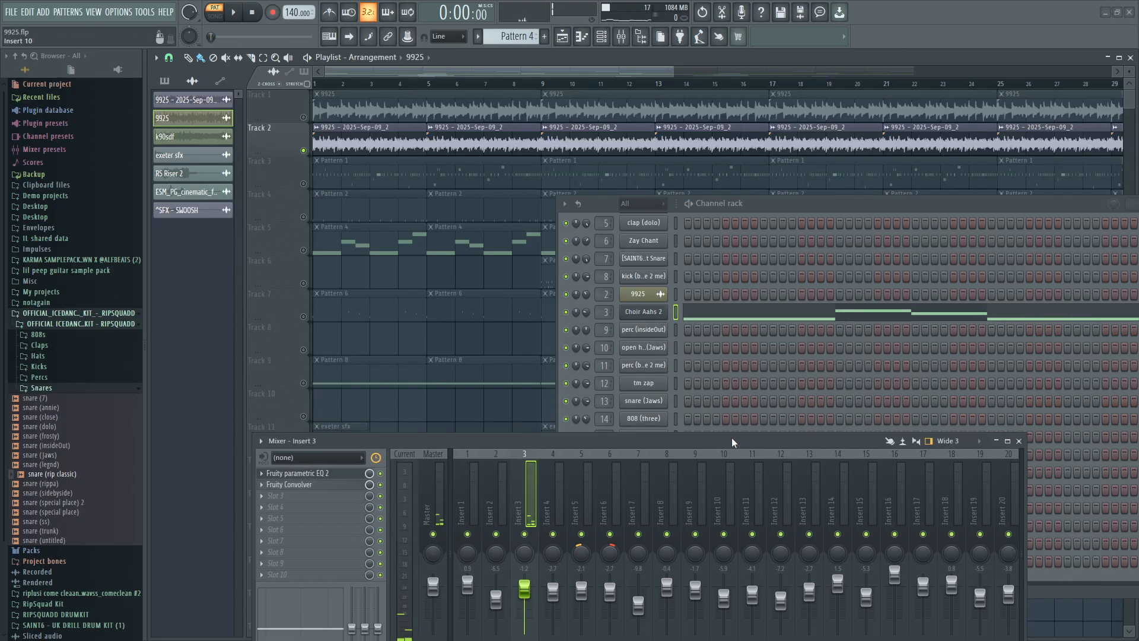
pyautogui.scroll(4, 648, 325)
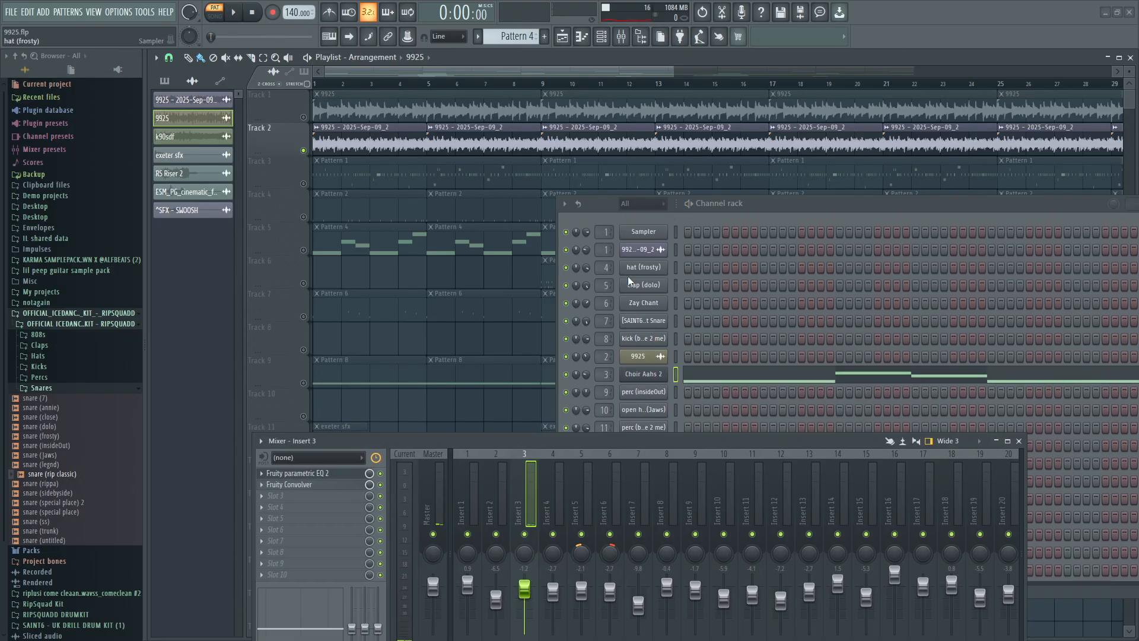
pyautogui.click(462, 156)
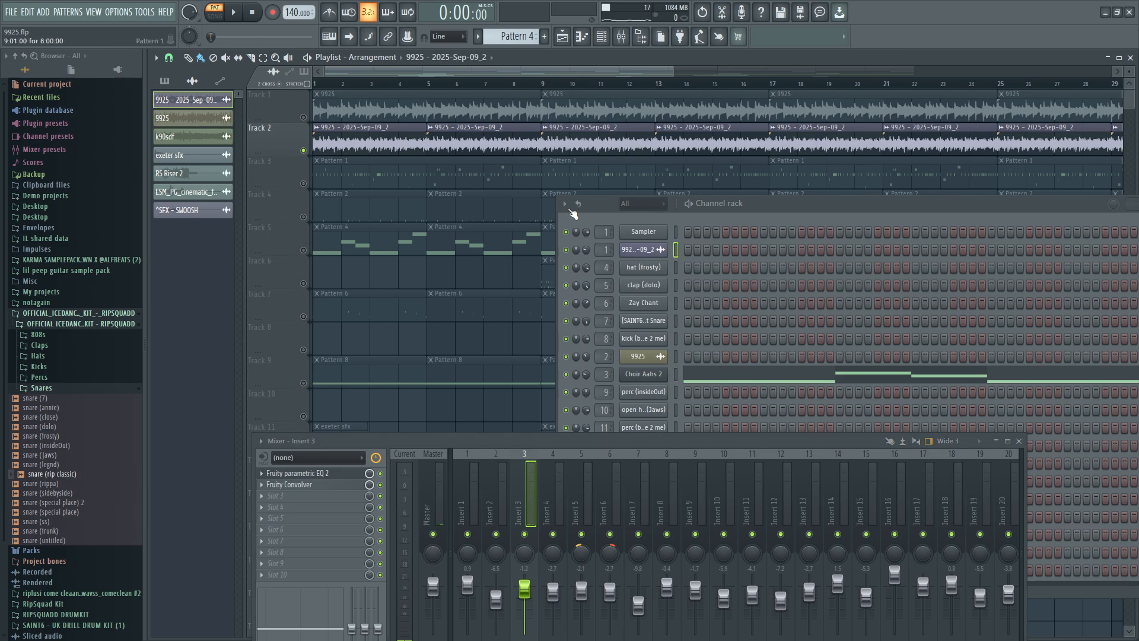
pyautogui.click(468, 547)
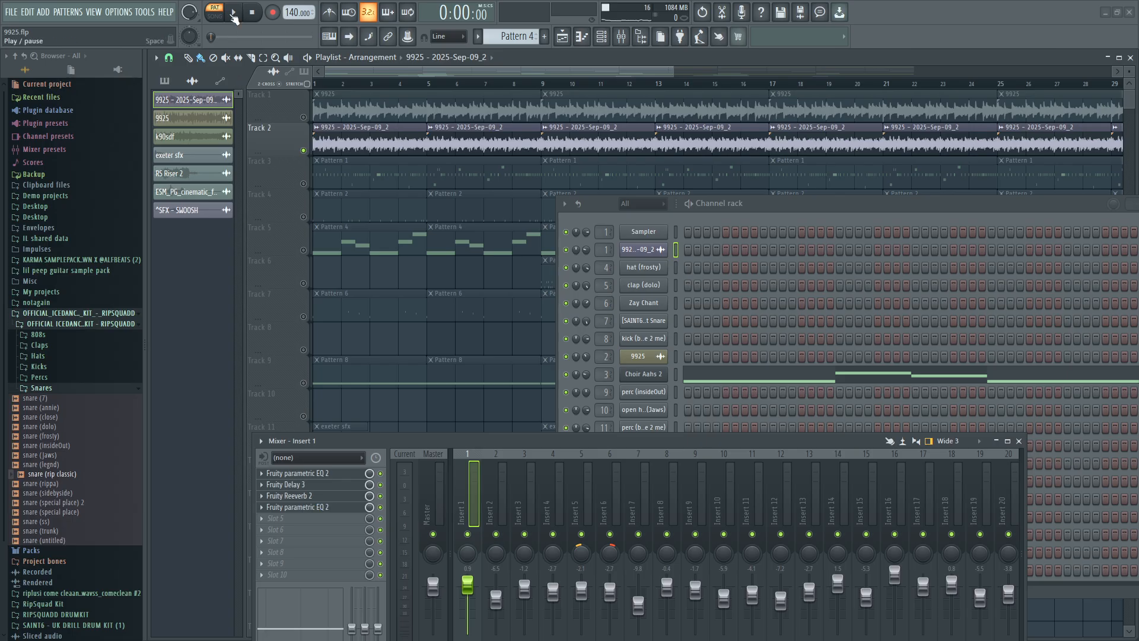
# Unmute Track 5 and play its Pattern 4 melody together with Track 2 from the start in song mode.
pyautogui.click(233, 14)
pyautogui.click(338, 84)
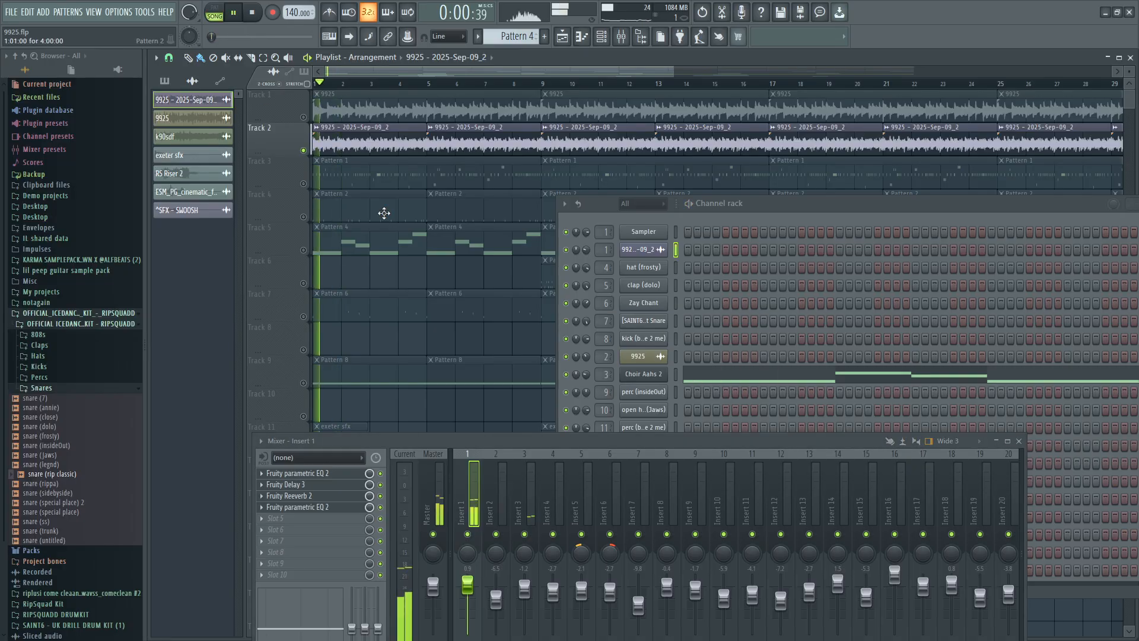
pyautogui.click(303, 250)
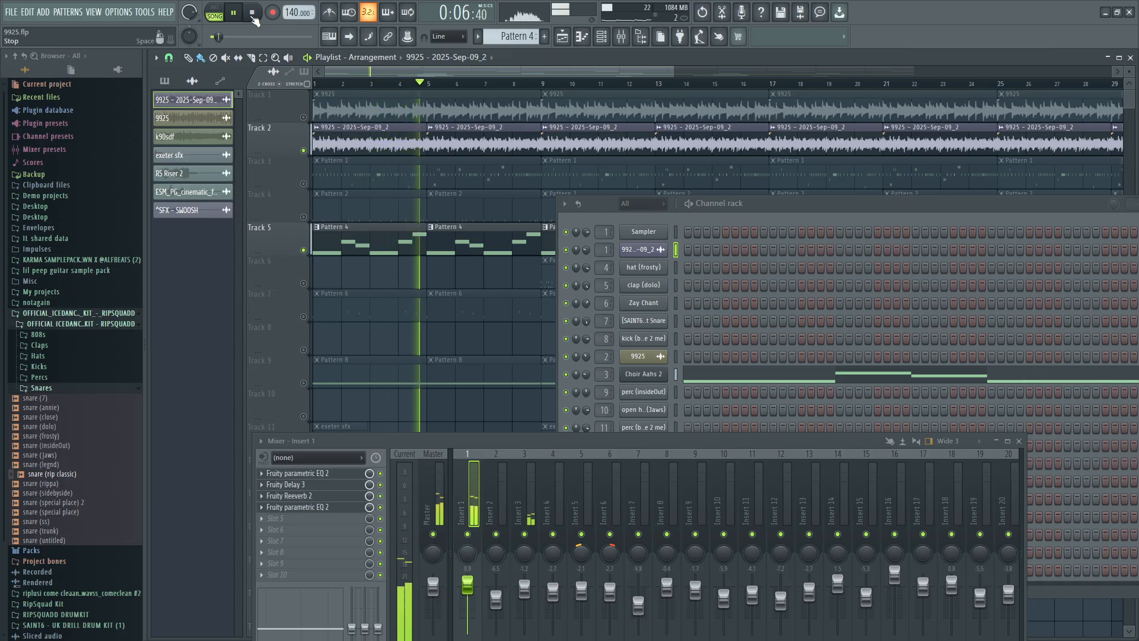
pyautogui.press('space')
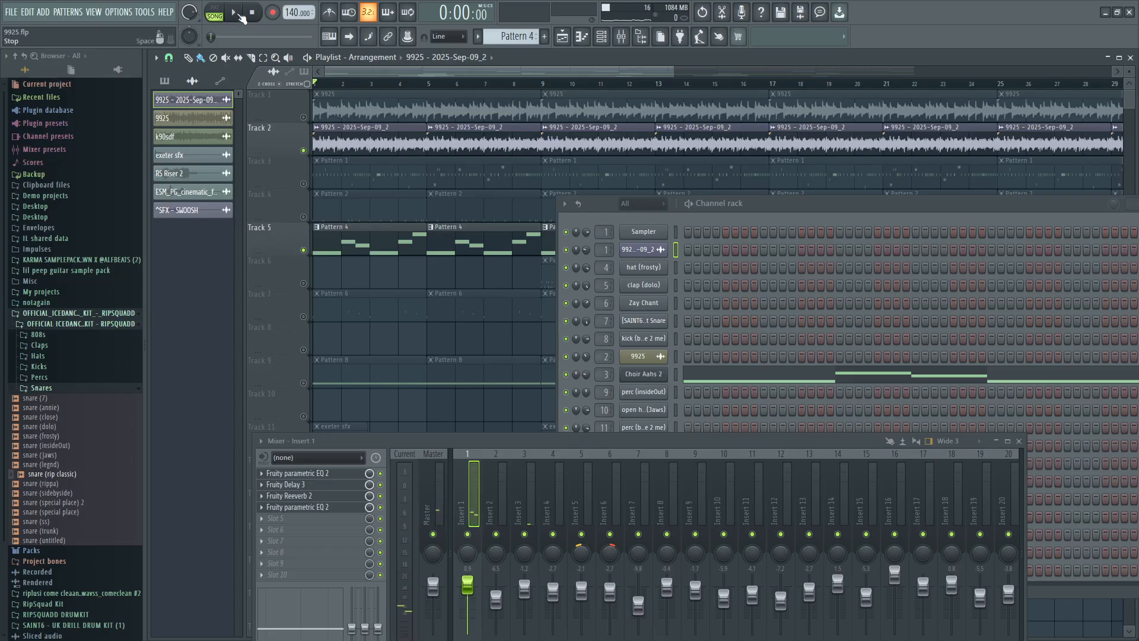
# Unmute Track 1 and play it with Tracks 2 and 5, bringing up the 9925 clip's settings and Insert 2 effects.
pyautogui.click(304, 117)
pyautogui.press('space')
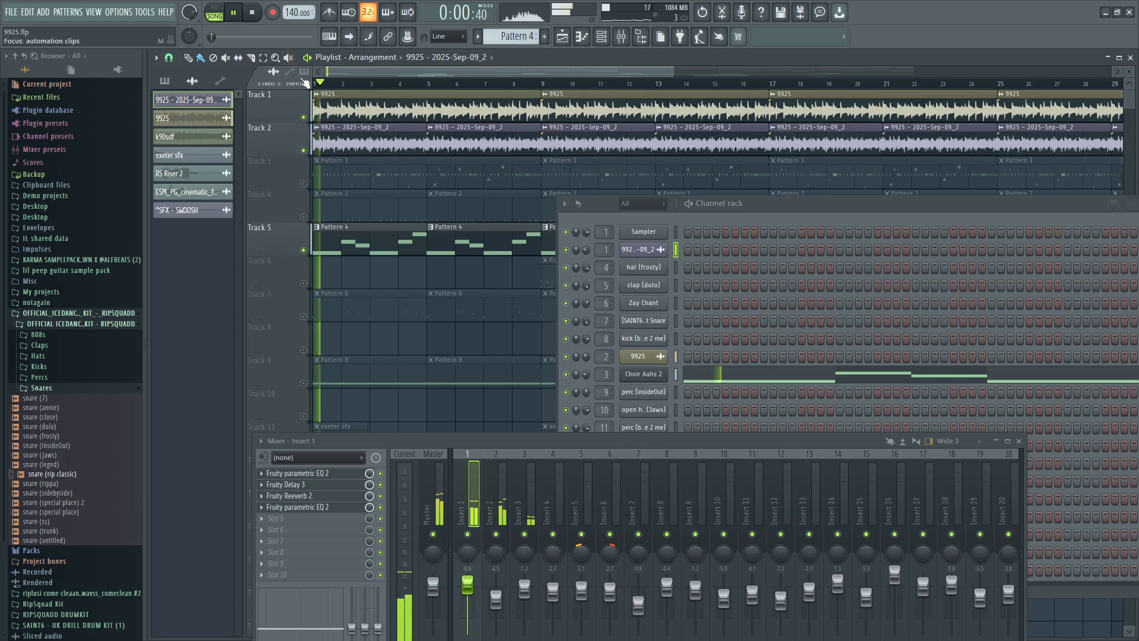
pyautogui.doubleClick(351, 112)
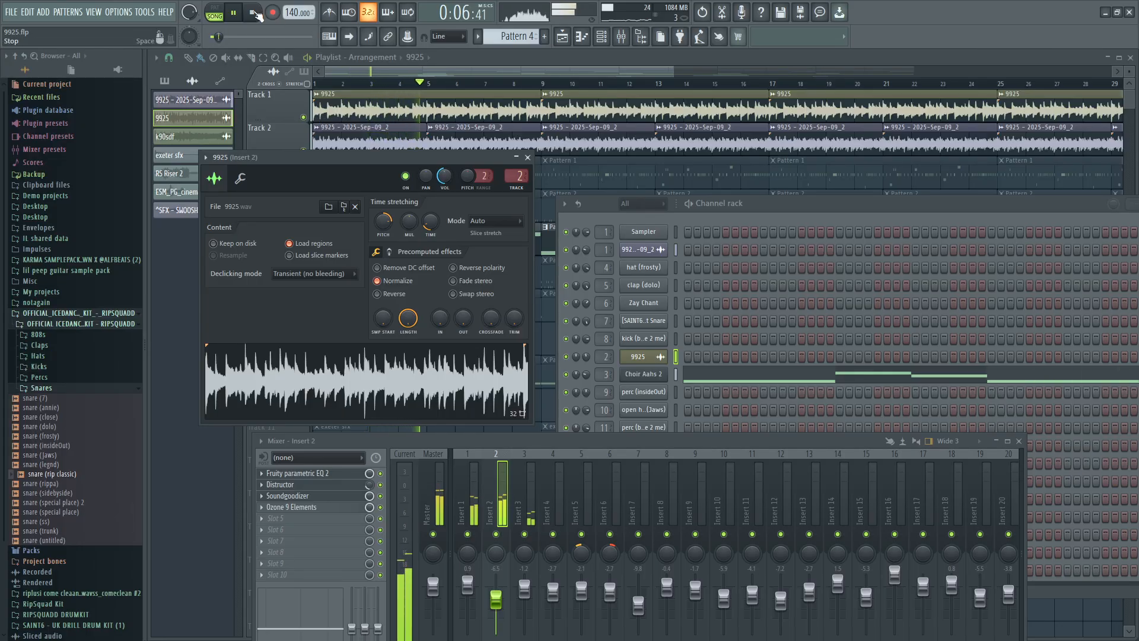
pyautogui.click(253, 13)
pyautogui.click(528, 157)
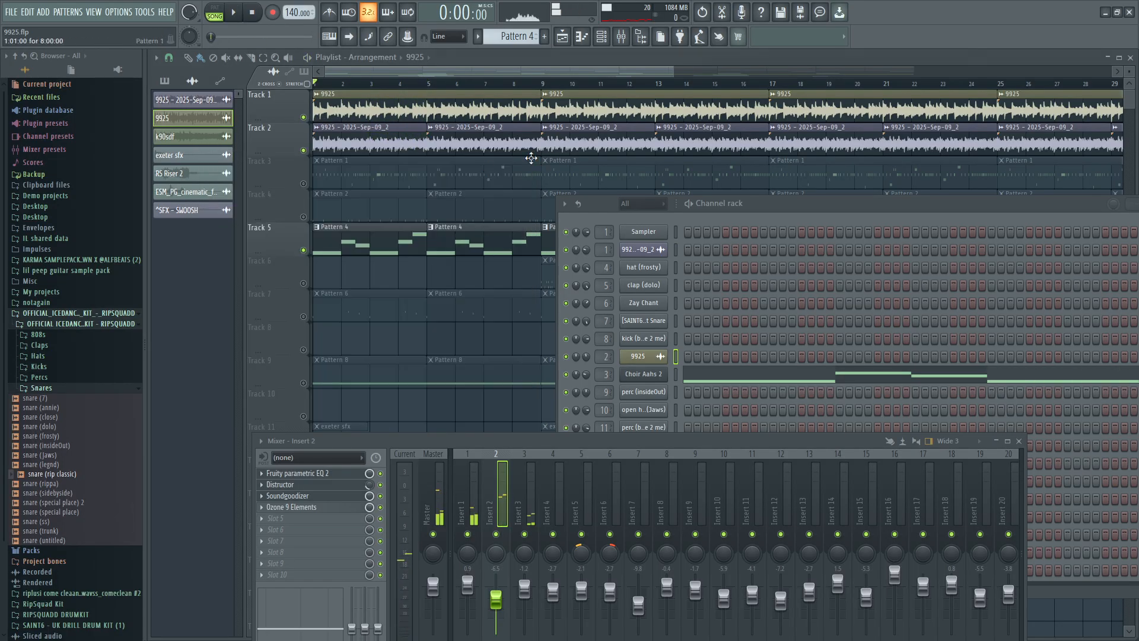
# Solo the k90sdf texture on Track 12 and play it, moving the channel rack clear of the playlist clips.
pyautogui.scroll(-1, 380, 385)
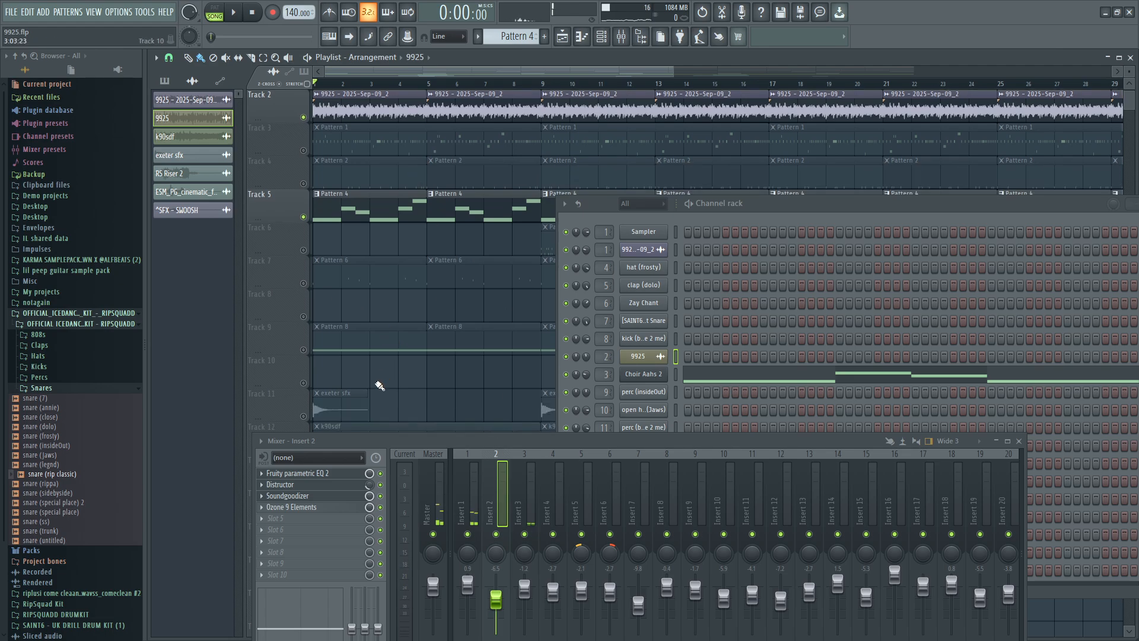
pyautogui.scroll(-2, 380, 386)
pyautogui.scroll(-2, 392, 404)
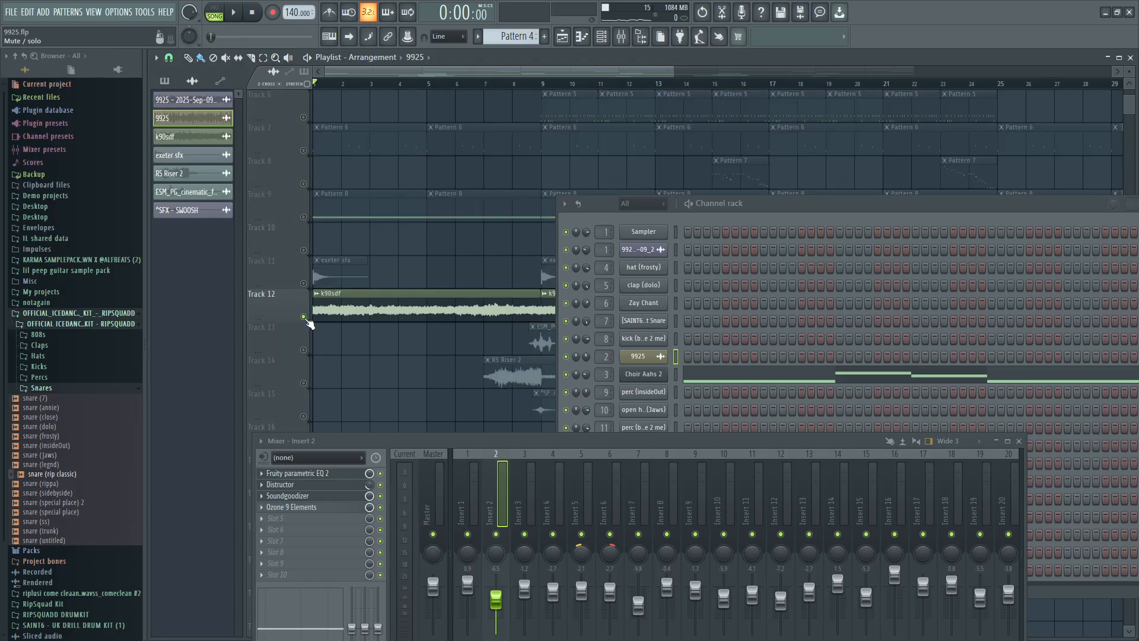
pyautogui.click(238, 14)
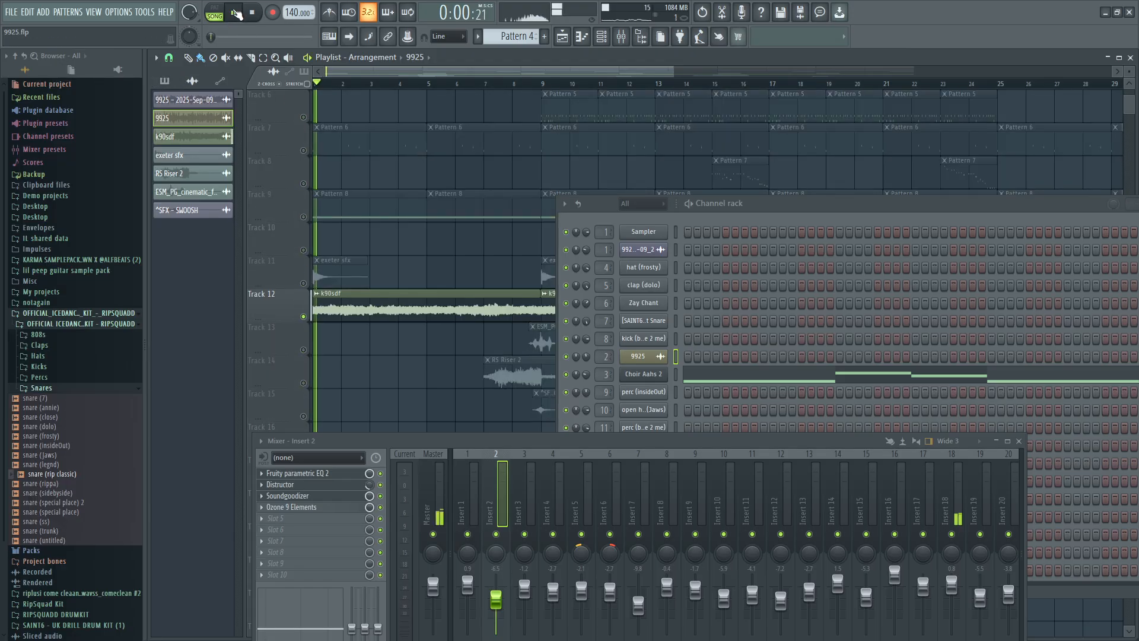
pyautogui.moveTo(835, 205); pyautogui.dragTo(994, 315)
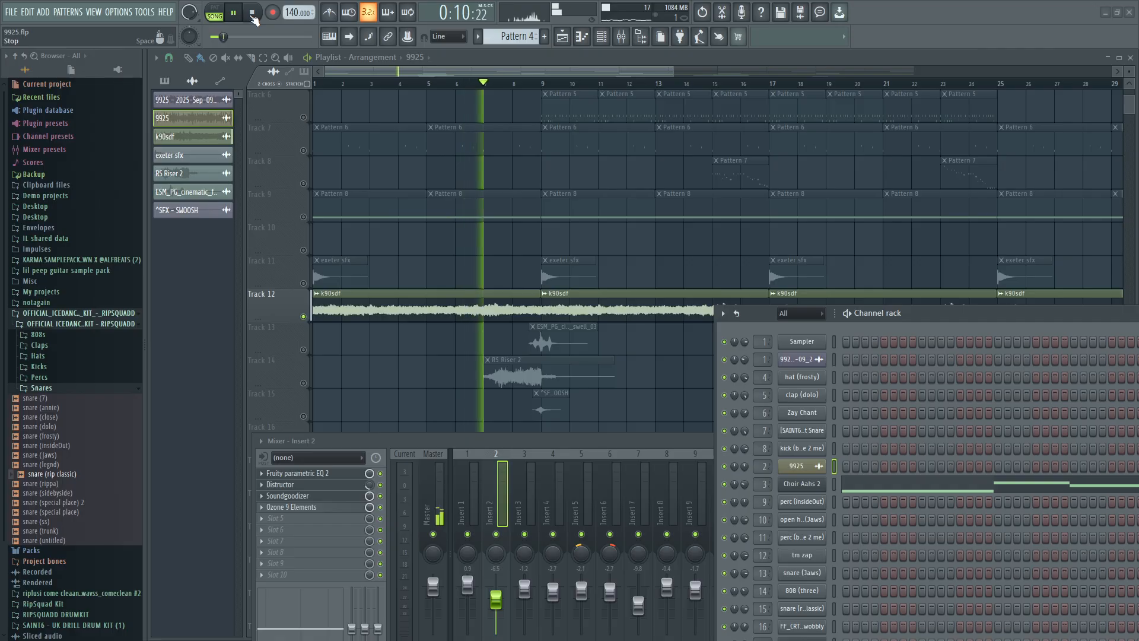
pyautogui.click(253, 13)
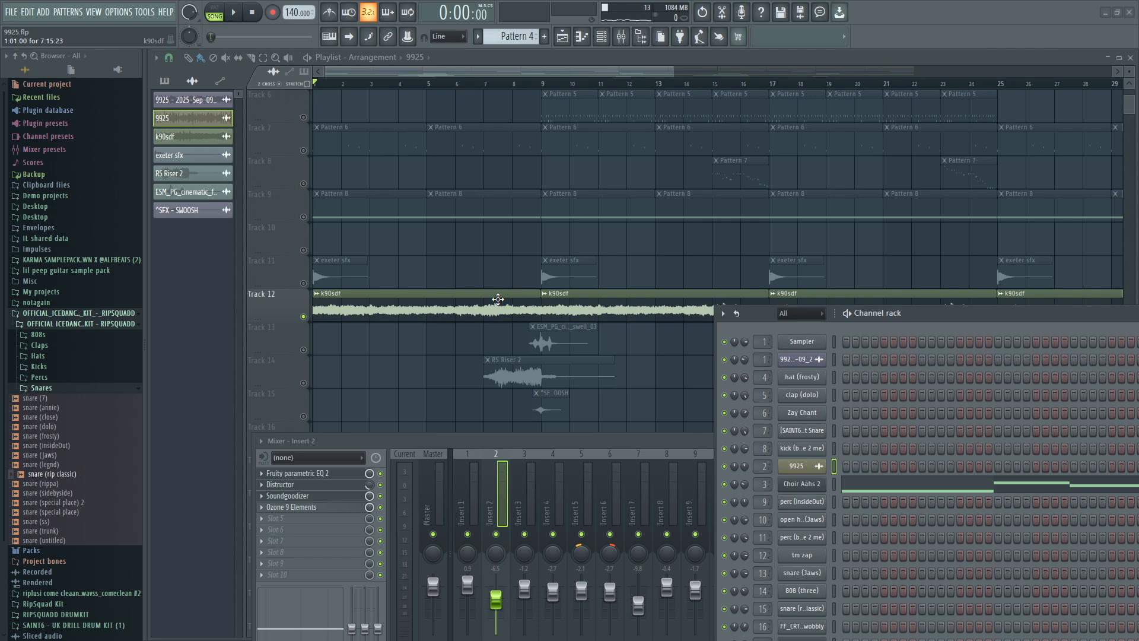
# Release the Track 12 solo to restore Tracks 1, 2 and 5, and bring the mixer to the front.
pyautogui.scroll(5, 522, 218)
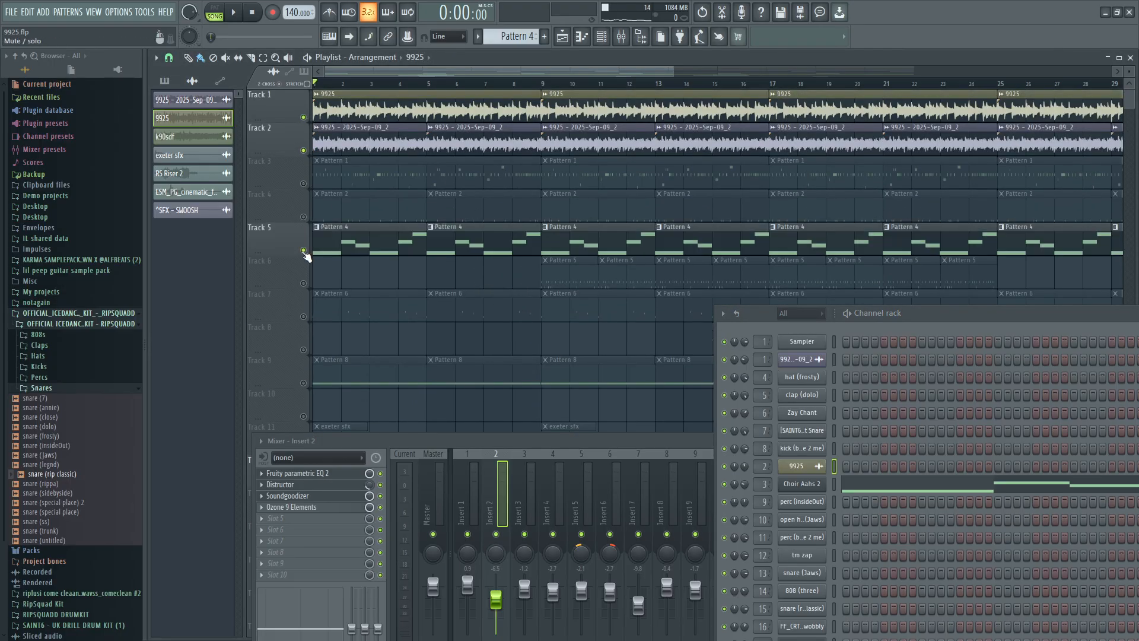
pyautogui.scroll(-4, 342, 272)
pyautogui.scroll(4, 342, 273)
pyautogui.click(622, 36)
pyautogui.click(621, 36)
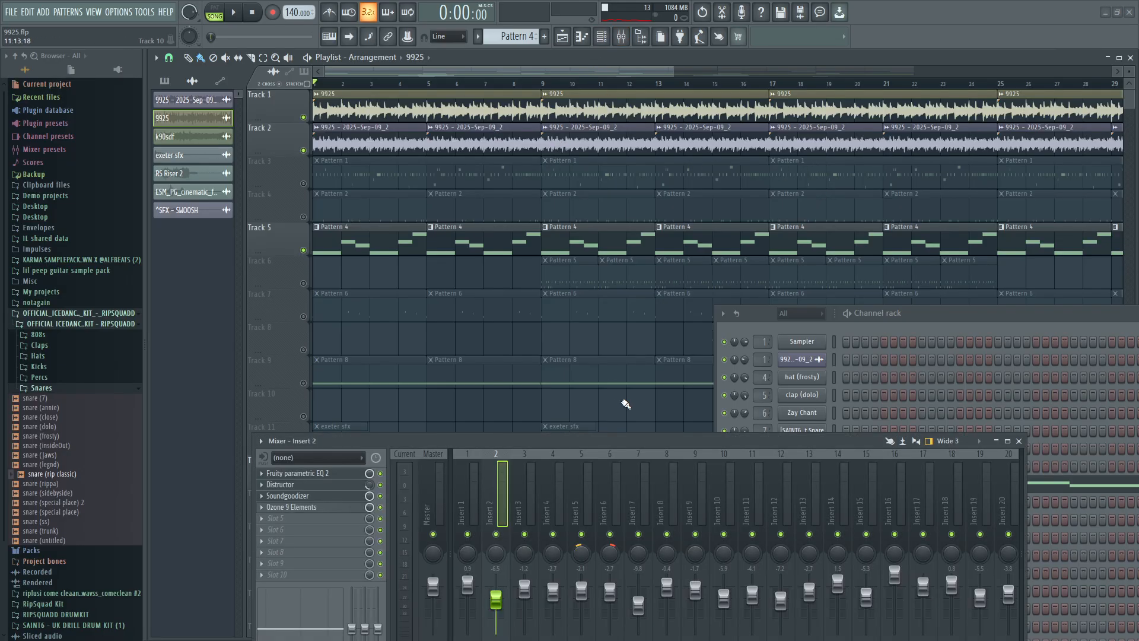
# Solo and release Track 3 to activate all playlist tracks, and move the mixer over the browser and lower playlist.
pyautogui.moveTo(635, 439); pyautogui.dragTo(913, 298)
pyautogui.rightClick(303, 184)
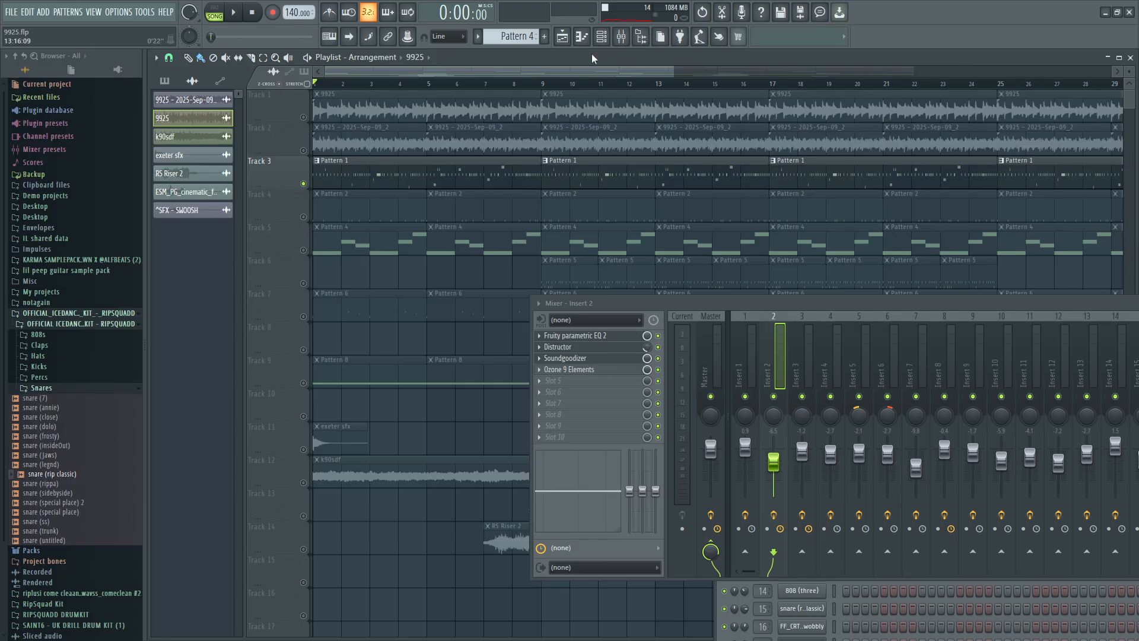
pyautogui.moveTo(932, 313); pyautogui.dragTo(220, 391)
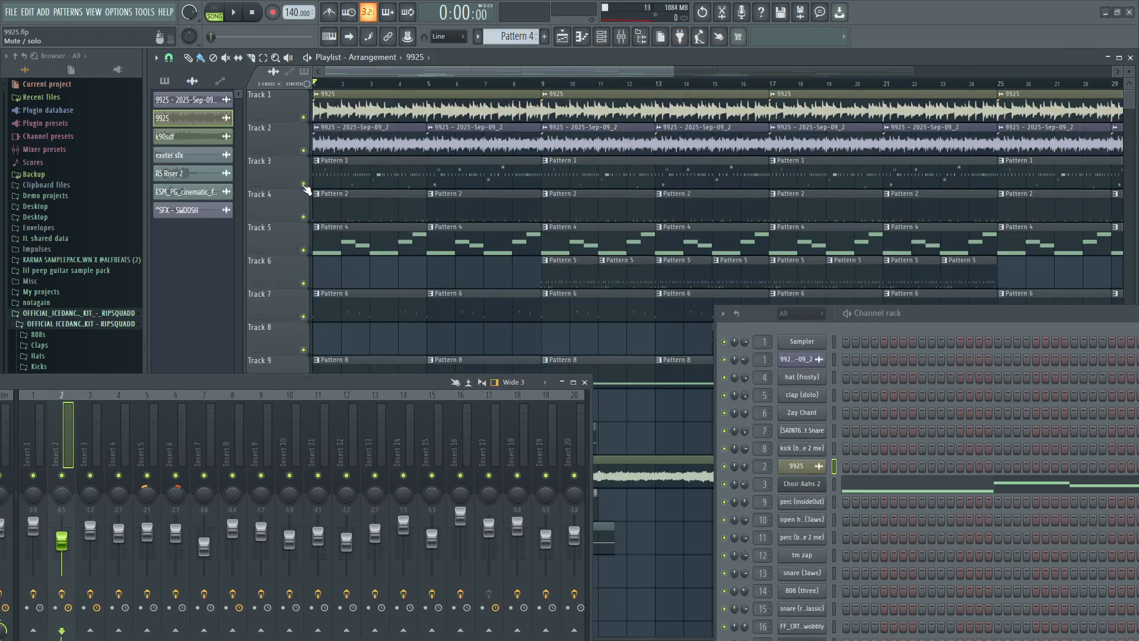
# Move the channel rack over the playlist's lower middle and open the hat (frosty) notes of Track 3's first Pattern 1 clip.
pyautogui.moveTo(906, 311); pyautogui.dragTo(427, 339)
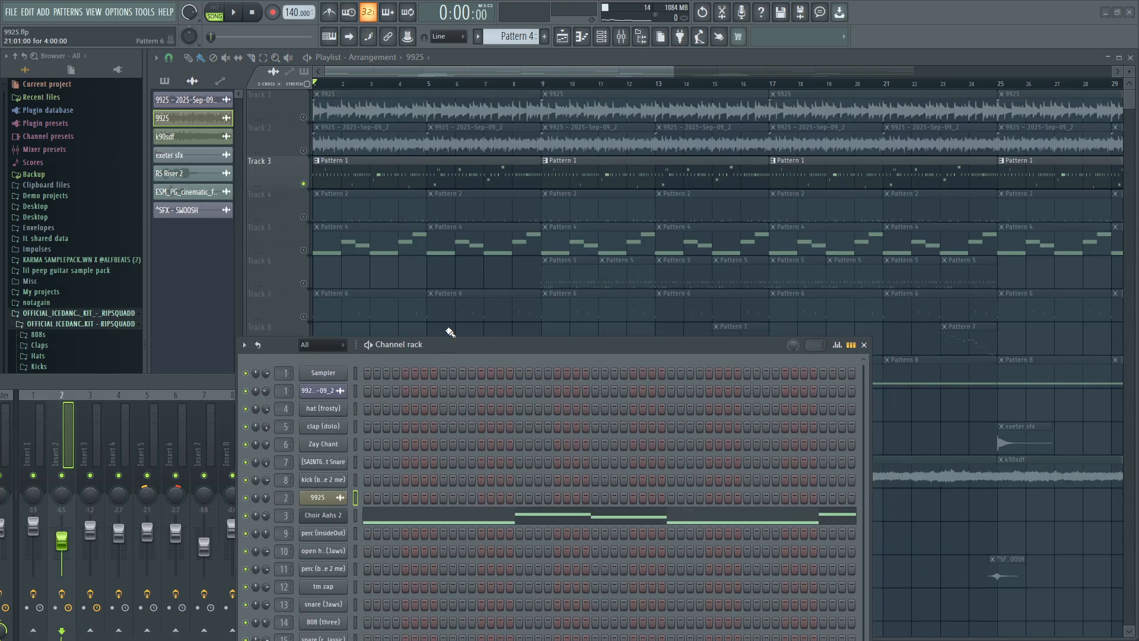
pyautogui.click(601, 38)
pyautogui.click(601, 38)
pyautogui.doubleClick(336, 177)
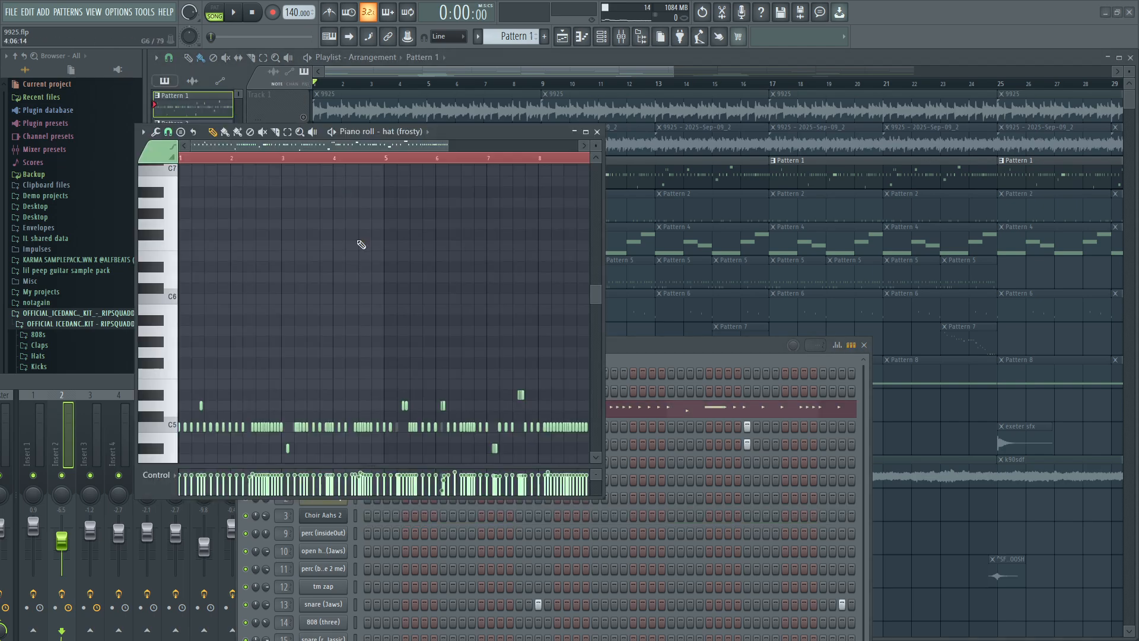
pyautogui.scroll(-3, 365, 273)
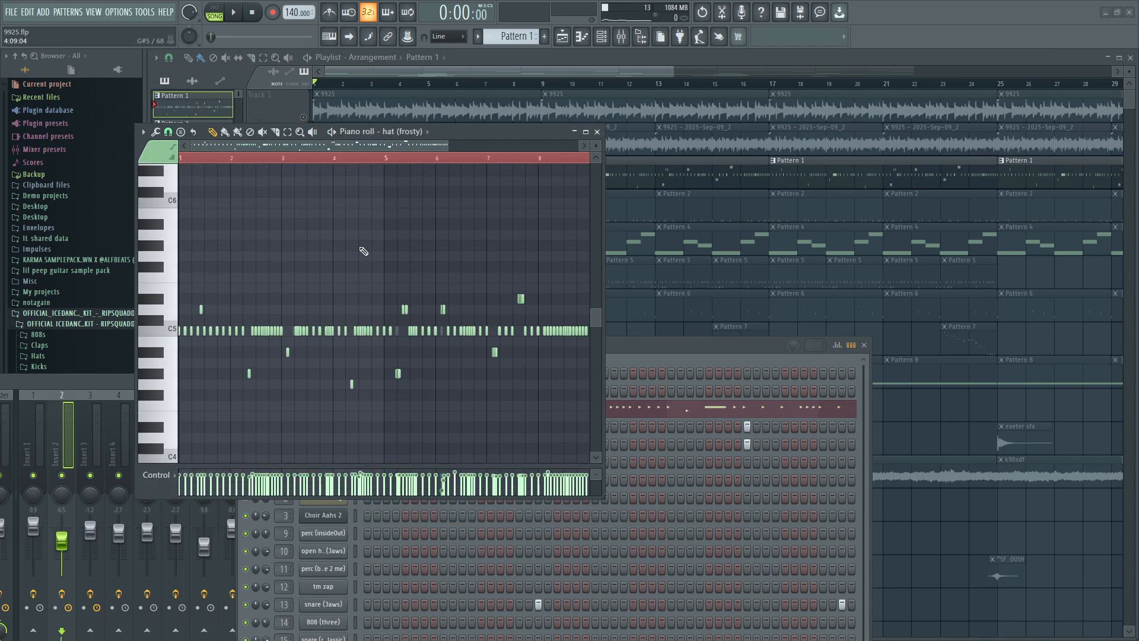
# Play Pattern 1 in pattern mode through its eight bars and stop playback.
pyautogui.click(215, 8)
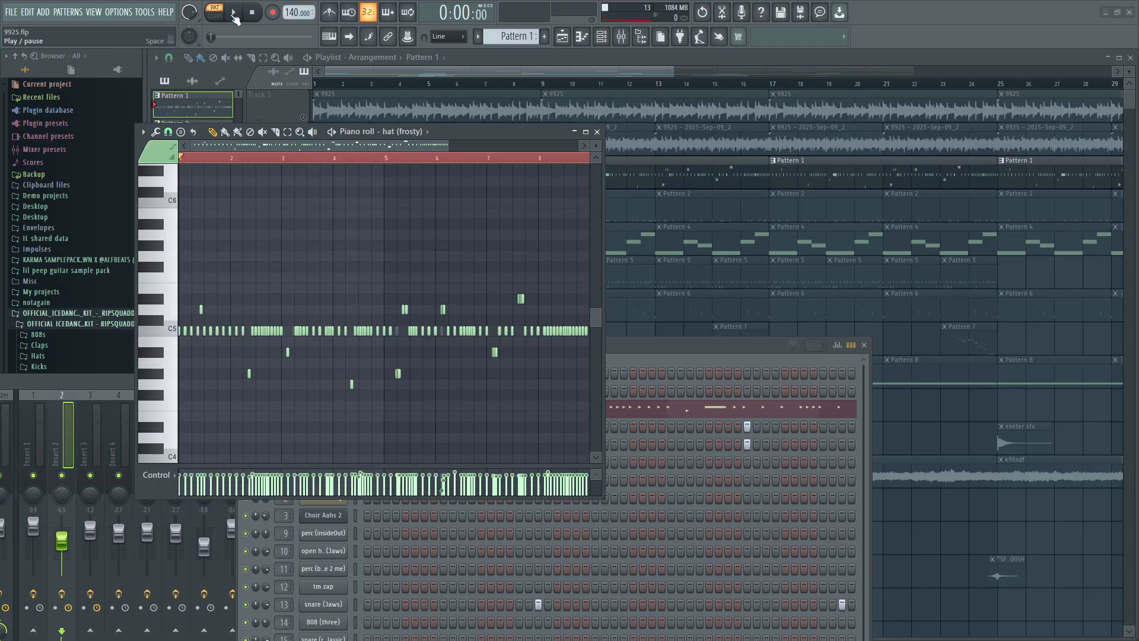
pyautogui.click(234, 14)
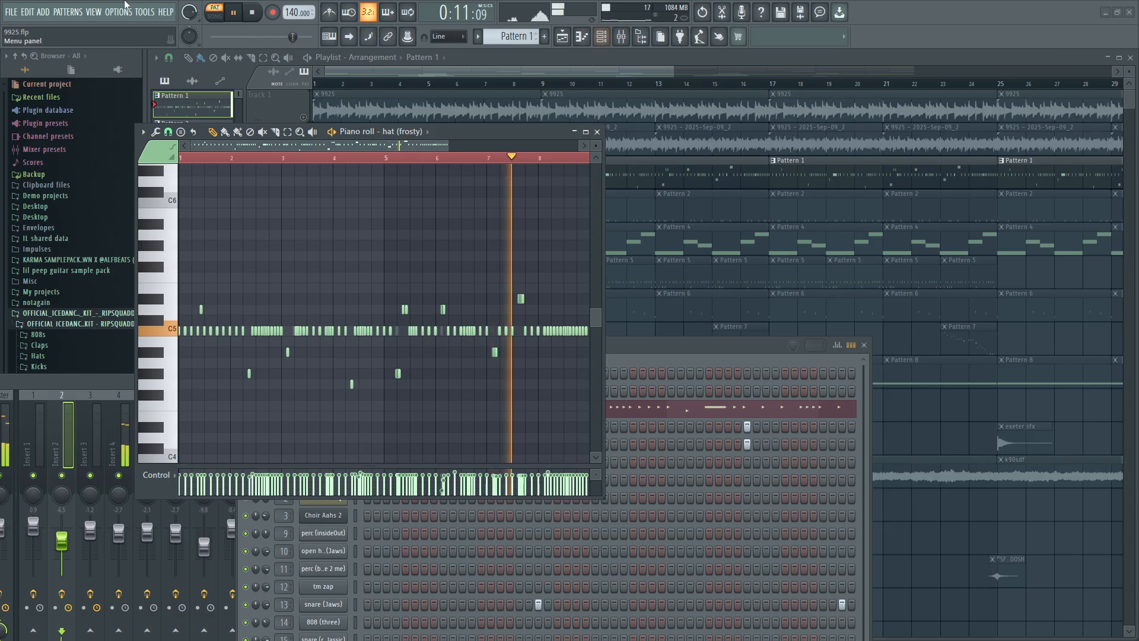
pyautogui.click(259, 15)
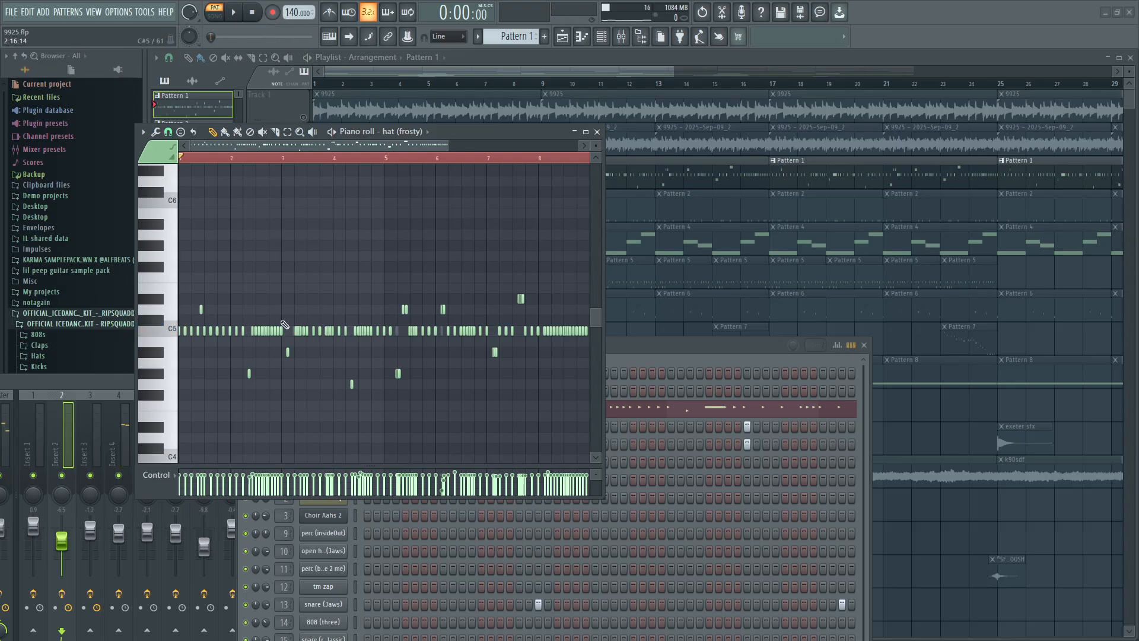
# Bring the mixer to the front and move the channel rack beside the piano roll so all the drum channels show.
pyautogui.click(621, 36)
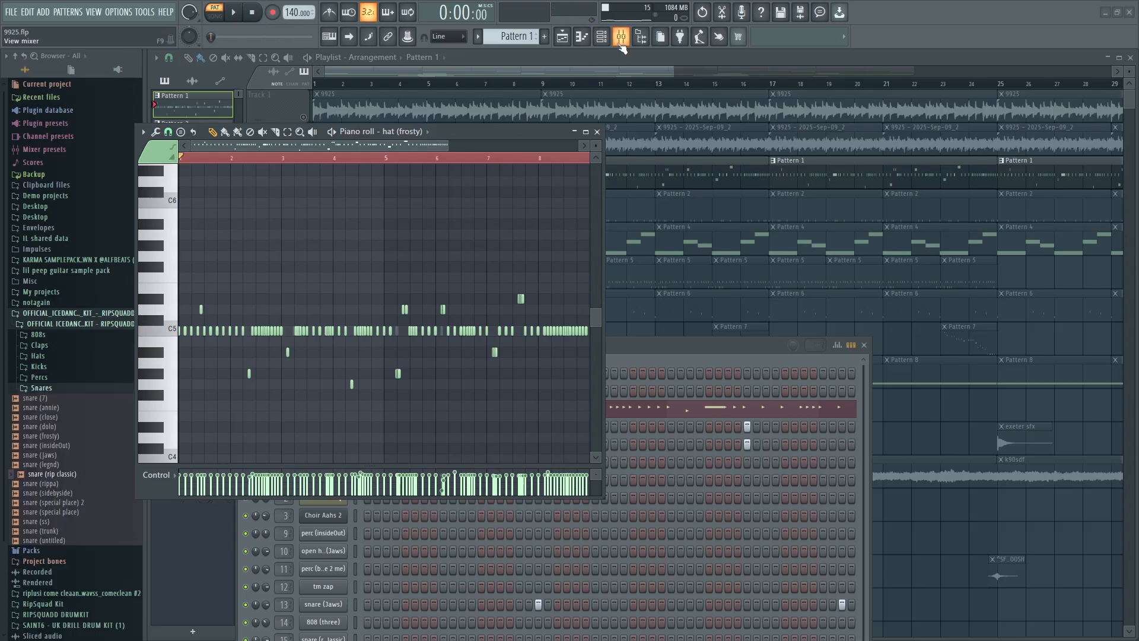
pyautogui.moveTo(653, 347); pyautogui.dragTo(946, 168)
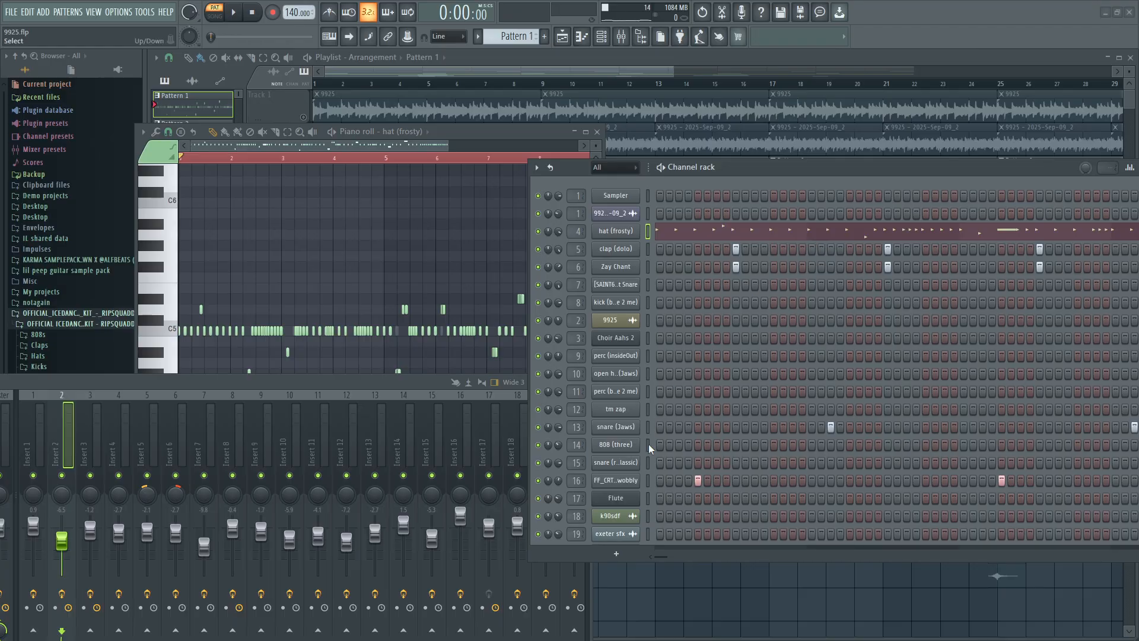
pyautogui.scroll(-1, 689, 457)
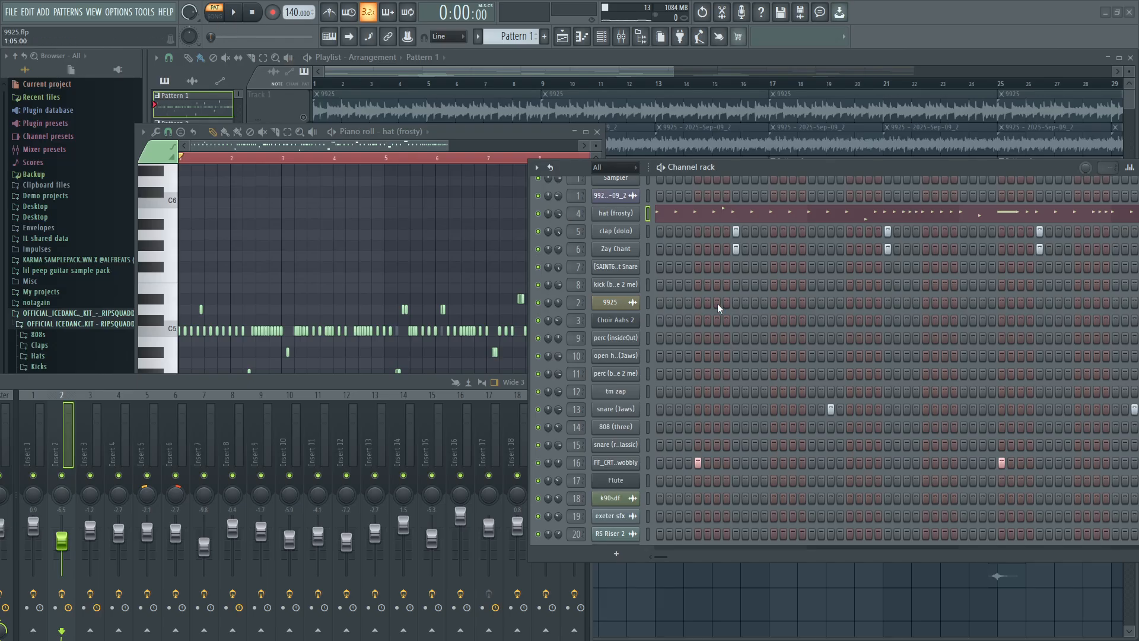
# Open the FF_CRT_sfx_pirate_draws_sword_wobbly channel's piano roll, audition B4 and C5, and close it.
pyautogui.rightClick(639, 462)
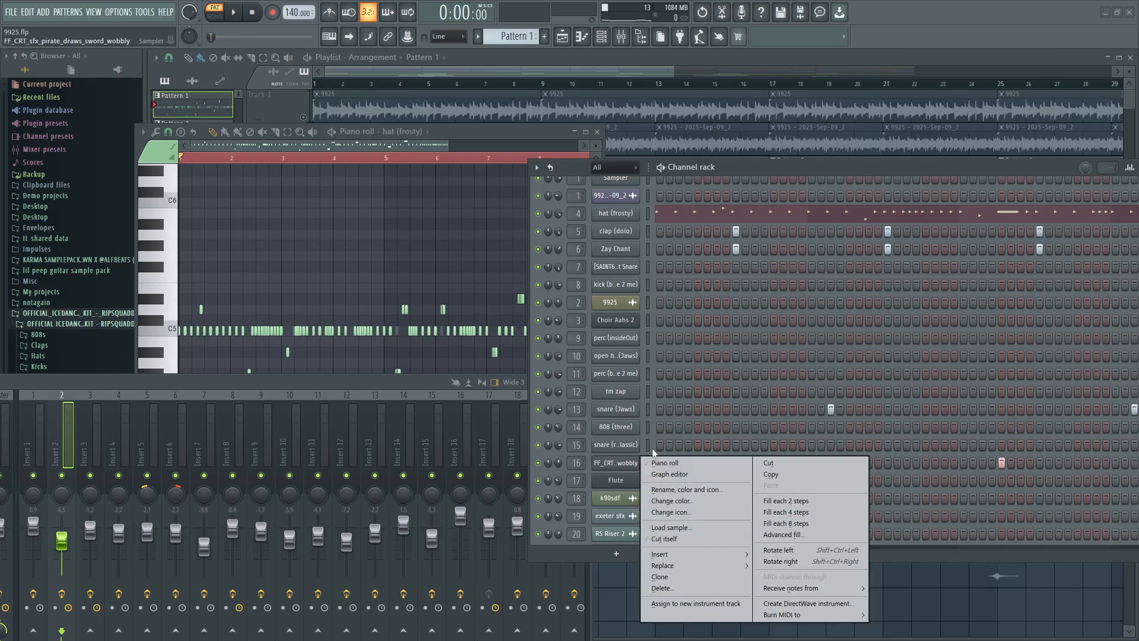
pyautogui.click(665, 461)
pyautogui.click(166, 343)
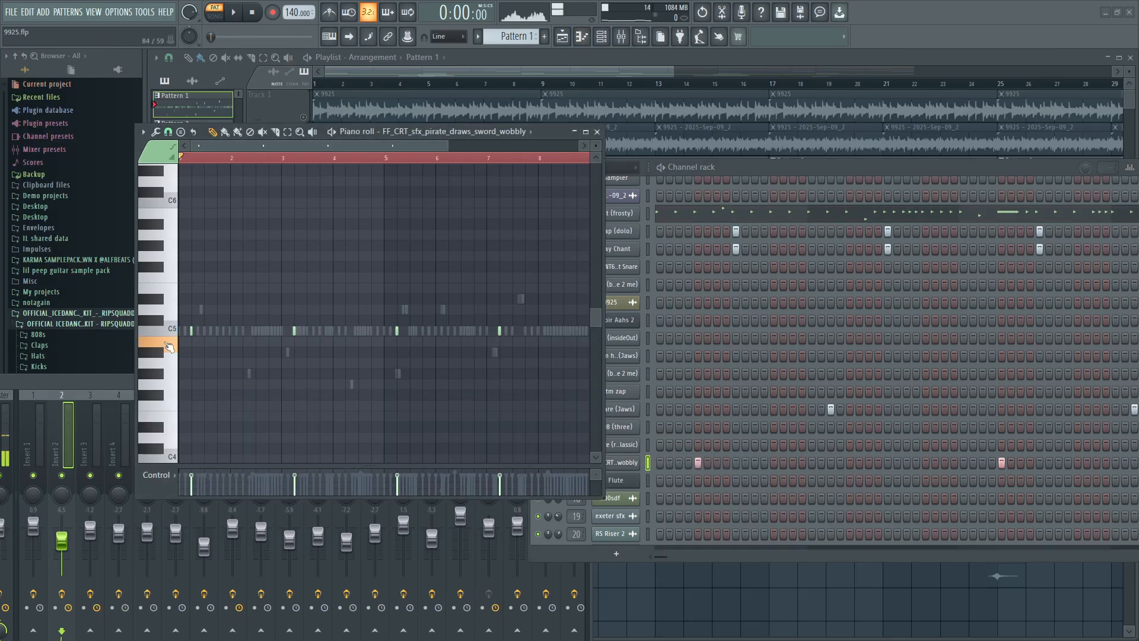
pyautogui.click(172, 328)
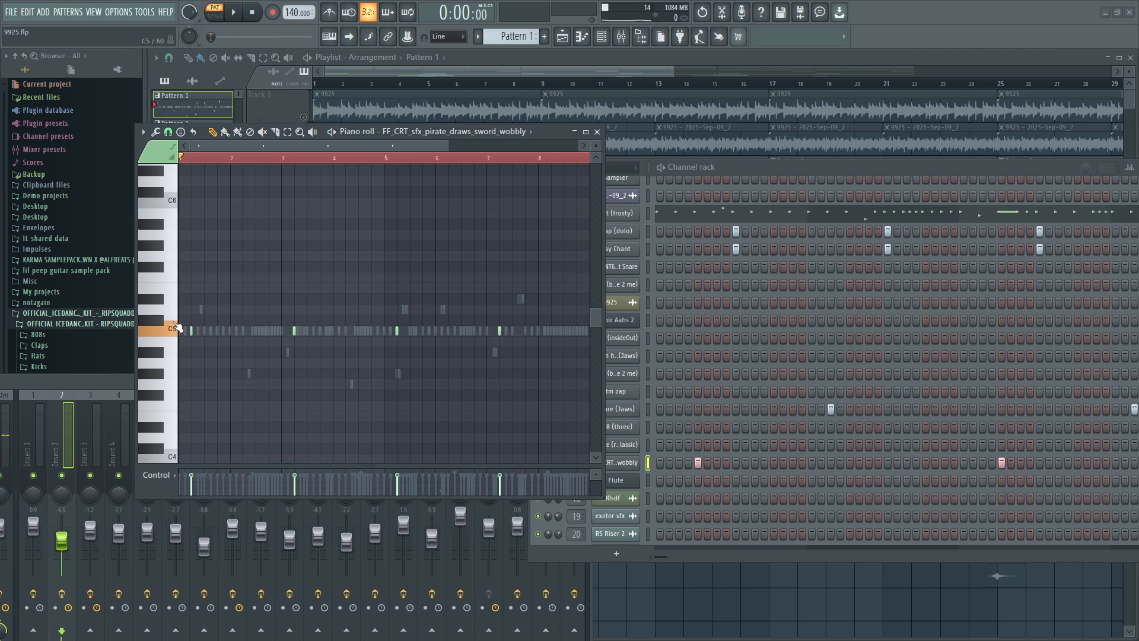
pyautogui.click(598, 132)
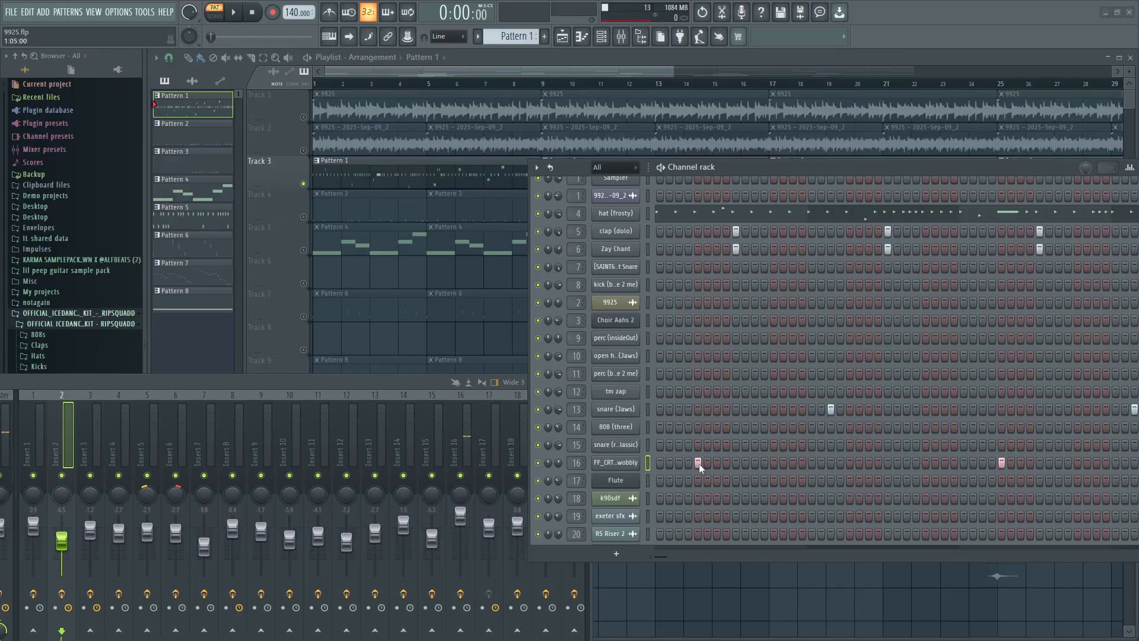
pyautogui.doubleClick(437, 178)
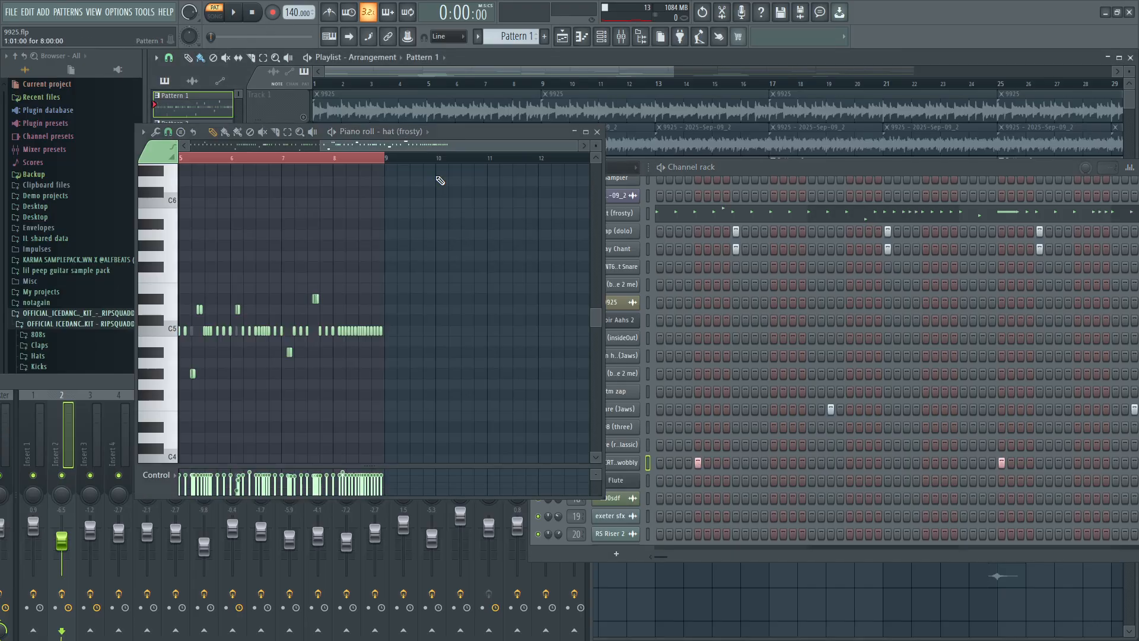
pyautogui.click(598, 132)
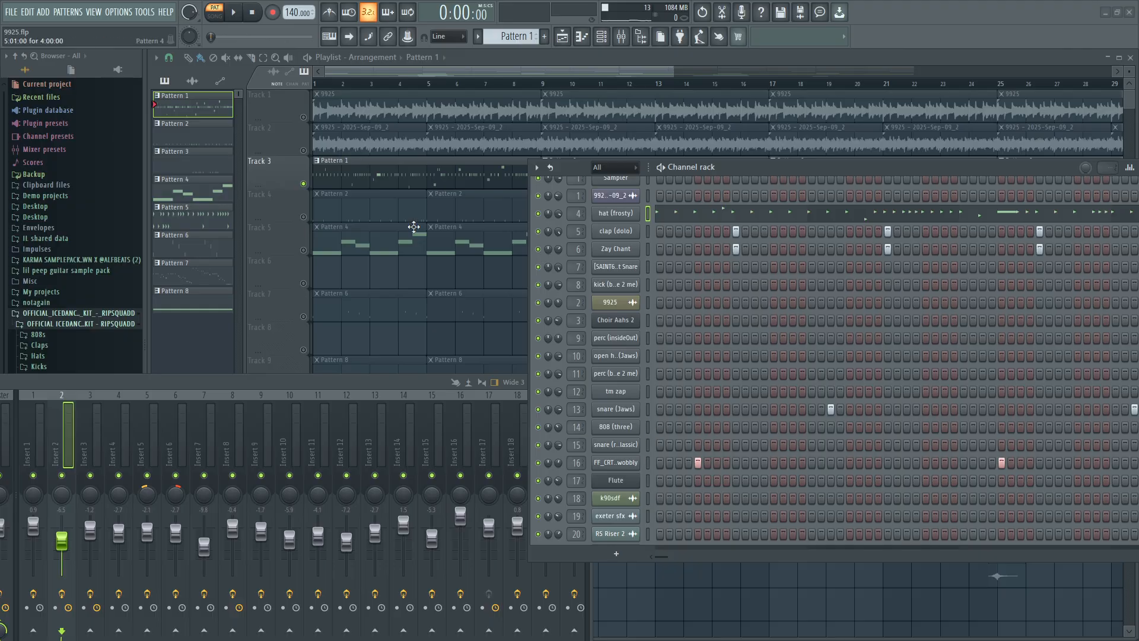
pyautogui.rightClick(304, 184)
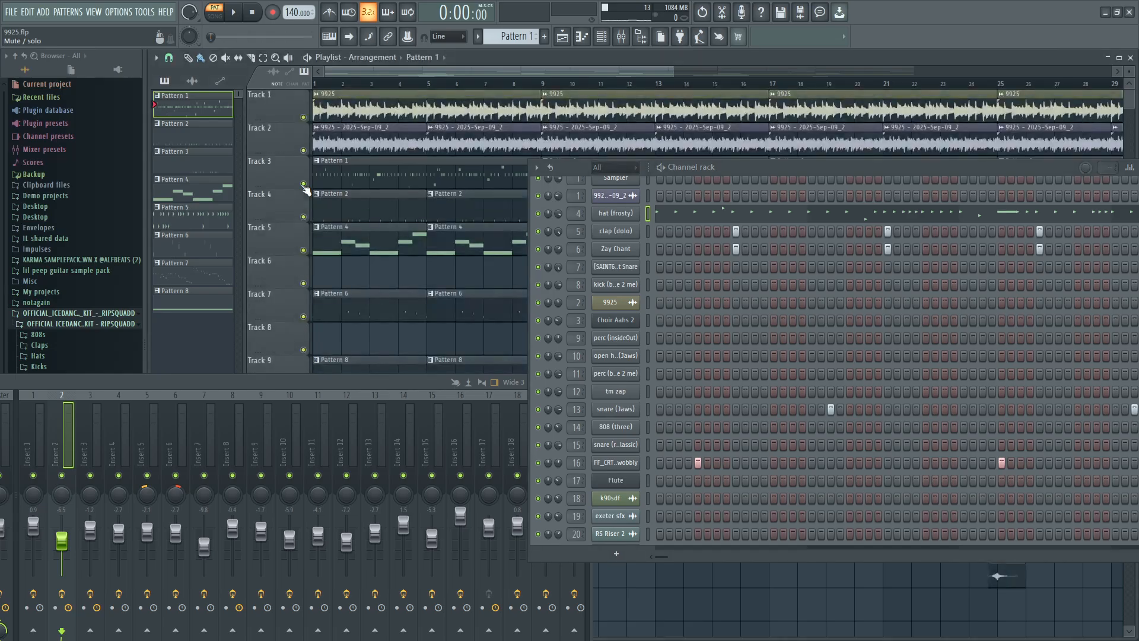
pyautogui.rightClick(304, 182)
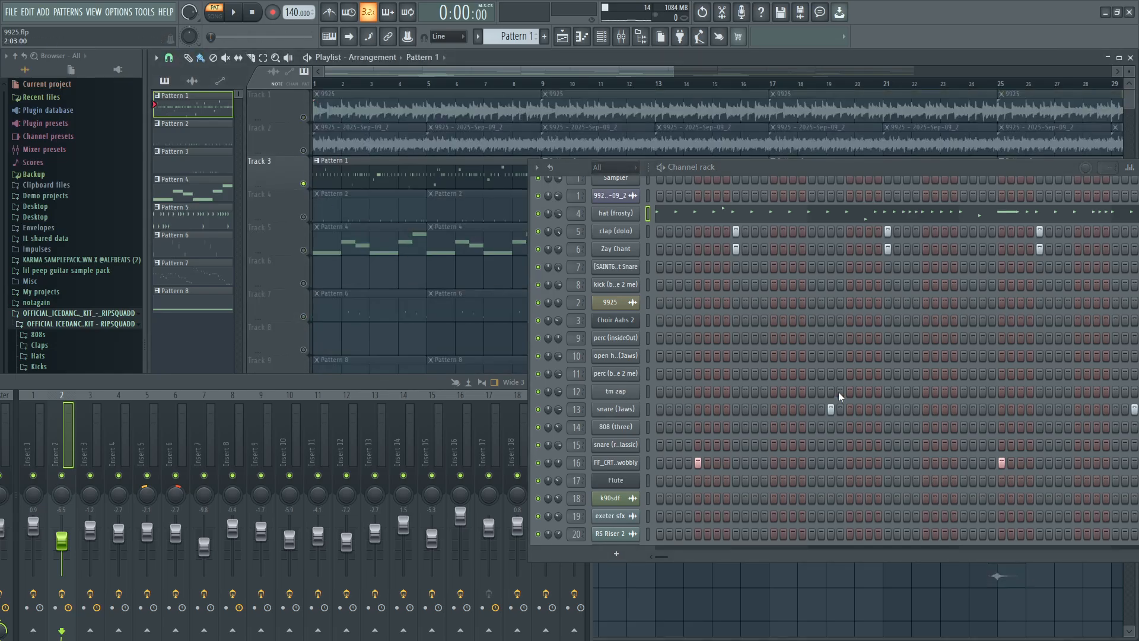
# Open the hat (frosty) piano roll and examine the spacing, rolls and pitch changes of its notes across the eight bars.
pyautogui.click(677, 213)
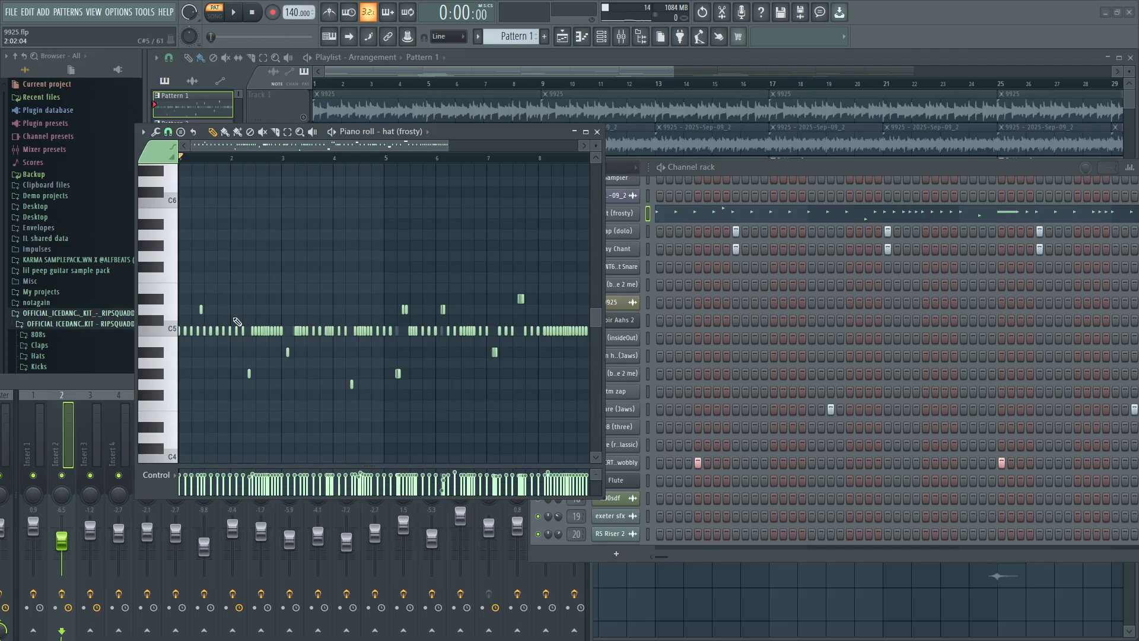
pyautogui.keyDown('ctrl'); pyautogui.scroll(3, 237, 322); pyautogui.keyUp('ctrl')
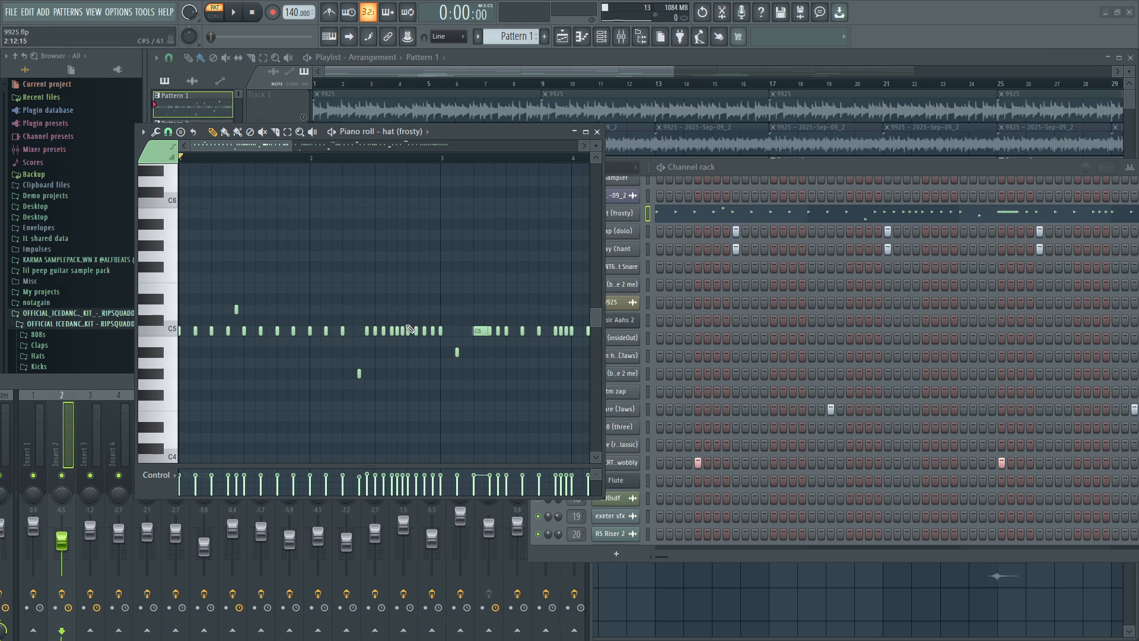
pyautogui.scroll(-2, 479, 332)
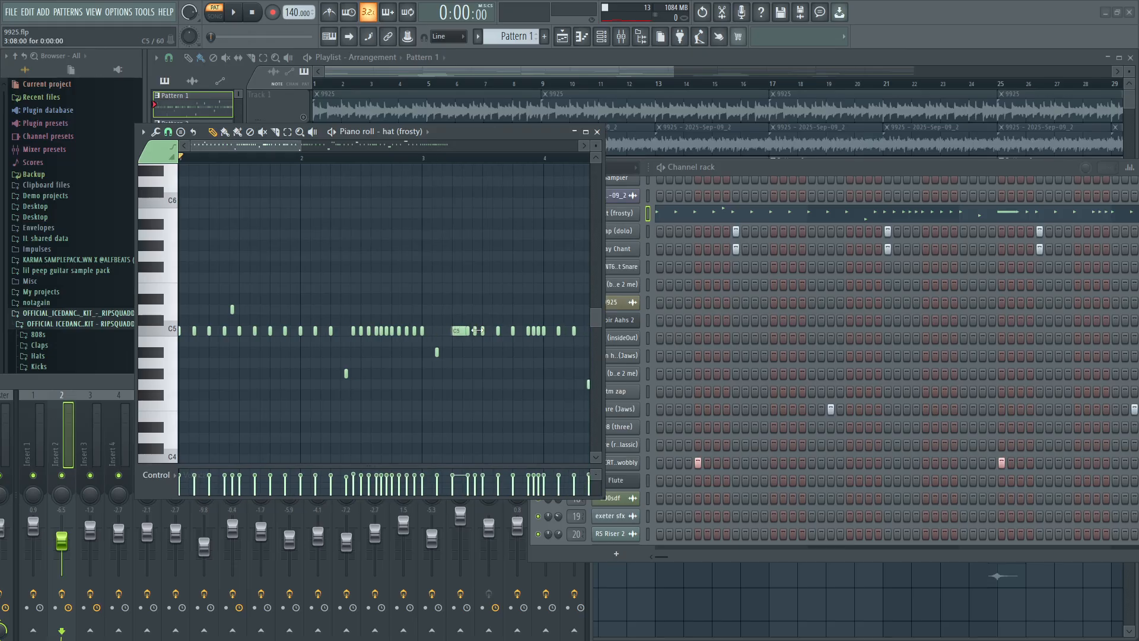
pyautogui.scroll(2, 479, 333)
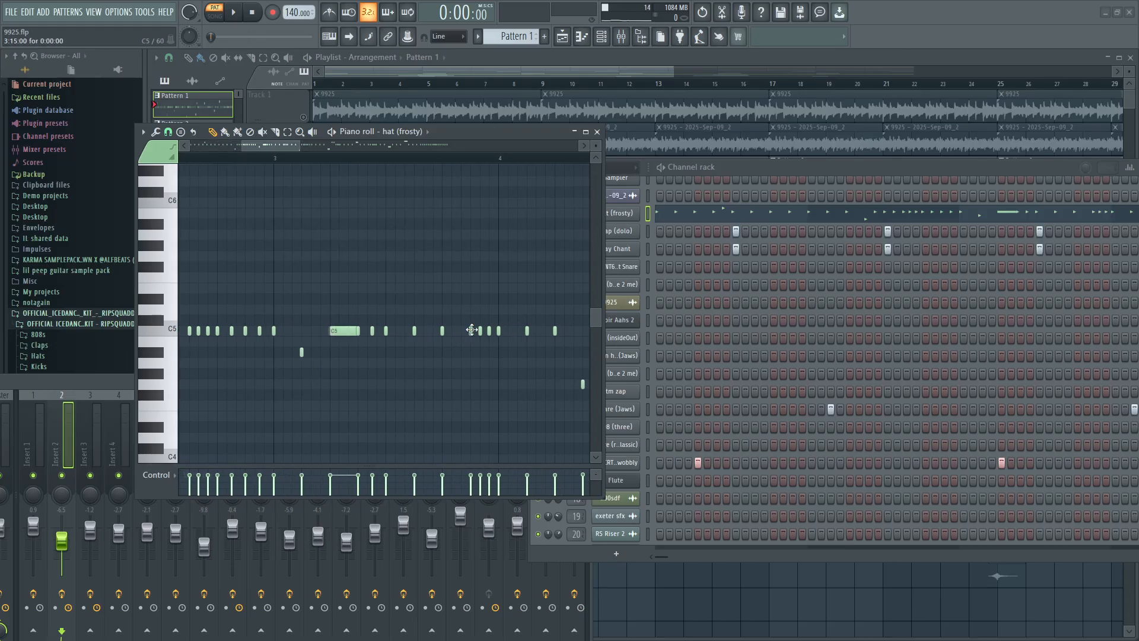
pyautogui.scroll(-3, 483, 335)
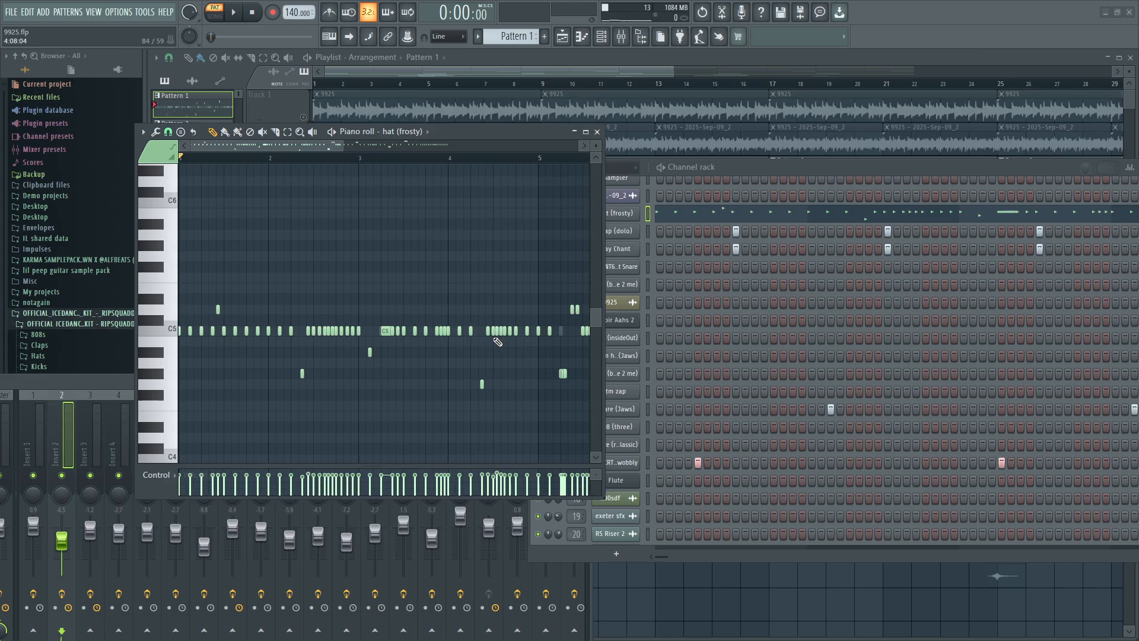
pyautogui.scroll(-1, 497, 342)
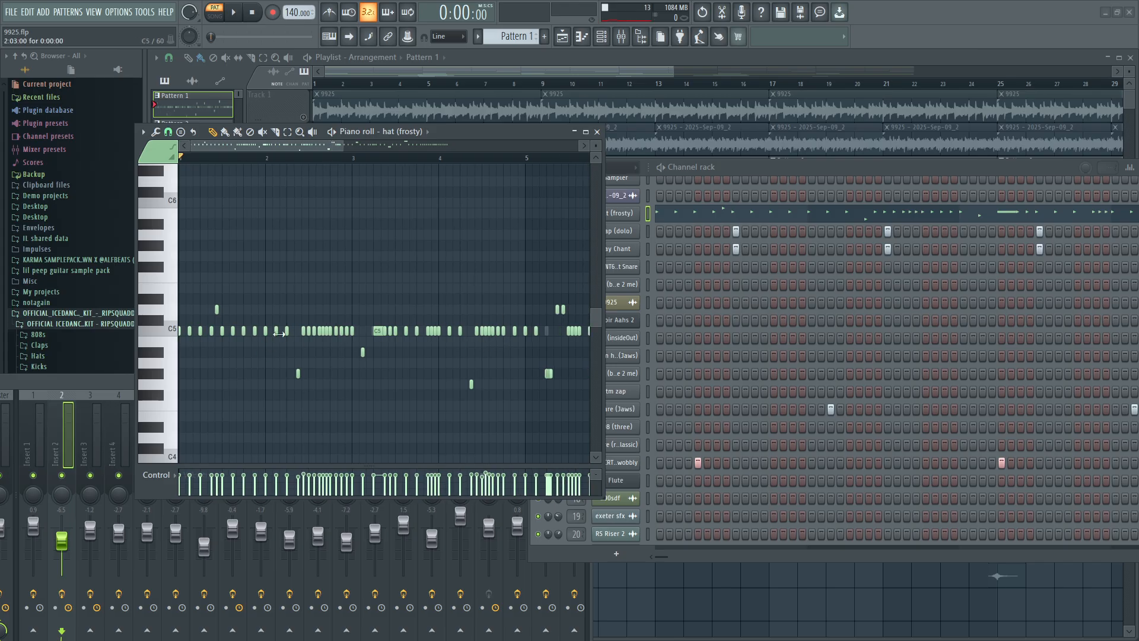
pyautogui.scroll(-1, 304, 338)
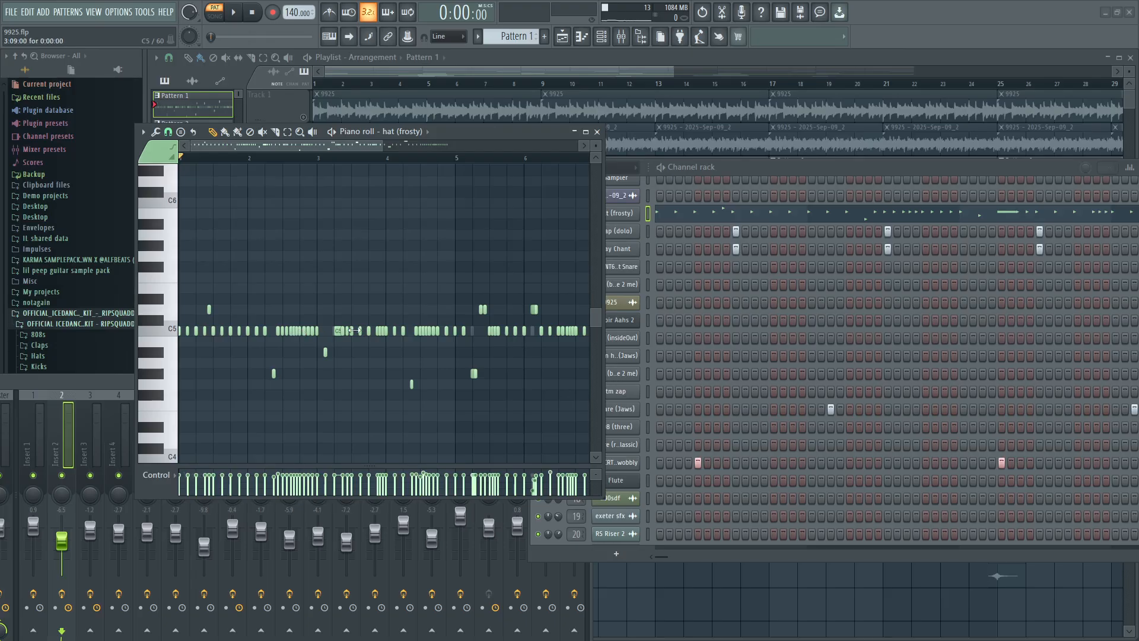
pyautogui.scroll(-2, 273, 261)
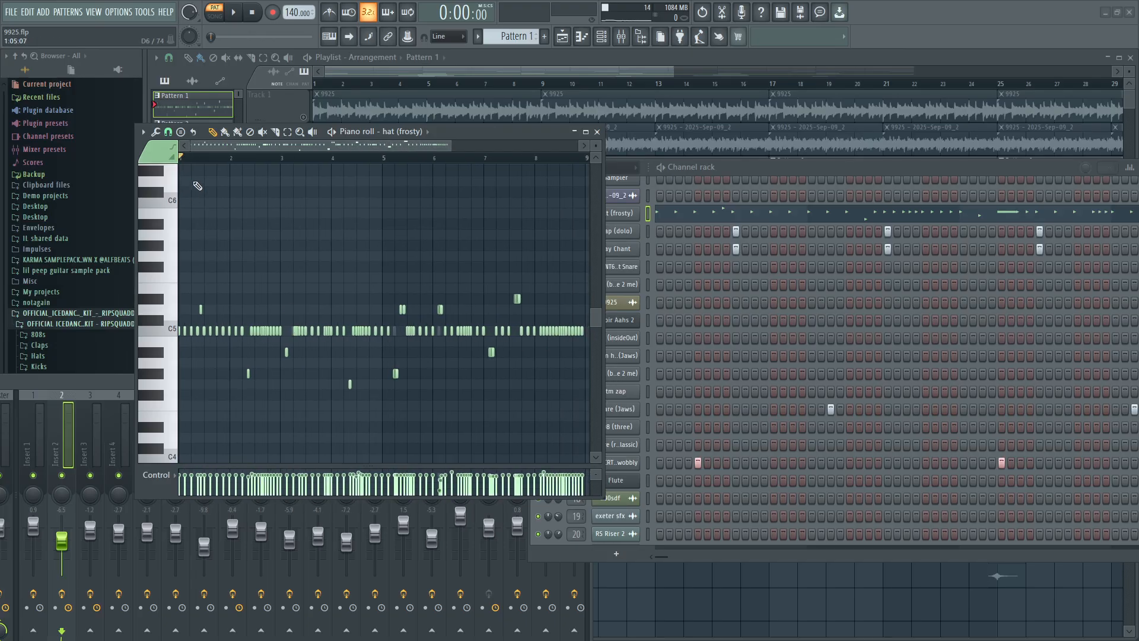
pyautogui.scroll(3, 187, 161)
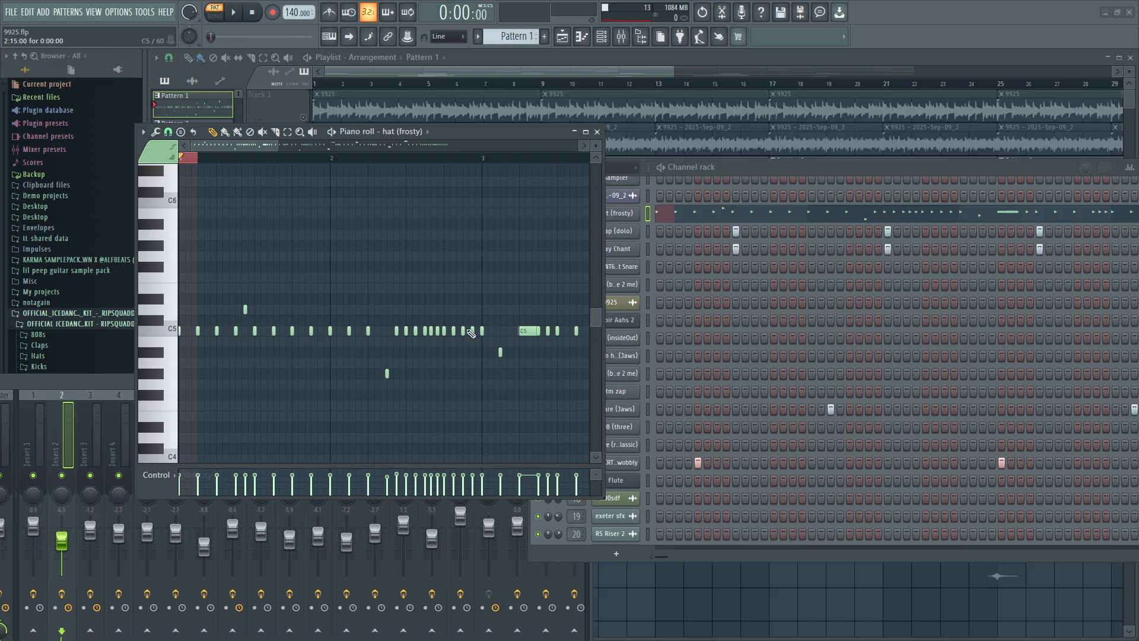
pyautogui.scroll(-4, 231, 314)
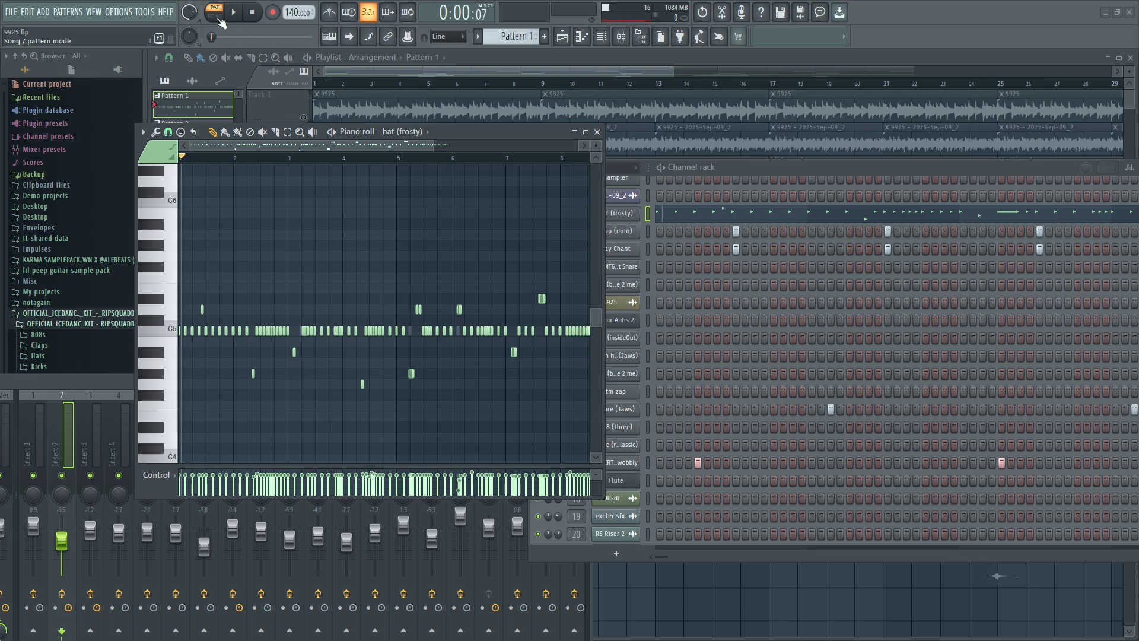
# Switch to song mode and play the soloed Track 3 drums from the start, stopping after about two and a half bars.
pyautogui.click(218, 18)
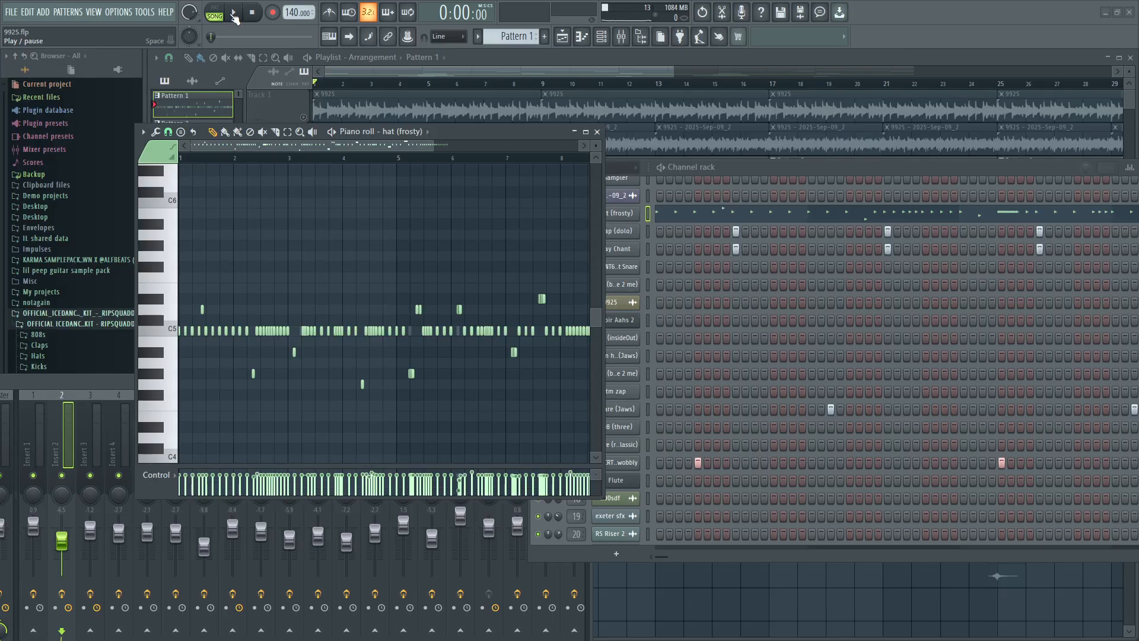
pyautogui.click(234, 17)
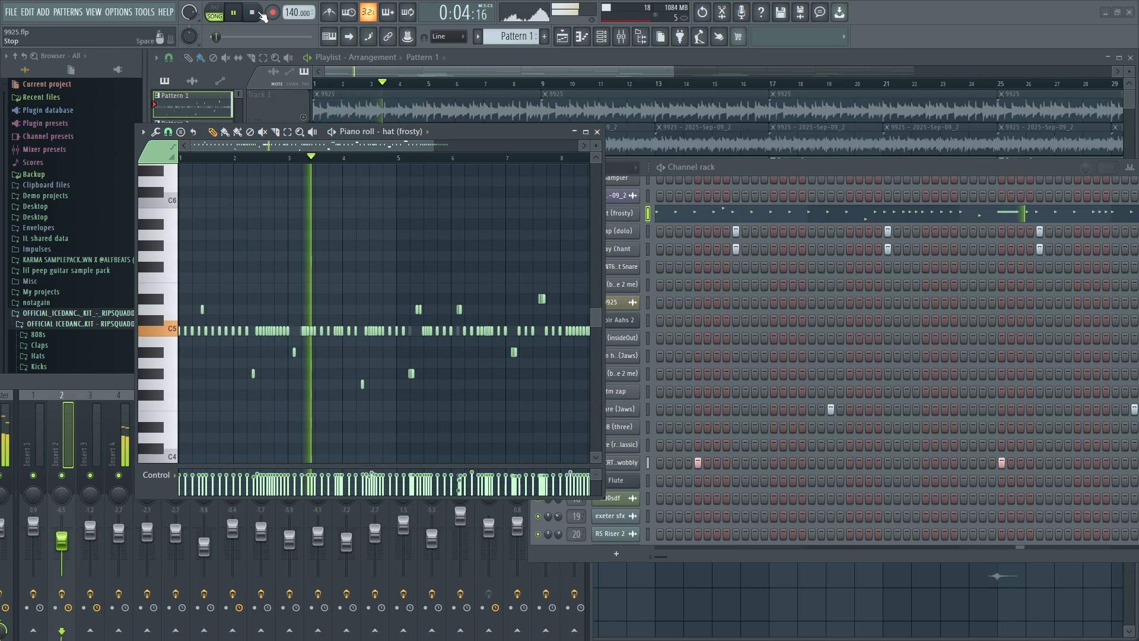
pyautogui.click(253, 13)
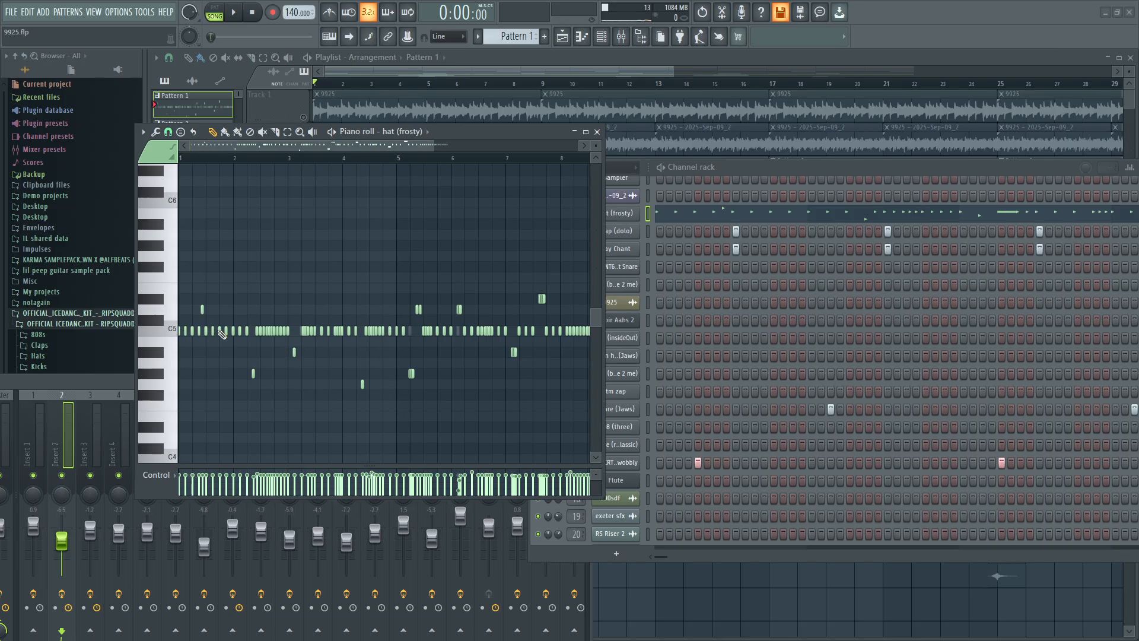
# Examine the second half of the hat (frosty) pattern and play the song from bar 5.
pyautogui.scroll(-2, 315, 329)
pyautogui.scroll(2, 351, 326)
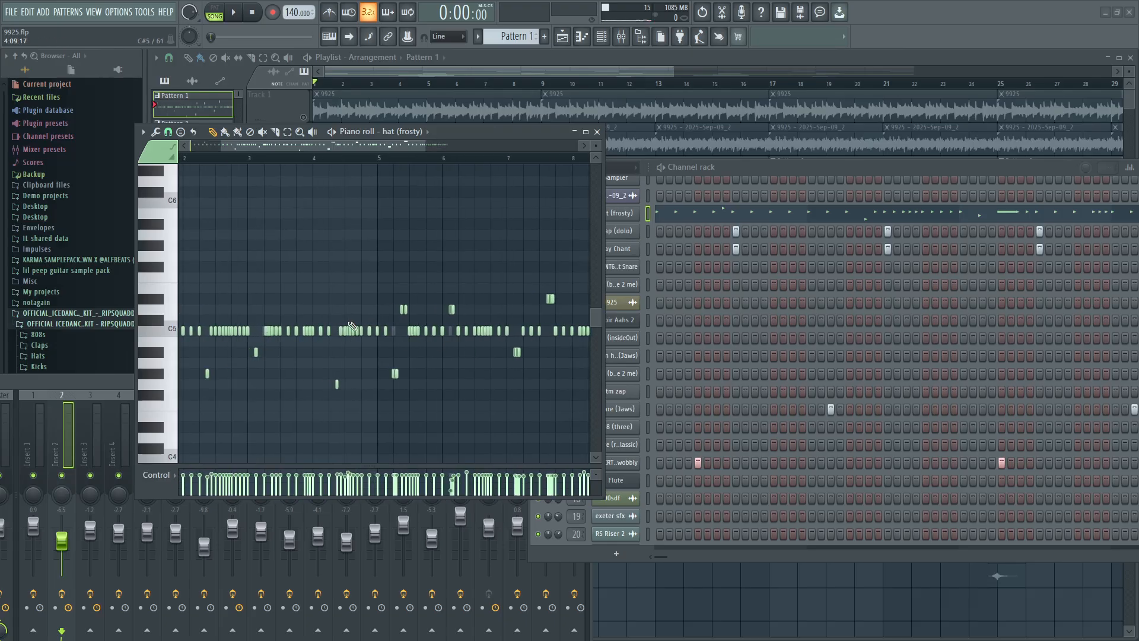
pyautogui.scroll(-5, 407, 346)
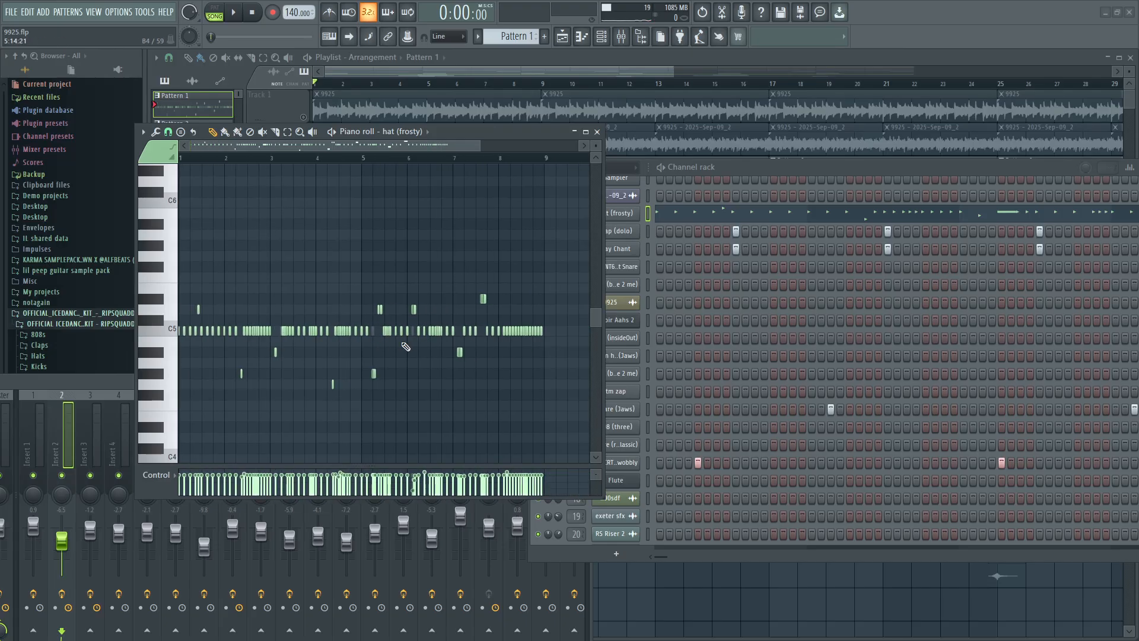
pyautogui.scroll(4, 409, 349)
pyautogui.click(279, 164)
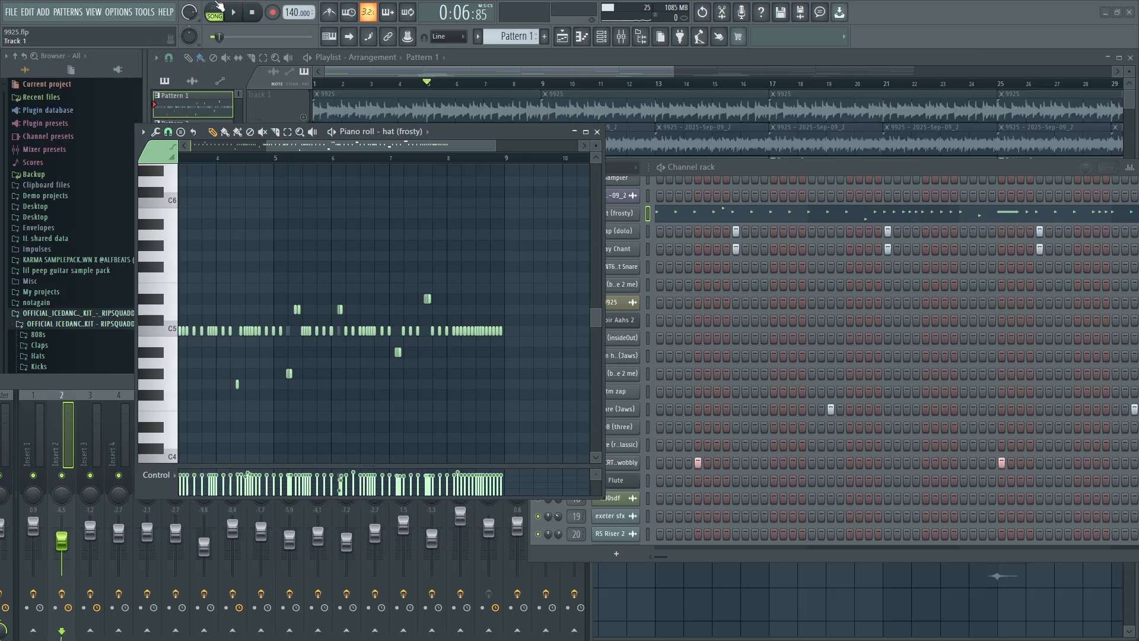
pyautogui.press('space')
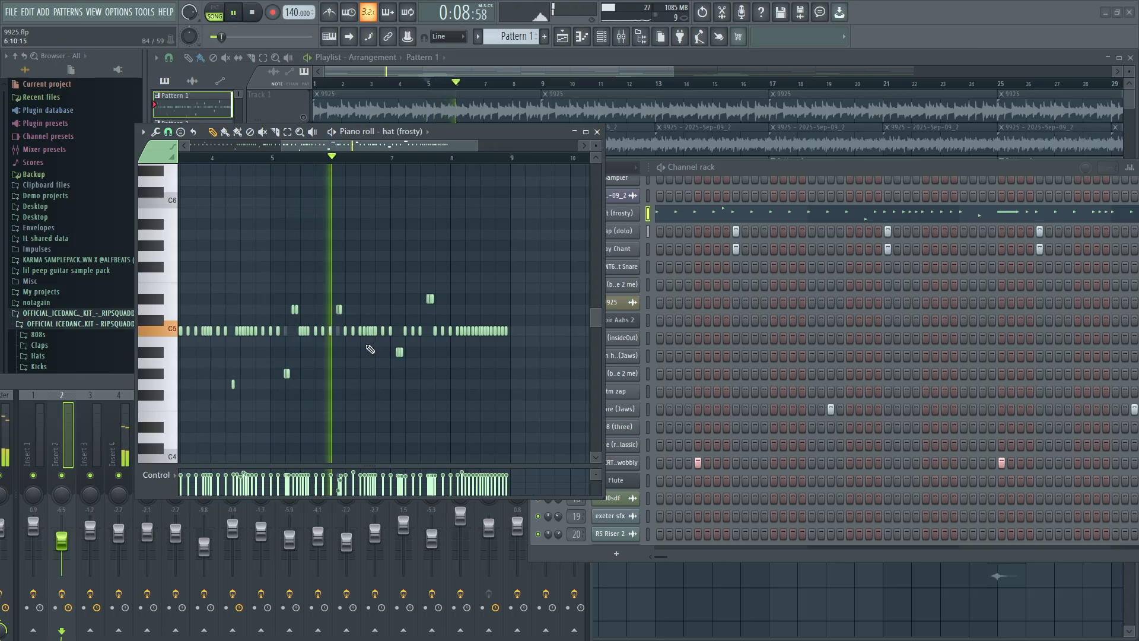
# Follow the rest of the hat (frosty) pattern during playback, stop it, and review the whole pattern.
pyautogui.scroll(2, 369, 347)
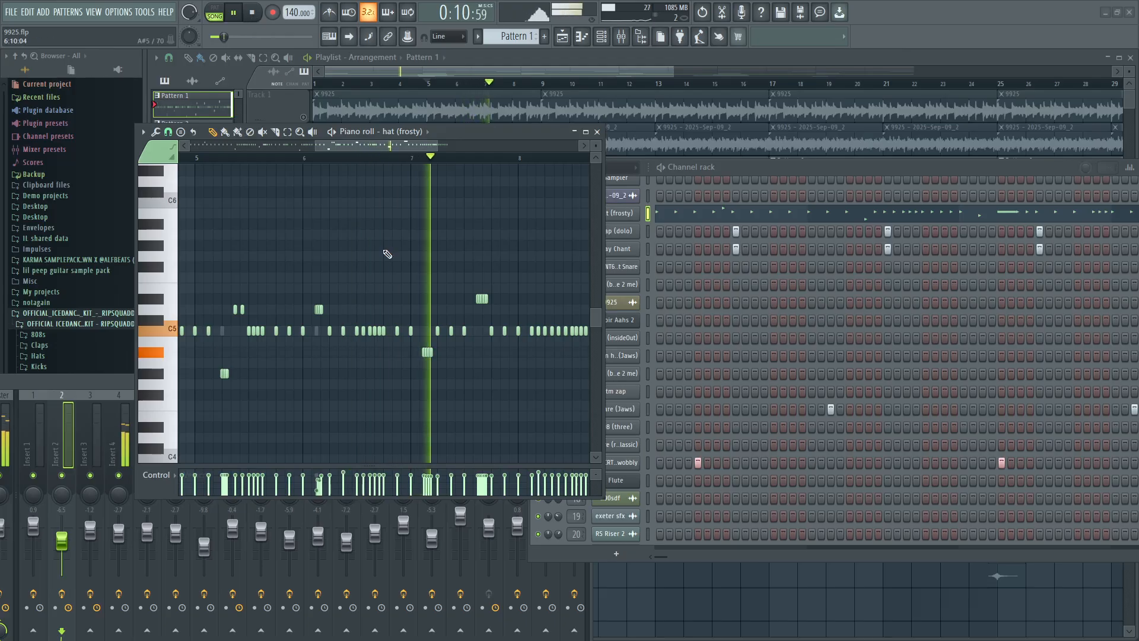
pyautogui.scroll(-2, 537, 373)
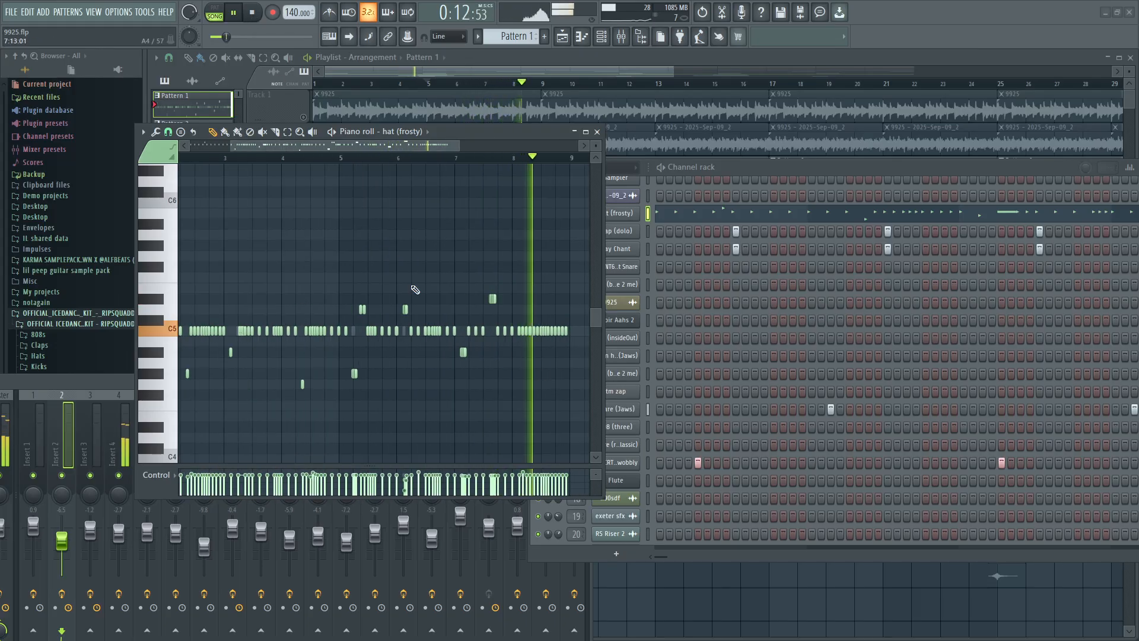
pyautogui.press('space')
pyautogui.scroll(-2, 370, 326)
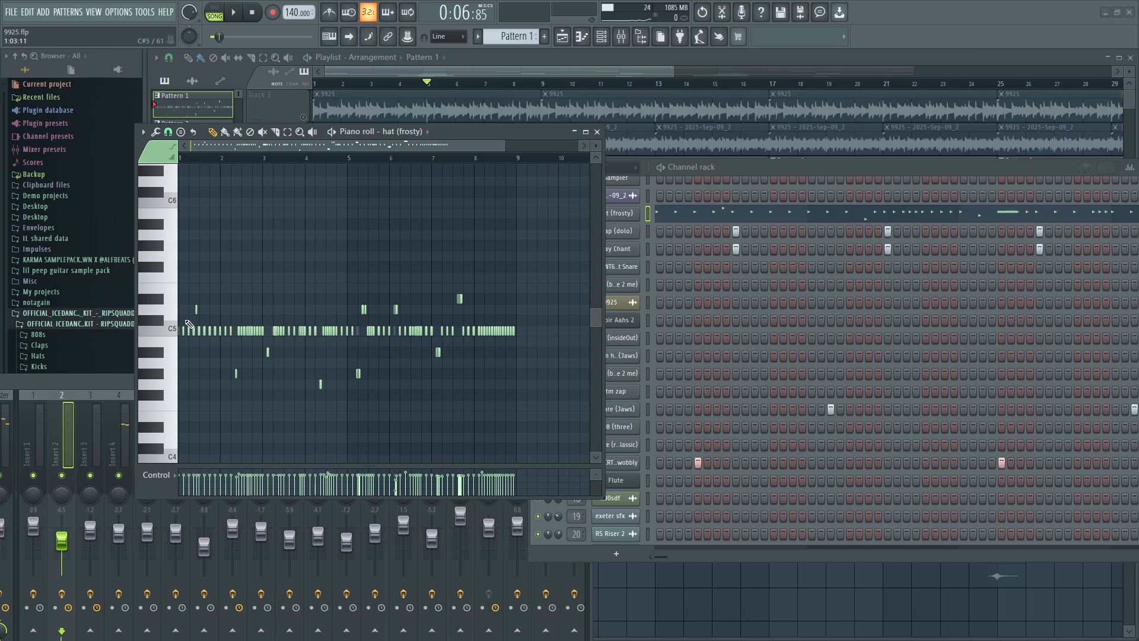
pyautogui.scroll(-1, 172, 343)
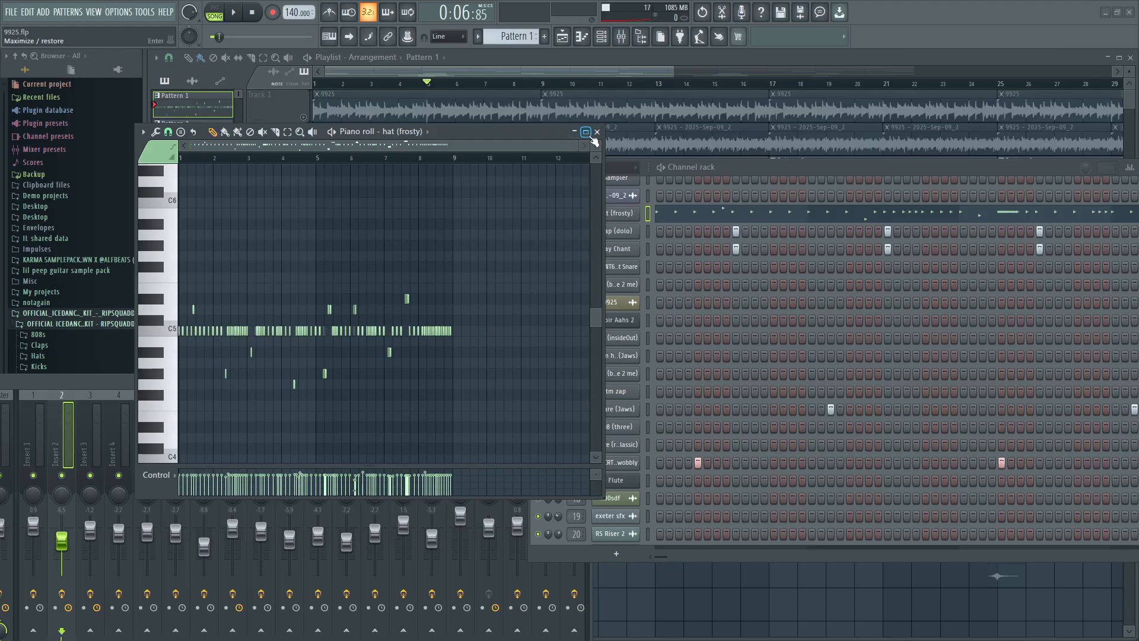
pyautogui.keyDown('ctrl'); pyautogui.scroll(2, 303, 398); pyautogui.keyUp('ctrl')
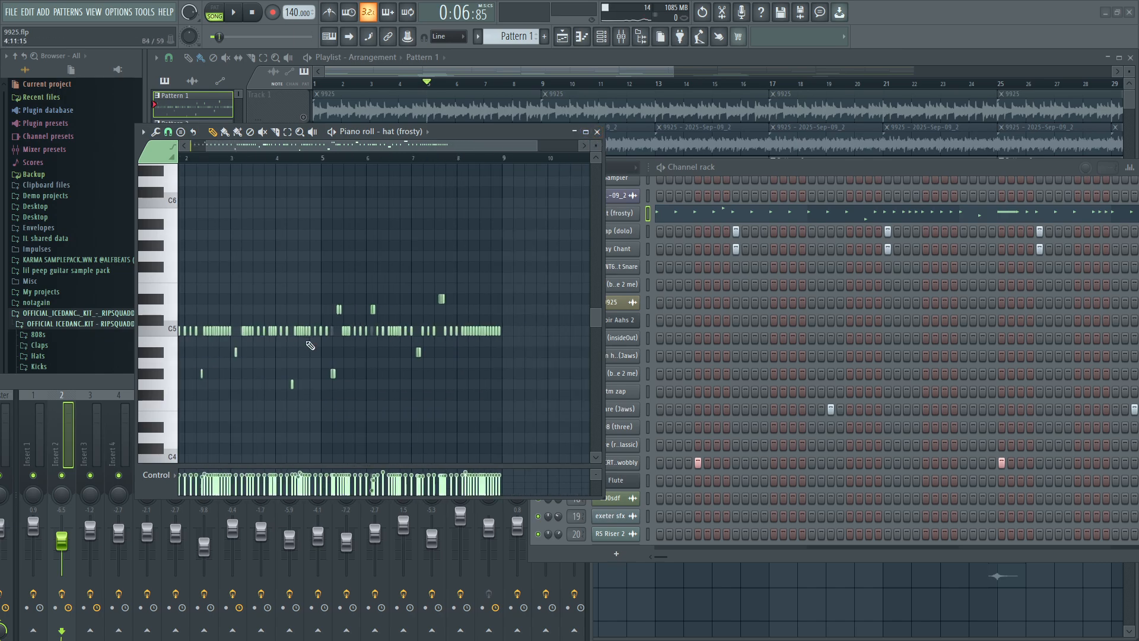
# Select all hat (frosty) notes and randomize their velocity levels with the piano roll randomizer.
pyautogui.hotkey('ctrl', 'a')
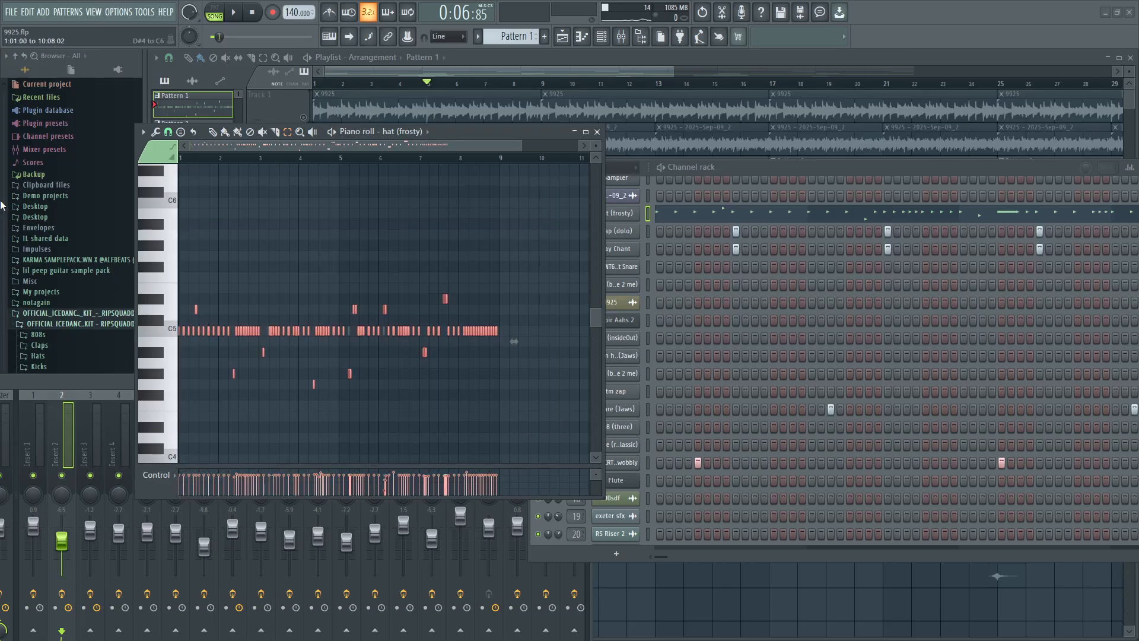
pyautogui.hotkey('alt', 'r')
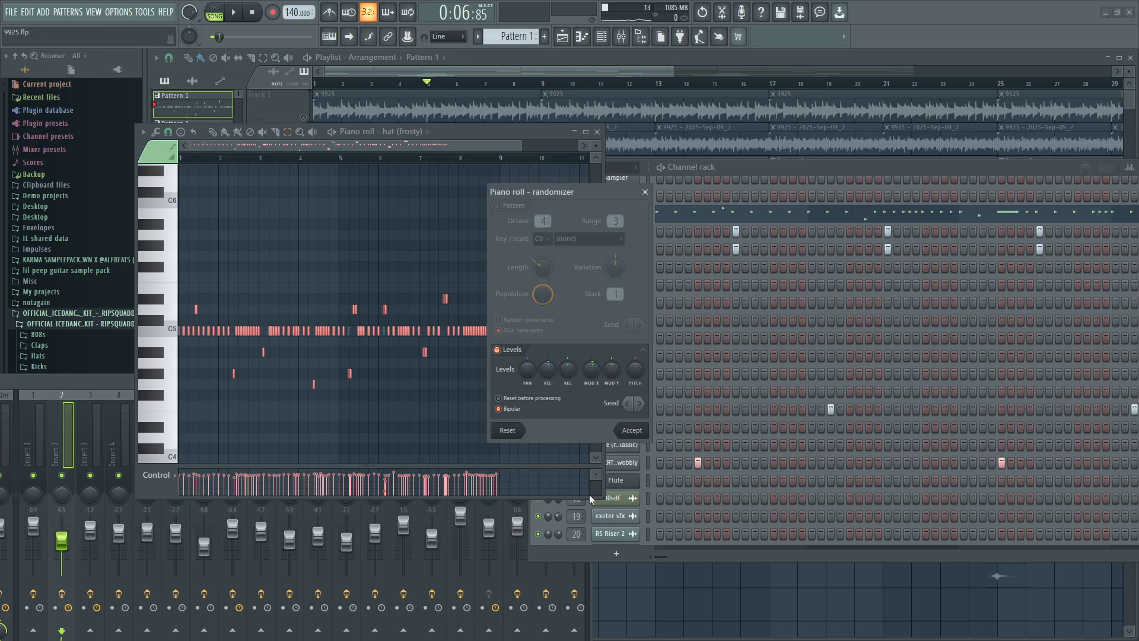
pyautogui.moveTo(547, 369); pyautogui.dragTo(547, 353)
pyautogui.click(632, 430)
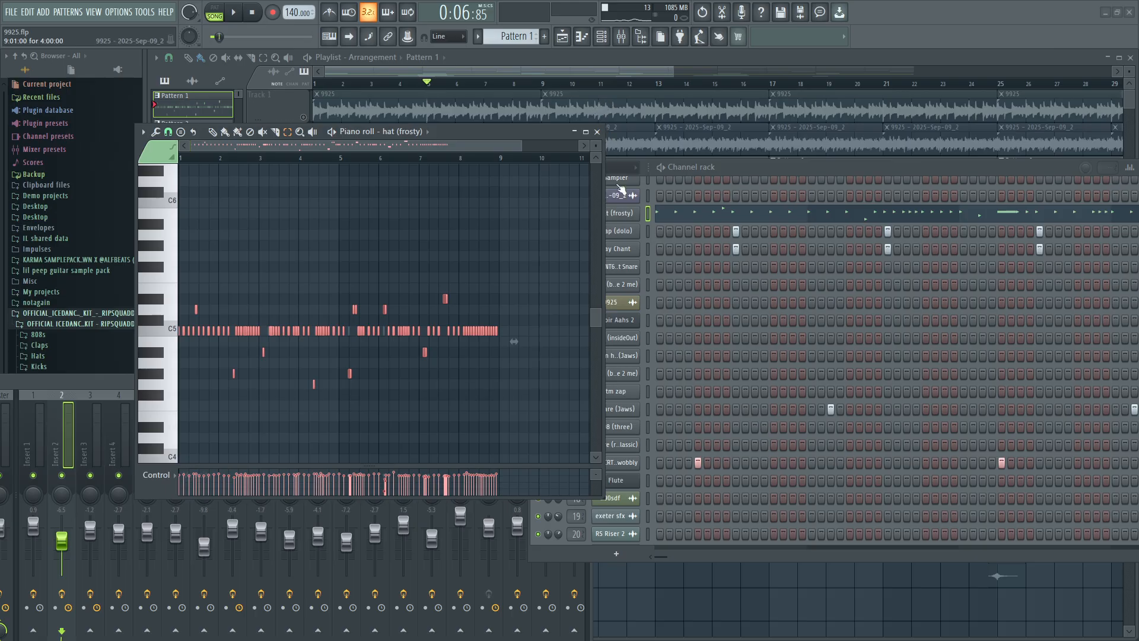
# Open the clap (dolo) piano roll and move the channel rack clear of it.
pyautogui.click(703, 169)
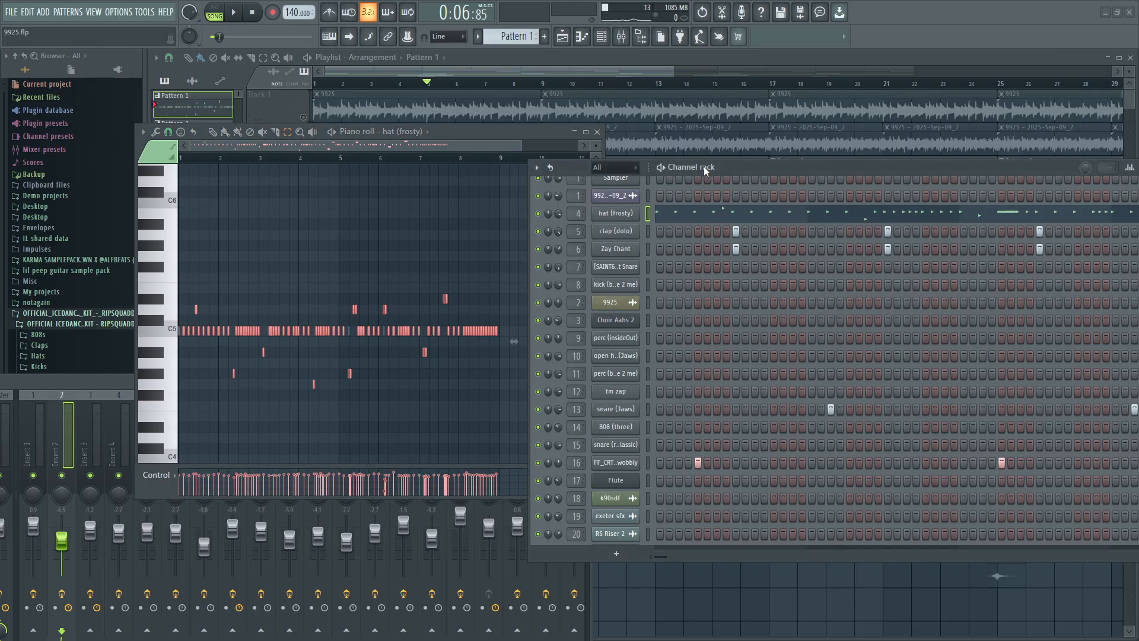
pyautogui.rightClick(636, 231)
pyautogui.click(662, 232)
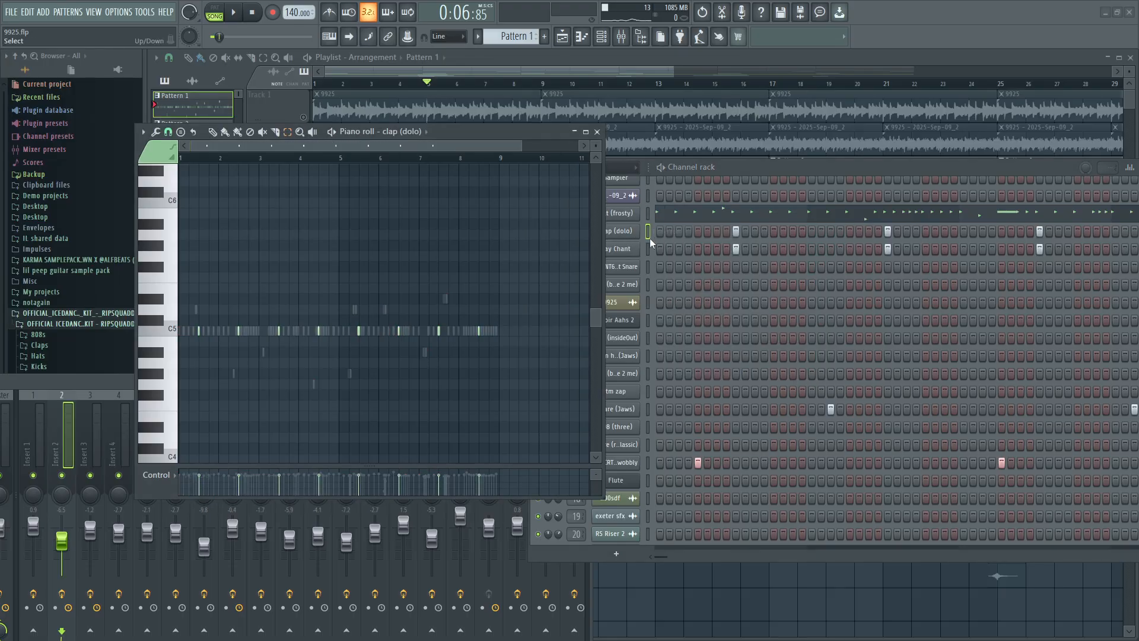
pyautogui.click(209, 130)
pyautogui.moveTo(687, 169); pyautogui.dragTo(850, 164)
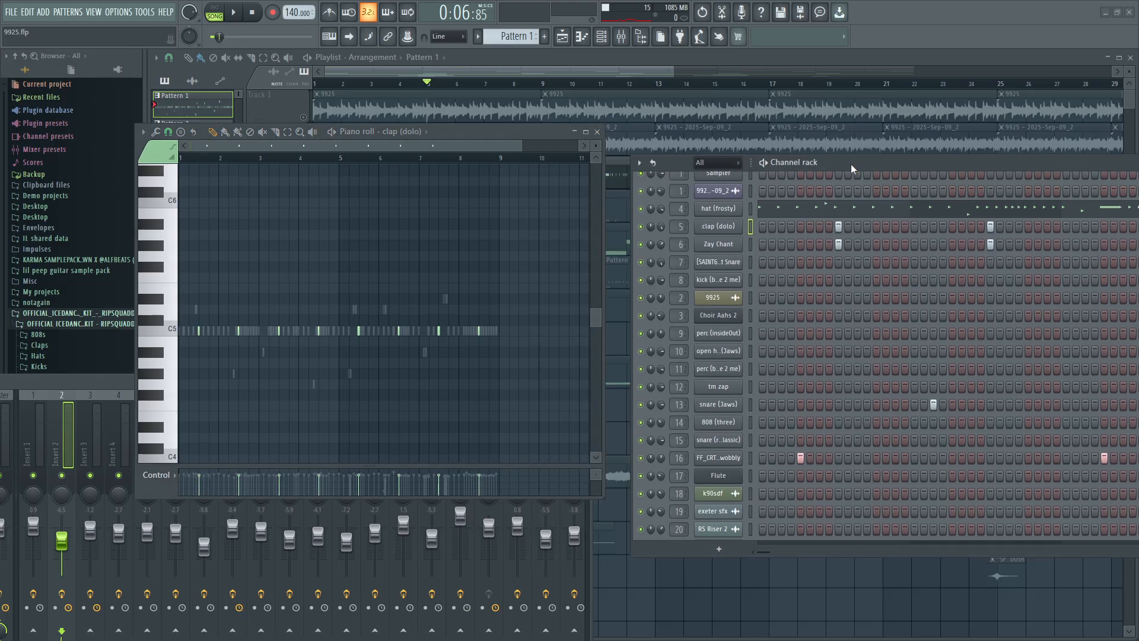
# Open the Zay Chant channel's piano roll, audition C5 repeatedly, and close the piano roll.
pyautogui.rightClick(740, 243)
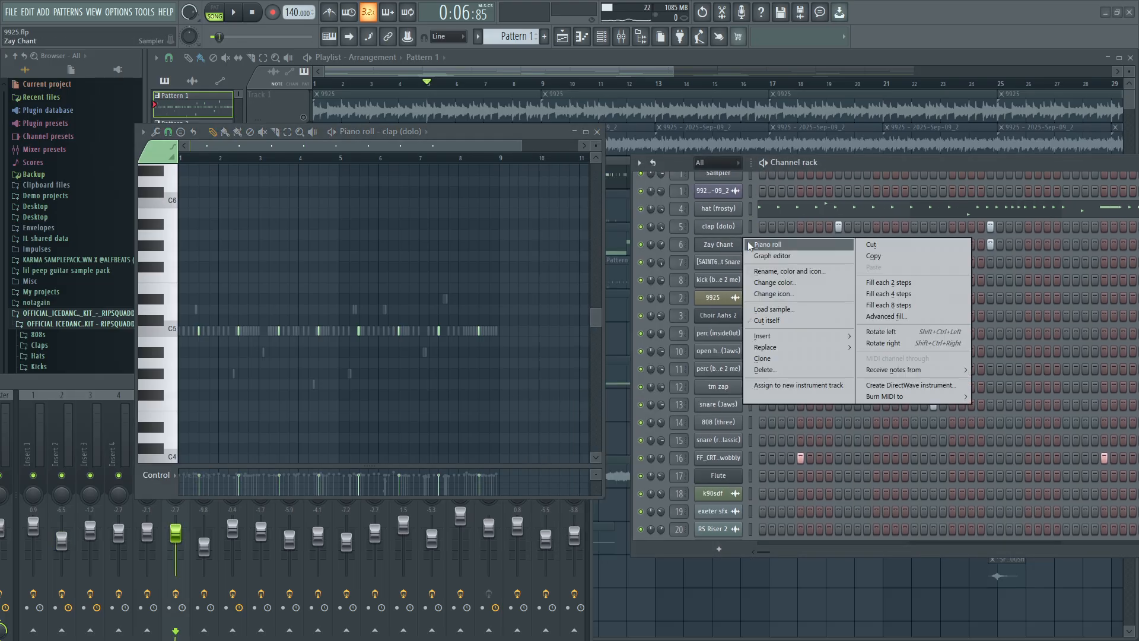
pyautogui.click(751, 243)
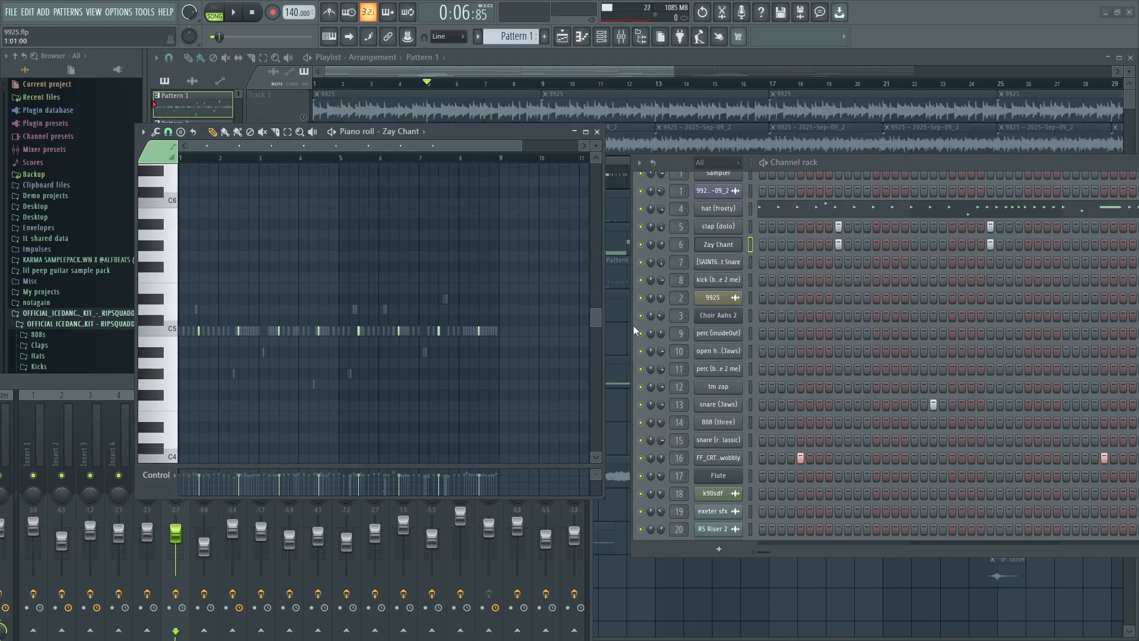
pyautogui.click(157, 333)
pyautogui.click(159, 334)
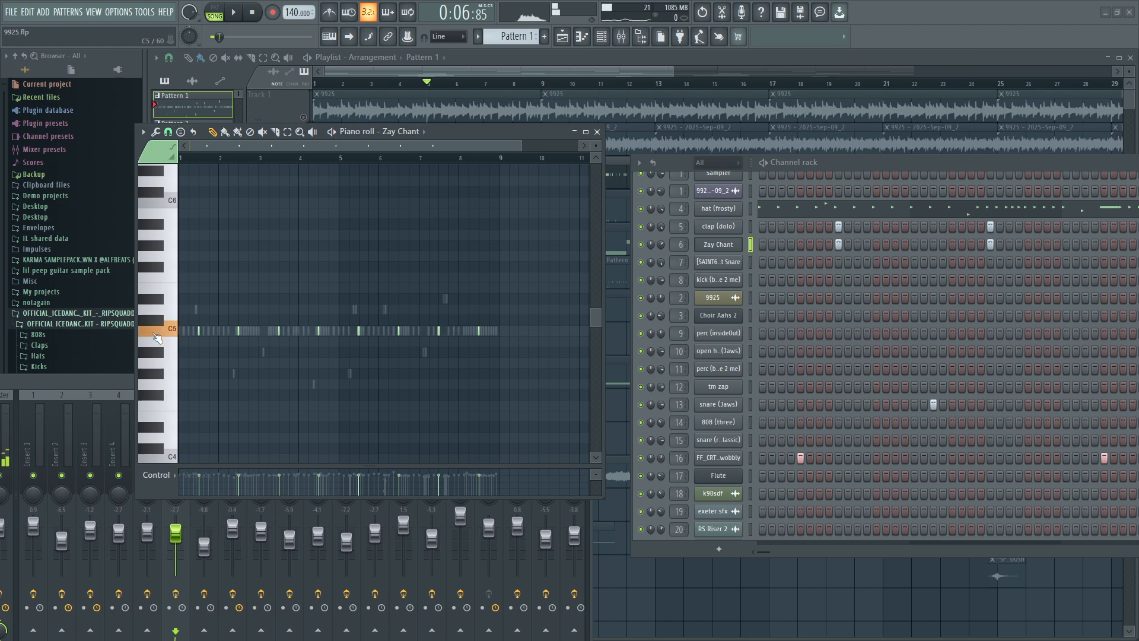
pyautogui.click(164, 332)
pyautogui.click(165, 334)
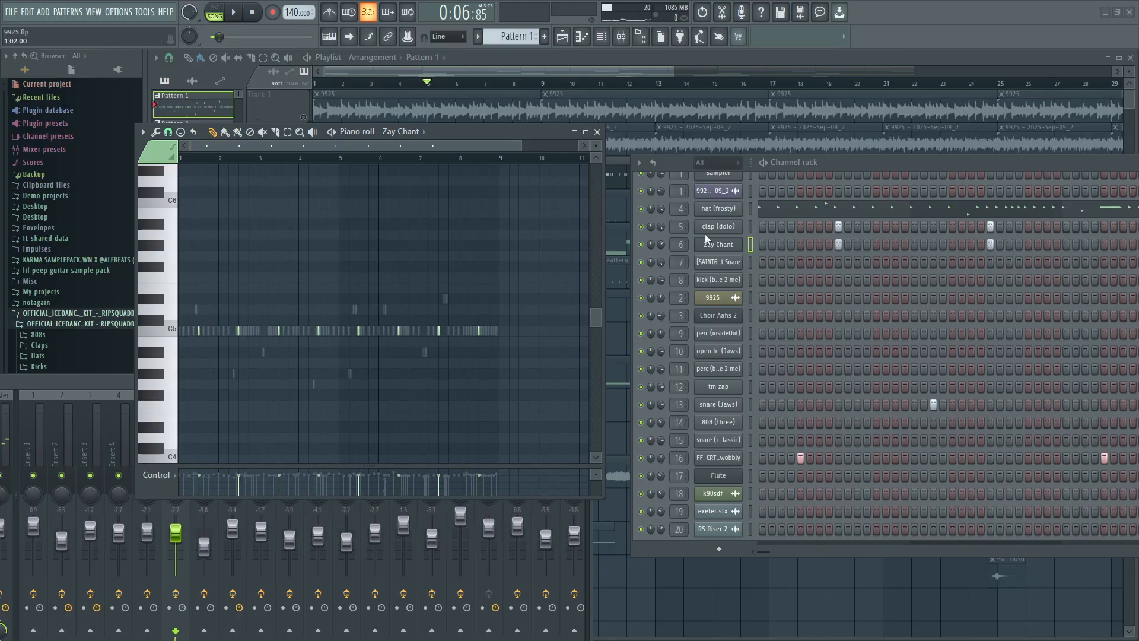
pyautogui.click(597, 132)
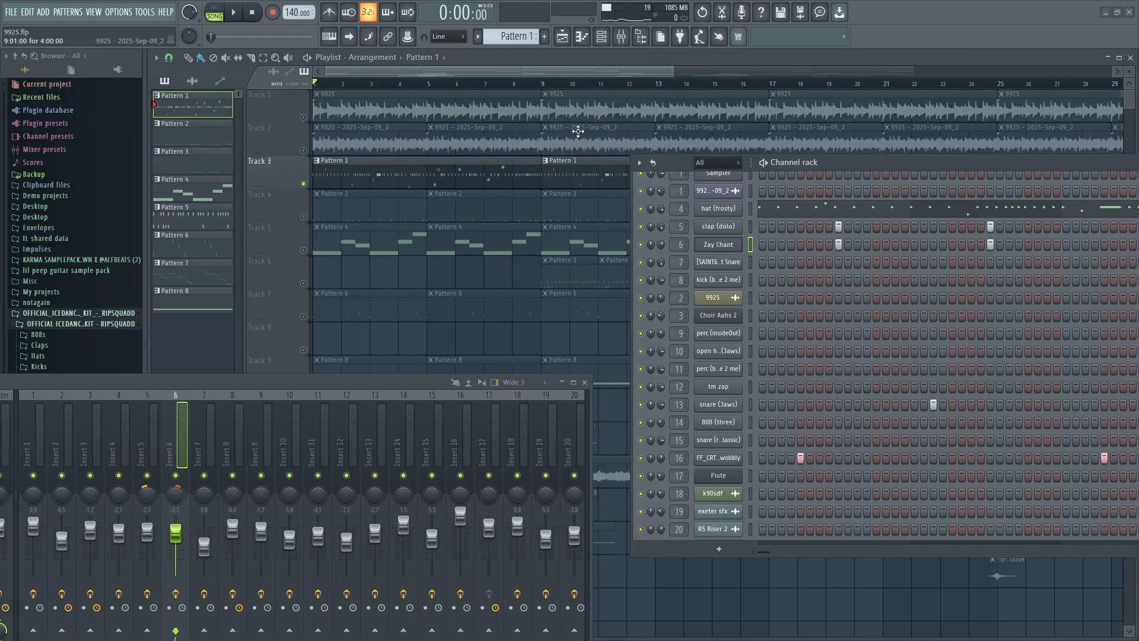
# Play the soloed Track 3 drums from the start while viewing the channel rack, then stop and close the rack.
pyautogui.click(234, 13)
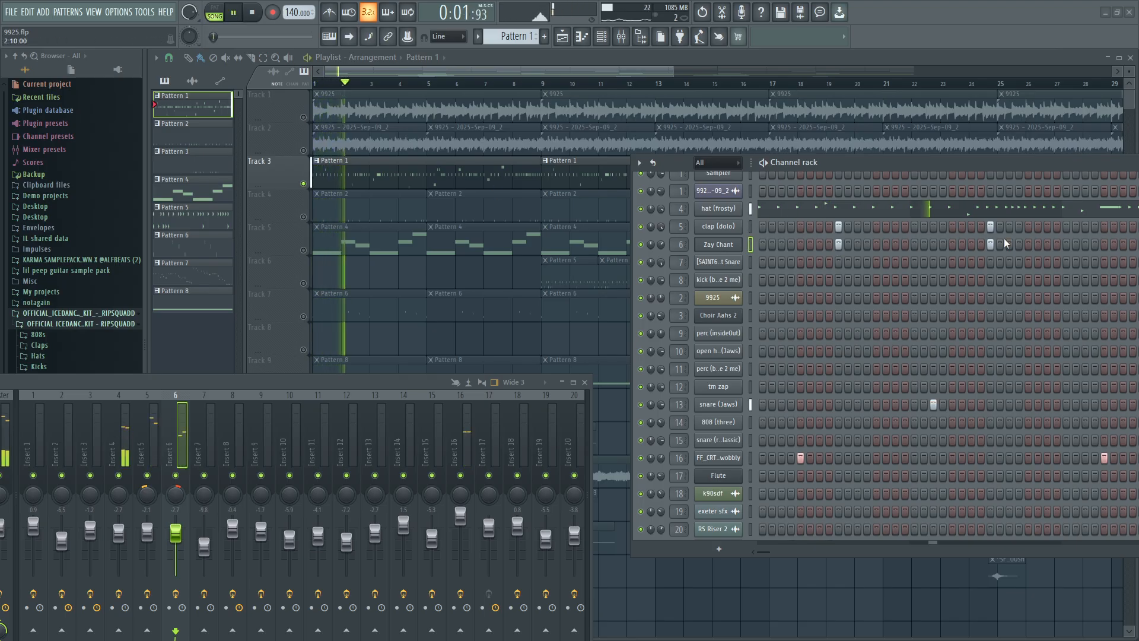
pyautogui.moveTo(971, 162); pyautogui.dragTo(527, 143)
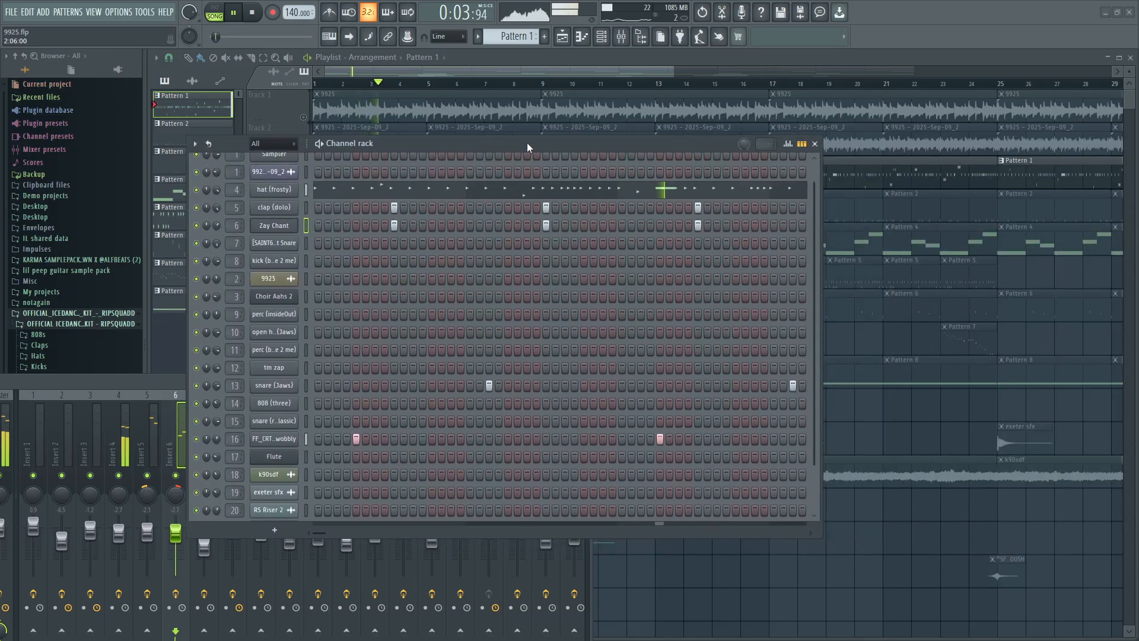
pyautogui.click(254, 13)
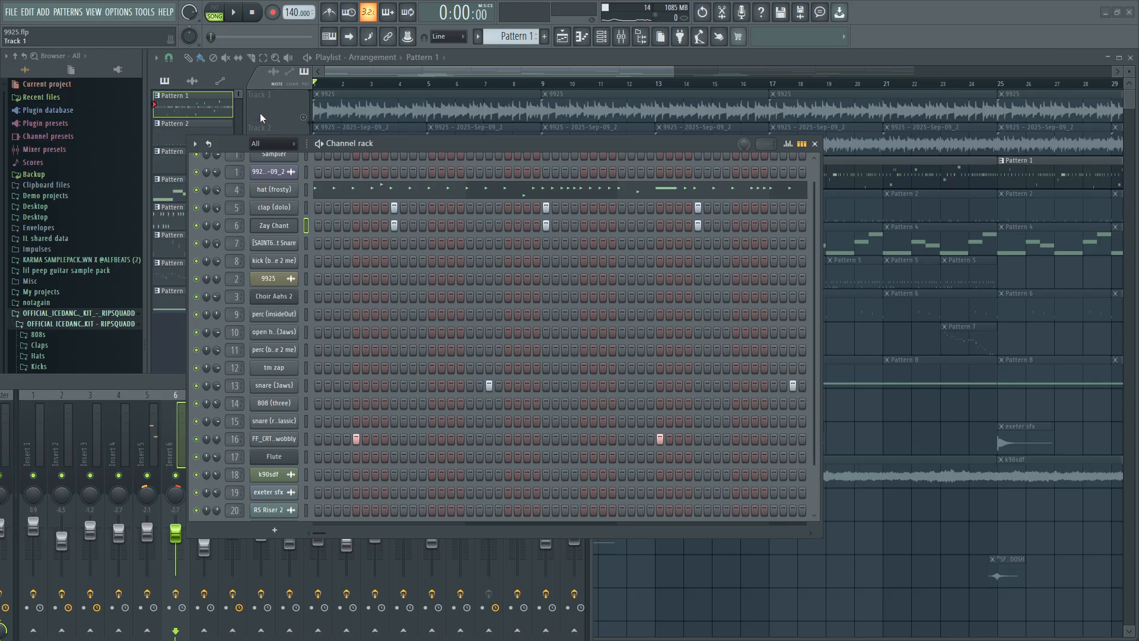
pyautogui.moveTo(325, 529)
pyautogui.mouseDown()
pyautogui.moveTo(364, 525)
pyautogui.moveTo(305, 523)
pyautogui.mouseUp()
pyautogui.moveTo(319, 526); pyautogui.dragTo(322, 532)
pyautogui.click(815, 143)
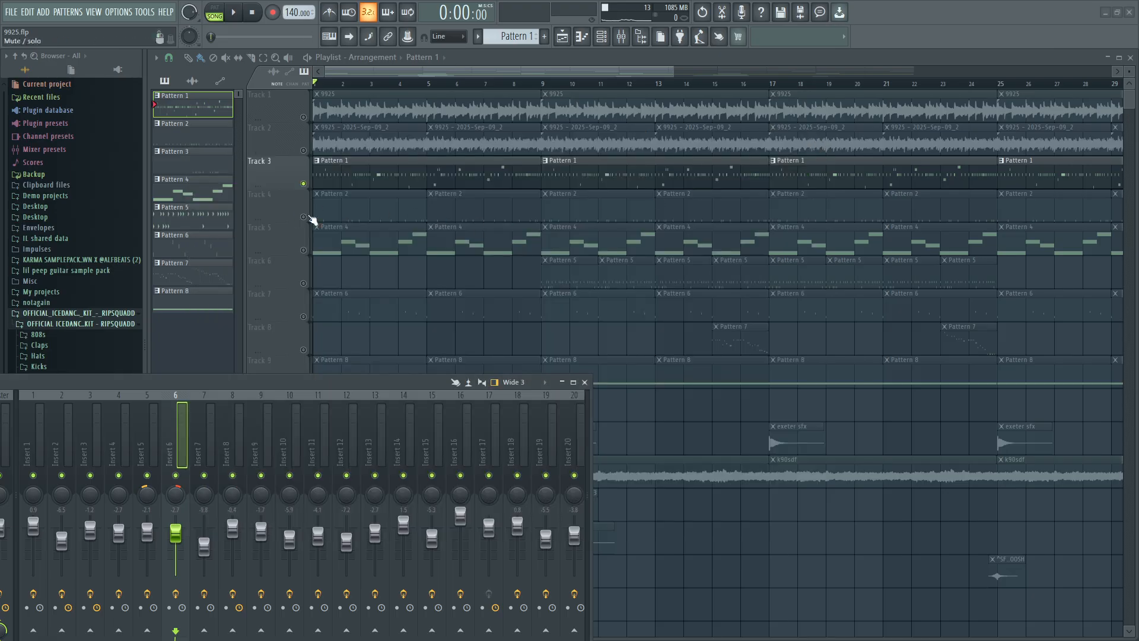
# Solo Track 7 with the Pattern 6 clips, open the channel rack, and play the song.
pyautogui.scroll(-1, 386, 311)
pyautogui.scroll(-3, 386, 311)
pyautogui.scroll(4, 399, 303)
pyautogui.click(311, 319)
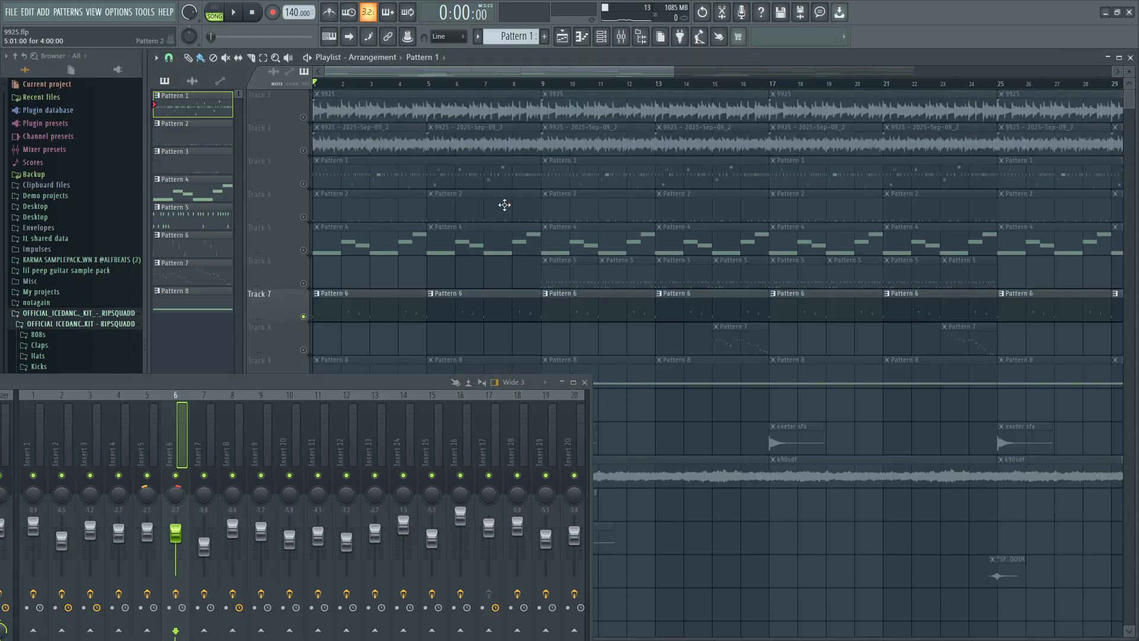
pyautogui.click(601, 37)
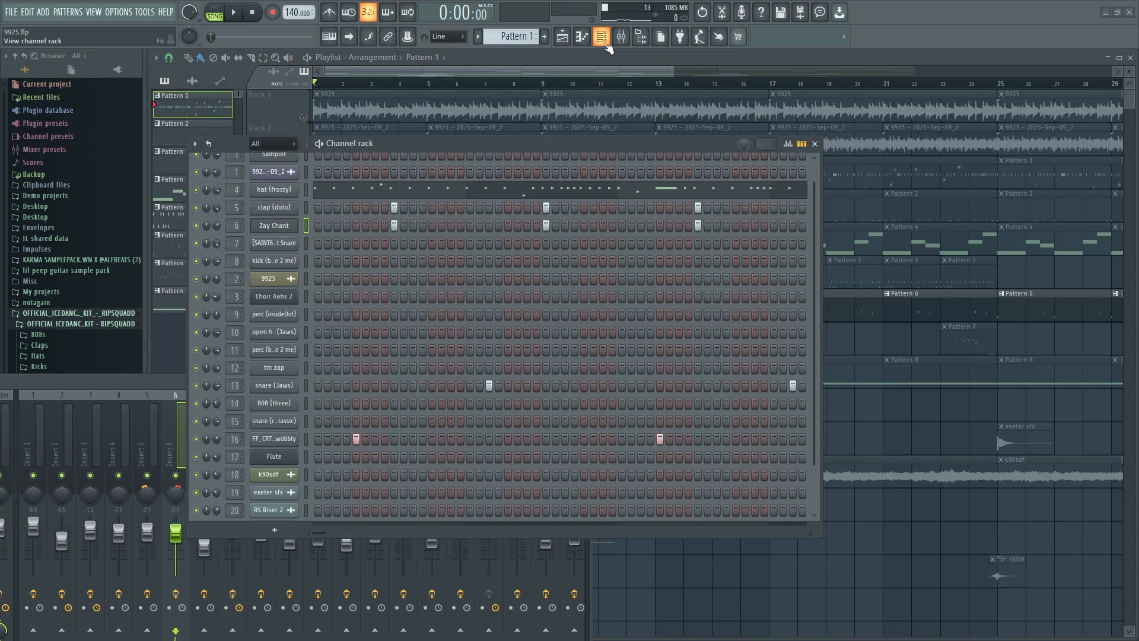
pyautogui.click(232, 12)
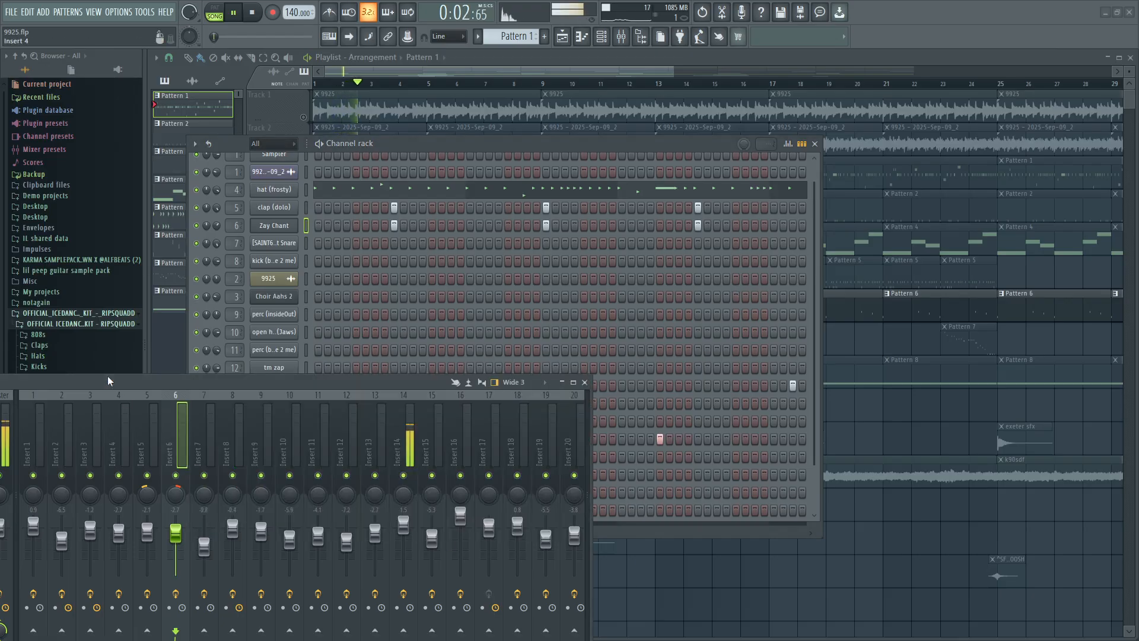
# Enlarge the mixer window and select Insert 14 to view its Fruity parametric EQ 2 and Fruity soft clipper slots.
pyautogui.moveTo(108, 376); pyautogui.dragTo(409, 115)
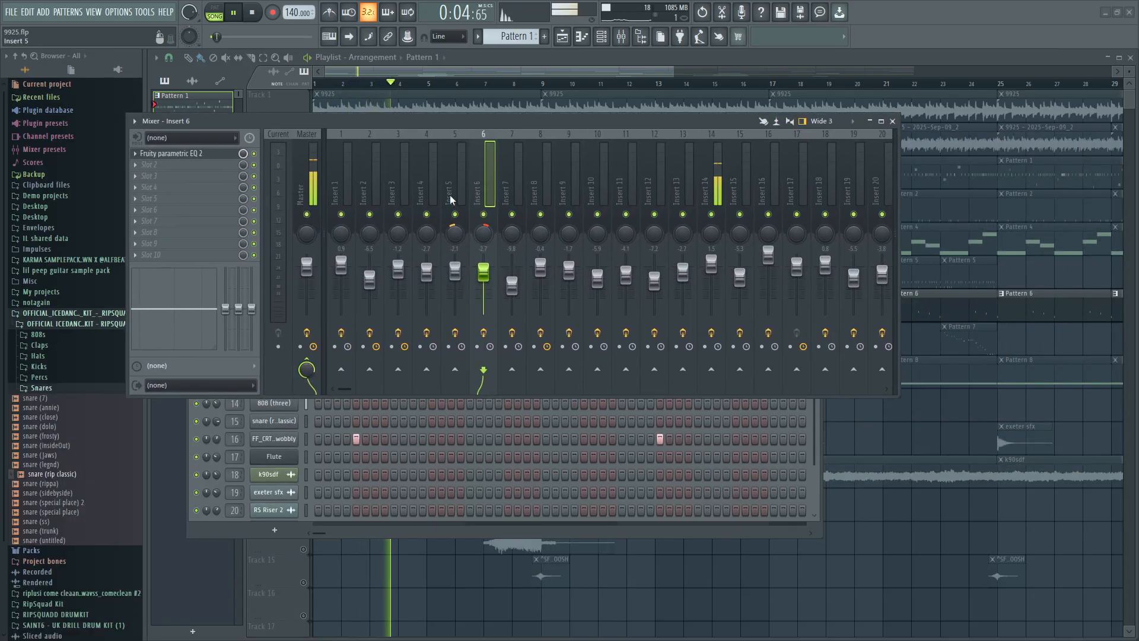
pyautogui.moveTo(898, 396); pyautogui.dragTo(967, 486)
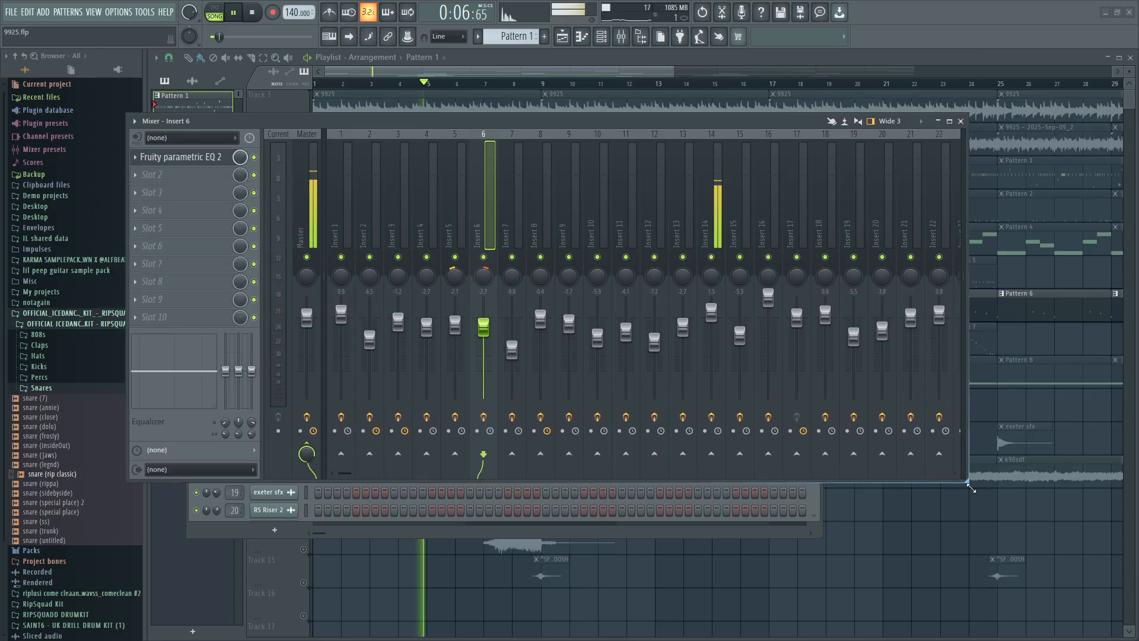
pyautogui.click(712, 195)
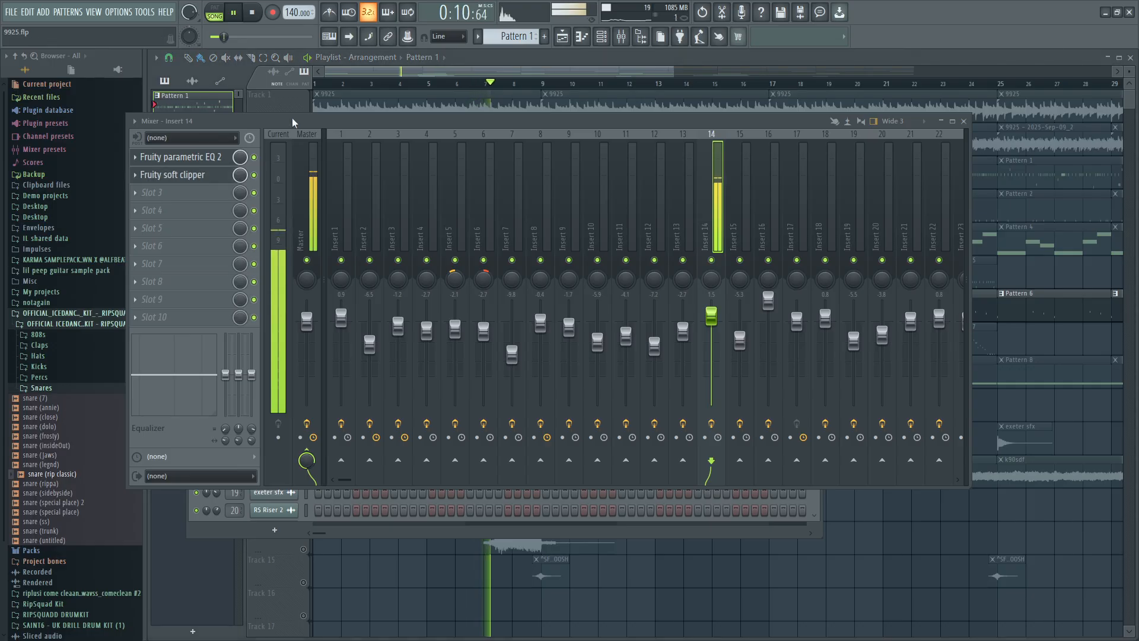
pyautogui.moveTo(195, 120); pyautogui.dragTo(139, 266)
# Close the channel rack and the mixer, and stop playback.
pyautogui.click(814, 144)
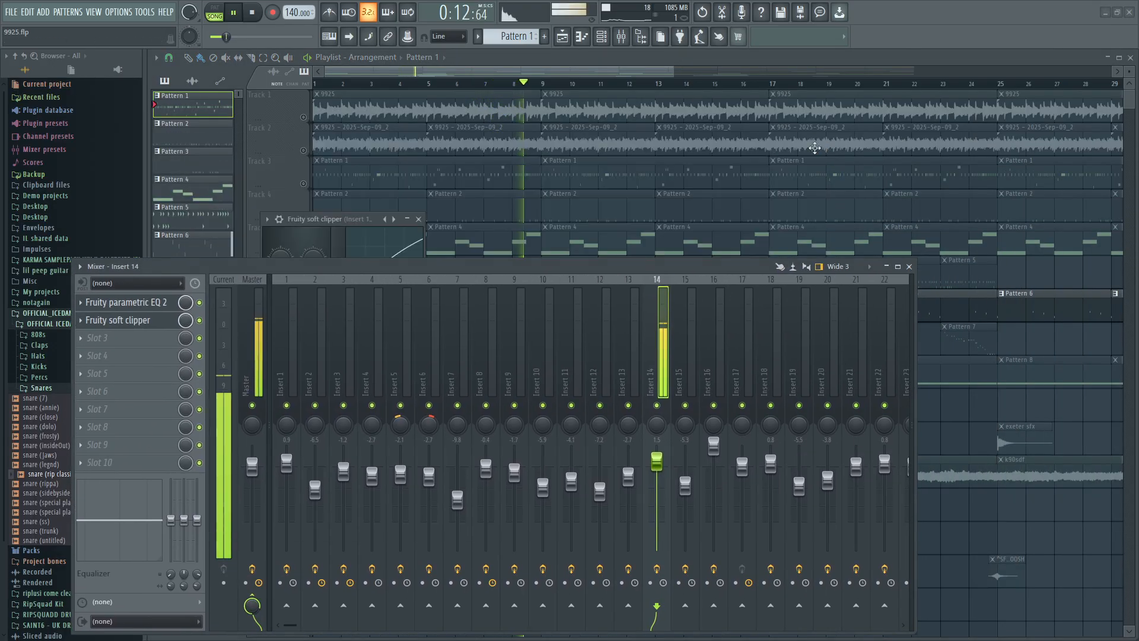
pyautogui.click(909, 267)
pyautogui.click(252, 13)
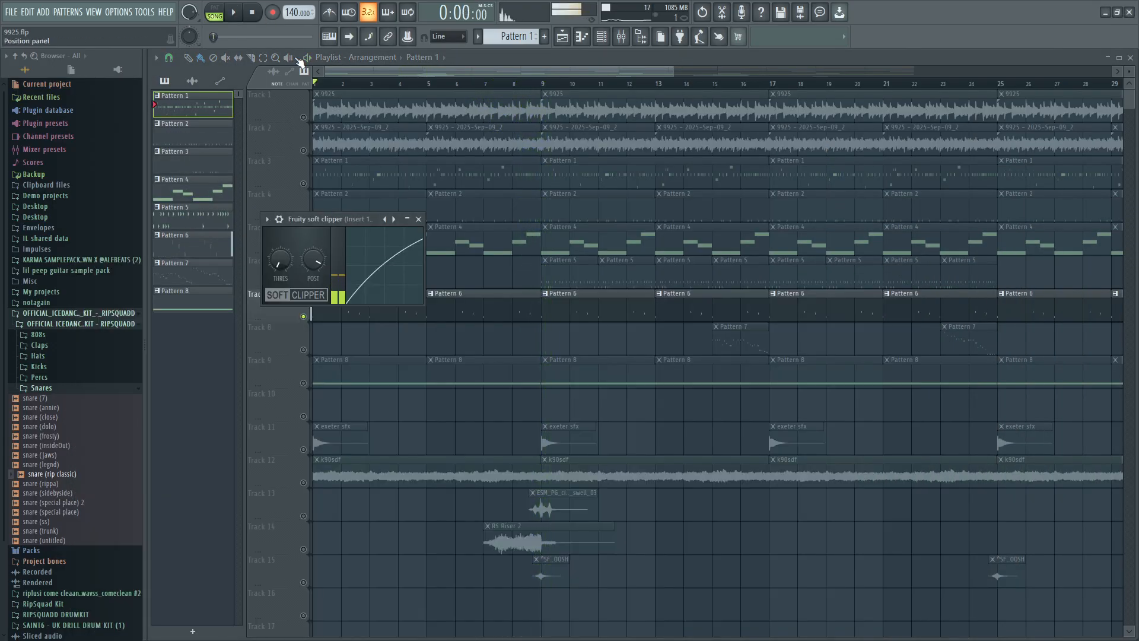
# Unmute Tracks 1 and 2 and open the 808 (three) piano roll from the first Pattern 6 clip.
pyautogui.click(303, 150)
pyautogui.doubleClick(391, 315)
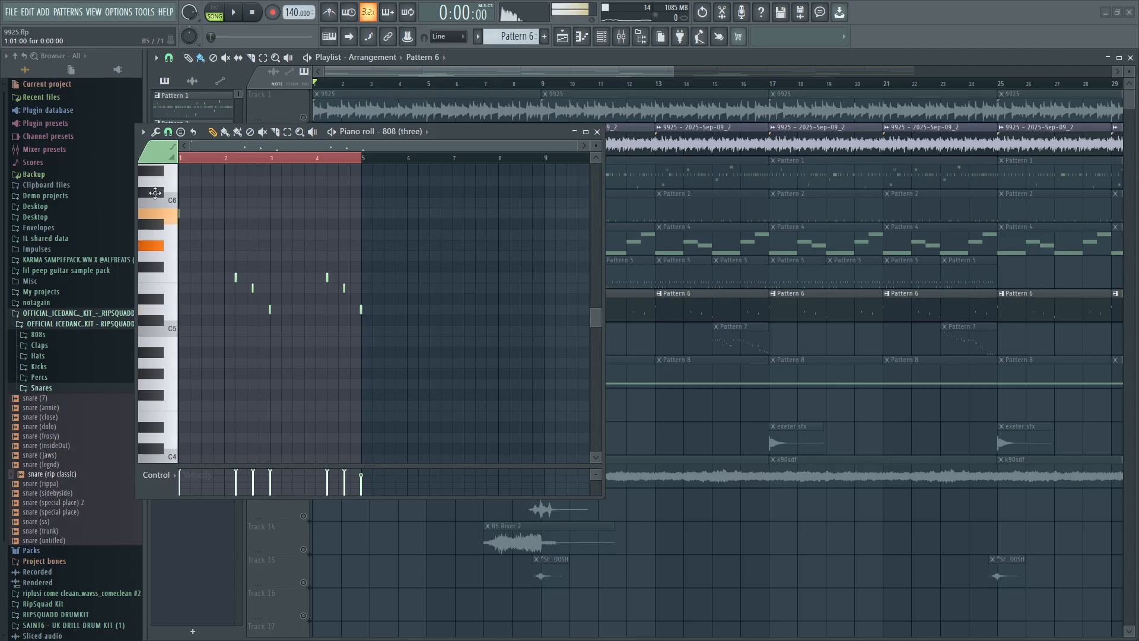
pyautogui.scroll(10, 155, 192)
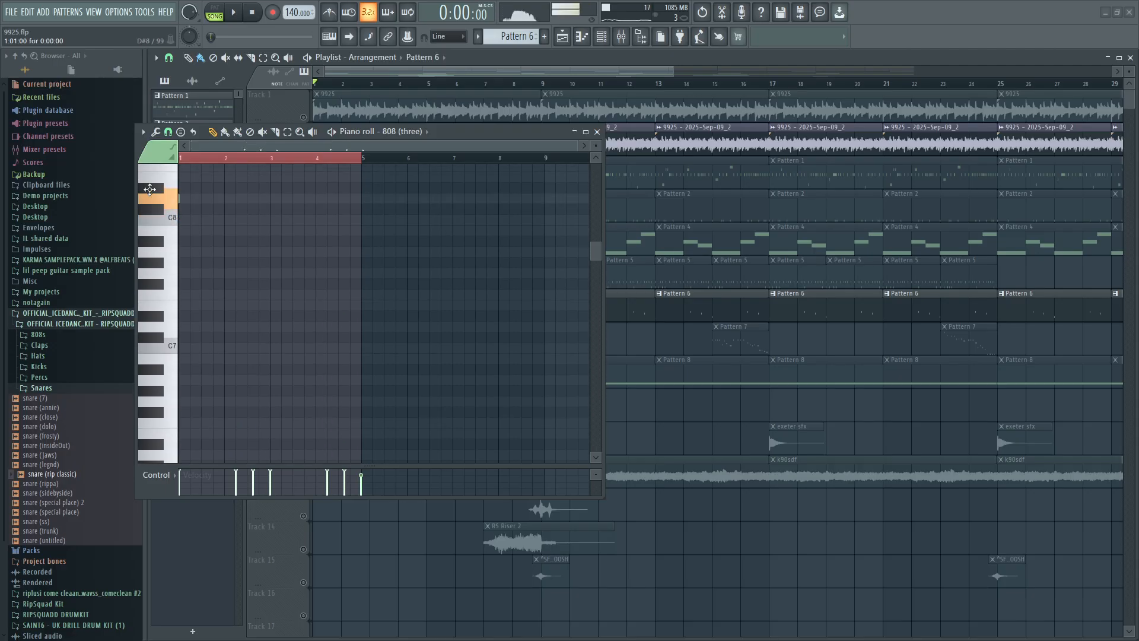
pyautogui.click(303, 117)
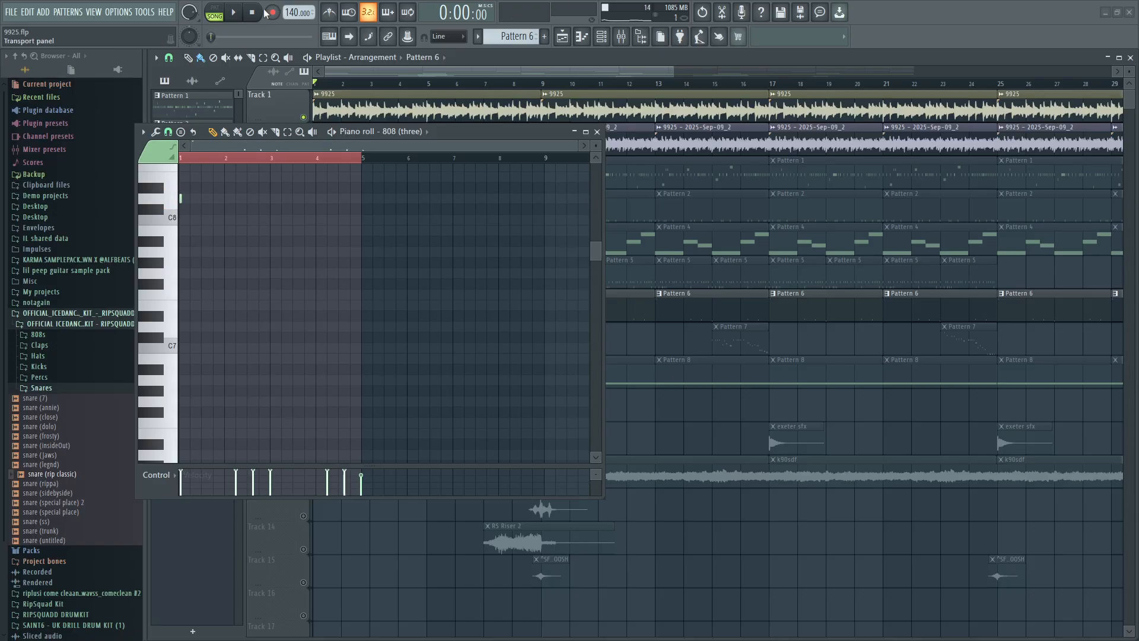
# Play the song briefly, stop it, and audition the 808 (three) on B7, A#7 and C8.
pyautogui.press('space')
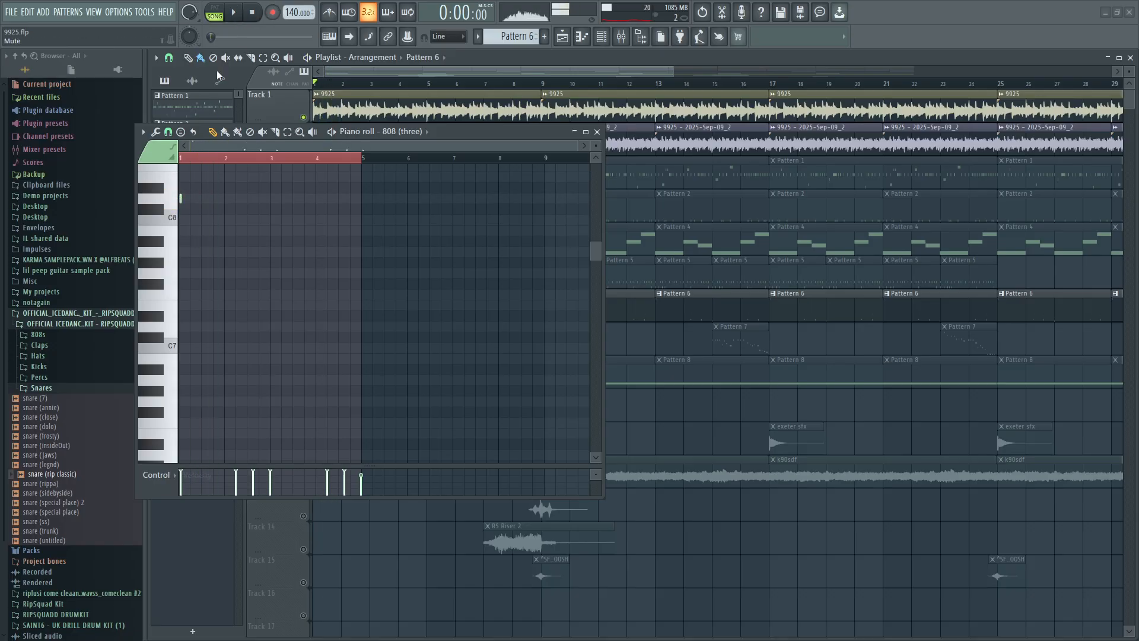
pyautogui.press('space')
pyautogui.click(171, 234)
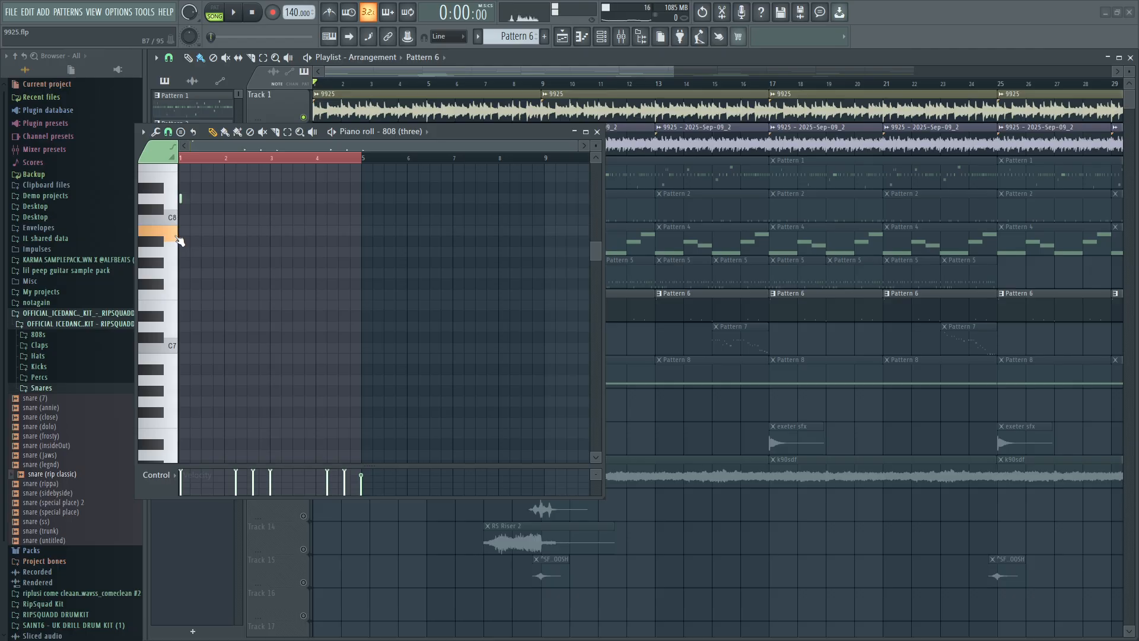
pyautogui.click(170, 236)
pyautogui.click(162, 242)
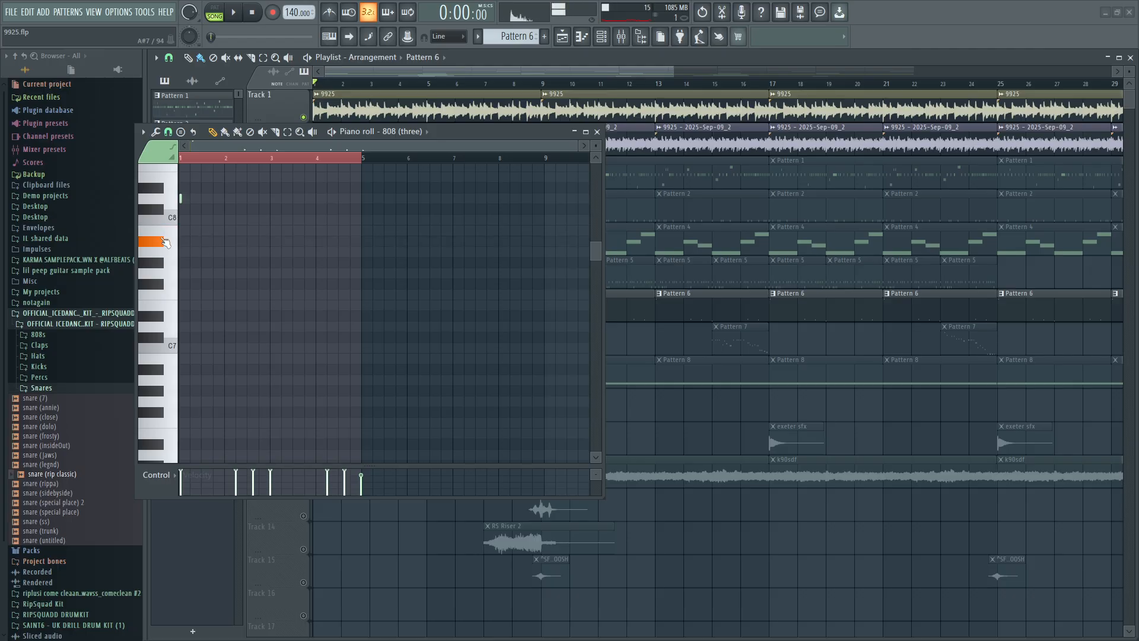
pyautogui.click(171, 222)
pyautogui.click(182, 201)
pyautogui.click(163, 242)
pyautogui.click(172, 222)
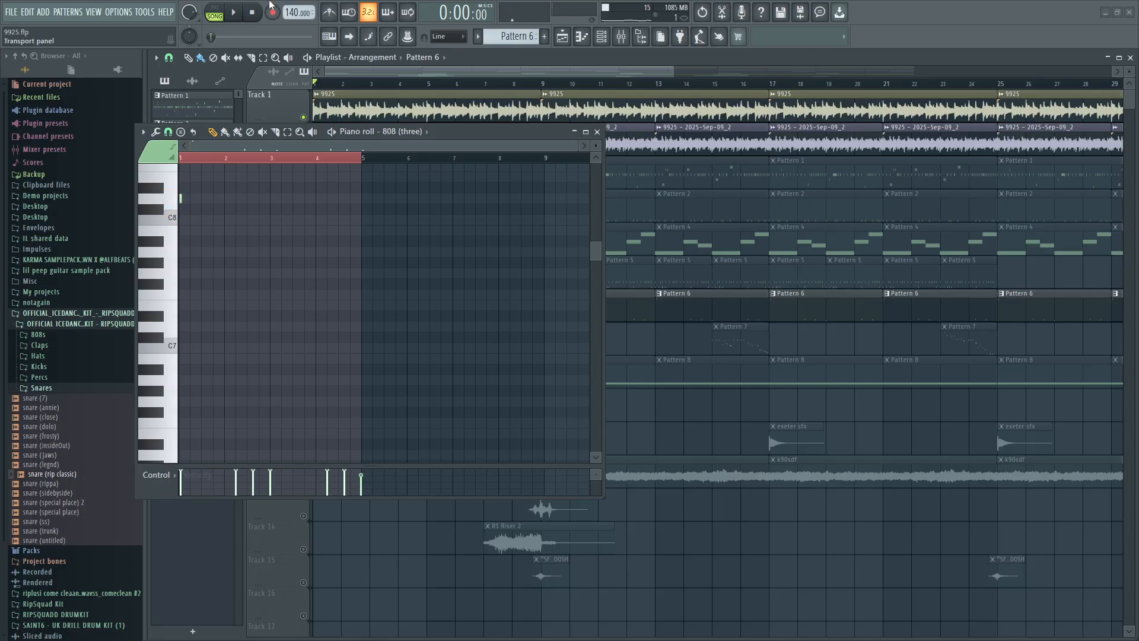
# Place the opening 808 (three) note on D5 at bar 1, and close its piano roll.
pyautogui.click(233, 12)
pyautogui.press('space')
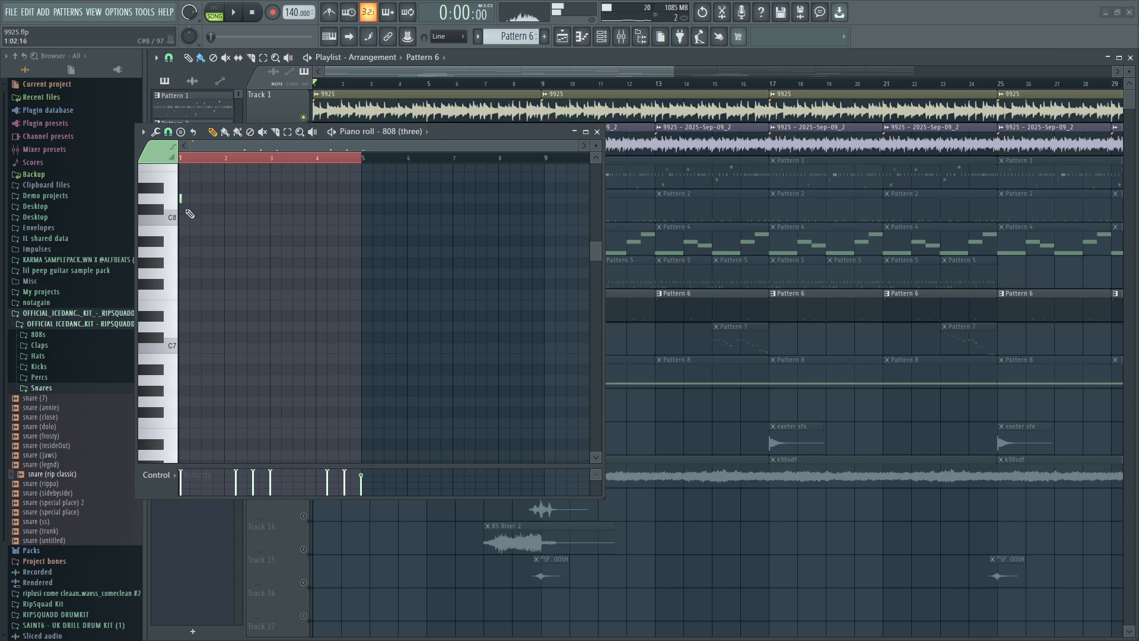
pyautogui.scroll(-10, 243, 273)
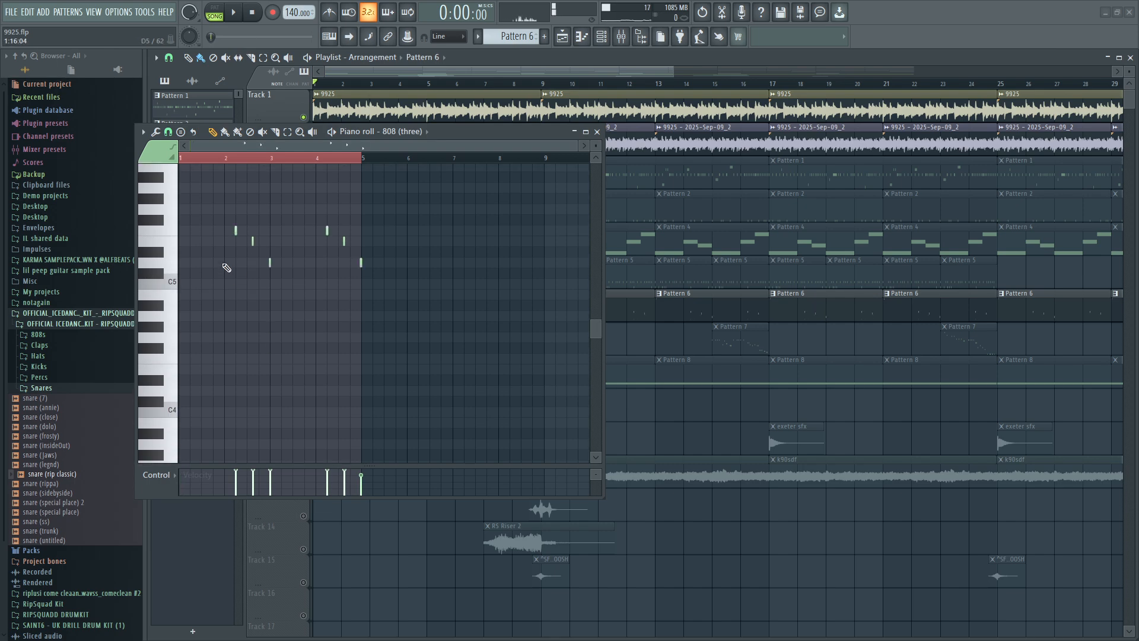
pyautogui.click(189, 263)
pyautogui.click(598, 131)
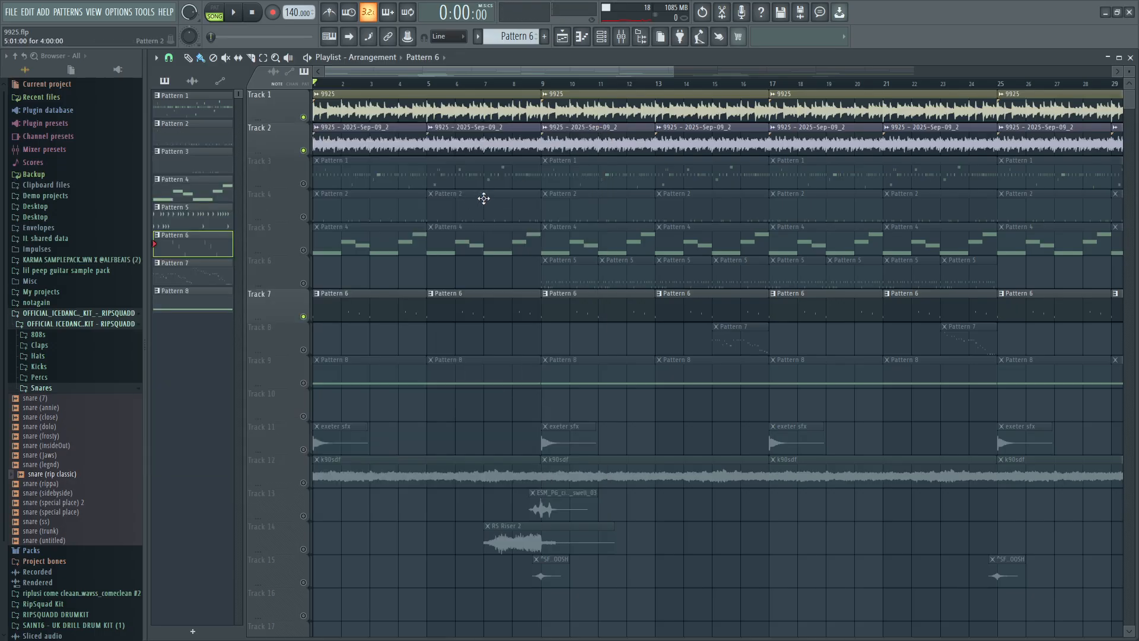
# Open the mixer, view Insert 14's Fruity parametric EQ 2 and Fruity soft clipper threshold and post settings, and close both plugin windows.
pyautogui.click(621, 38)
pyautogui.click(132, 301)
pyautogui.moveTo(248, 261); pyautogui.dragTo(439, 395)
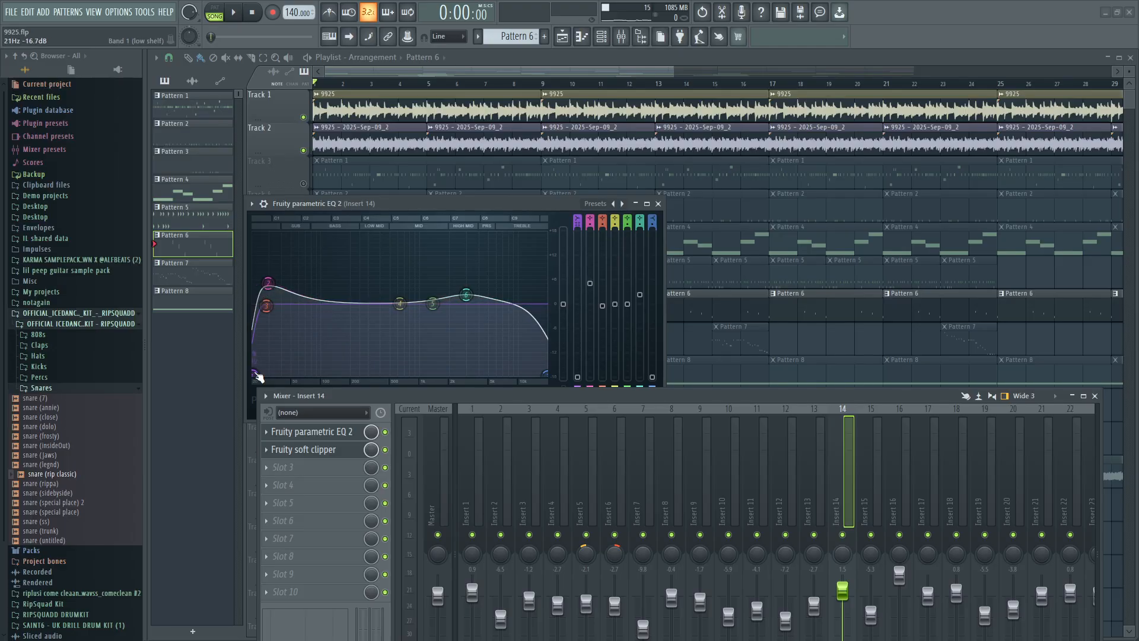
pyautogui.moveTo(497, 402); pyautogui.dragTo(544, 297)
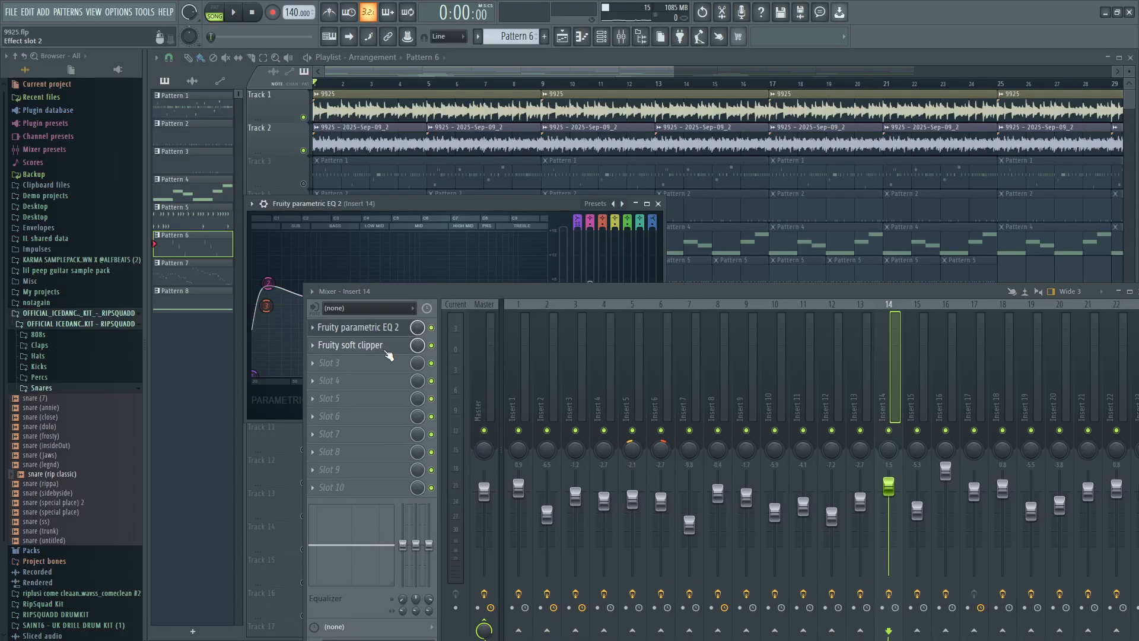
pyautogui.click(350, 345)
pyautogui.moveTo(280, 259); pyautogui.dragTo(280, 321)
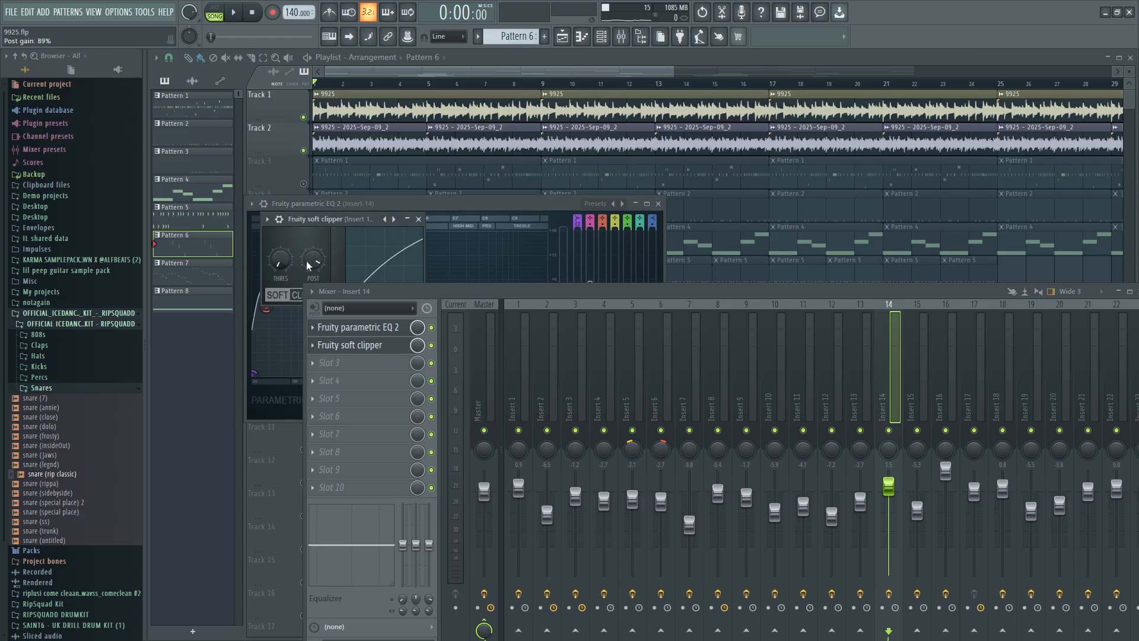
pyautogui.moveTo(314, 260); pyautogui.dragTo(313, 259)
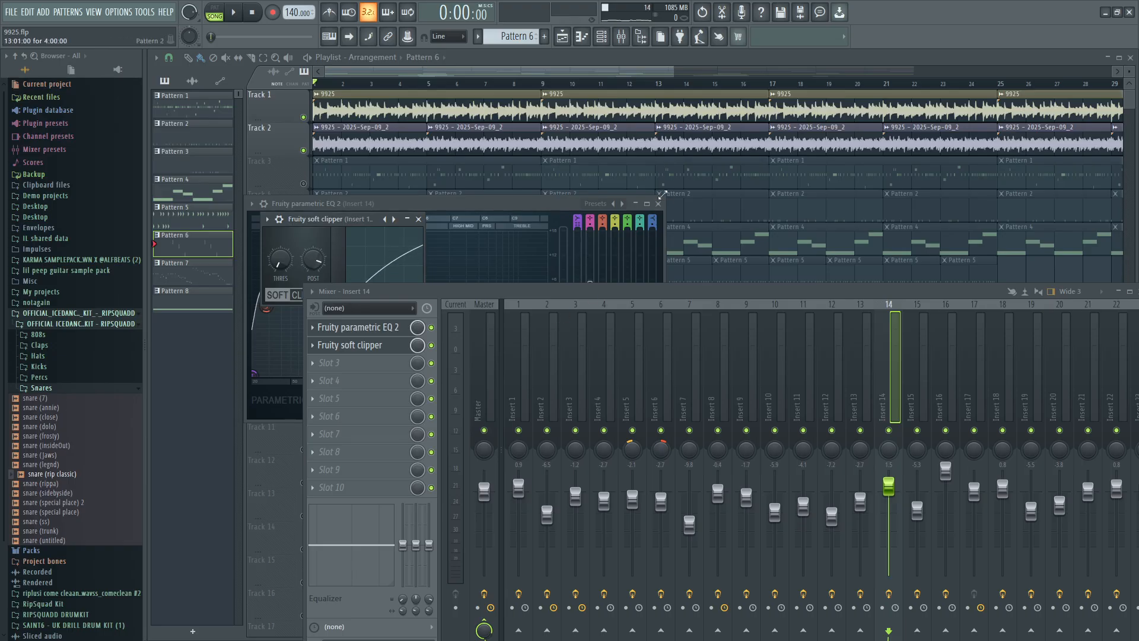
pyautogui.click(660, 203)
pyautogui.click(659, 204)
pyautogui.click(418, 219)
pyautogui.moveTo(442, 235); pyautogui.dragTo(765, 293)
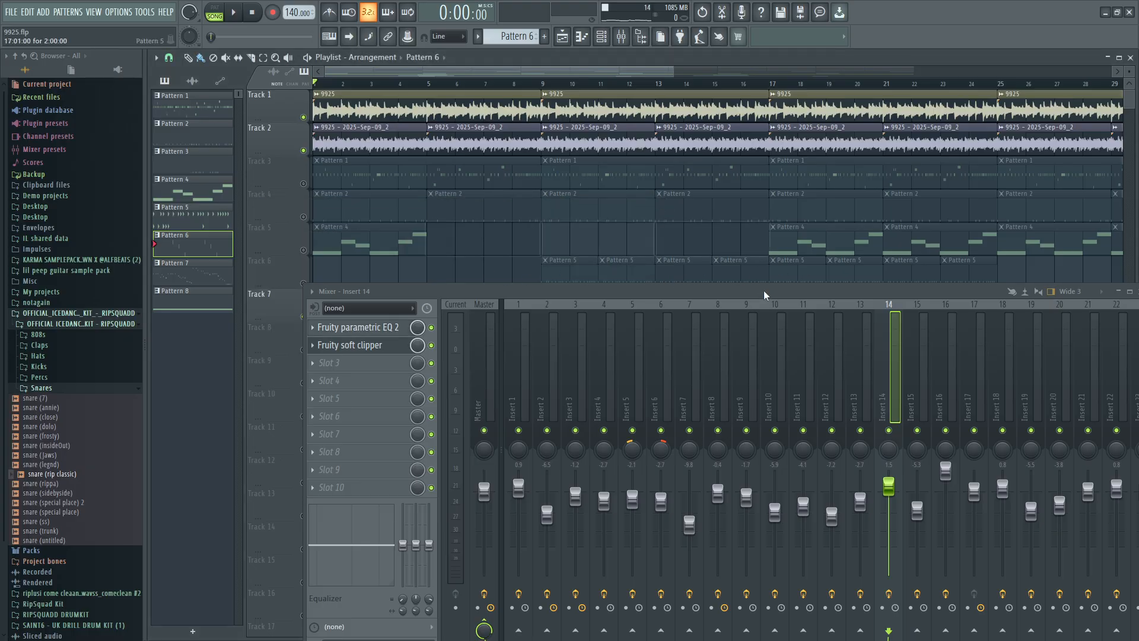
pyautogui.click(42, 12)
pyautogui.click(35, 32)
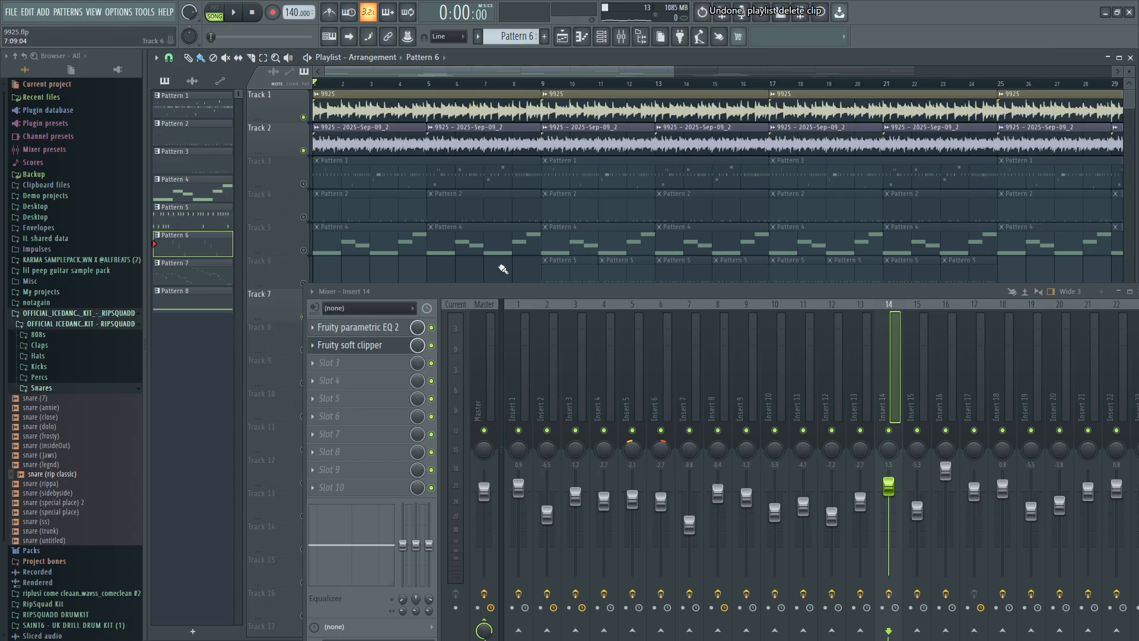
# Move the mixer clear of the playlist tracks and leave only Tracks 3 and 6 unmuted, with the playhead at bar 9.
pyautogui.scroll(-2, 438, 234)
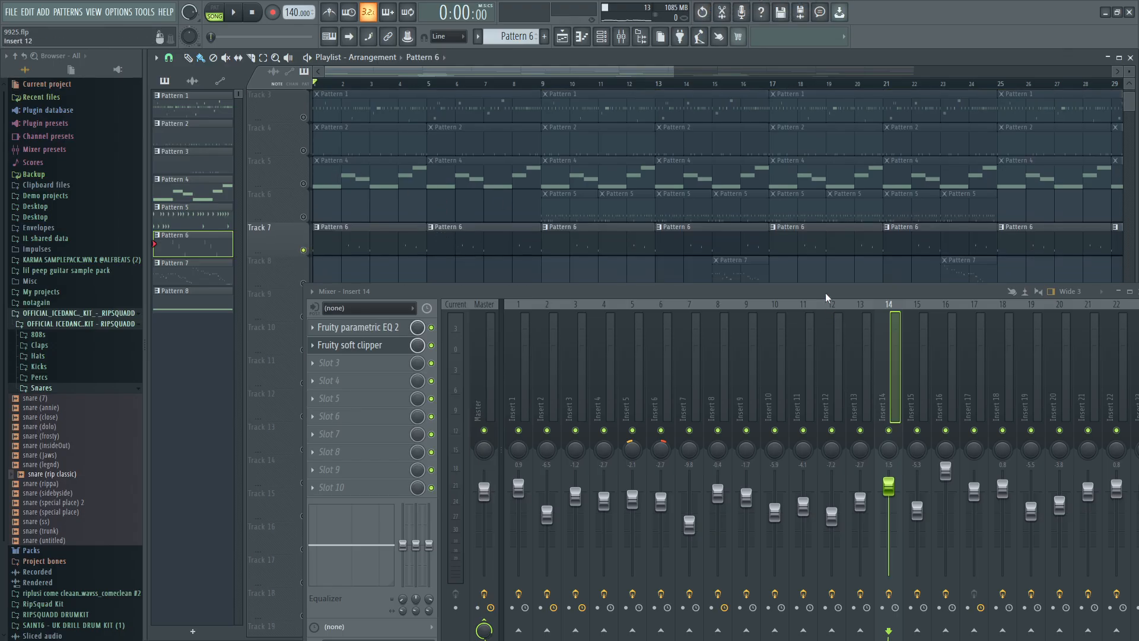
pyautogui.moveTo(828, 297); pyautogui.dragTo(514, 402)
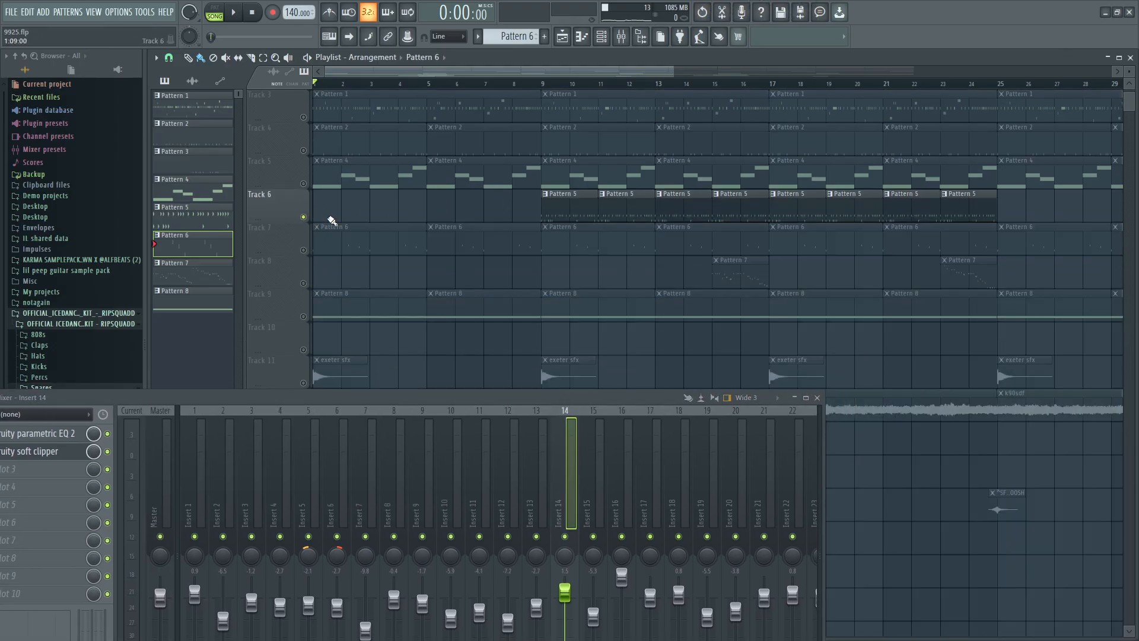
pyautogui.click(555, 85)
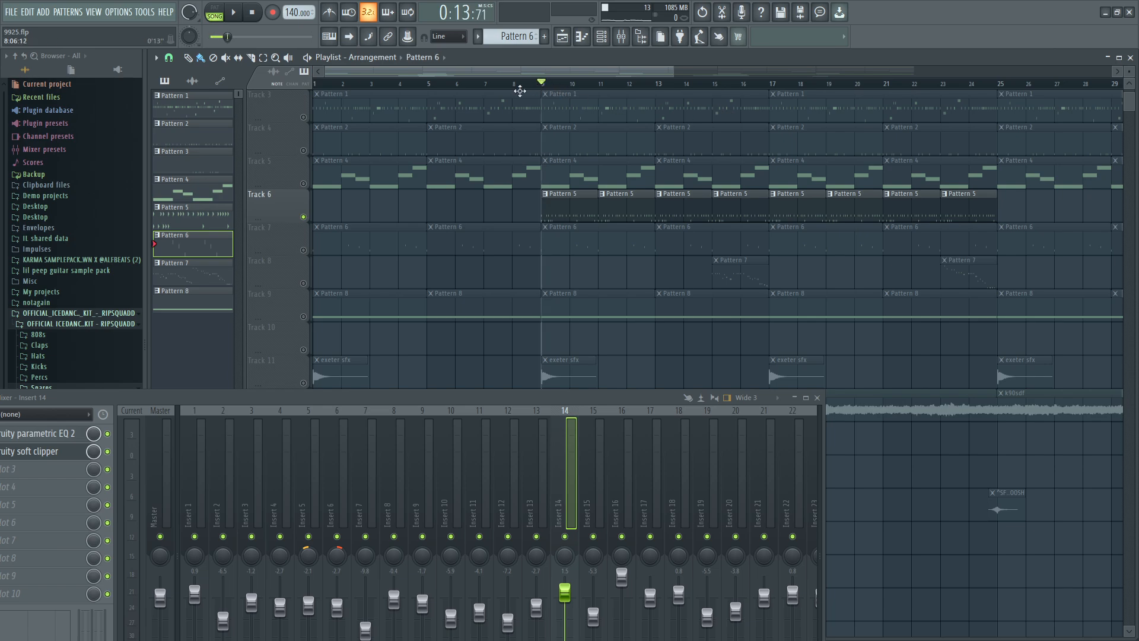
pyautogui.scroll(2, 519, 130)
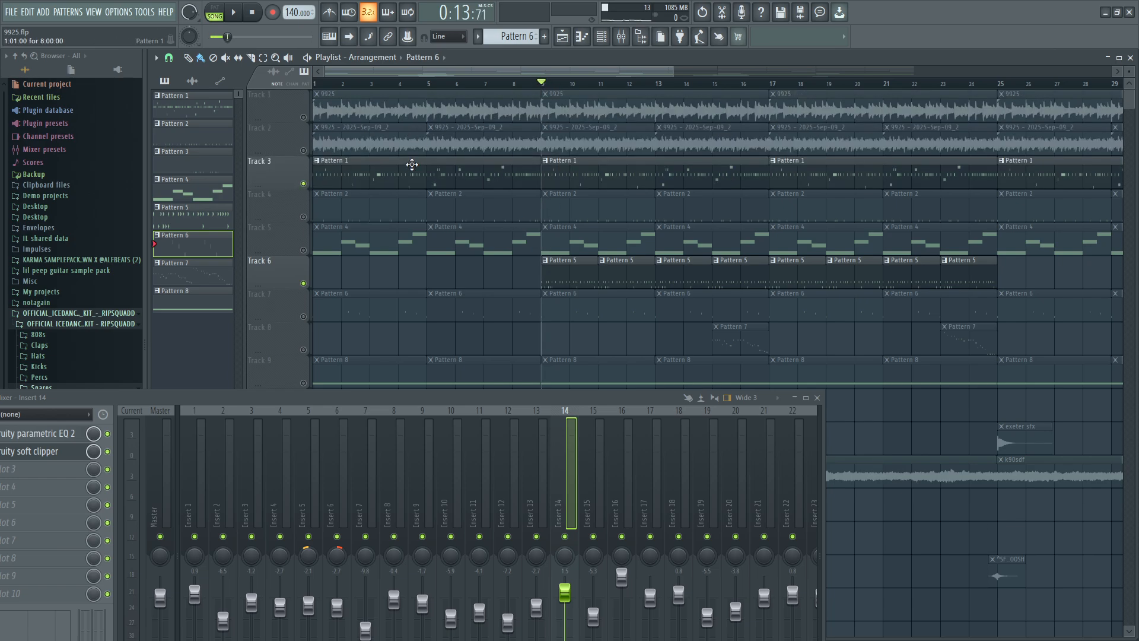
# Play the song from about bar 6 to hear Track 3 lead into the Pattern 5 percussion on Track 6.
pyautogui.scroll(-4, 636, 181)
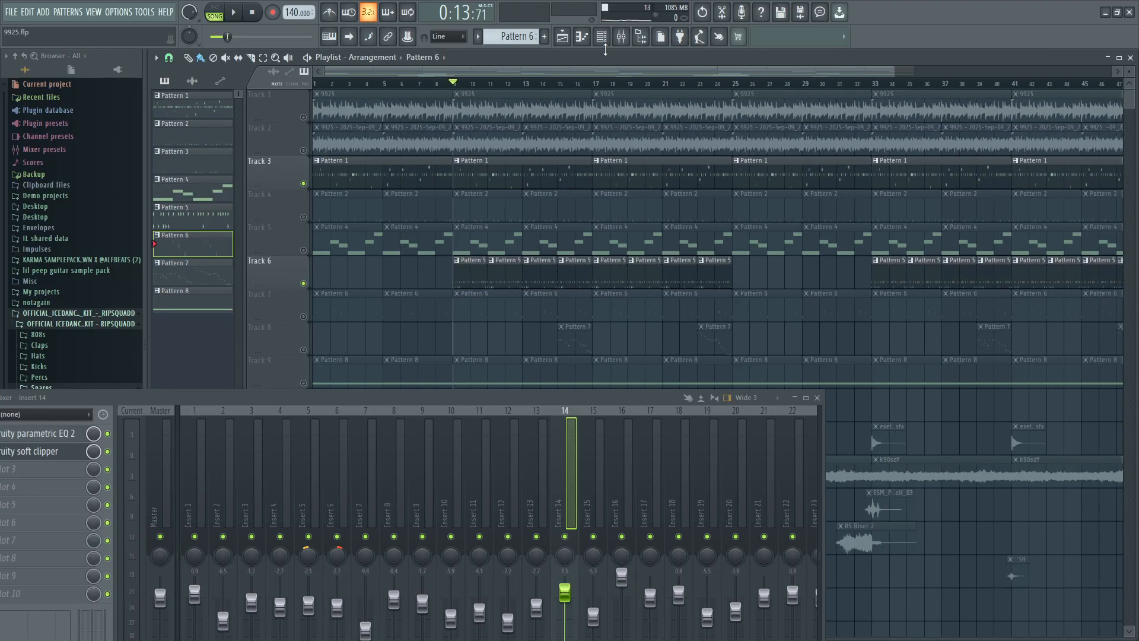
pyautogui.scroll(5, 501, 297)
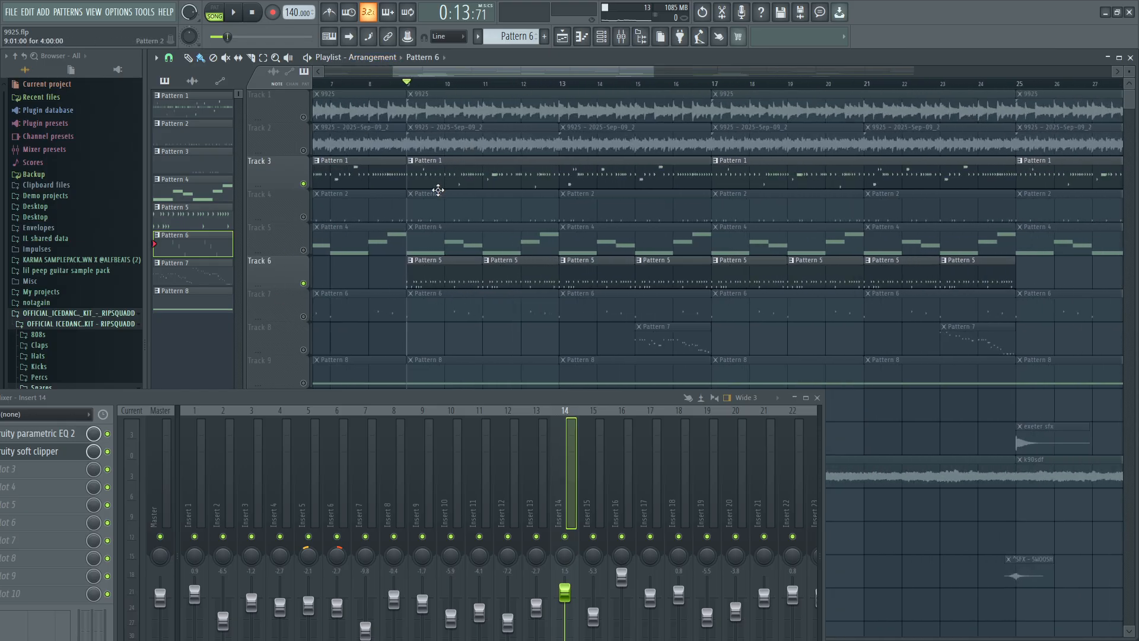
pyautogui.scroll(-2, 437, 186)
pyautogui.click(335, 84)
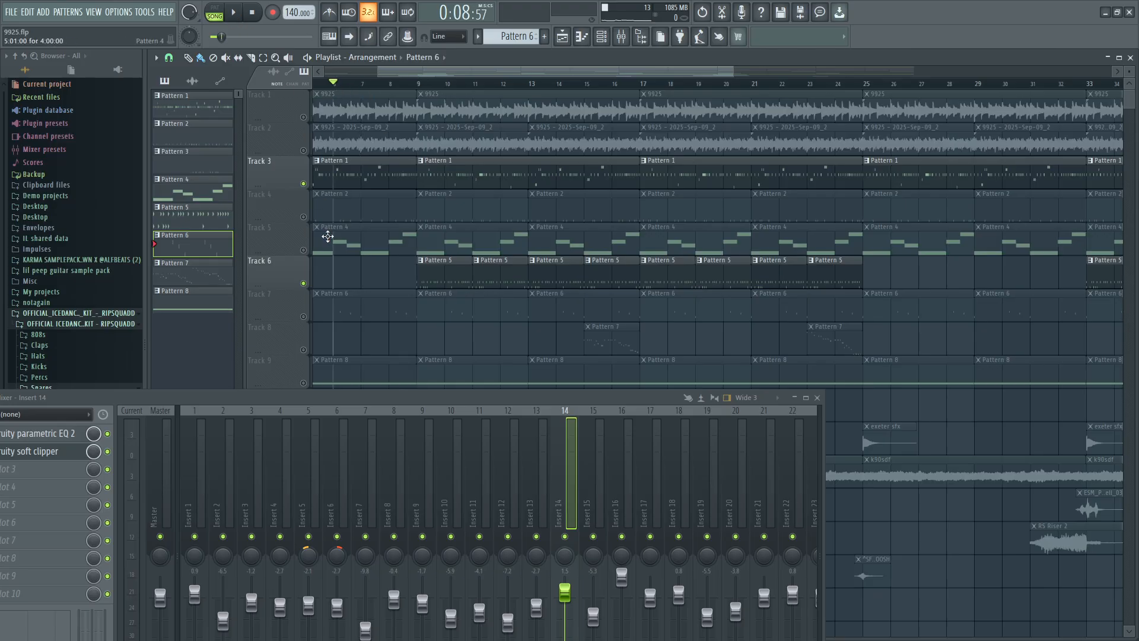
pyautogui.click(234, 15)
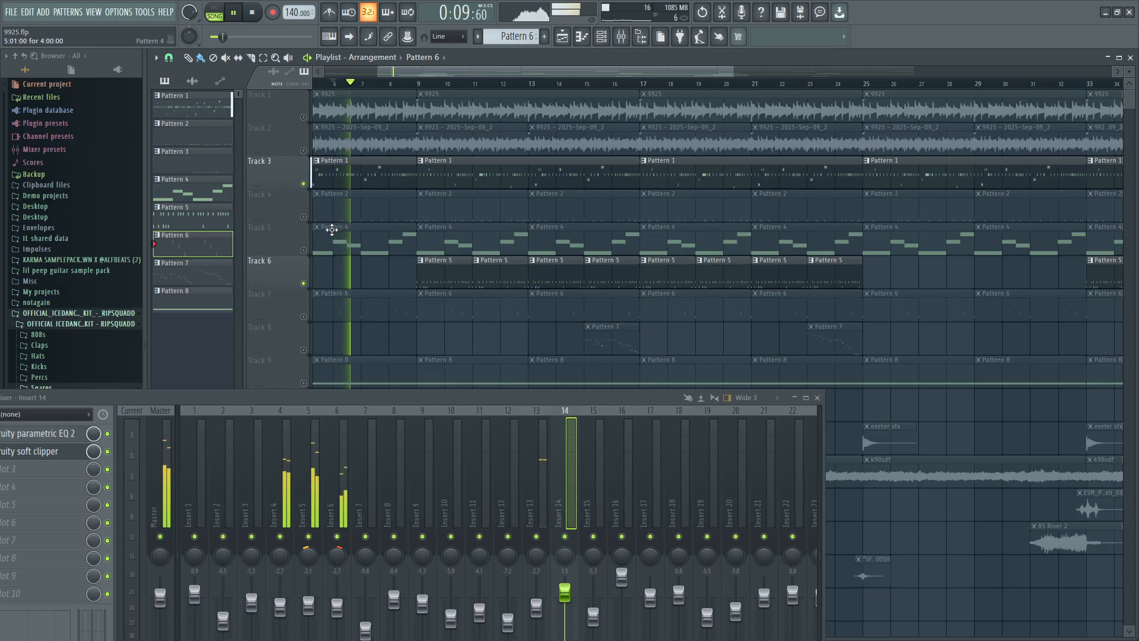
pyautogui.scroll(-3, 375, 207)
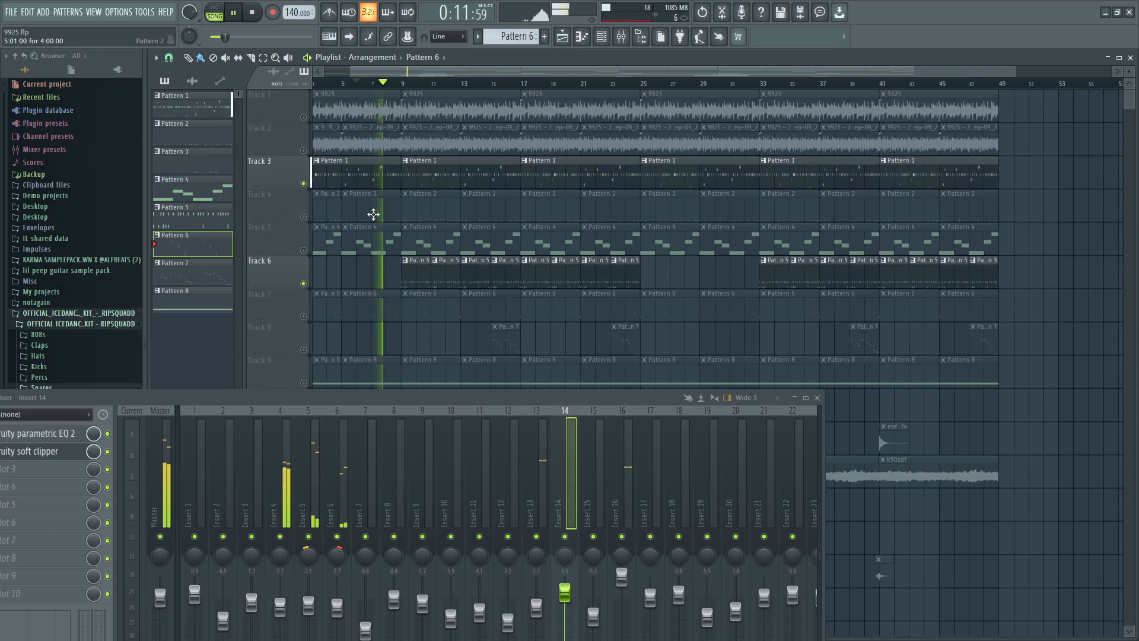
pyautogui.scroll(4, 375, 208)
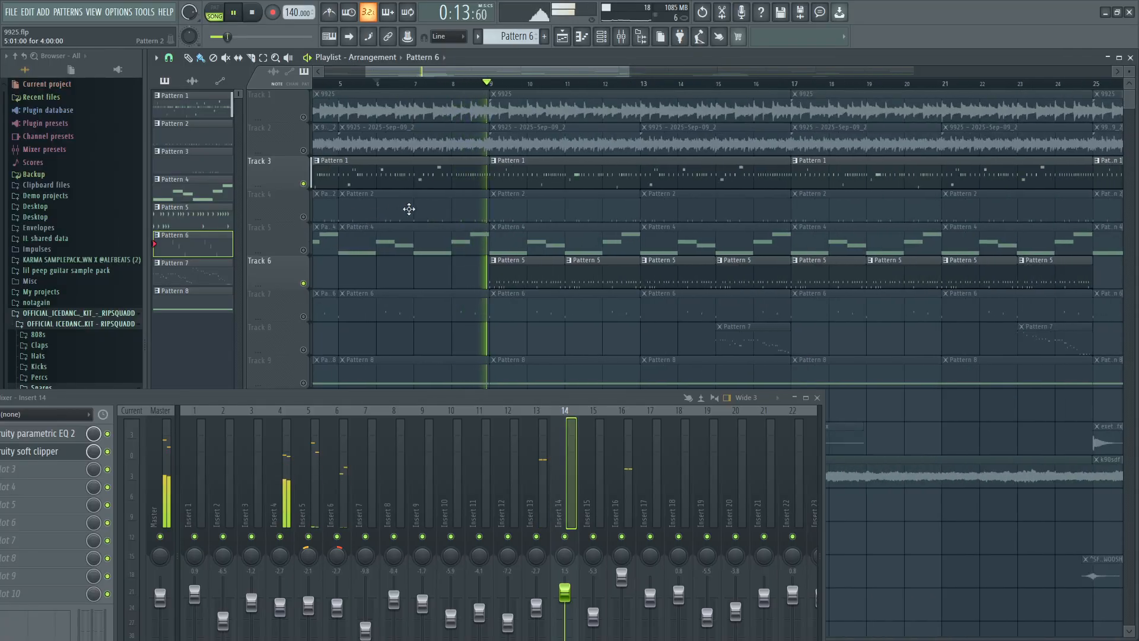
pyautogui.scroll(2, 427, 208)
pyautogui.scroll(3, 488, 271)
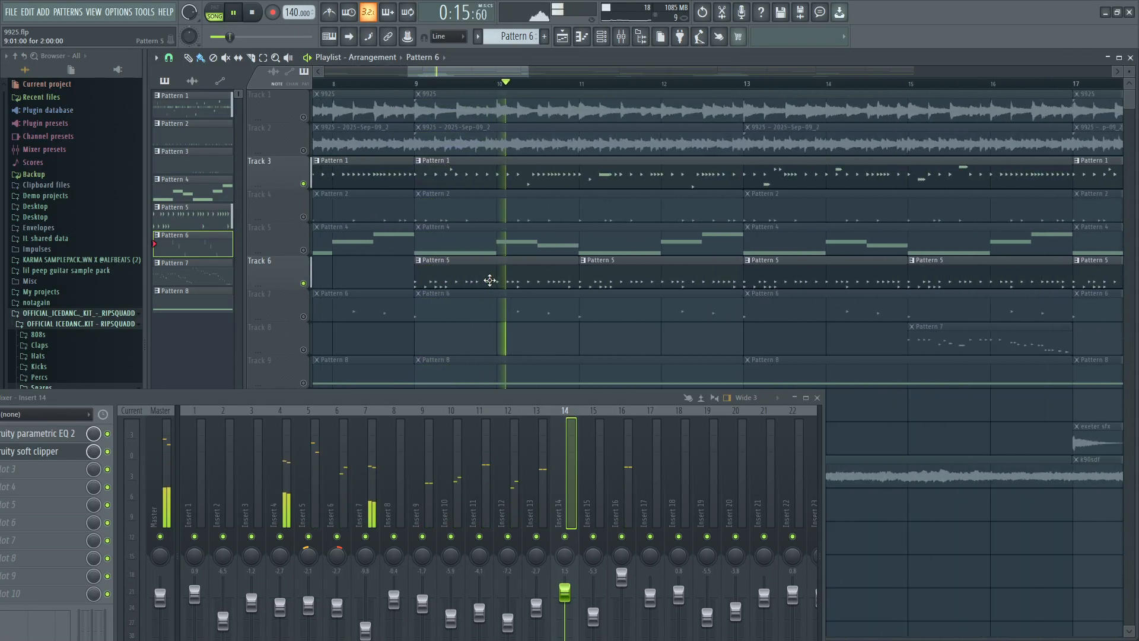
# Open the [SAINT6] Light Snare piano roll from the Pattern 5 clip, play it in pattern mode, and stop playback.
pyautogui.doubleClick(492, 278)
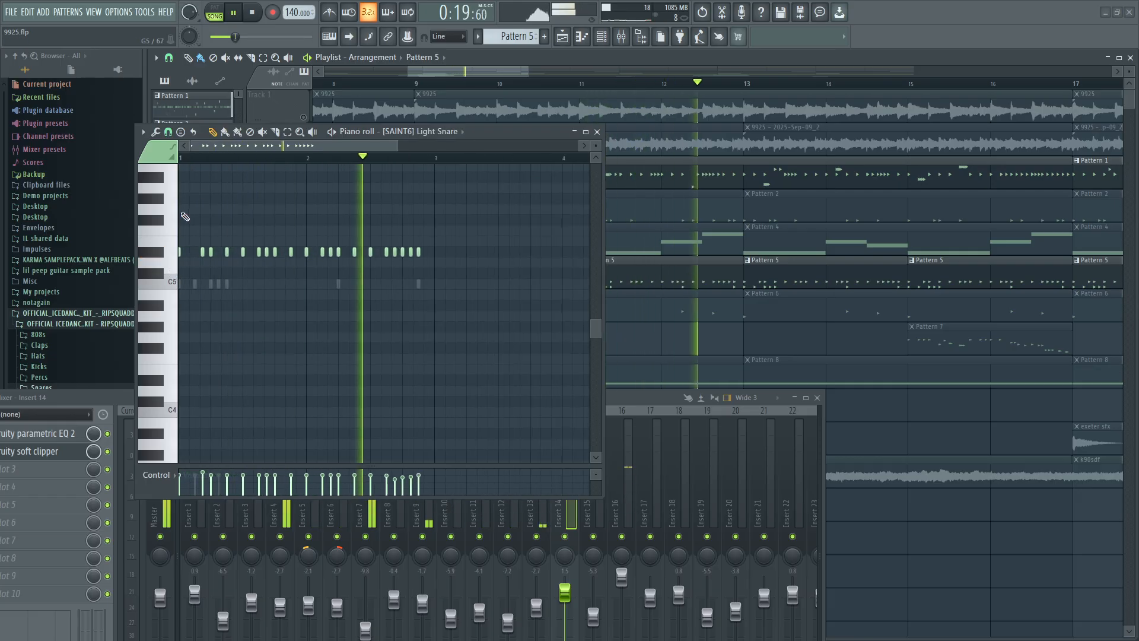
pyautogui.click(216, 11)
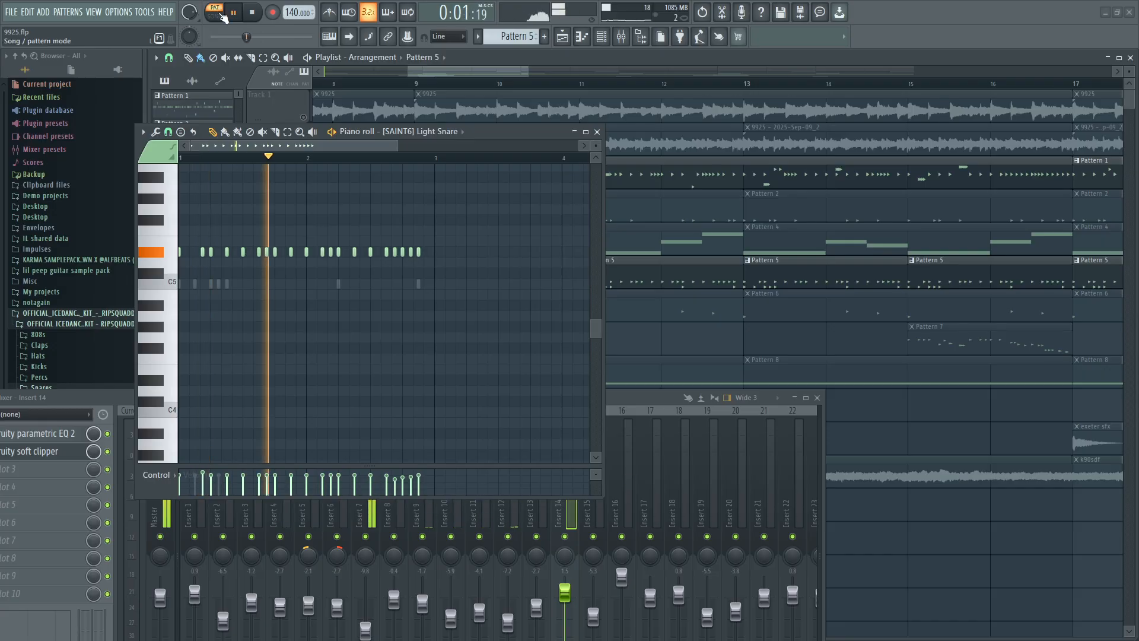
pyautogui.click(253, 13)
# Select all the [SAINT6] Light Snare notes, examine their pitch against the piano keys, and close the piano roll.
pyautogui.scroll(-2, 239, 391)
pyautogui.scroll(4, 165, 338)
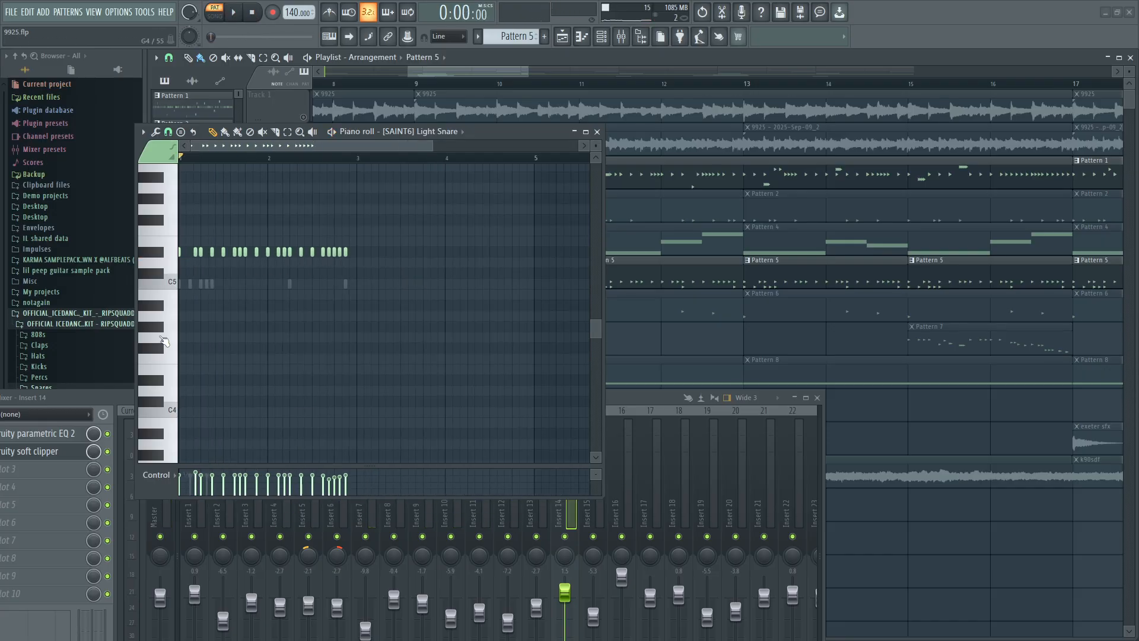
pyautogui.scroll(-1, 163, 337)
pyautogui.scroll(1, 162, 337)
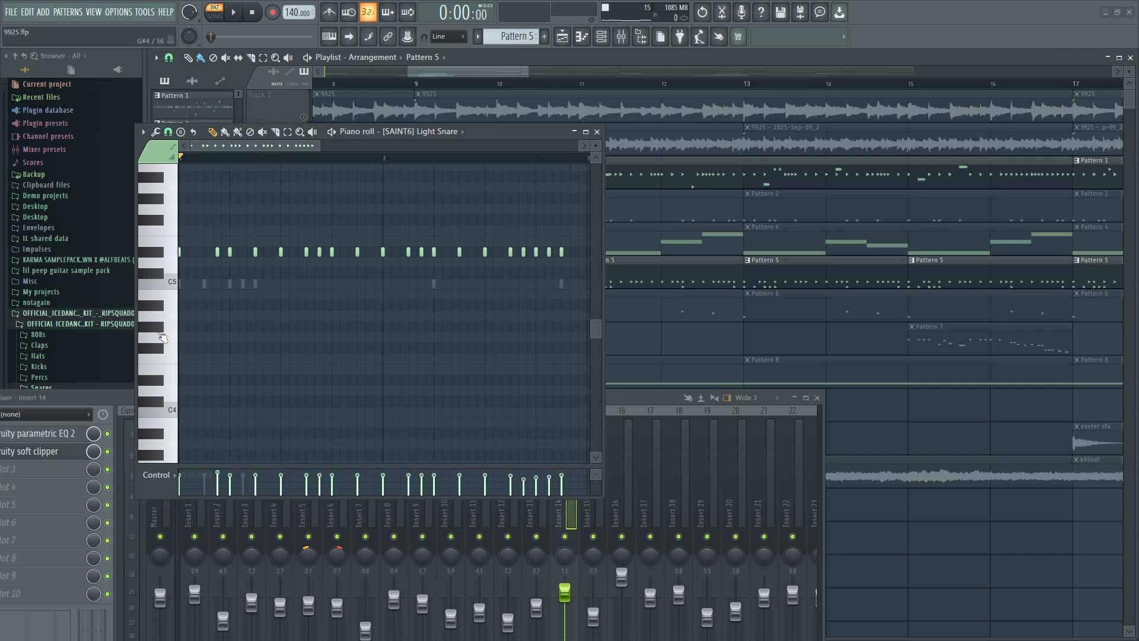
pyautogui.scroll(-1, 162, 337)
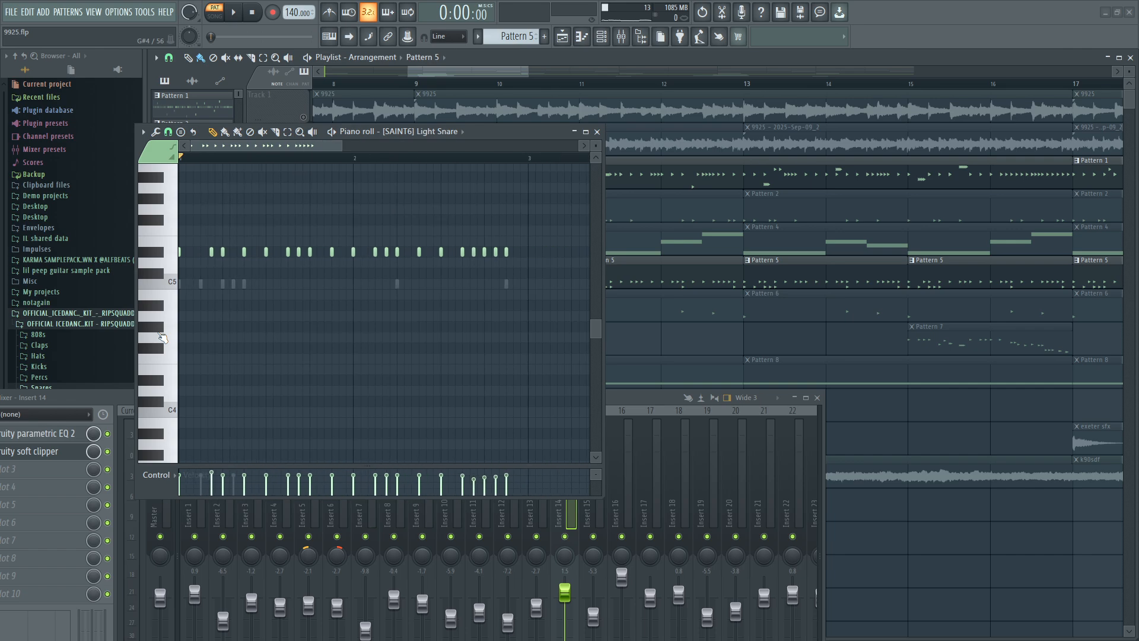
pyautogui.click(288, 132)
pyautogui.moveTo(564, 309); pyautogui.dragTo(167, 221)
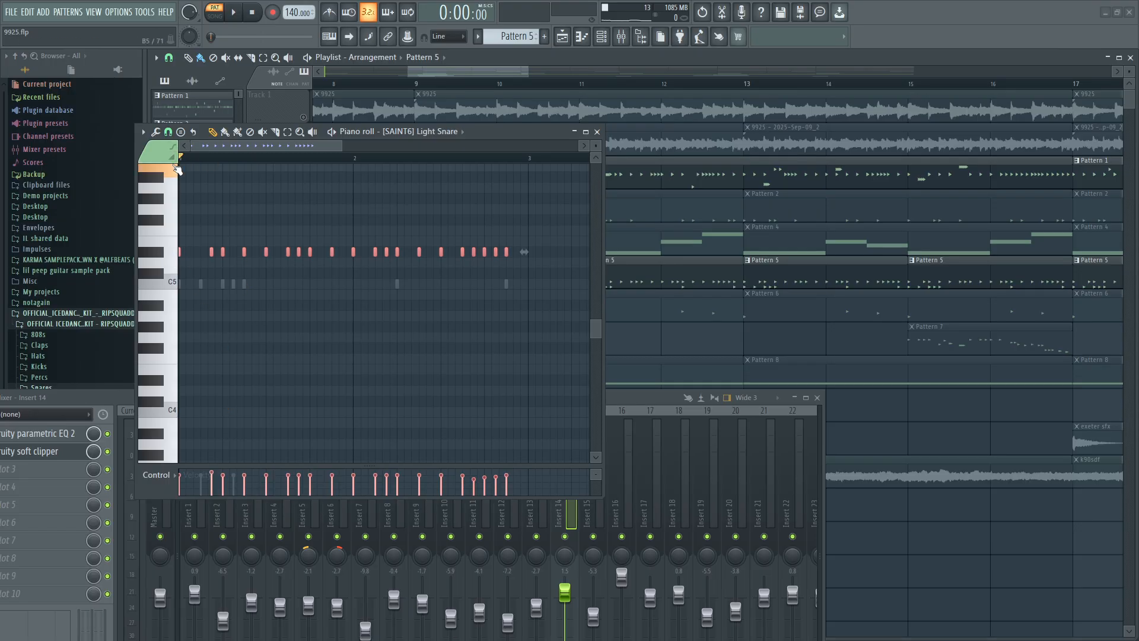
pyautogui.scroll(1, 182, 257)
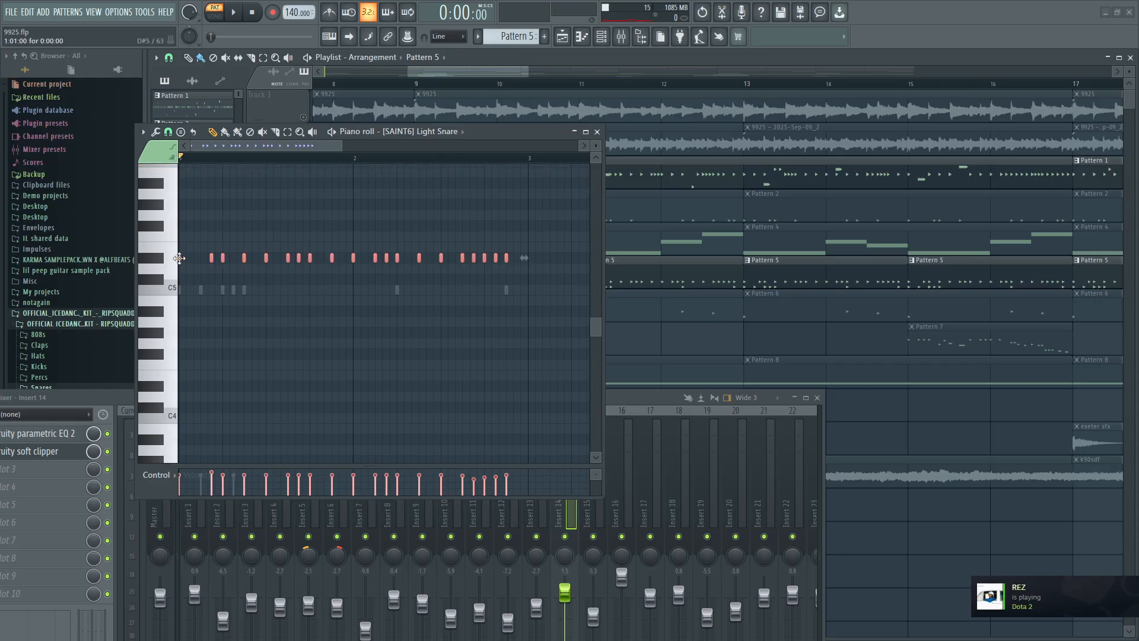
pyautogui.click(165, 264)
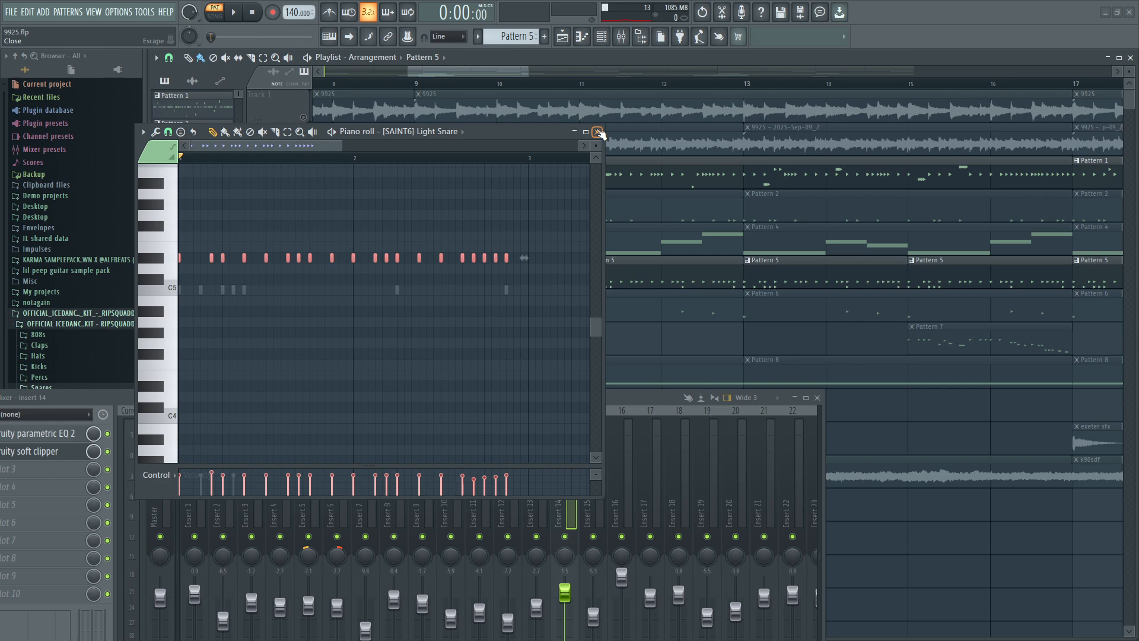
pyautogui.click(598, 131)
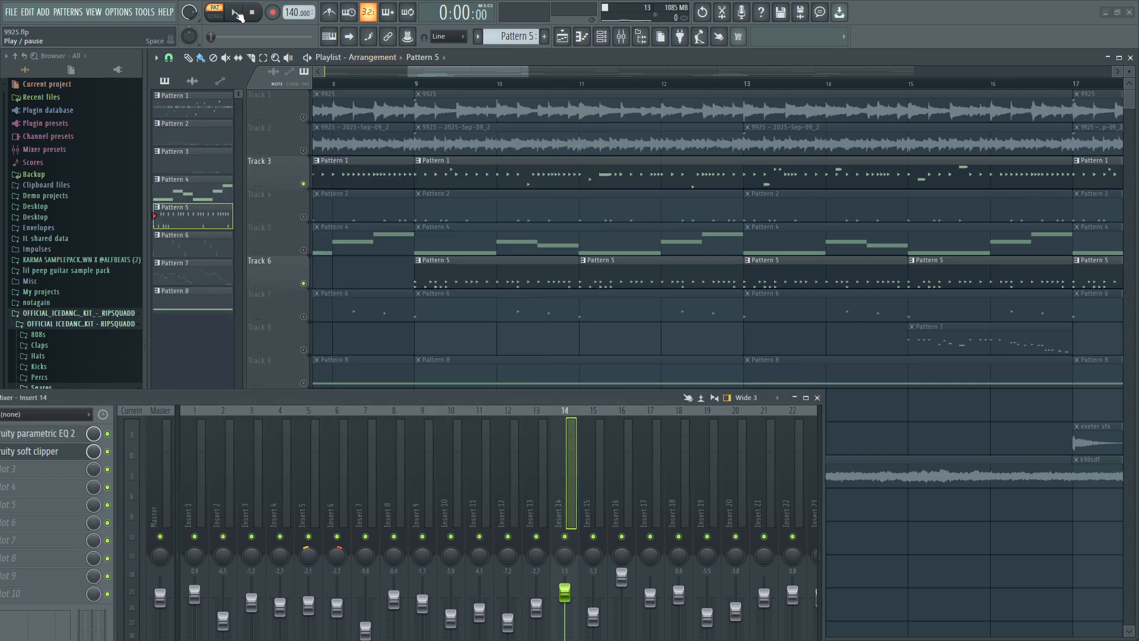
# Play Tracks 3 and 6 from bar 9 in song mode twice, stopping after each pass.
pyautogui.click(236, 14)
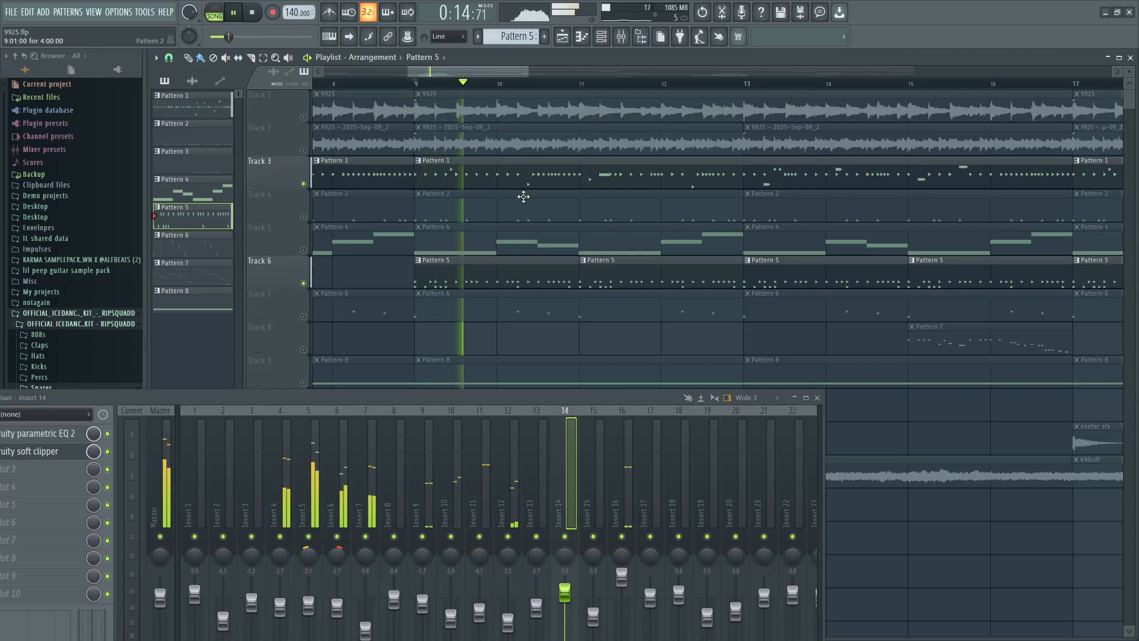
pyautogui.click(253, 13)
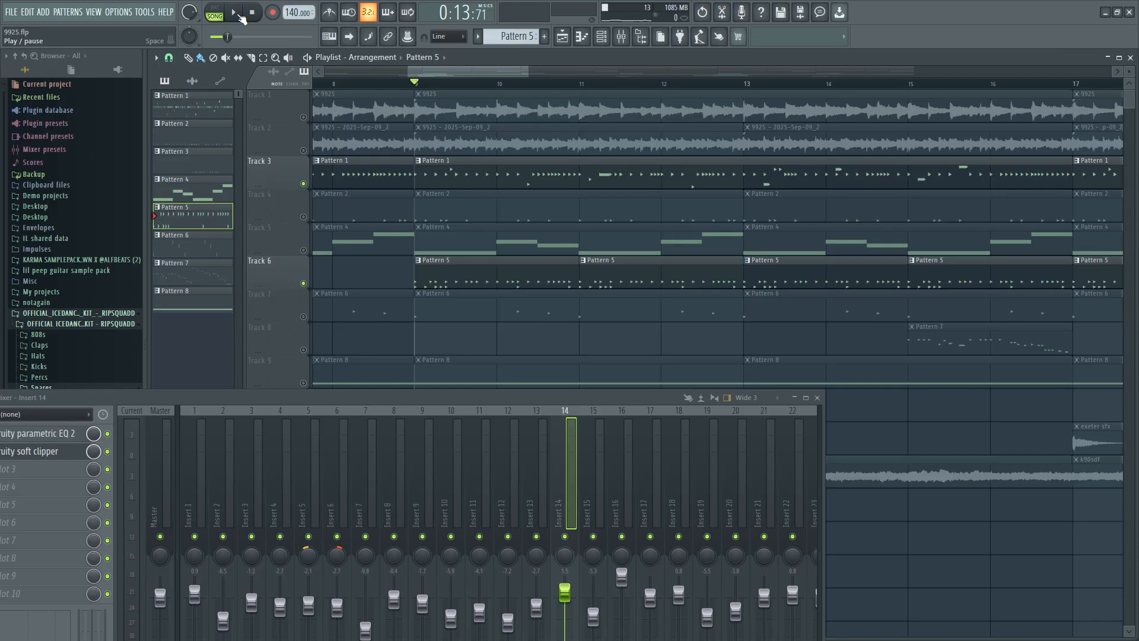
pyautogui.click(239, 15)
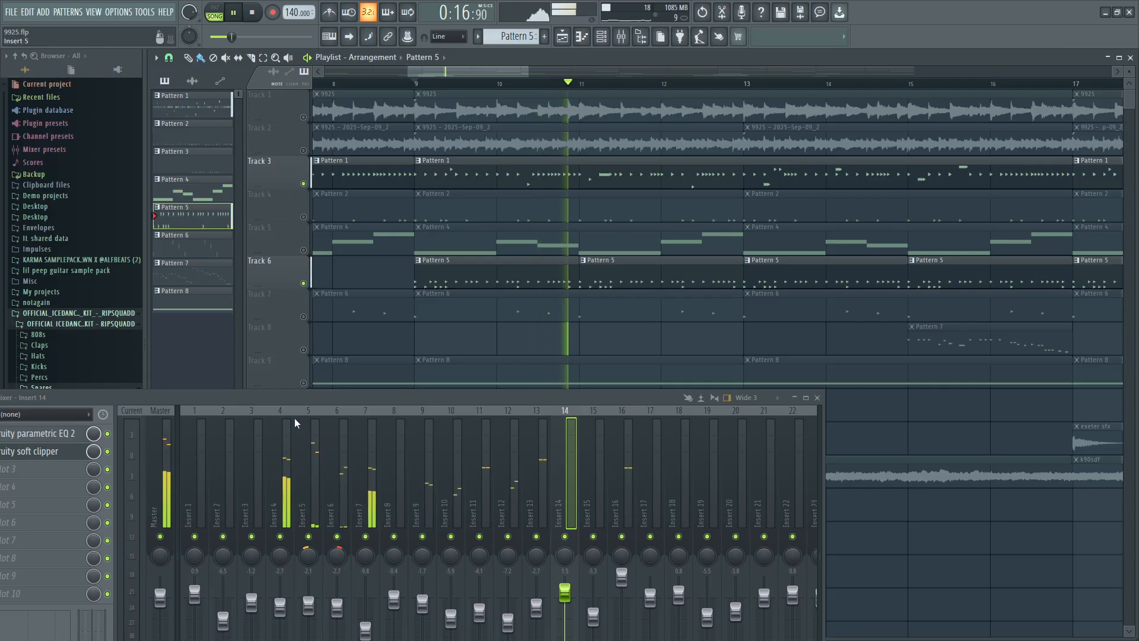
pyautogui.click(253, 18)
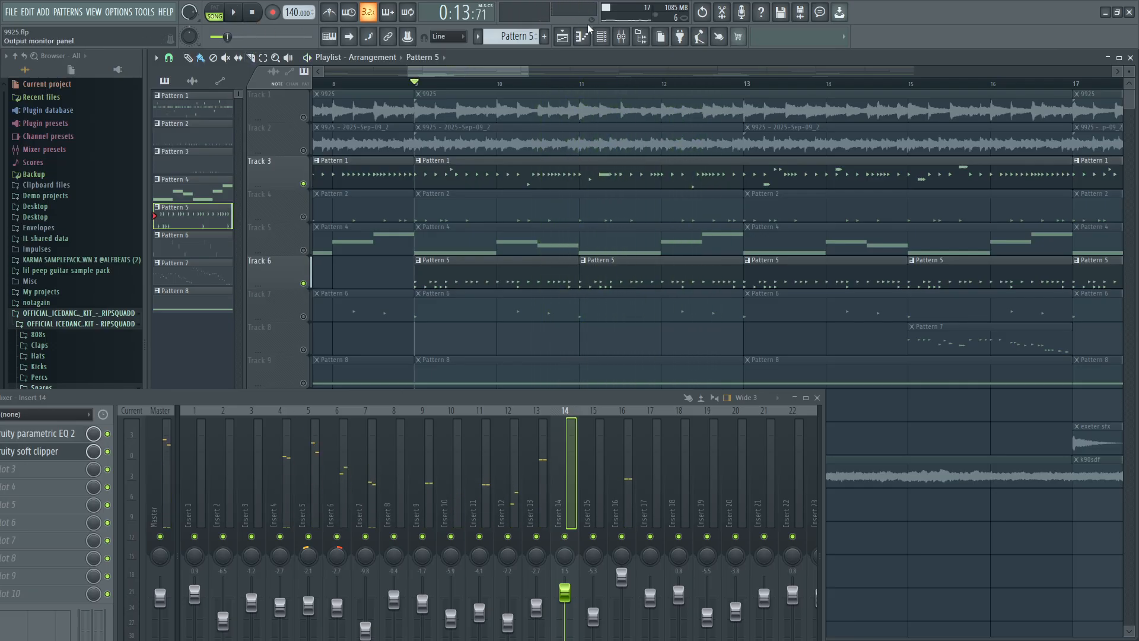
# Open the channel rack and reposition it to view the percussion channels used in Pattern 5.
pyautogui.click(601, 36)
pyautogui.moveTo(469, 141); pyautogui.dragTo(596, 112)
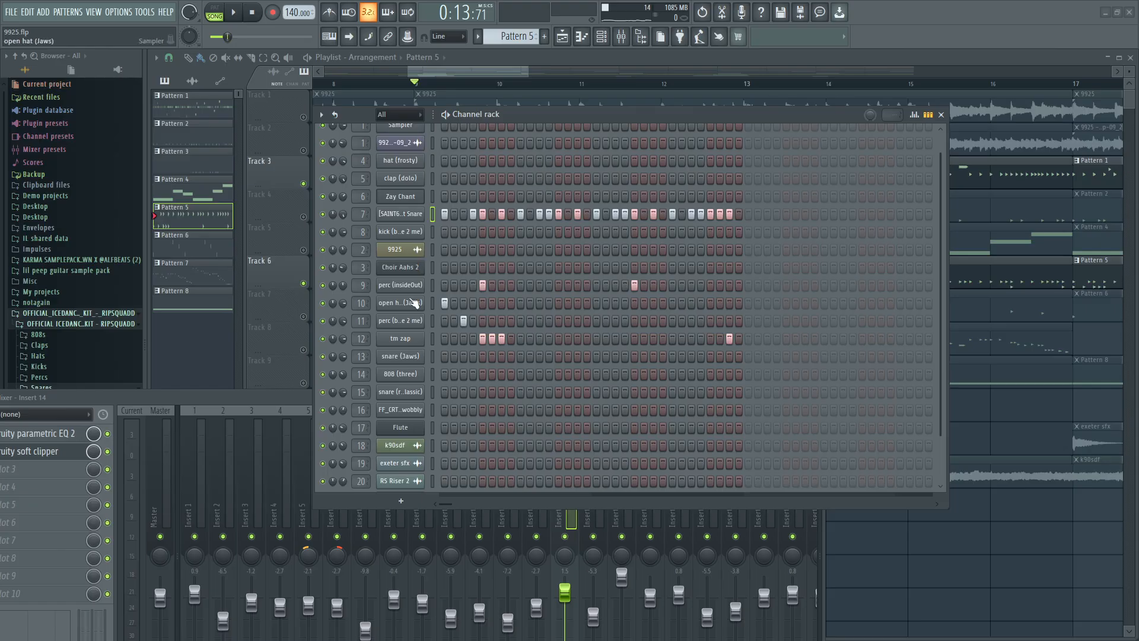
# Open the perc (insideOut) piano roll, play its notes in pattern mode, and close the piano roll.
pyautogui.rightClick(414, 287)
pyautogui.click(435, 289)
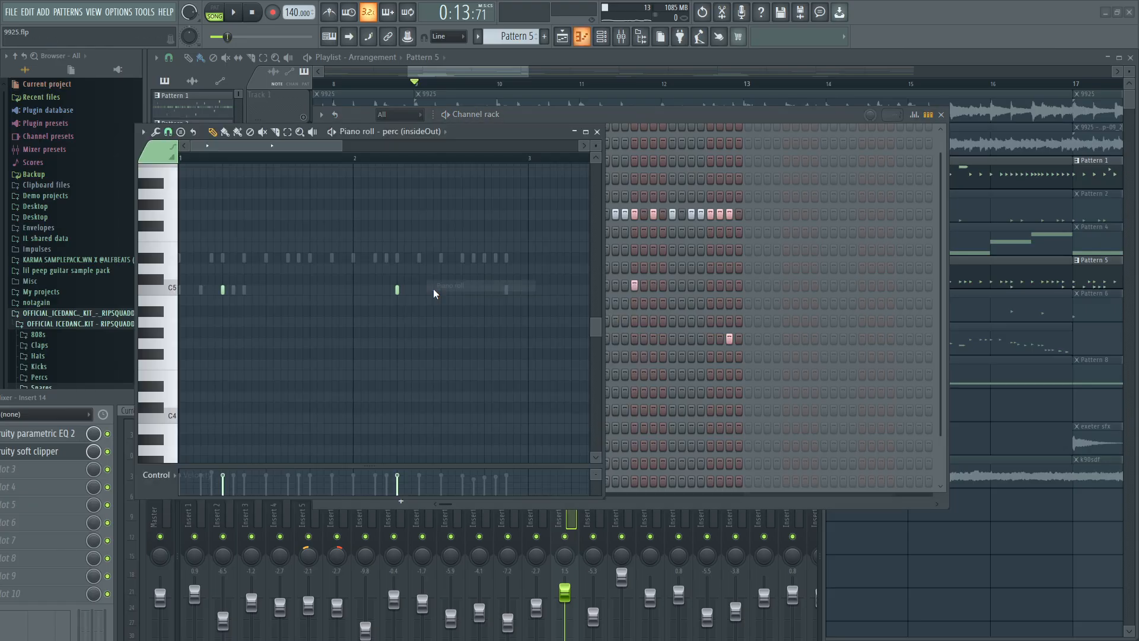
pyautogui.click(217, 16)
pyautogui.press('space')
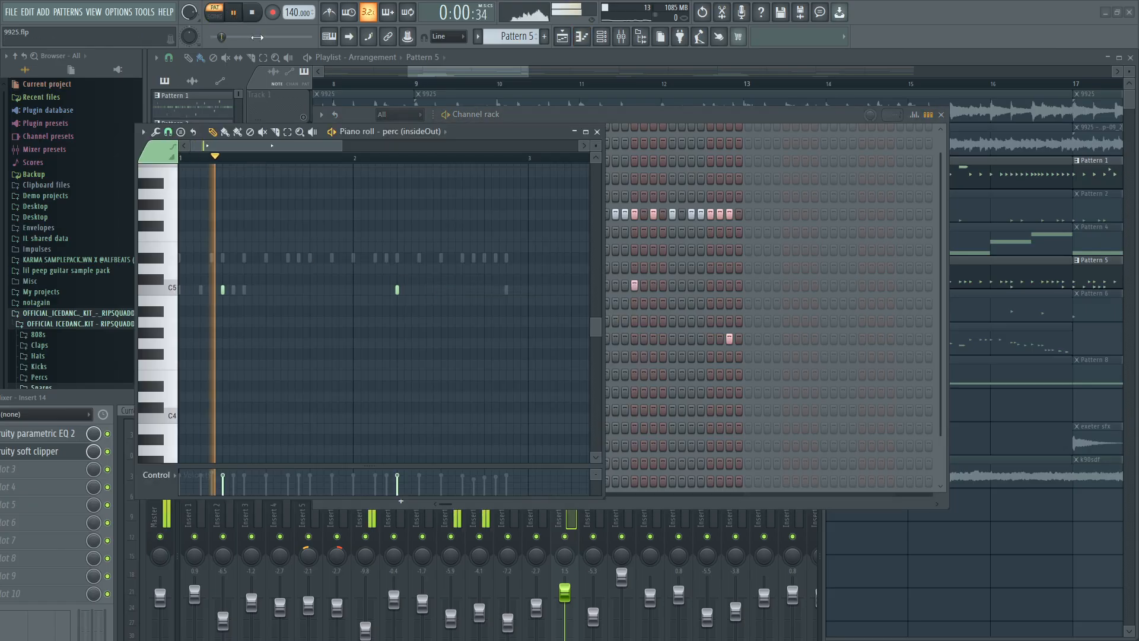
pyautogui.click(597, 131)
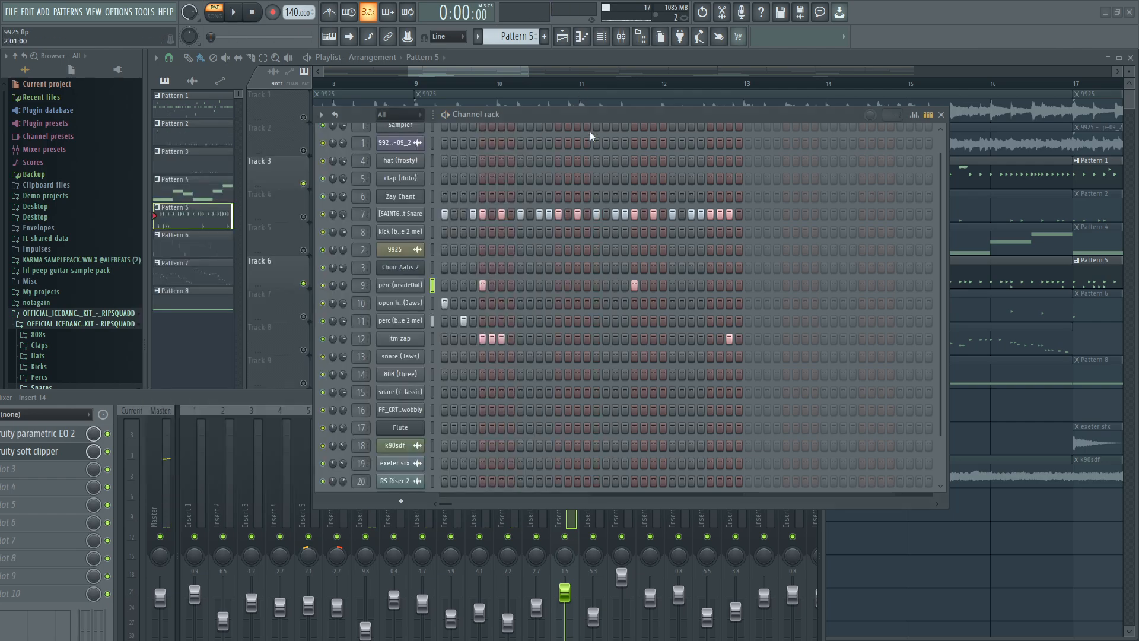
# Open the open hat (Jaws) piano roll to view its note placement and switch playback to song mode.
pyautogui.rightClick(392, 303)
pyautogui.click(442, 305)
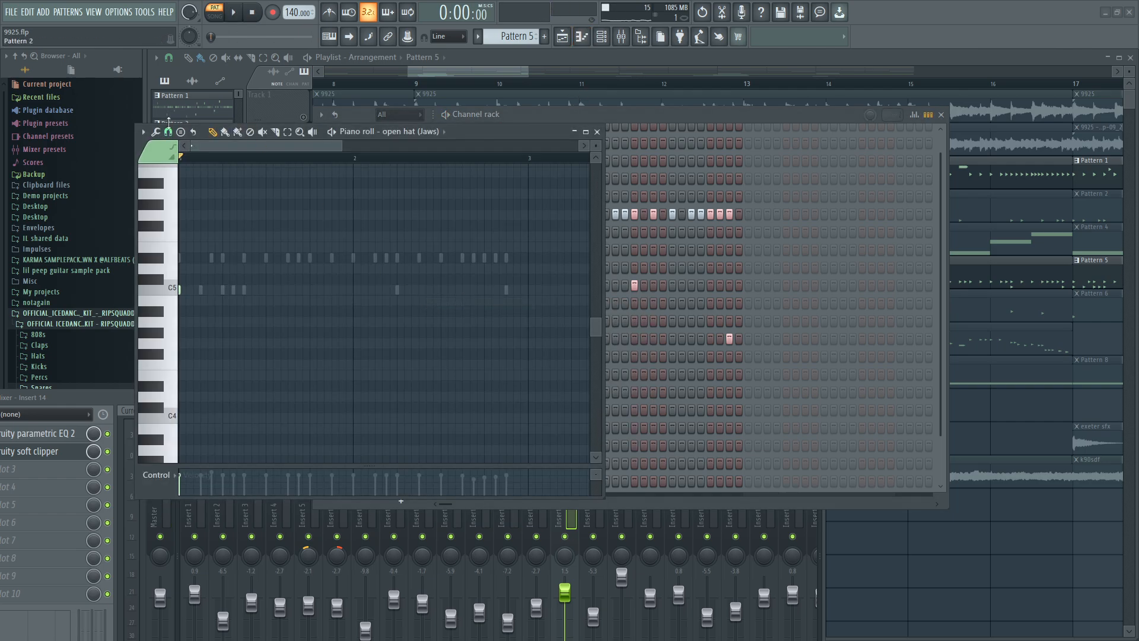
pyautogui.click(222, 17)
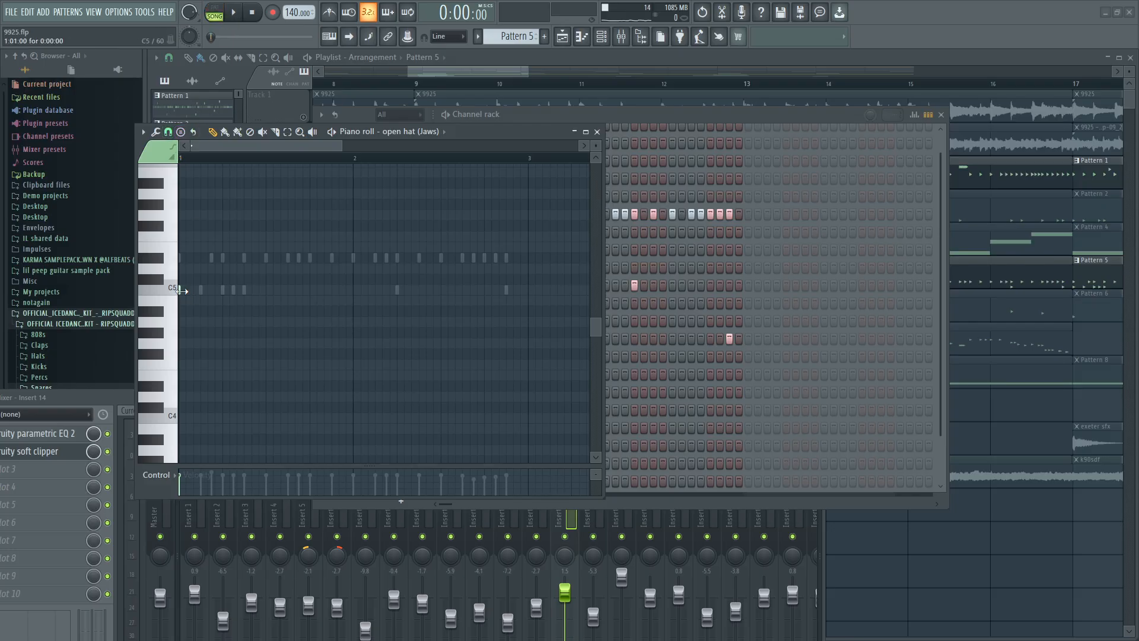
# Play the arrangement from the start, close the channel rack and piano roll meanwhile, and stop playback.
pyautogui.click(241, 14)
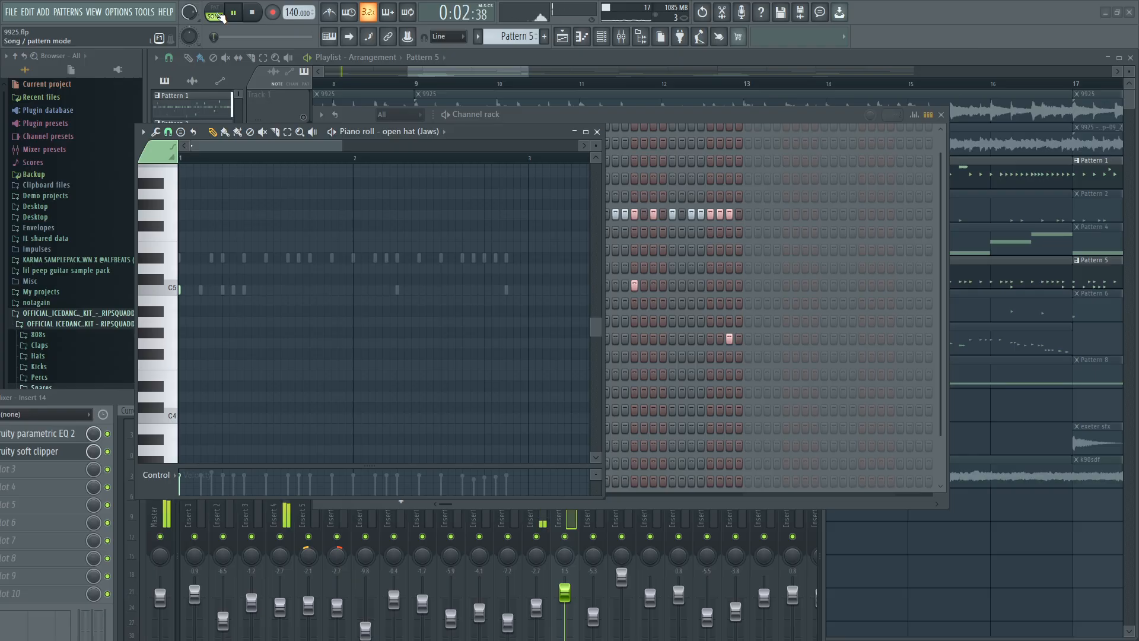
pyautogui.click(941, 114)
pyautogui.scroll(-3, 852, 325)
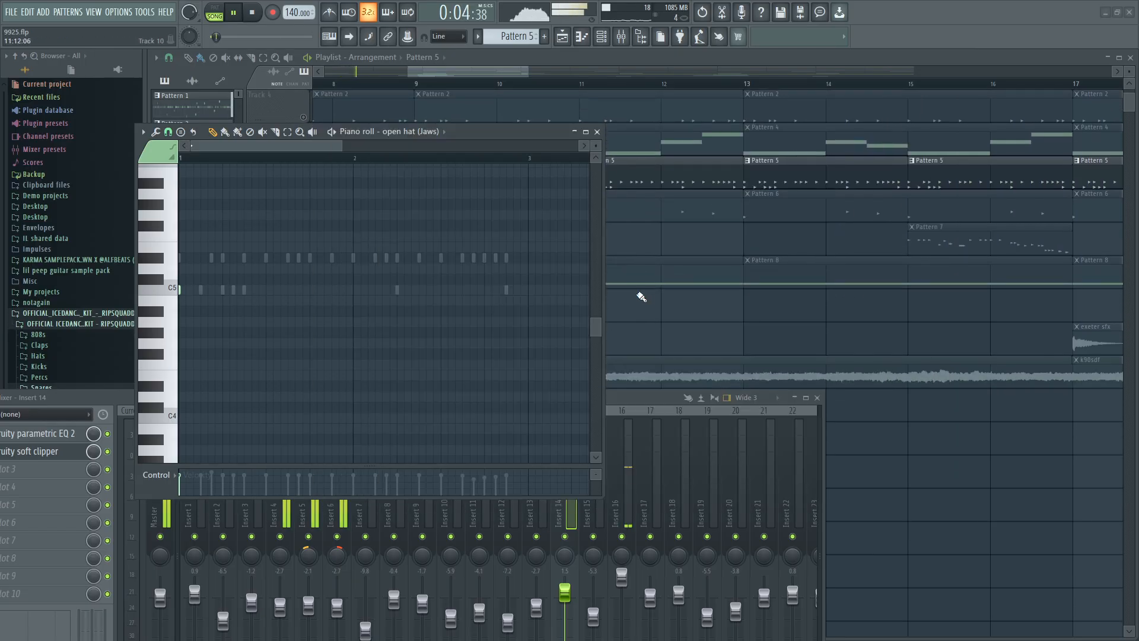
pyautogui.click(597, 132)
pyautogui.scroll(2, 275, 102)
pyautogui.scroll(1, 274, 102)
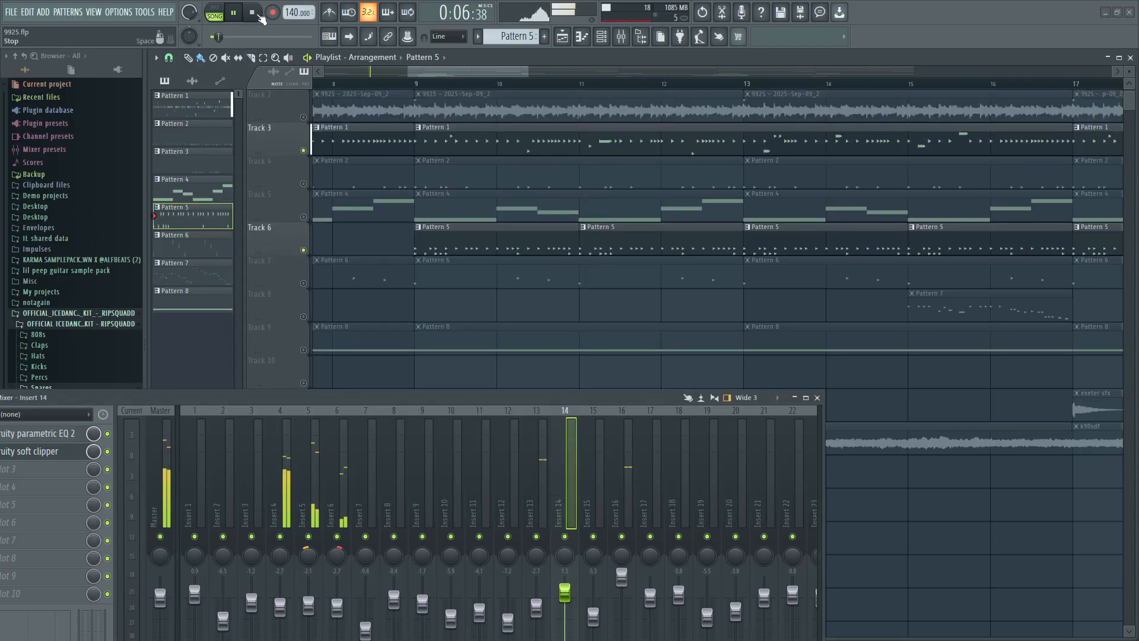
pyautogui.press('space')
# Unmute Track 7 with the Pattern 6 clips and Track 4 with the Pattern 2 clips.
pyautogui.scroll(1, 529, 233)
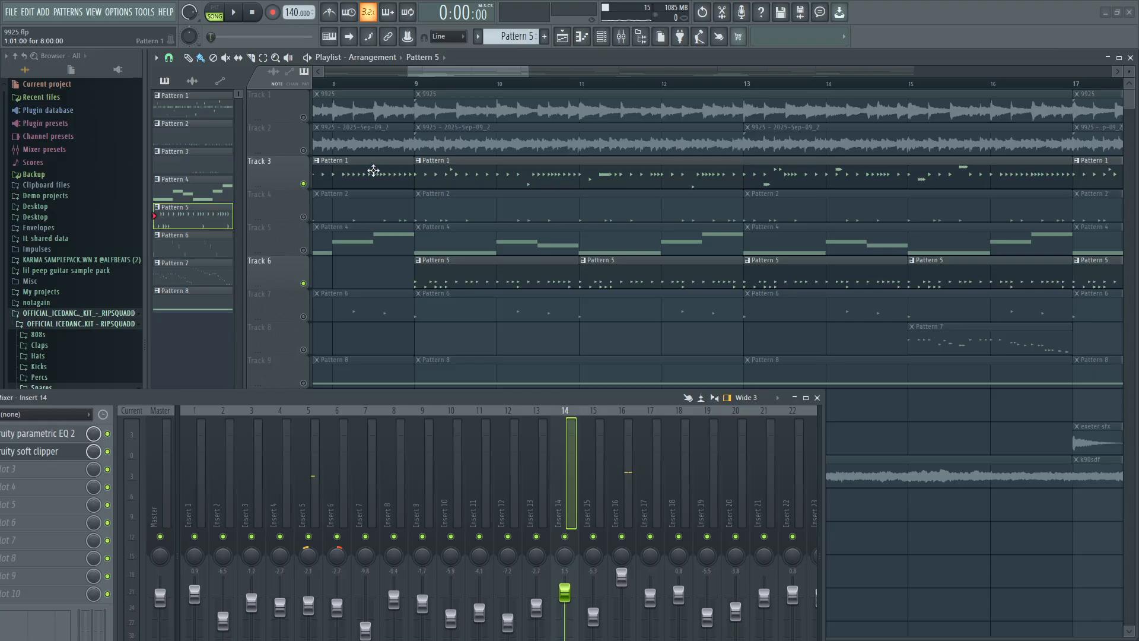
pyautogui.moveTo(347, 86)
pyautogui.mouseDown()
pyautogui.moveTo(143, 112)
pyautogui.moveTo(481, 125)
pyautogui.moveTo(456, 130)
pyautogui.moveTo(750, 187)
pyautogui.moveTo(267, 205)
pyautogui.moveTo(237, 226)
pyautogui.mouseUp()
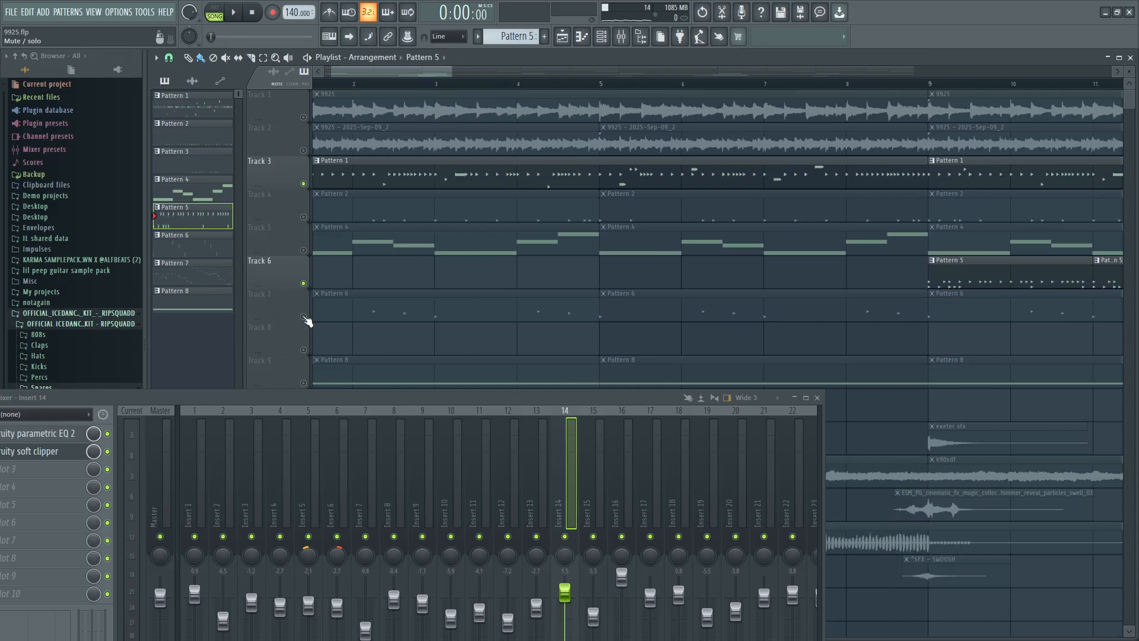
pyautogui.click(305, 318)
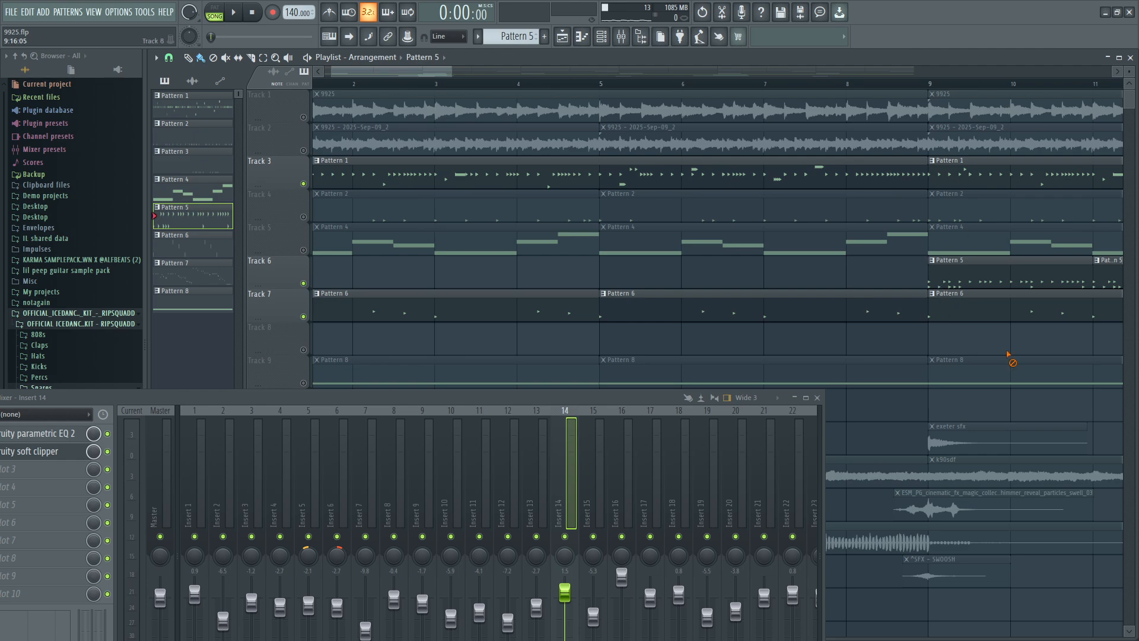
pyautogui.click(303, 217)
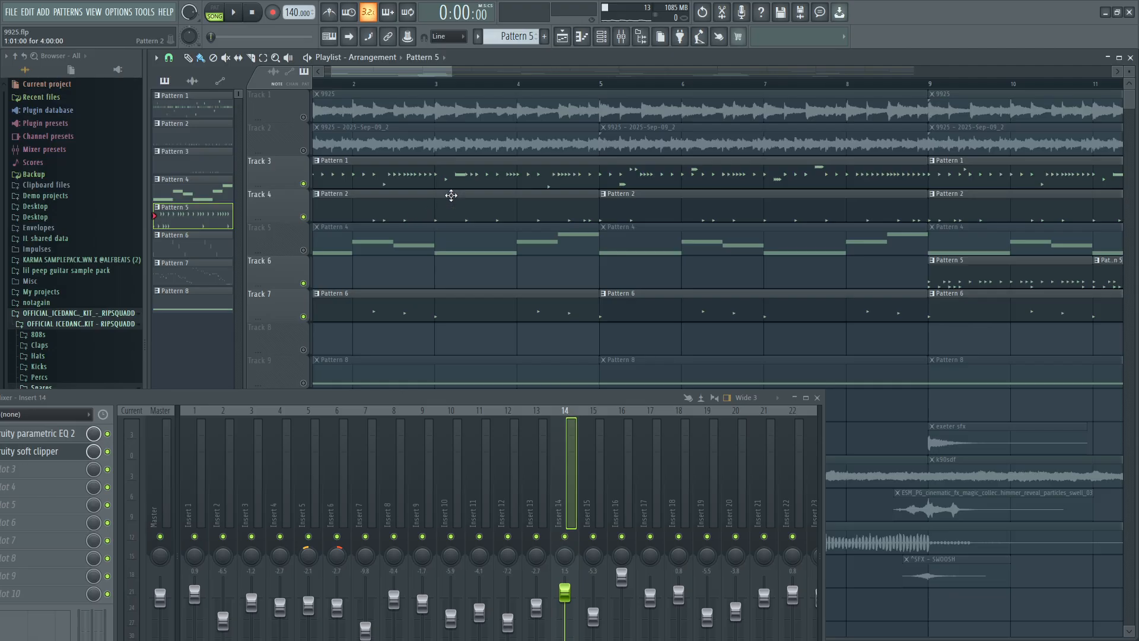
# Play Tracks 3, 4, 6 and 7 together from bar 5 in song mode.
pyautogui.keyDown('ctrl'); pyautogui.scroll(-5, 561, 205); pyautogui.keyUp('ctrl')
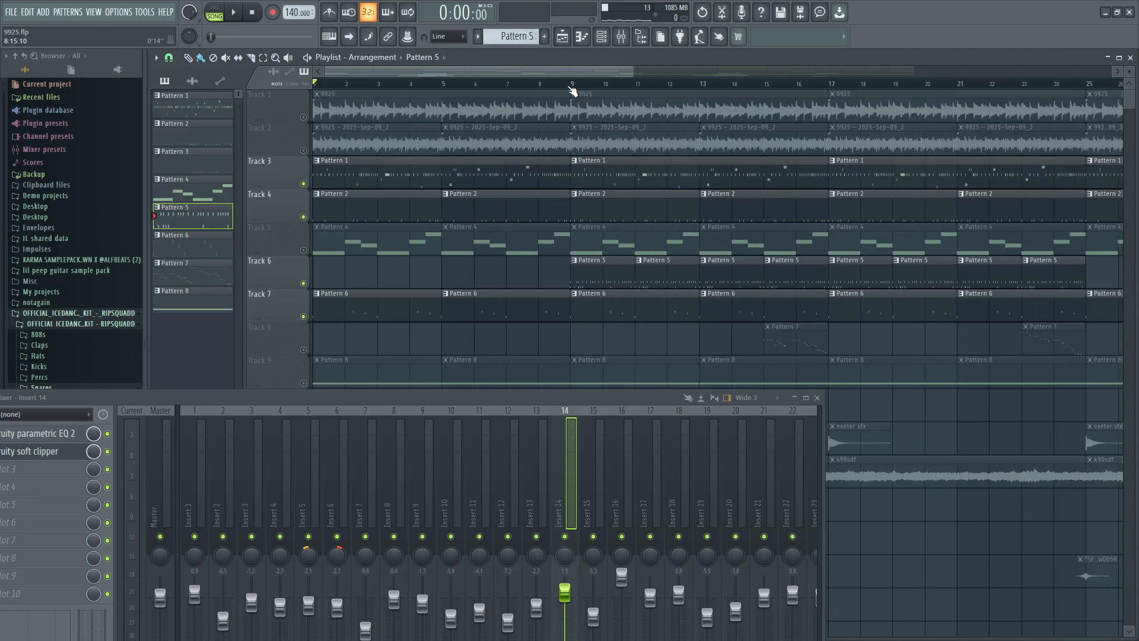
pyautogui.click(571, 86)
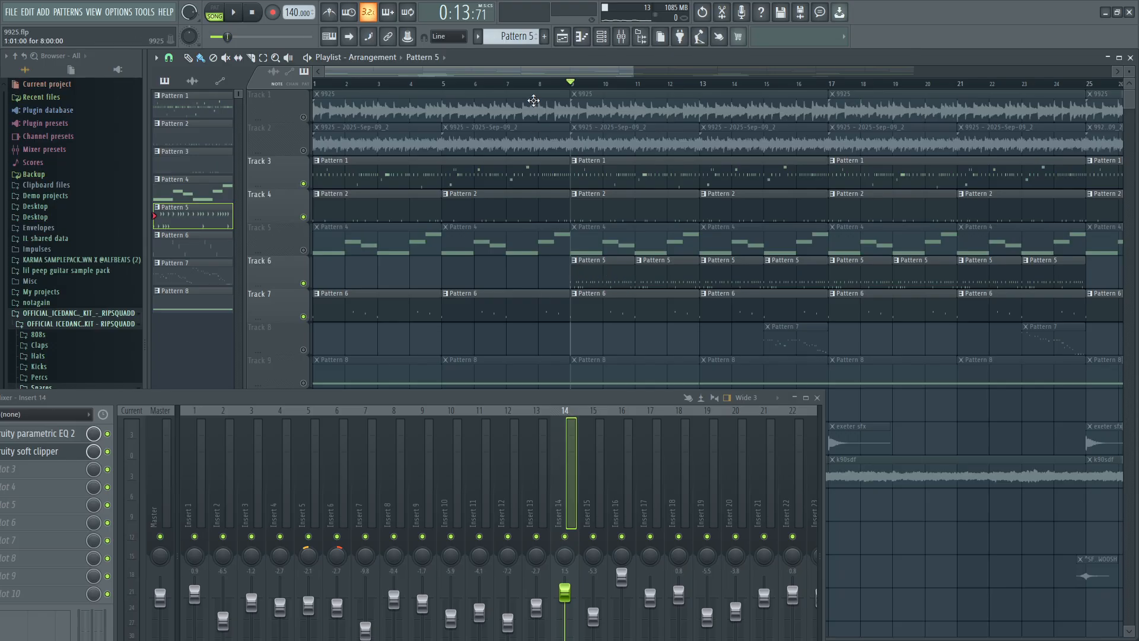
pyautogui.click(440, 84)
pyautogui.scroll(-2, 431, 259)
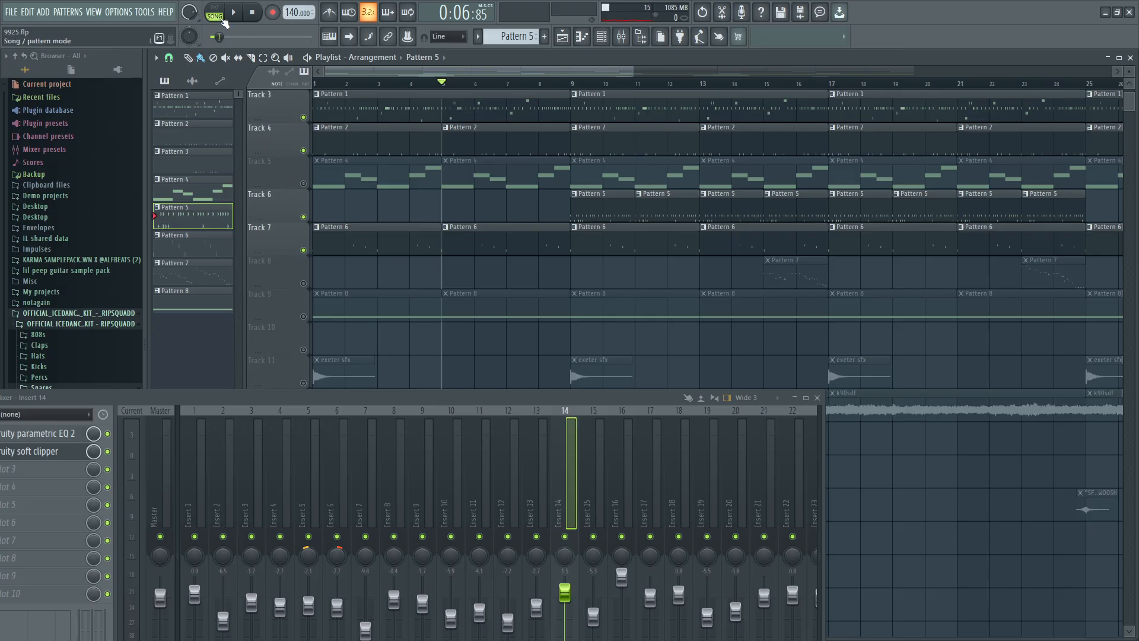
pyautogui.click(233, 12)
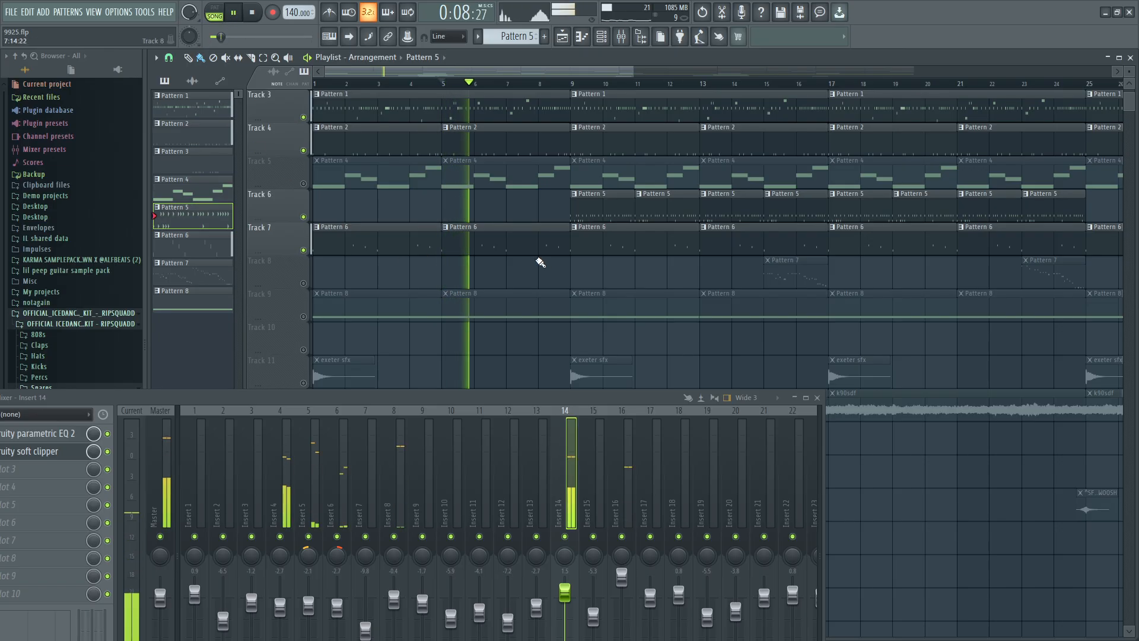
pyautogui.scroll(2, 541, 261)
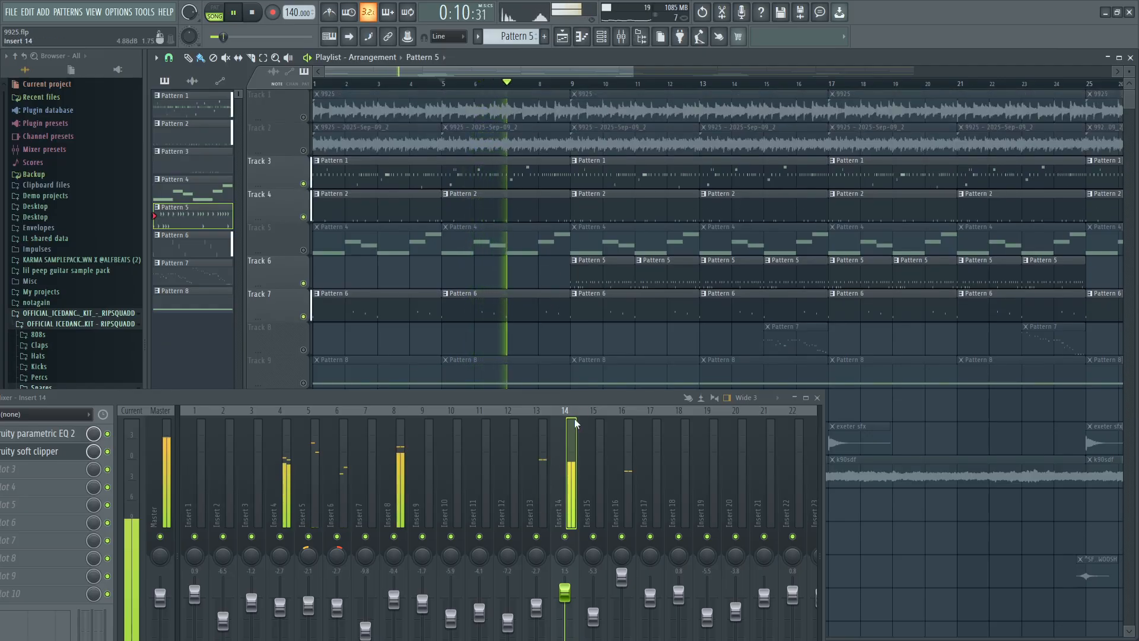
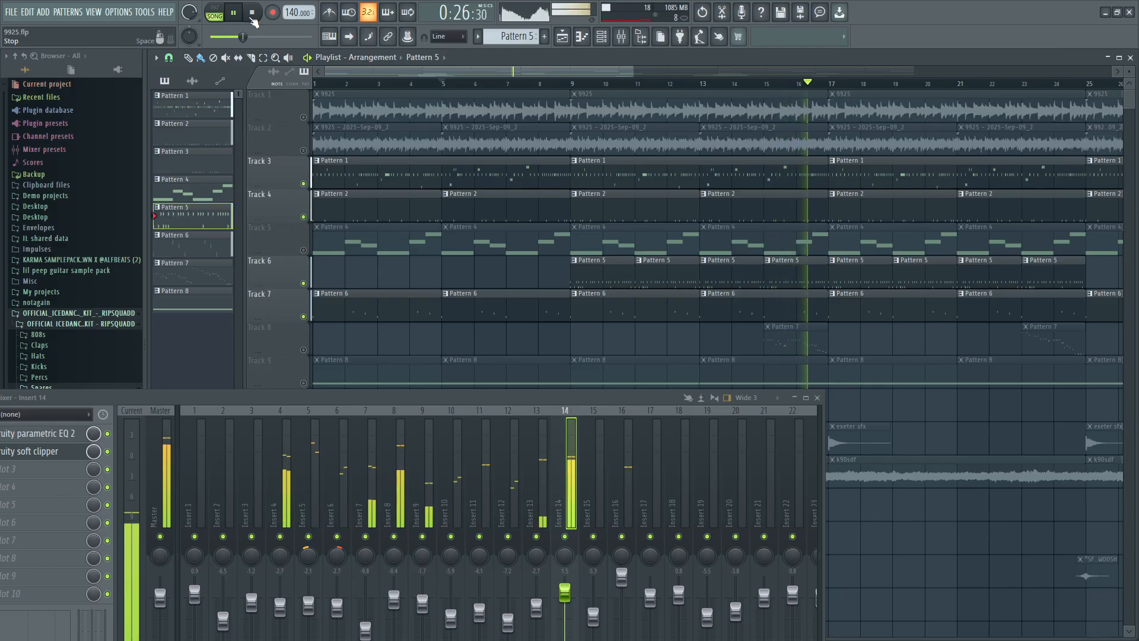
# Stop playback, open the kick piano roll from the Pattern 2 clip at bar 5, and play the arrangement with its notes in view.
pyautogui.click(253, 16)
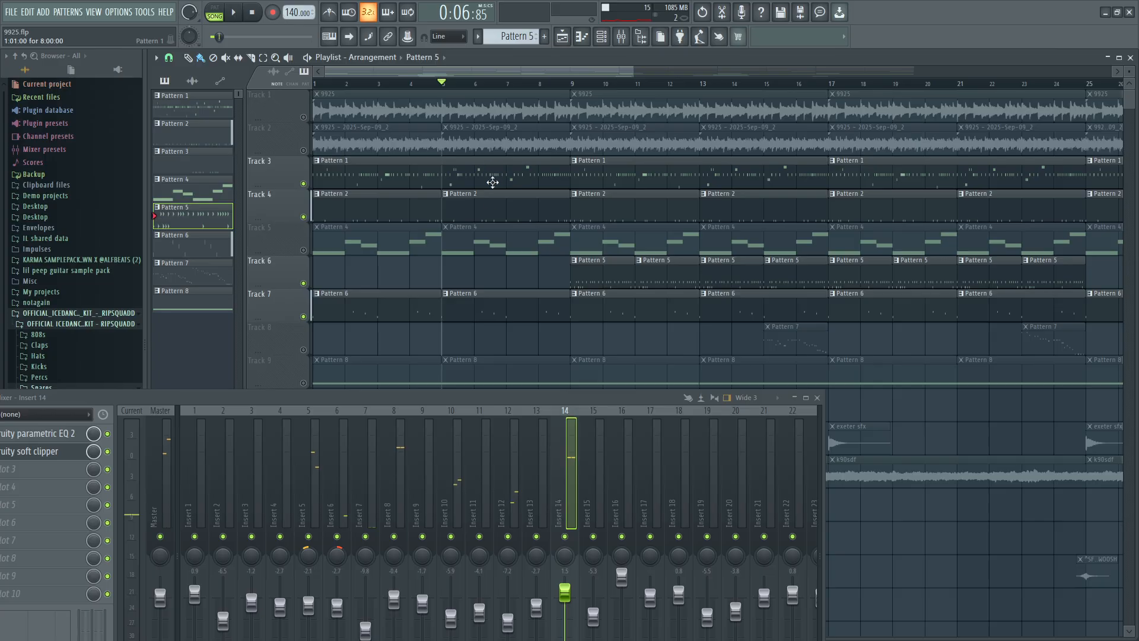
pyautogui.doubleClick(499, 207)
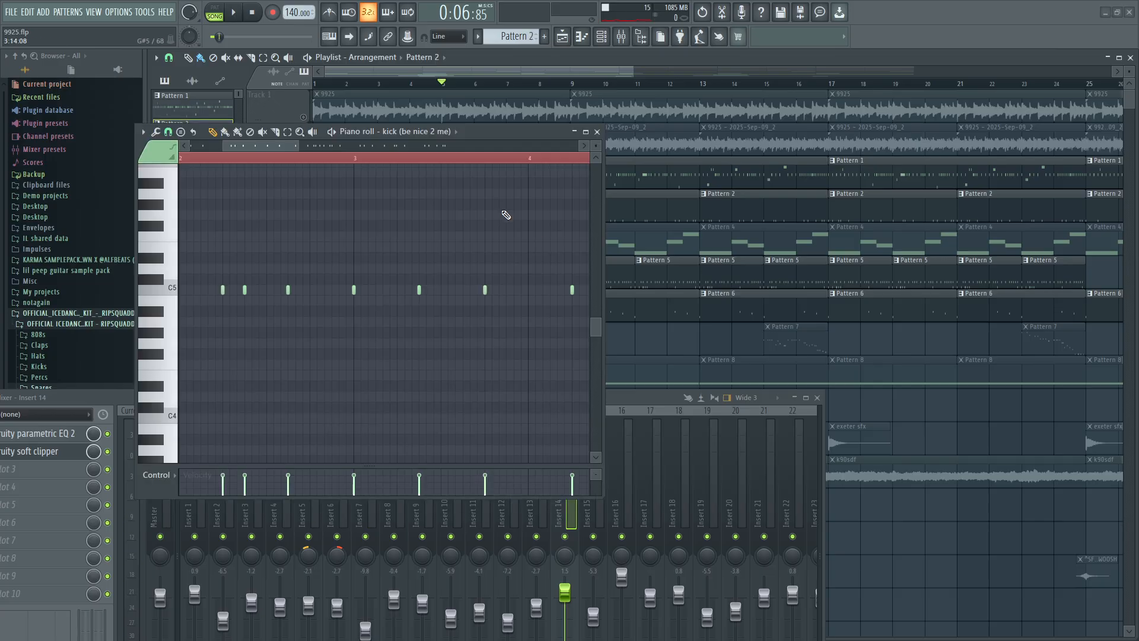
pyautogui.scroll(-5, 437, 249)
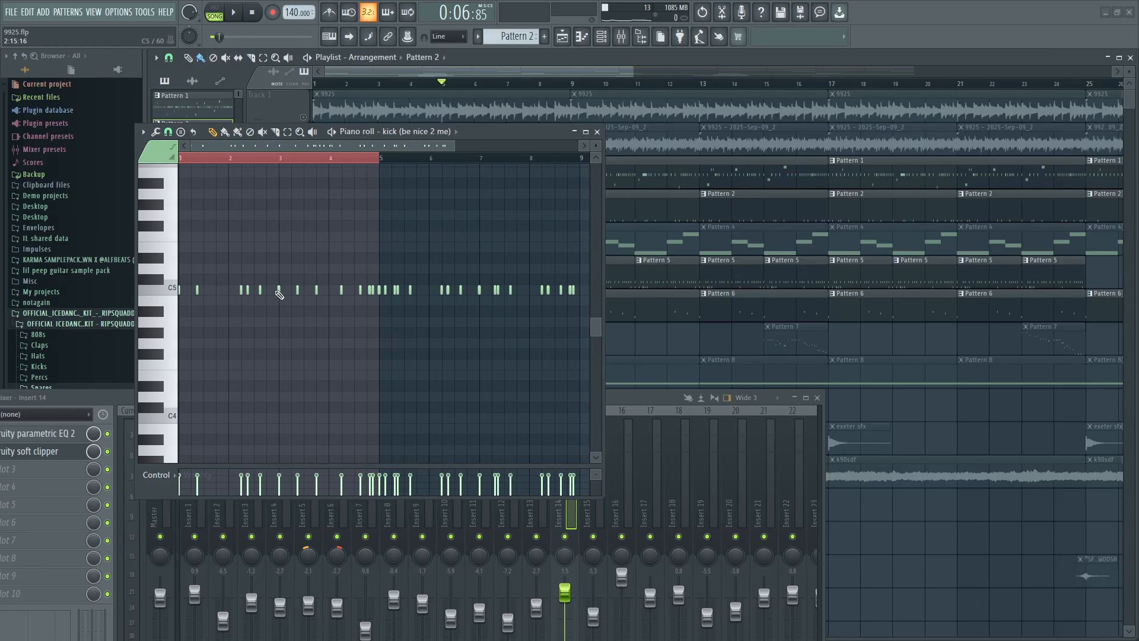
pyautogui.click(237, 17)
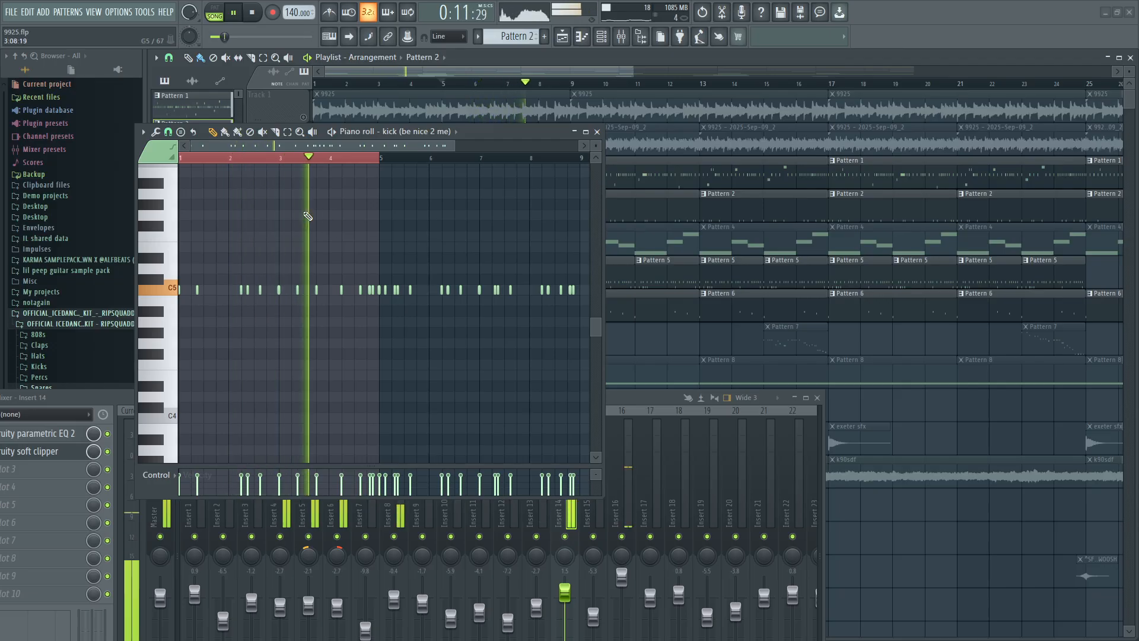
pyautogui.click(251, 22)
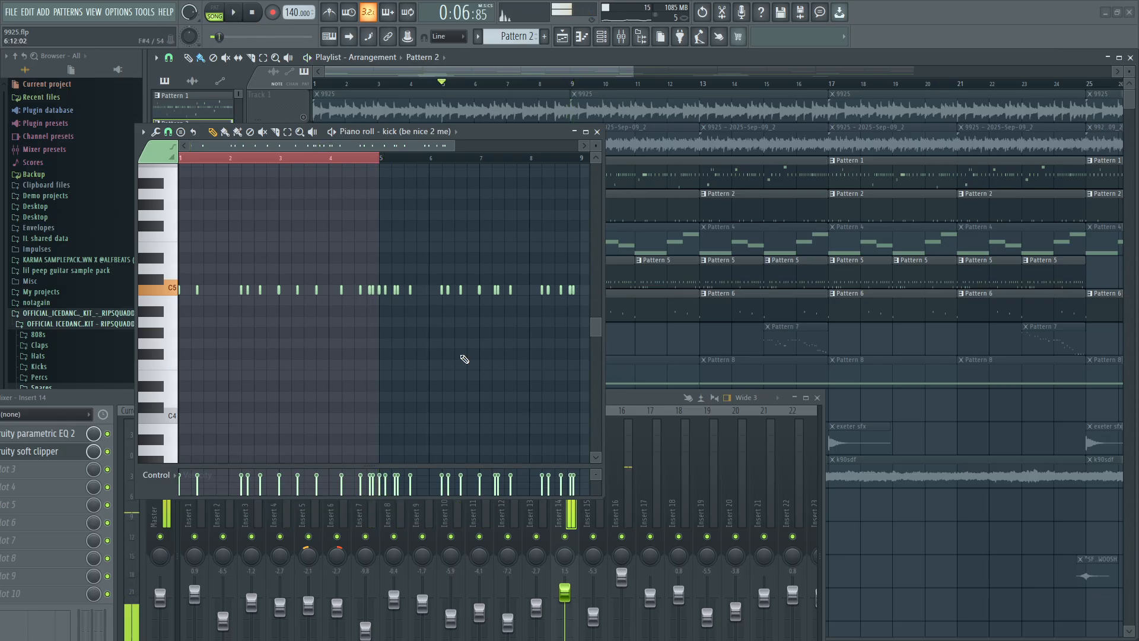
# Play the kick notes from late in bar 4 of Pattern 2 into bar 5, and stop playback.
pyautogui.click(365, 159)
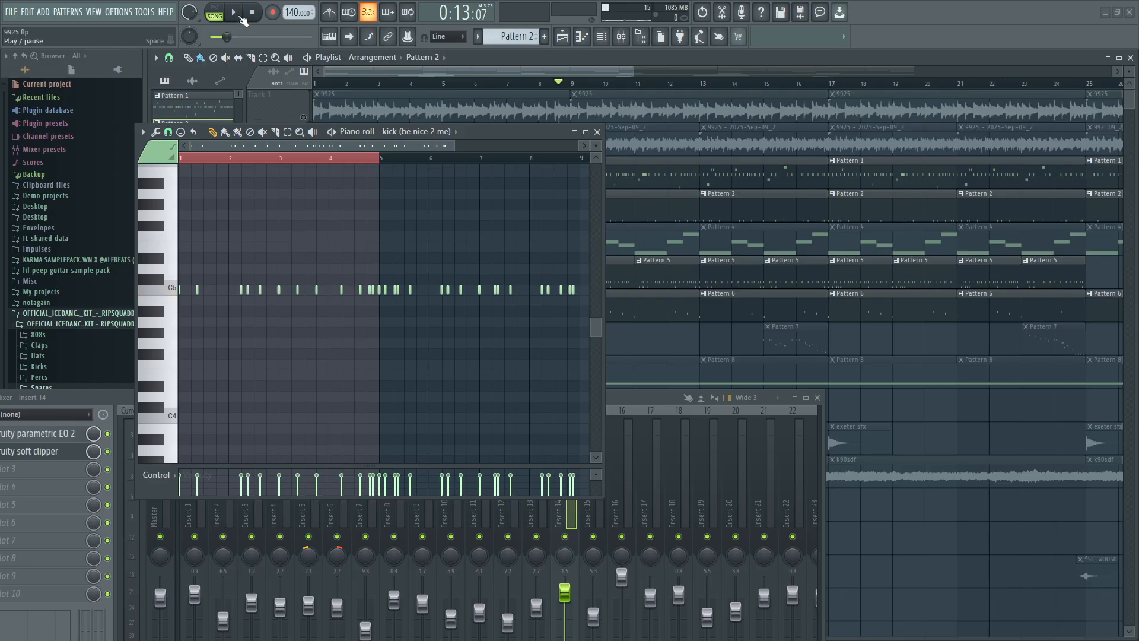
pyautogui.click(235, 13)
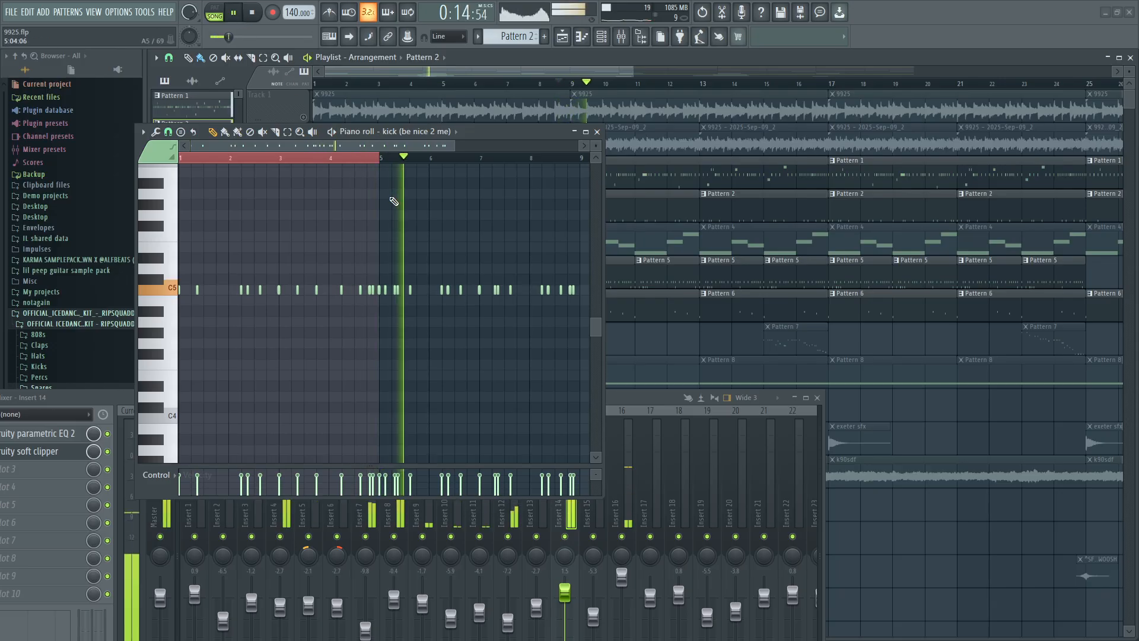
pyautogui.press('space')
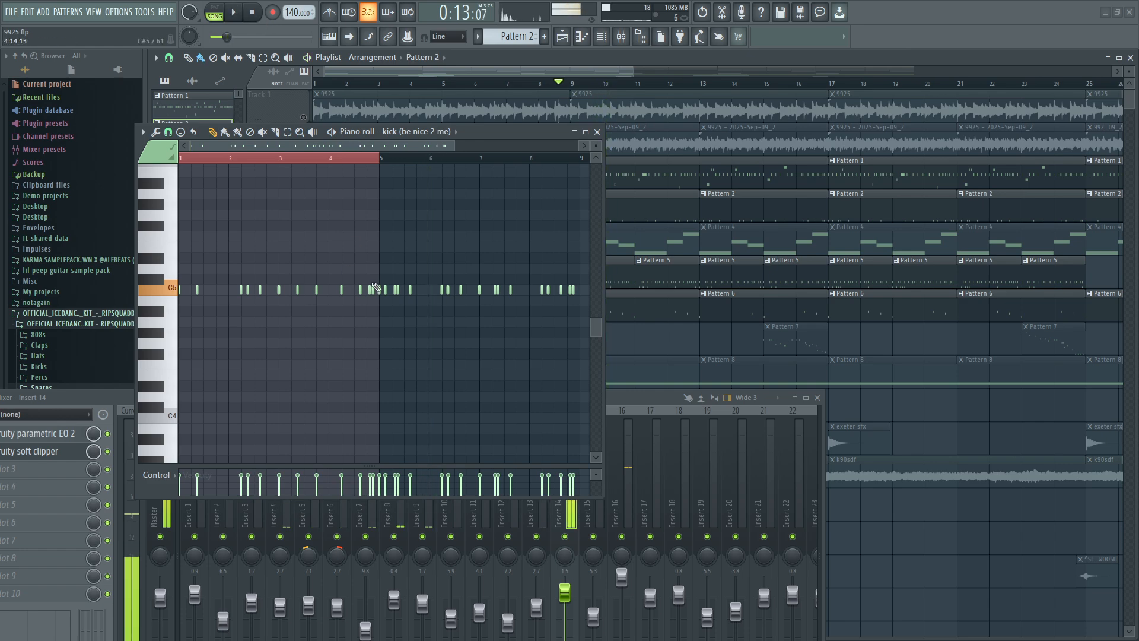
# Change the piano roll's snap setting and play the kick notes from bar 5 of Pattern 2.
pyautogui.scroll(4, 406, 297)
pyautogui.scroll(4, 406, 296)
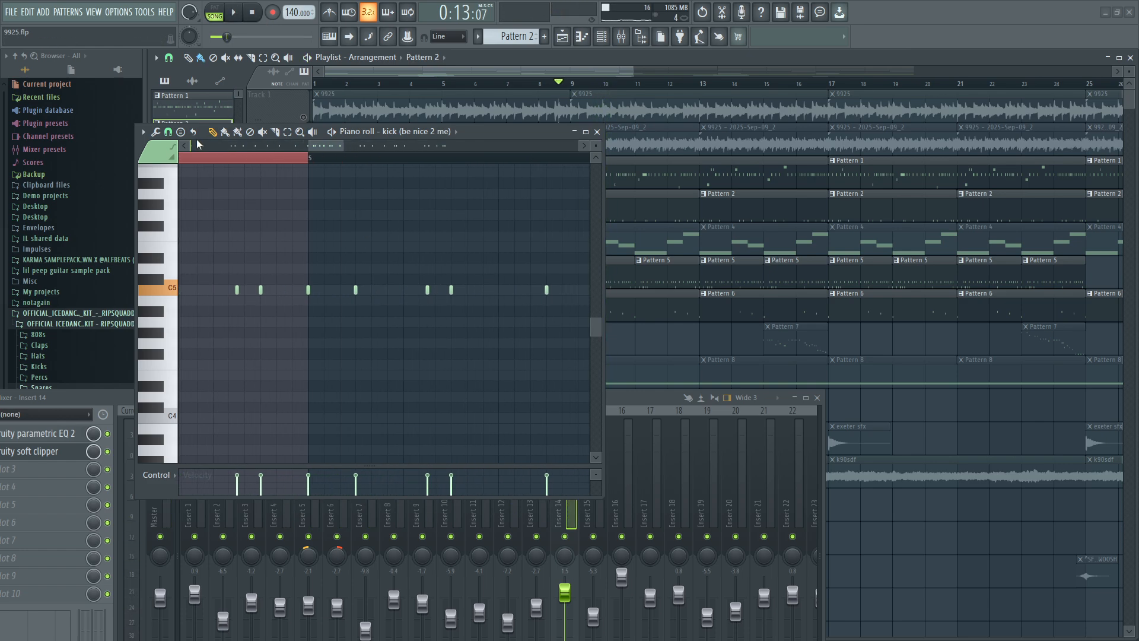
pyautogui.click(169, 132)
pyautogui.click(177, 267)
pyautogui.scroll(-4, 393, 313)
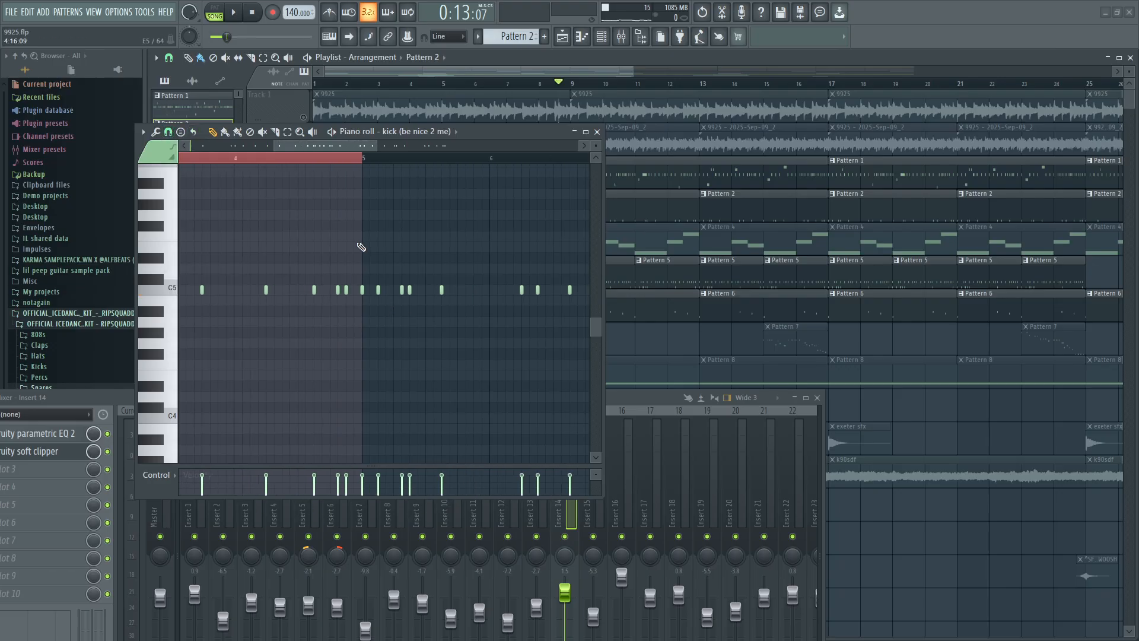
pyautogui.scroll(2, 355, 166)
pyautogui.keyDown('ctrl'); pyautogui.click(353, 163); pyautogui.keyUp('ctrl')
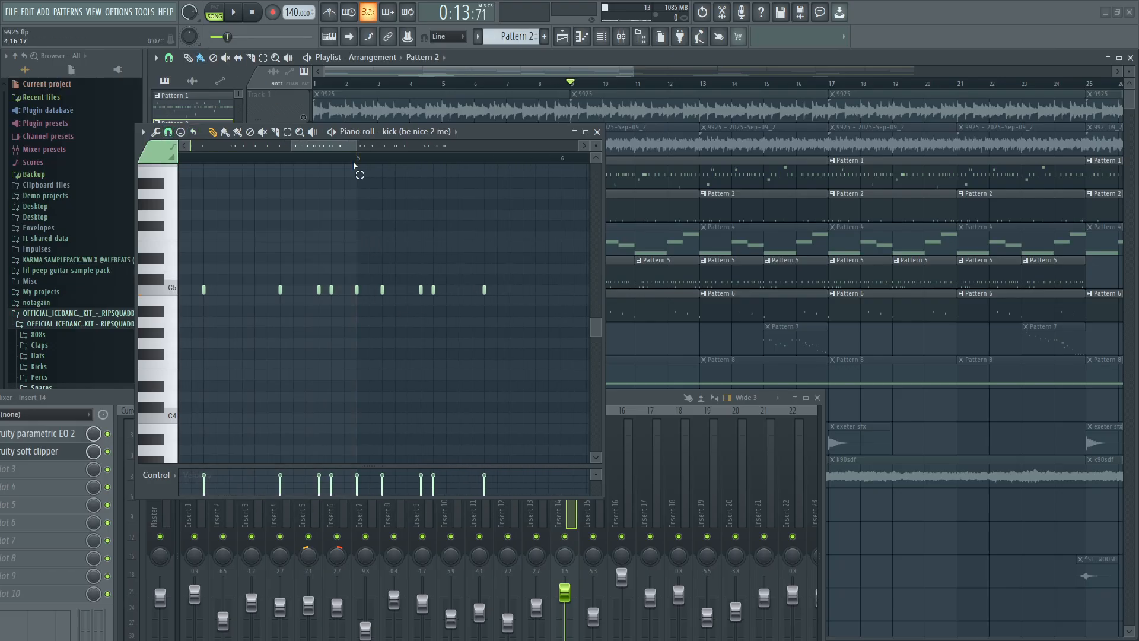
pyautogui.scroll(-2, 358, 166)
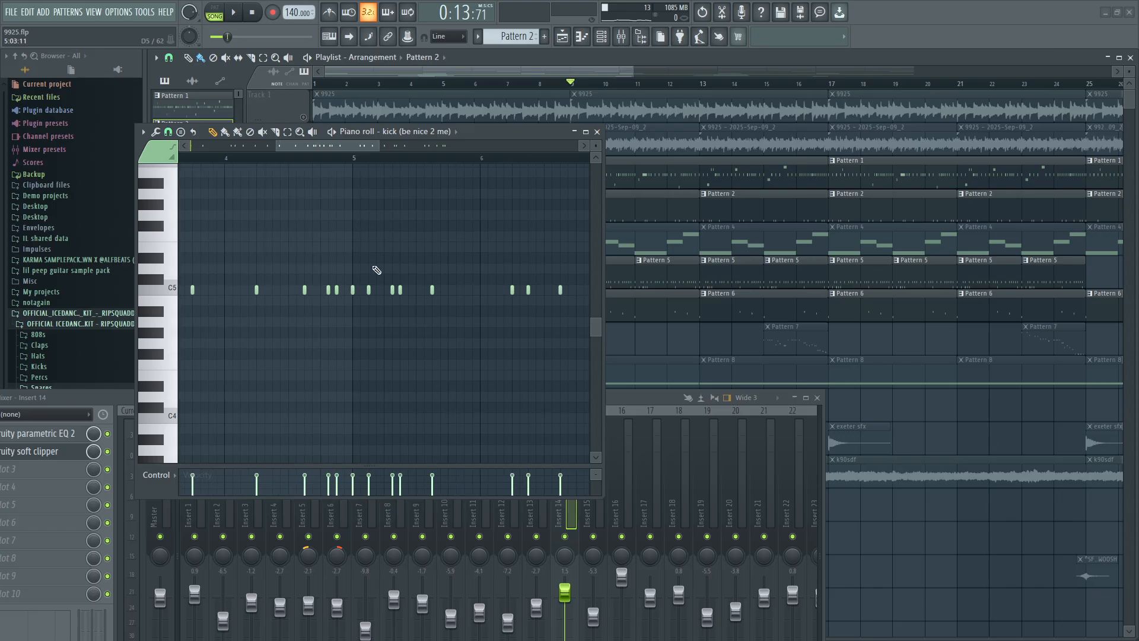
pyautogui.scroll(3, 379, 273)
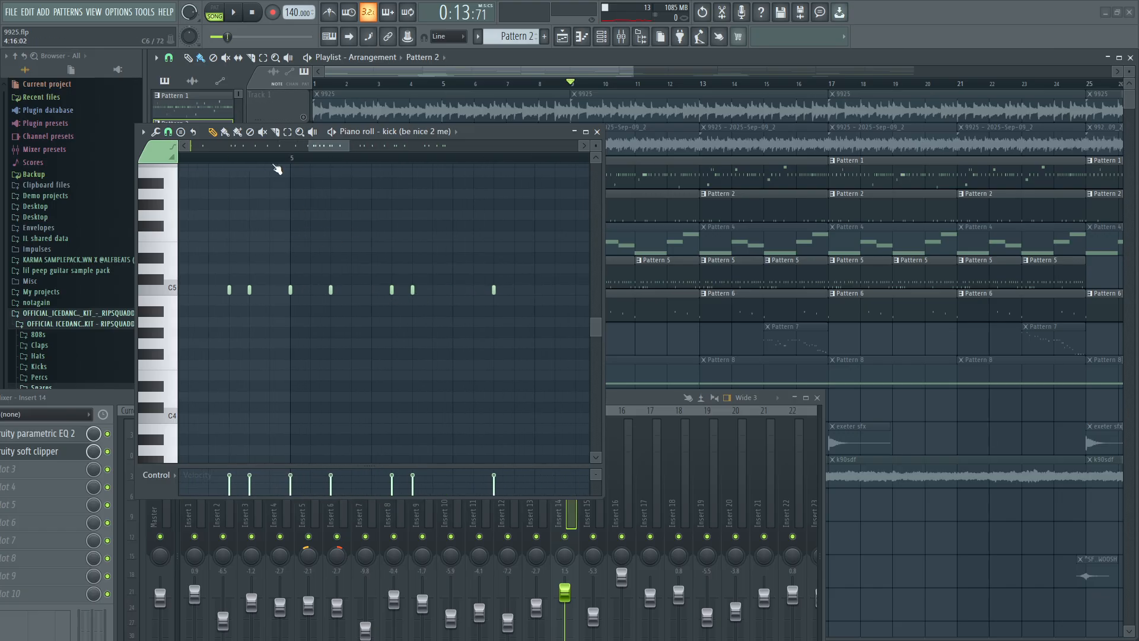
pyautogui.click(234, 18)
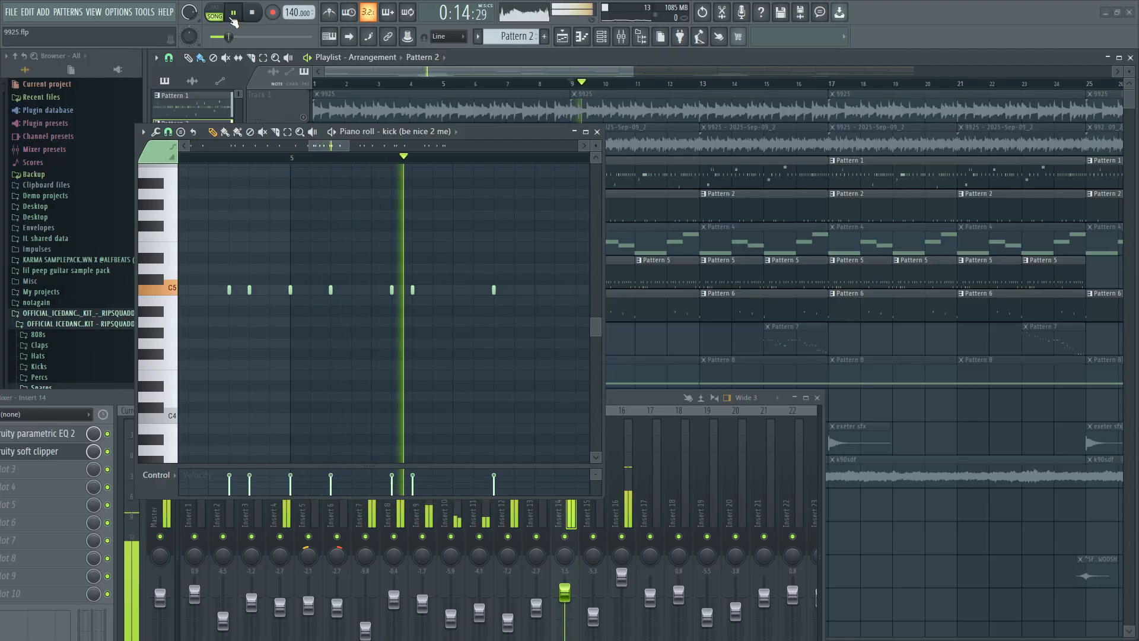
pyautogui.press('space')
# Play the kick notes from bar 11 of the arrangement in song mode, and stop playback.
pyautogui.scroll(-2, 277, 316)
pyautogui.scroll(-3, 277, 317)
pyautogui.scroll(2, 374, 296)
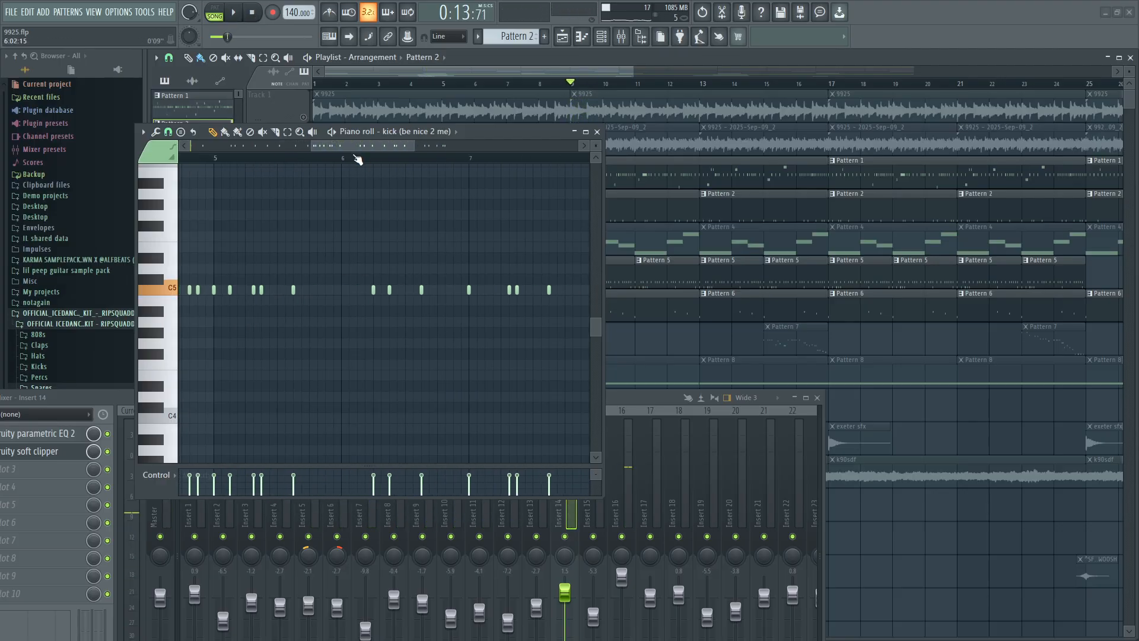
pyautogui.click(338, 160)
pyautogui.scroll(-2, 475, 176)
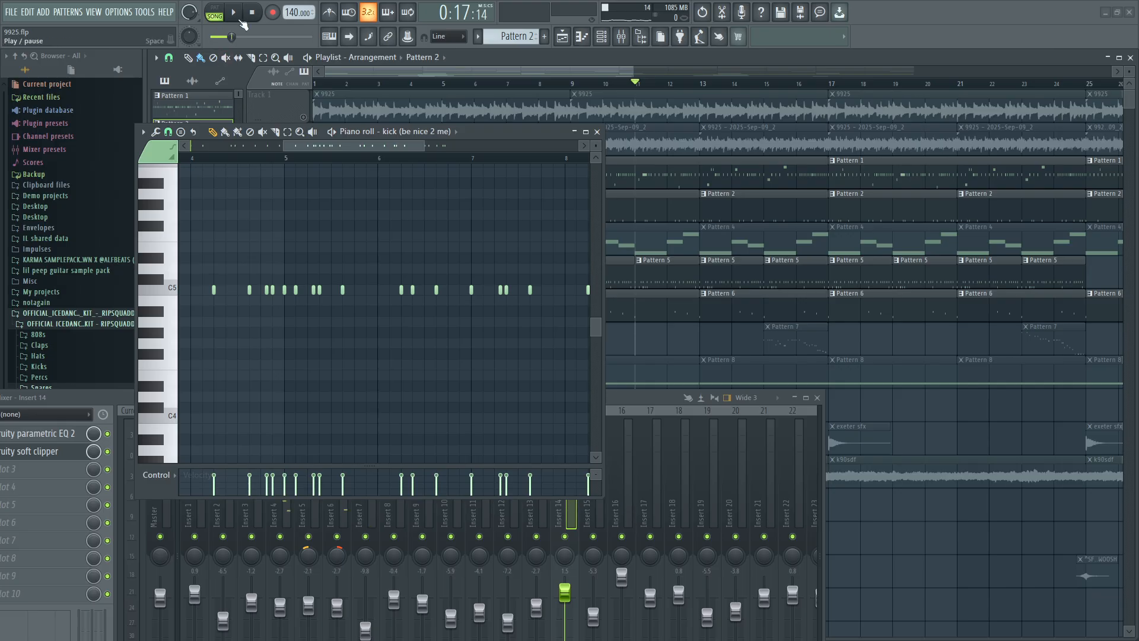
pyautogui.click(234, 13)
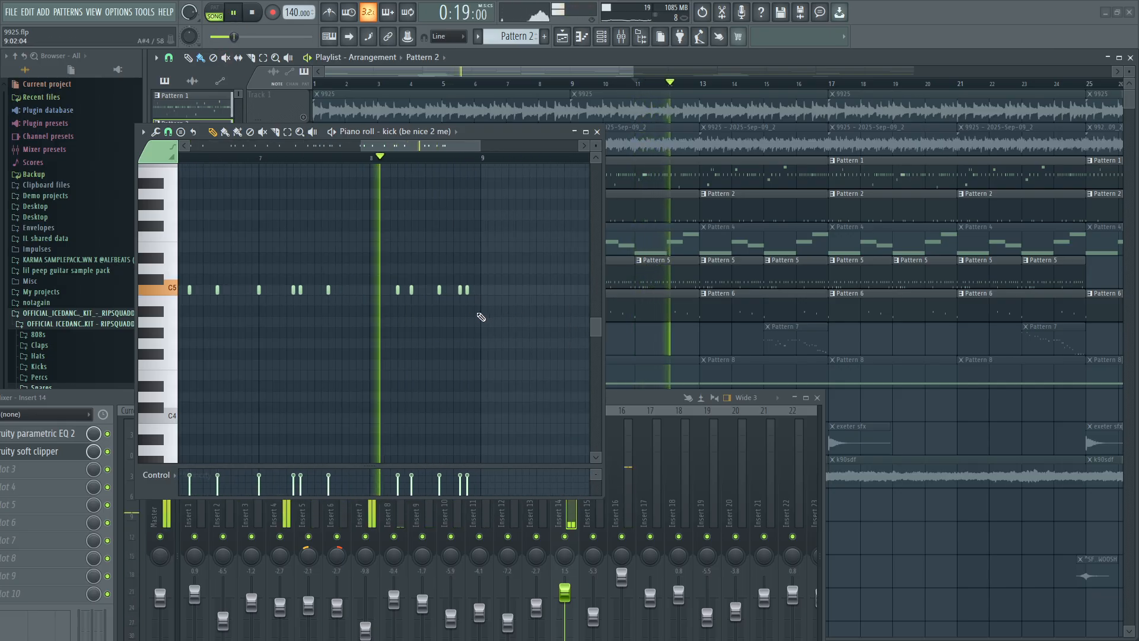
pyautogui.press('space')
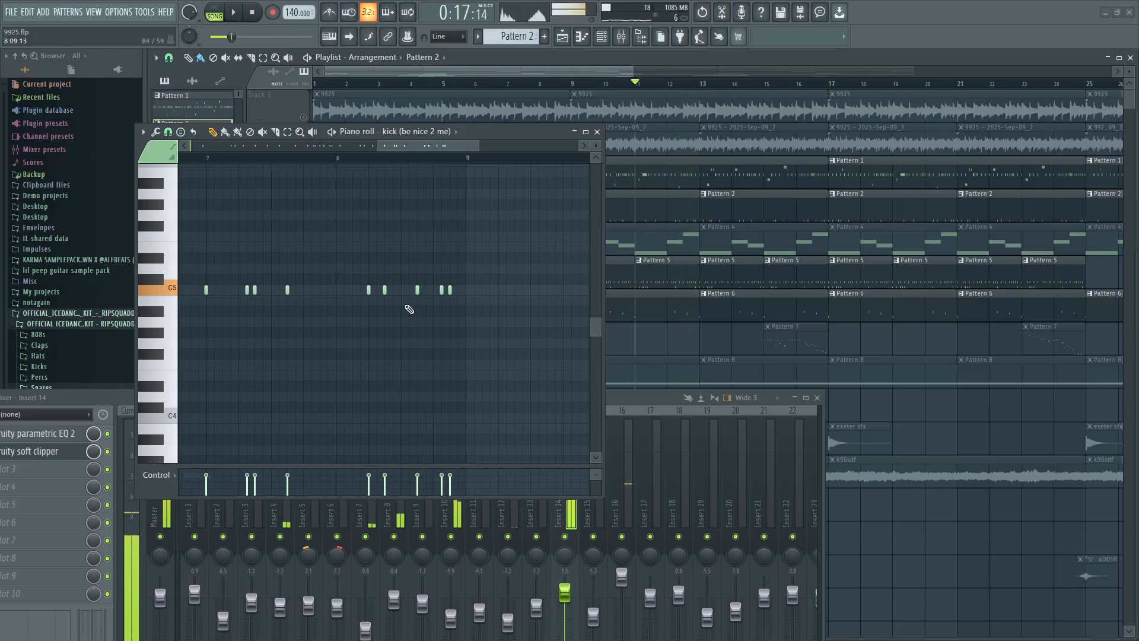
# Play the kick notes from bar 12 of the arrangement, examine the kick placement around pattern bar 5, and close the piano roll.
pyautogui.scroll(2, 377, 302)
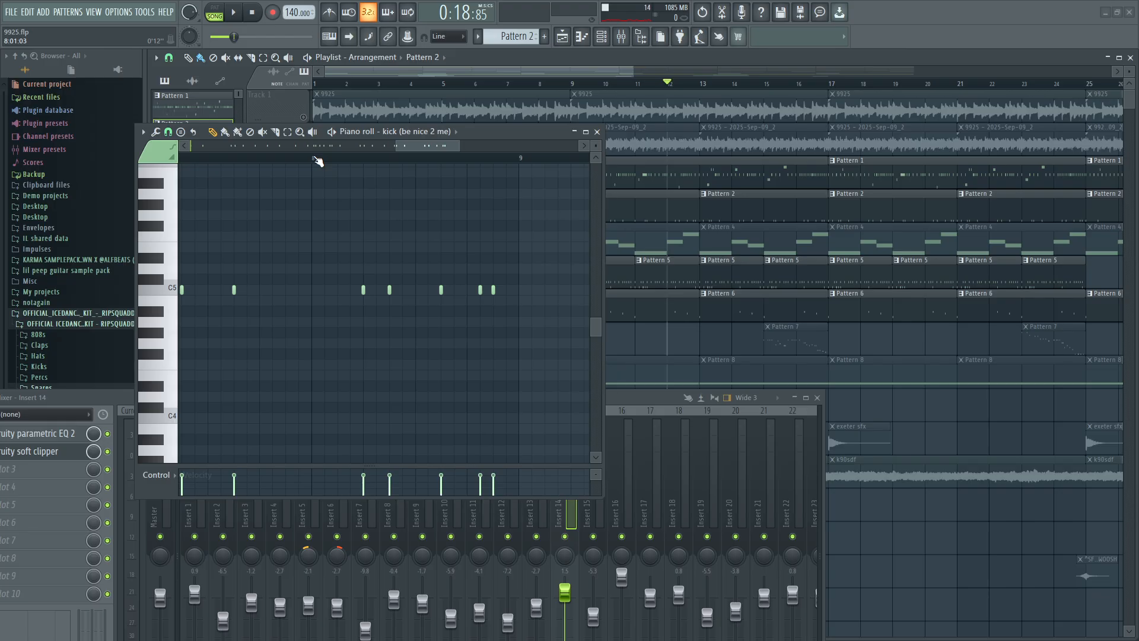
pyautogui.click(235, 17)
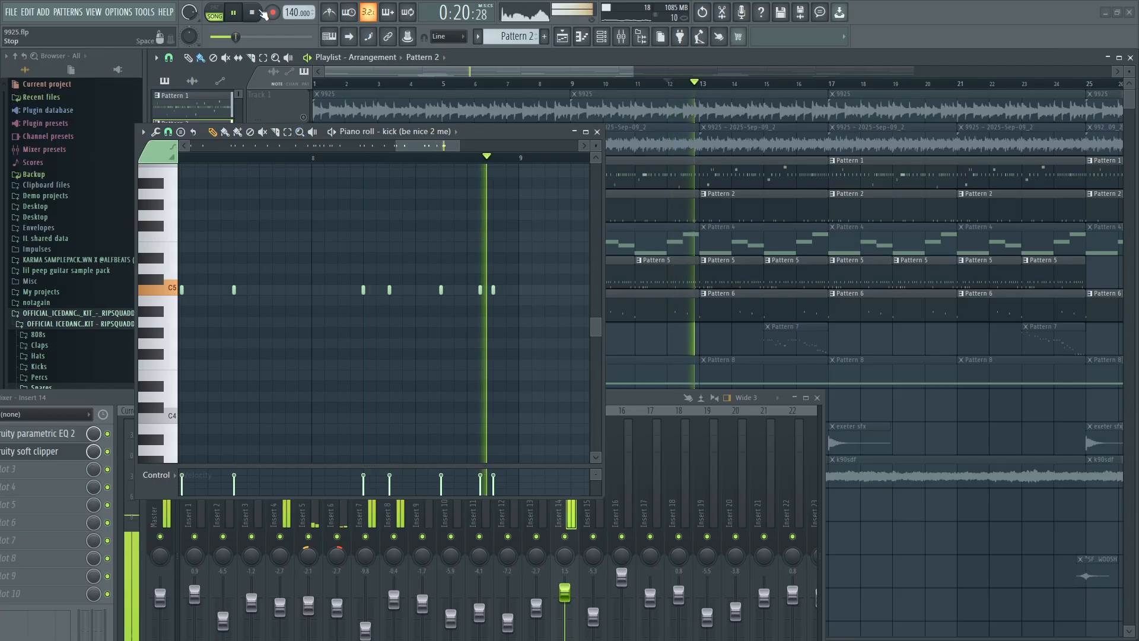
pyautogui.scroll(-8, 333, 344)
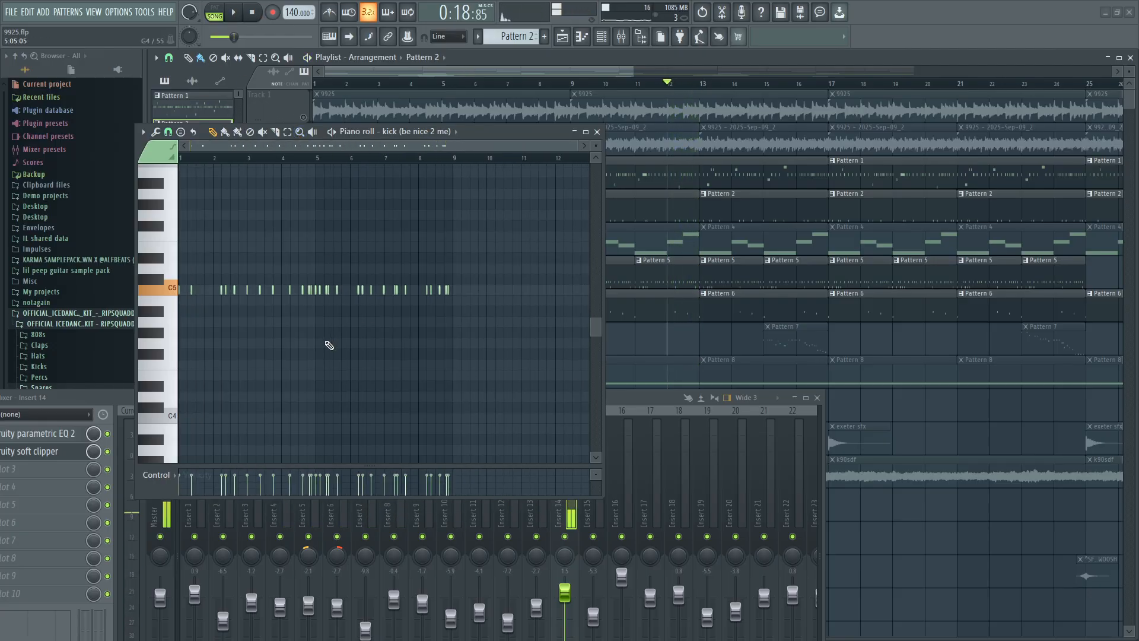
pyautogui.scroll(6, 309, 328)
pyautogui.scroll(2, 310, 327)
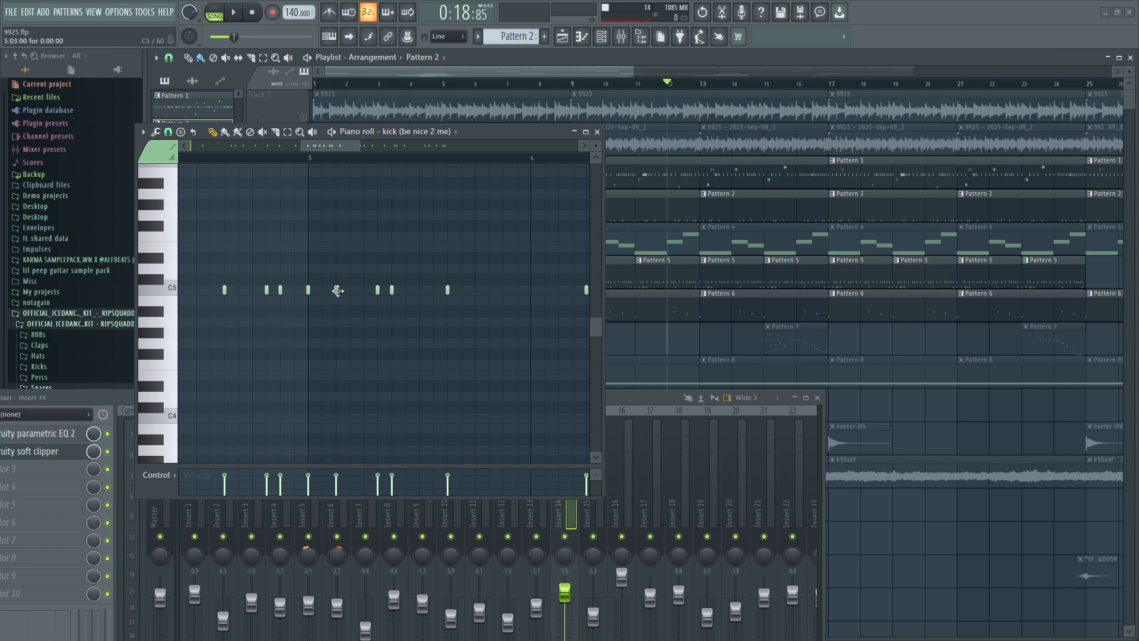
pyautogui.scroll(-5, 335, 292)
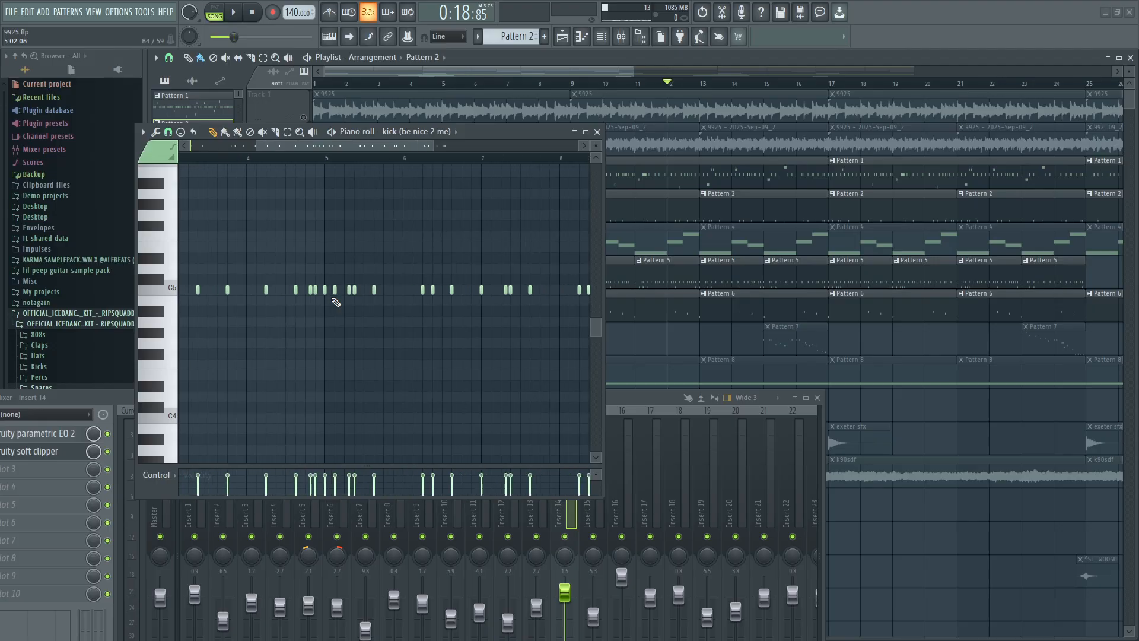
pyautogui.click(597, 133)
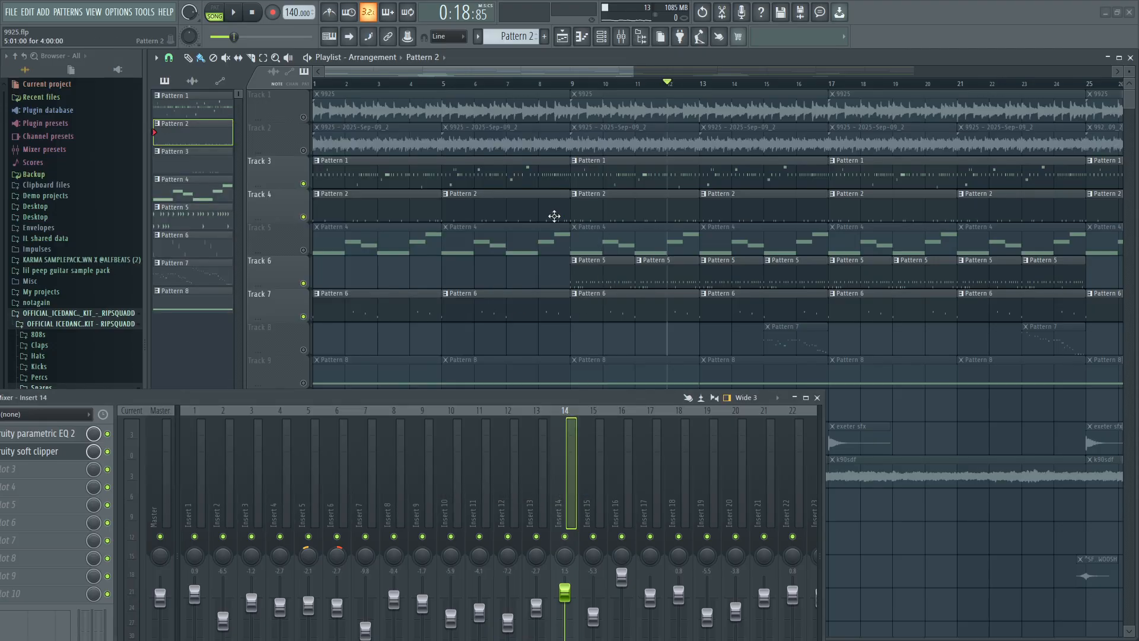
# Set the playback position to bar 9 of the arrangement and reposition the mixer window so its full height shows.
pyautogui.moveTo(492, 395); pyautogui.dragTo(620, 451)
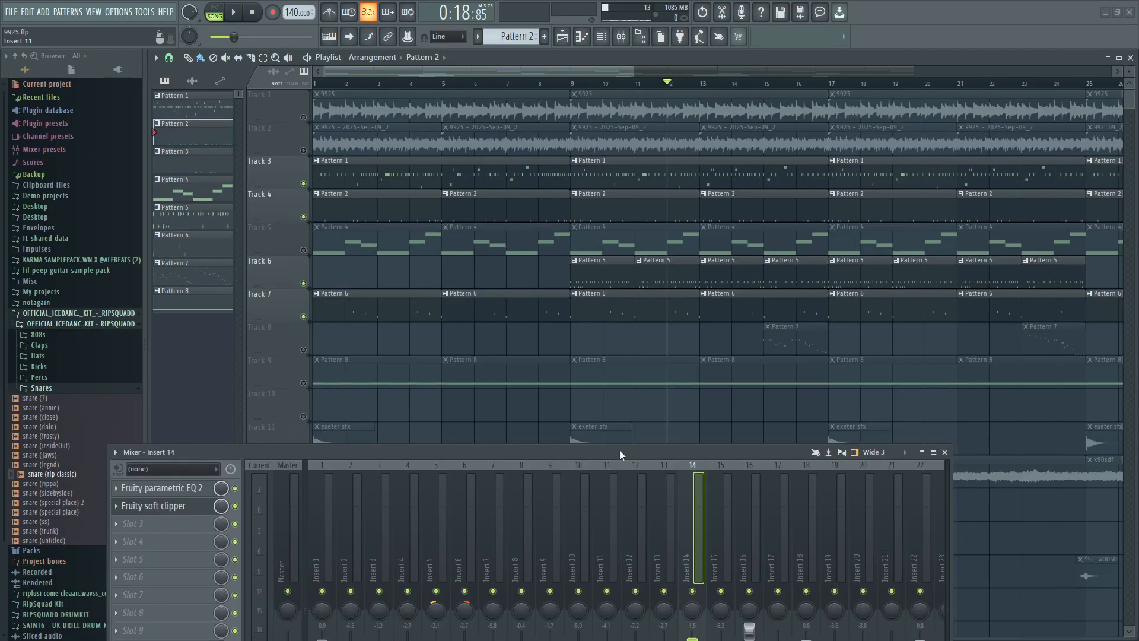
pyautogui.click(570, 83)
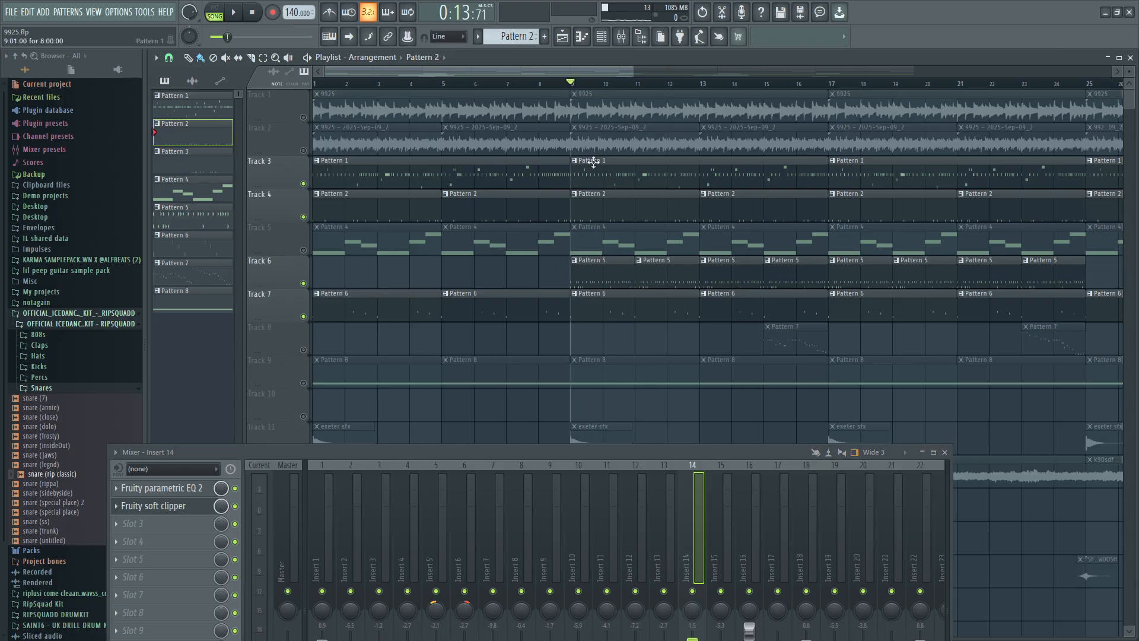
pyautogui.moveTo(568, 454); pyautogui.dragTo(611, 266)
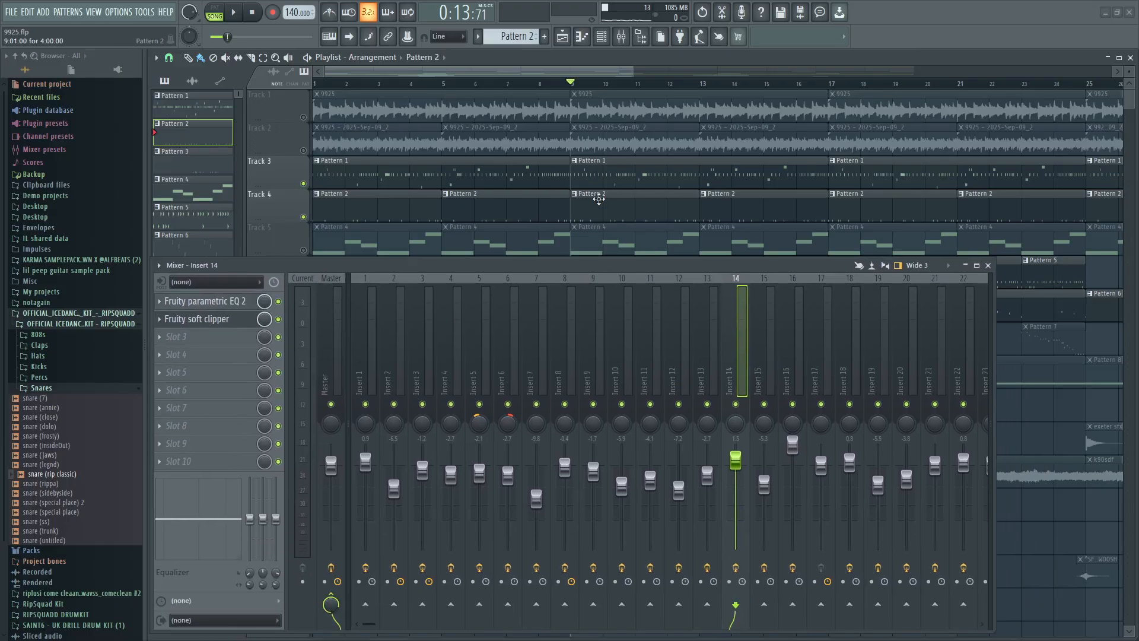
pyautogui.doubleClick(599, 200)
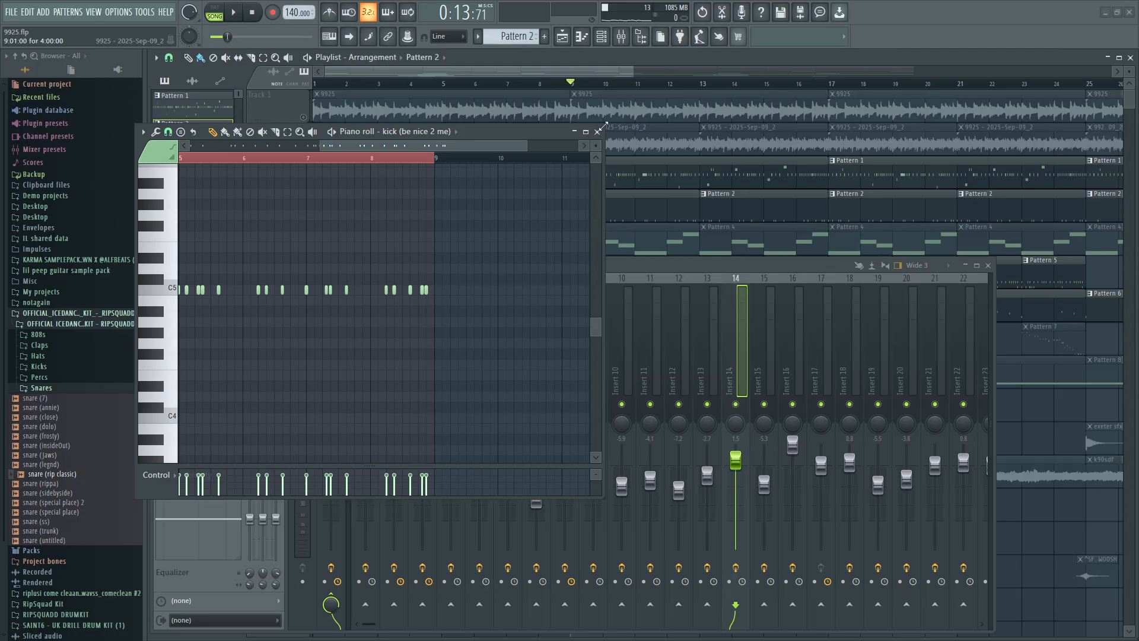
pyautogui.click(597, 132)
pyautogui.click(621, 36)
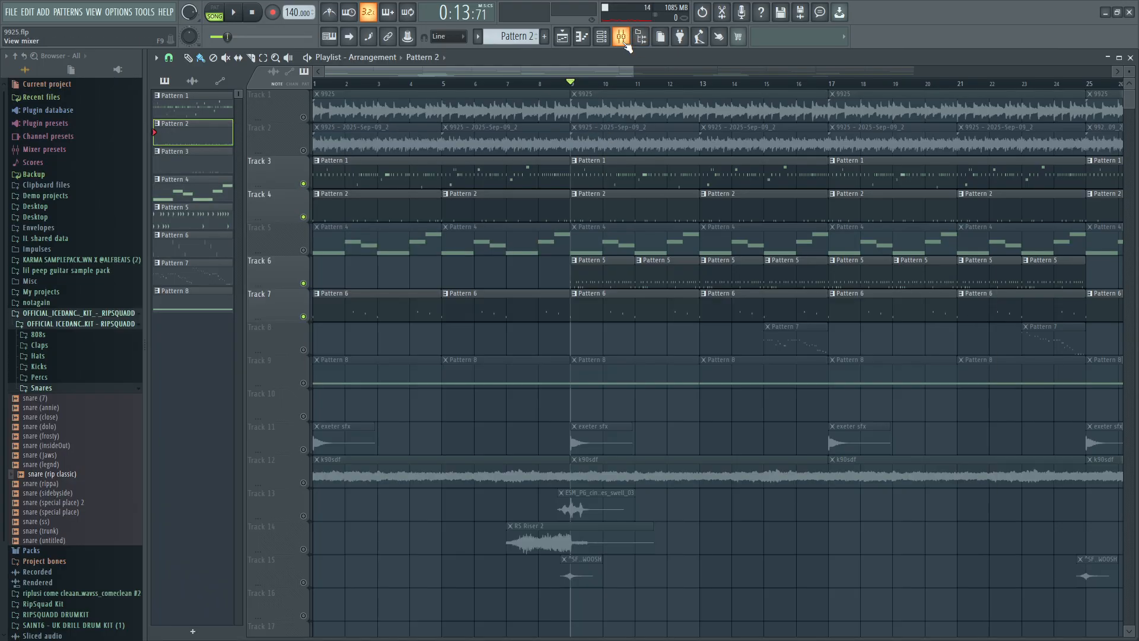
pyautogui.click(621, 37)
# Select mixer Insert 11, reposition the mixer, and view the channel rack for Pattern 2 before closing it.
pyautogui.click(662, 428)
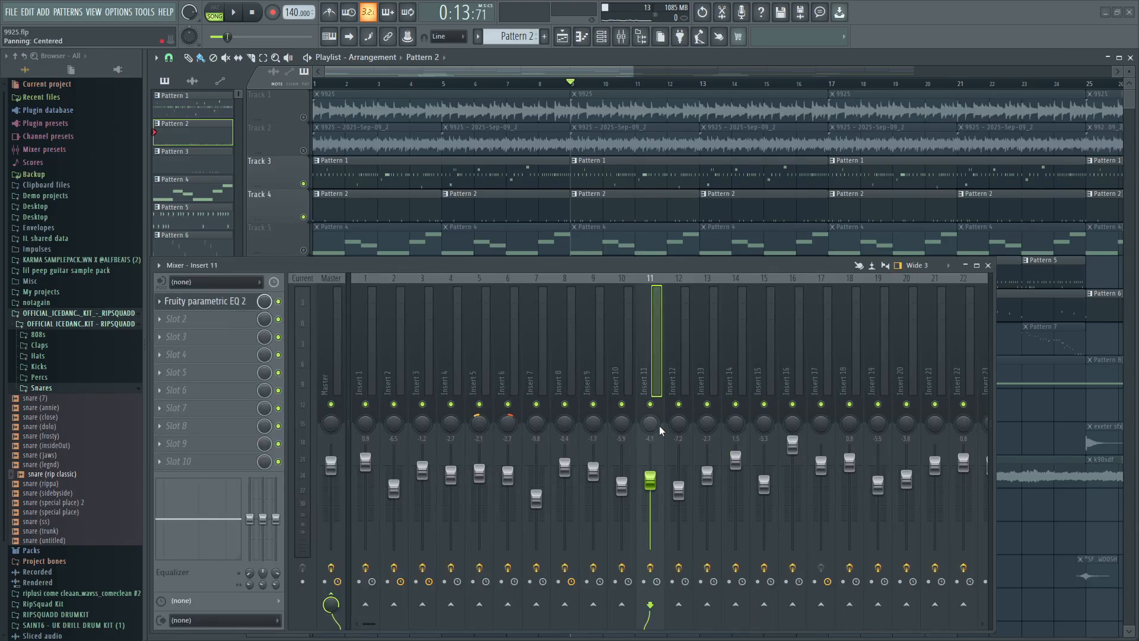
pyautogui.moveTo(497, 267); pyautogui.dragTo(592, 319)
pyautogui.click(601, 37)
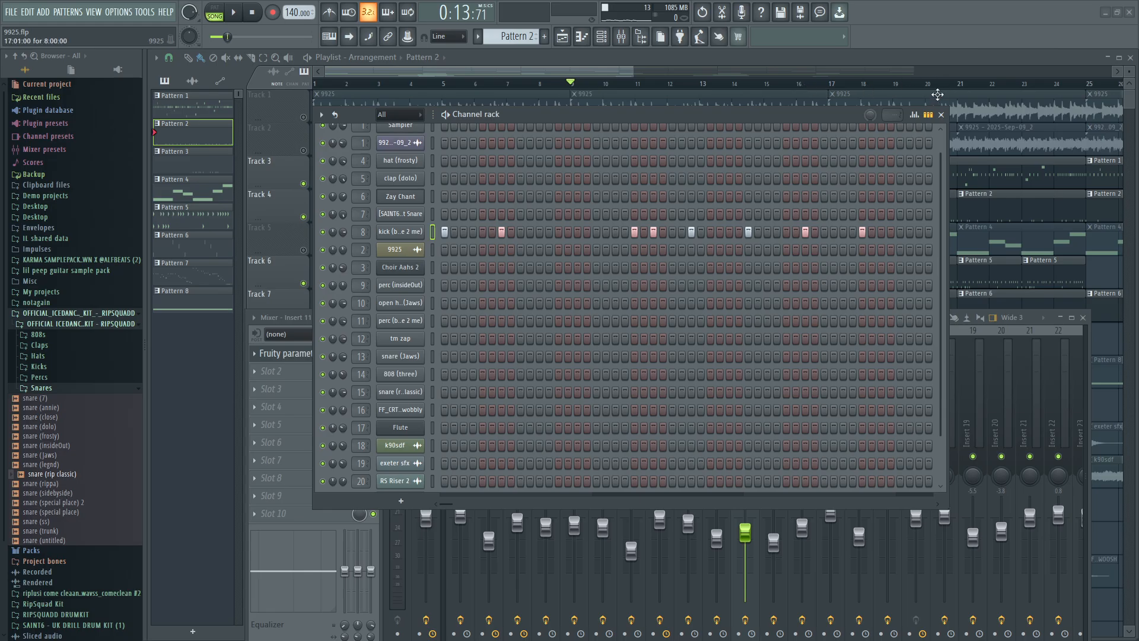
pyautogui.click(941, 115)
# Select mixer Insert 9 and open its Fruity Parametric EQ 2, arranging the mixer and EQ windows to show the curve.
pyautogui.click(694, 466)
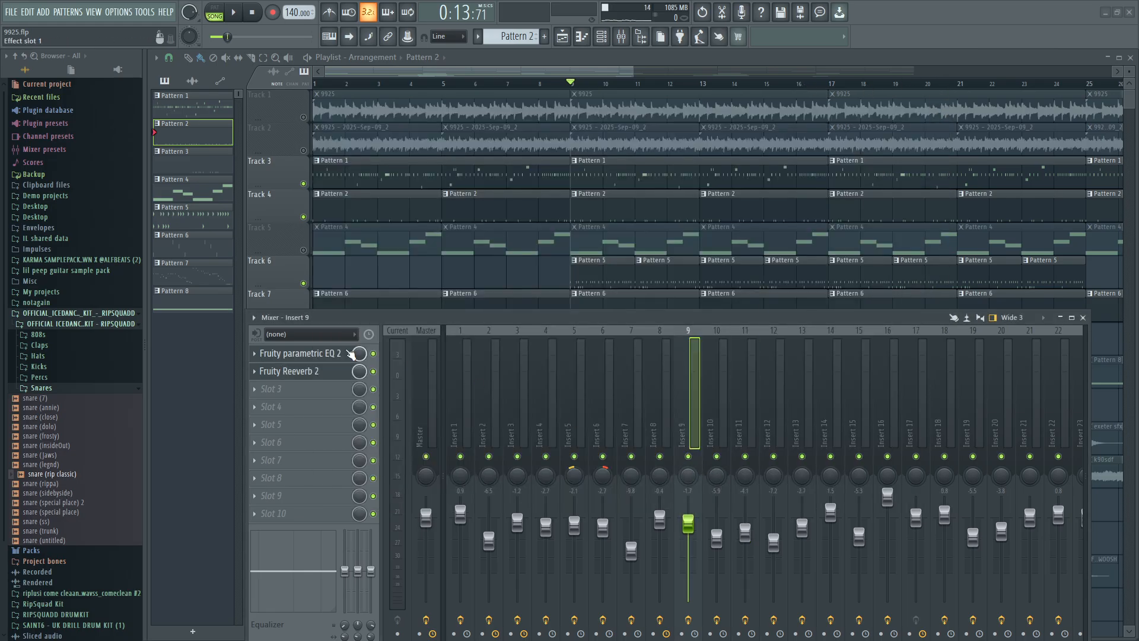
pyautogui.click(336, 355)
pyautogui.moveTo(399, 321); pyautogui.dragTo(320, 254)
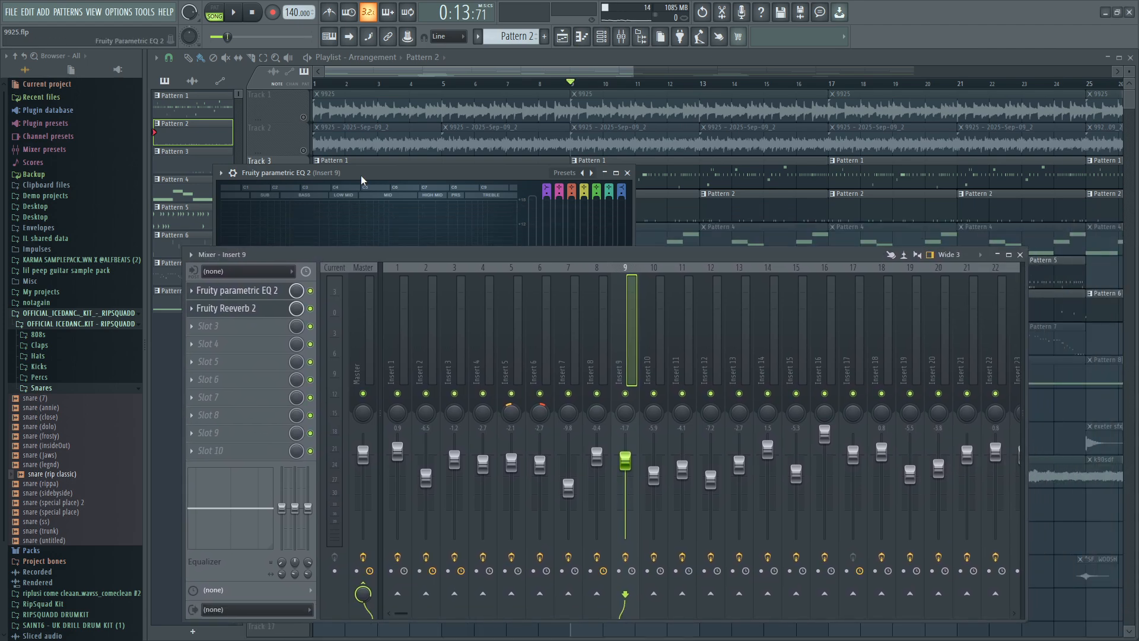
pyautogui.moveTo(361, 180); pyautogui.dragTo(499, 77)
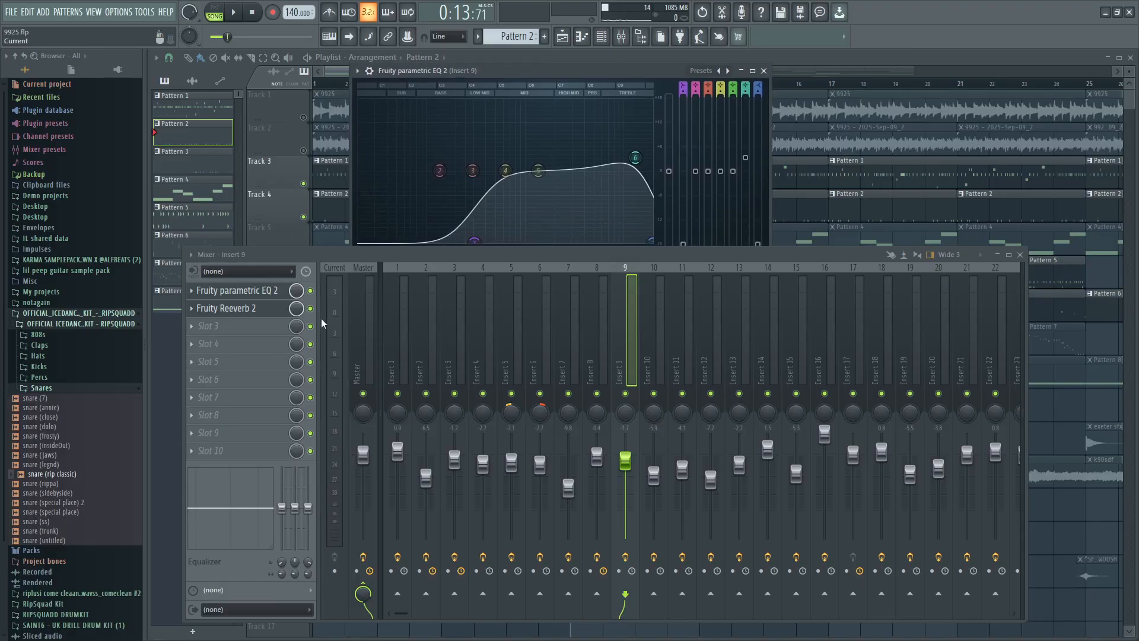
# Open Insert 9's Fruity Reeverb 2, reposition the mixer below it, and bring up the Fruity Parametric EQ 2 again.
pyautogui.click(265, 315)
pyautogui.moveTo(379, 256); pyautogui.dragTo(408, 273)
pyautogui.click(308, 308)
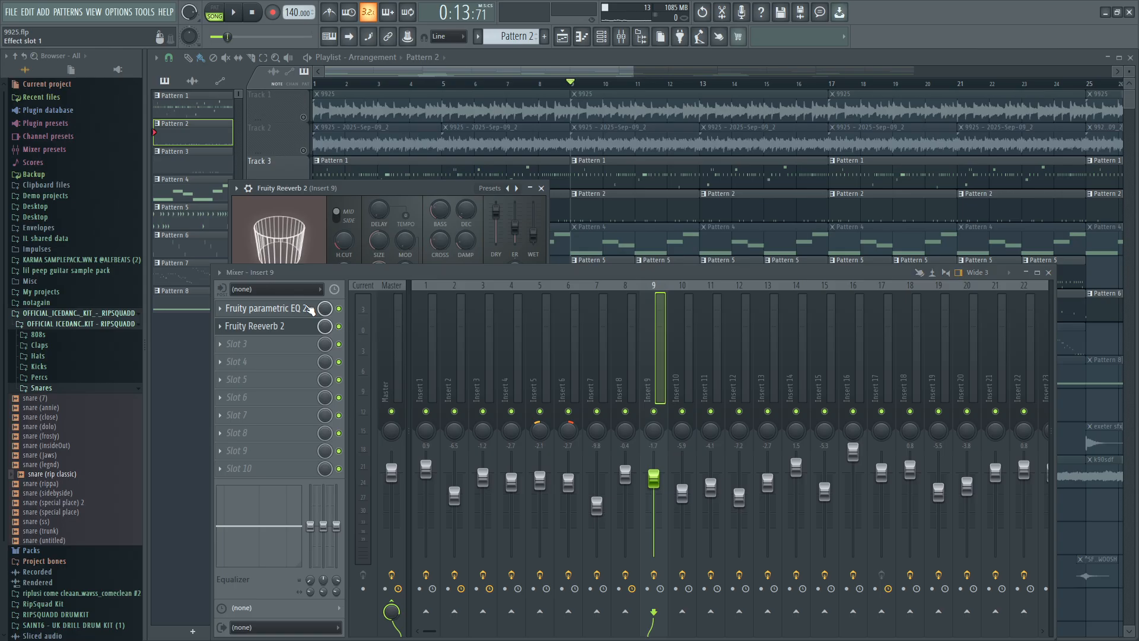
# Toggle Insert 9's Fruity Parametric EQ 2 window, switch playback to pattern mode, and briefly audition Pattern 2.
pyautogui.click(309, 308)
pyautogui.click(309, 308)
pyautogui.click(309, 308)
pyautogui.click(309, 307)
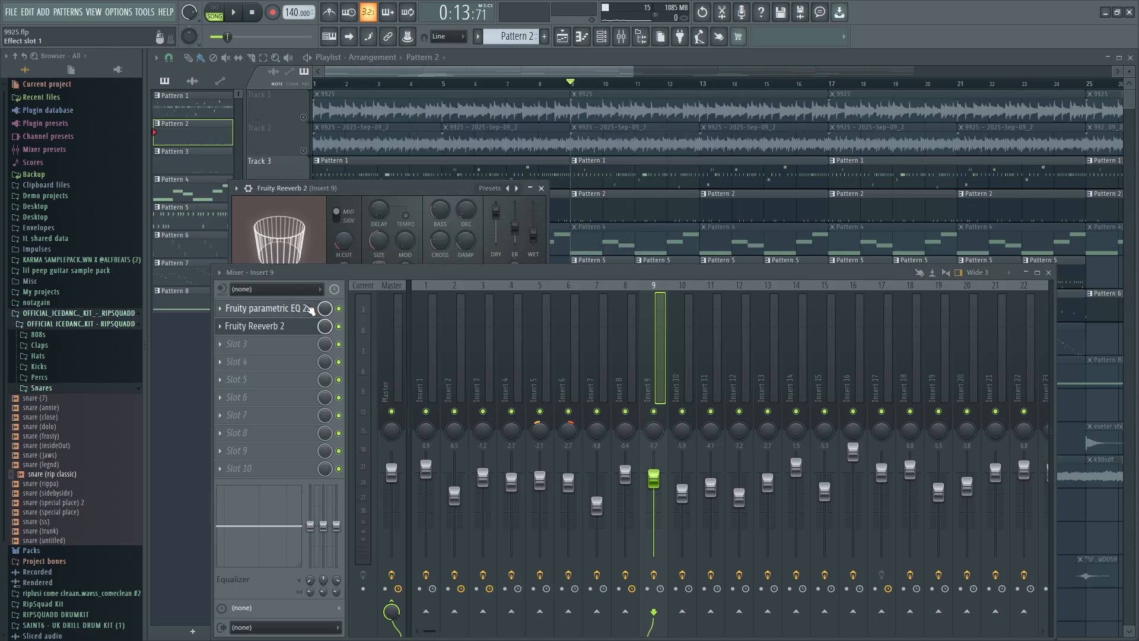
pyautogui.click(215, 8)
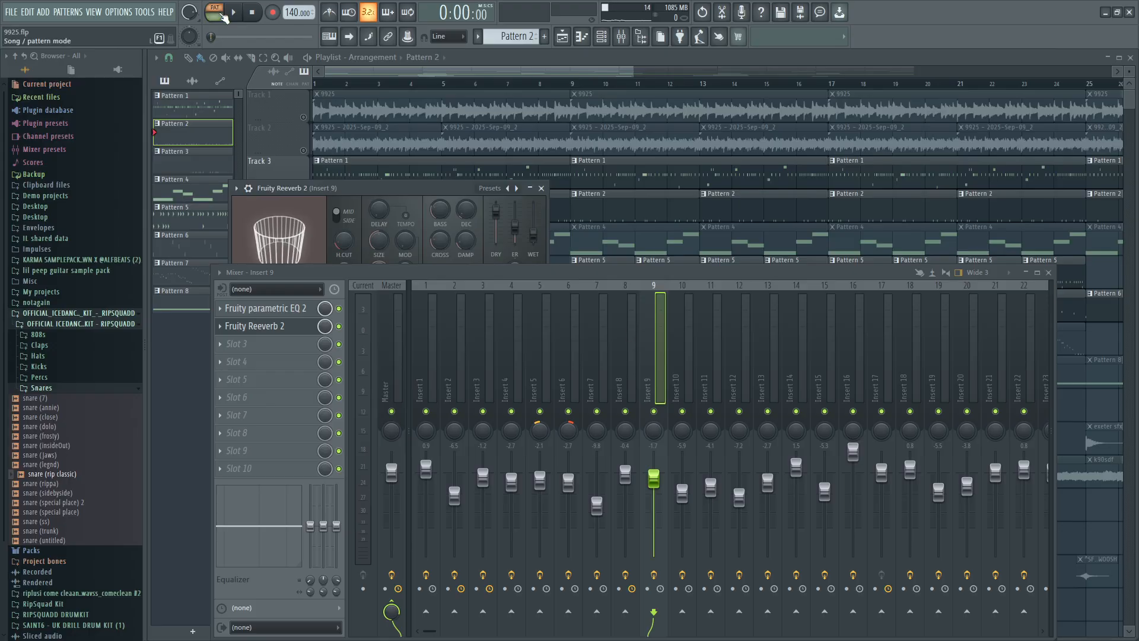
pyautogui.click(232, 12)
pyautogui.press('space')
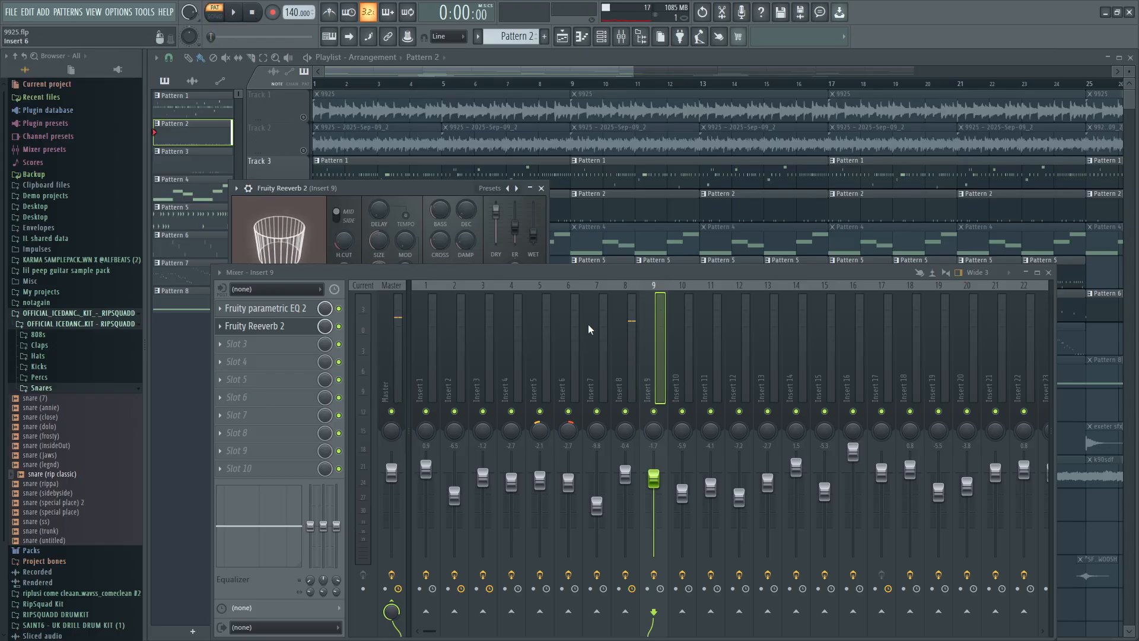
# Solo mixer Insert 9 and play the arrangement in song mode from bar 10 to hear it alone.
pyautogui.keyDown('ctrl'); pyautogui.click(653, 411); pyautogui.keyUp('ctrl')
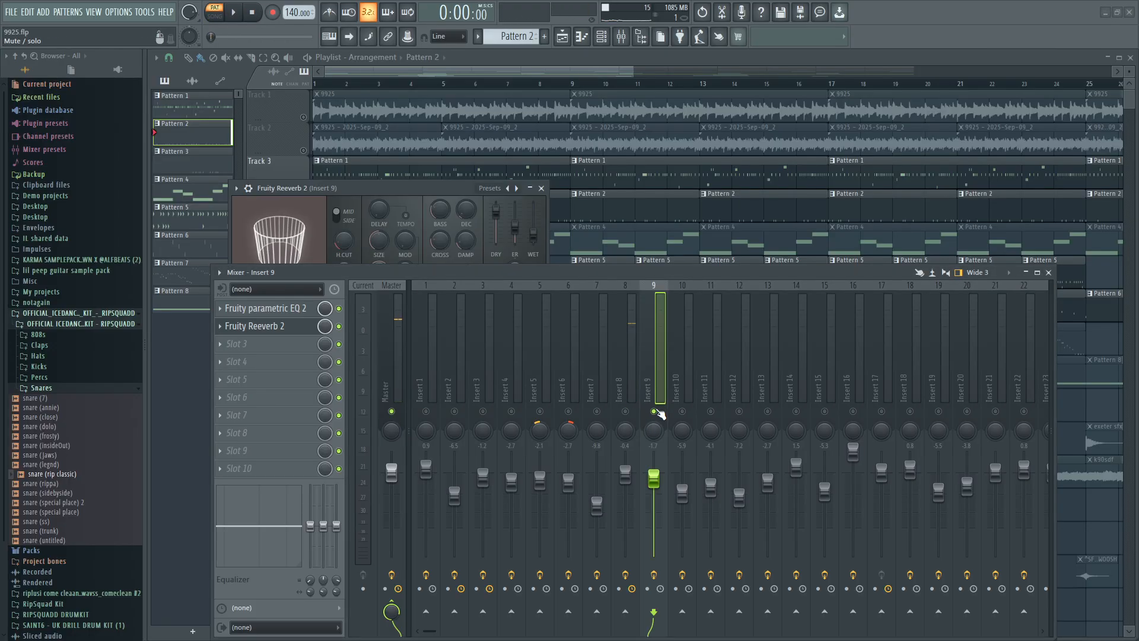
pyautogui.scroll(-1, 589, 186)
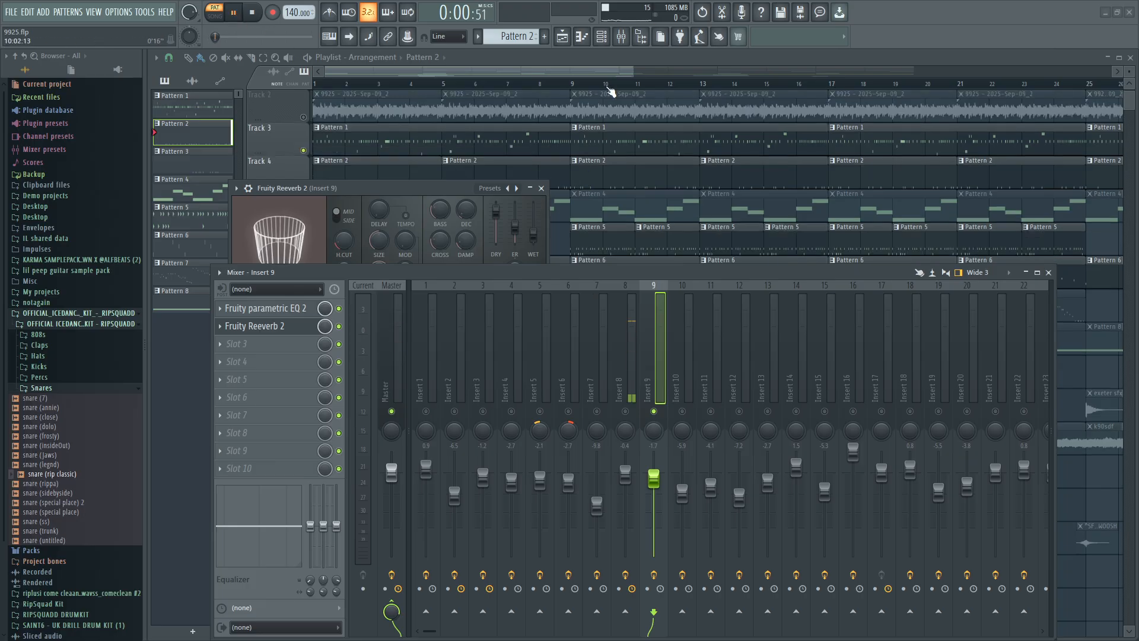
pyautogui.click(607, 83)
pyautogui.click(261, 326)
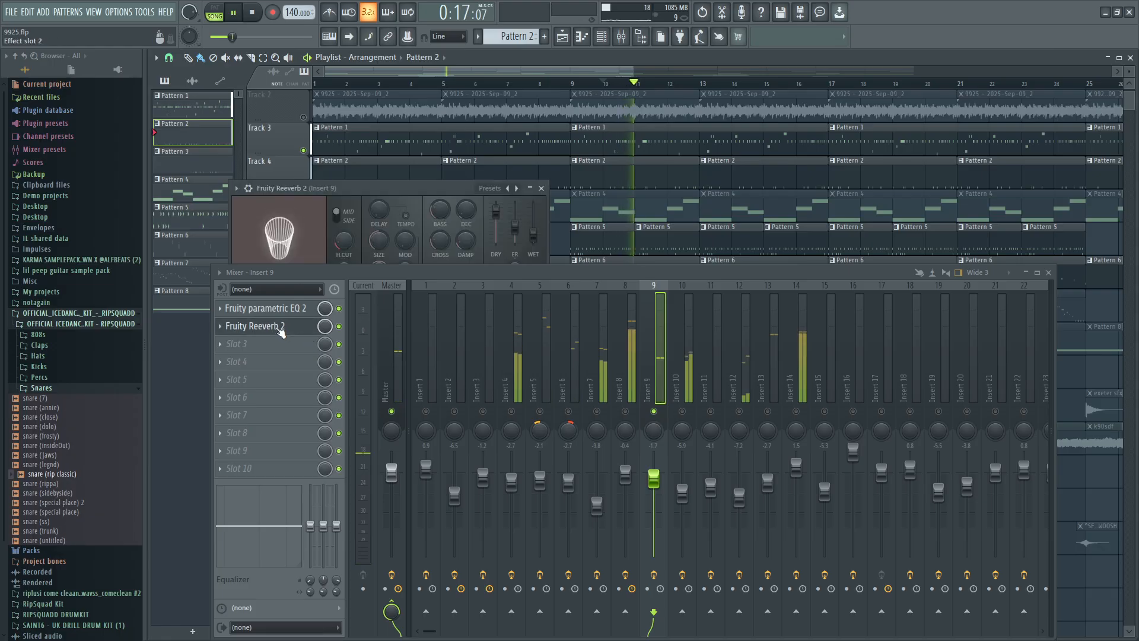
pyautogui.click(252, 17)
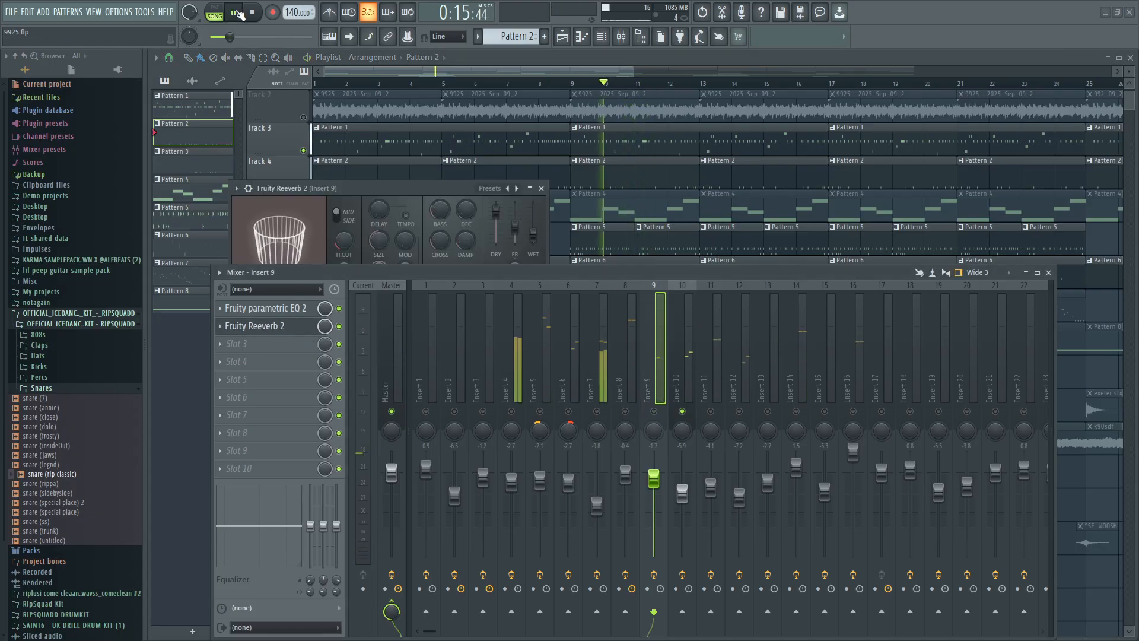
# Play the arrangement with only Insert 10 soloed, close the Fruity Reeverb 2, and open Insert 10's Fruity Parametric EQ 2.
pyautogui.click(236, 13)
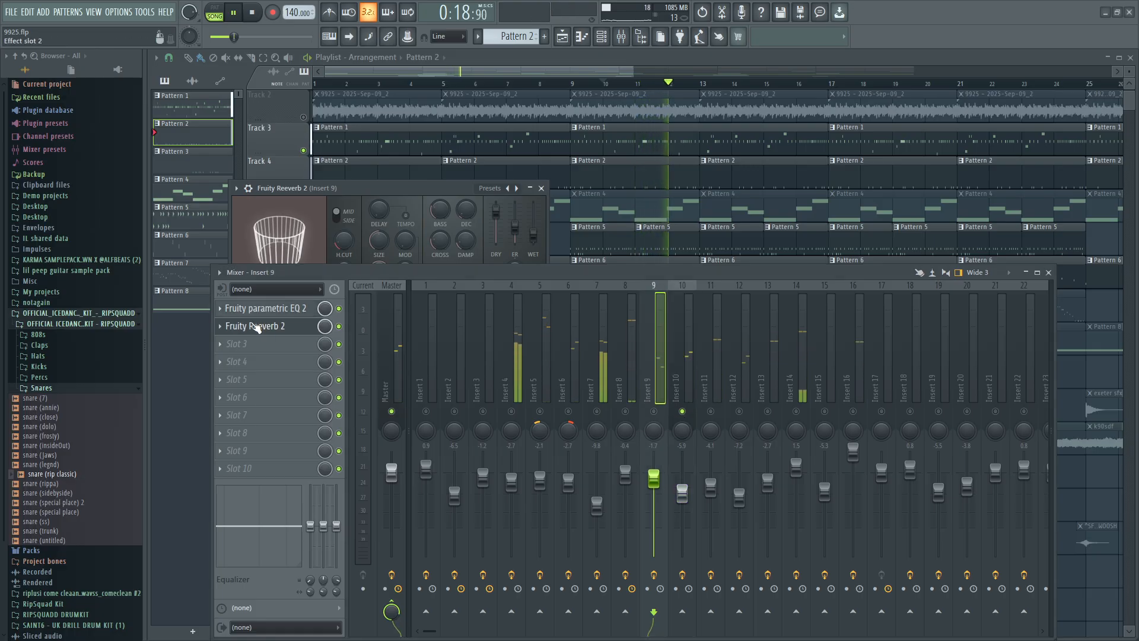
pyautogui.click(254, 326)
pyautogui.click(682, 356)
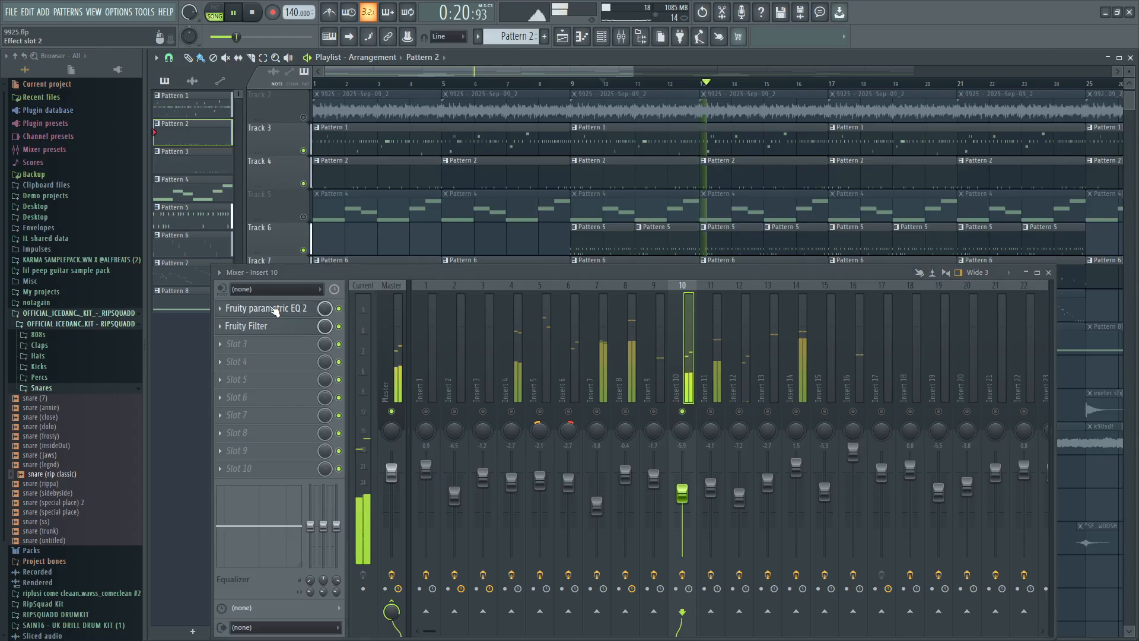
pyautogui.click(265, 308)
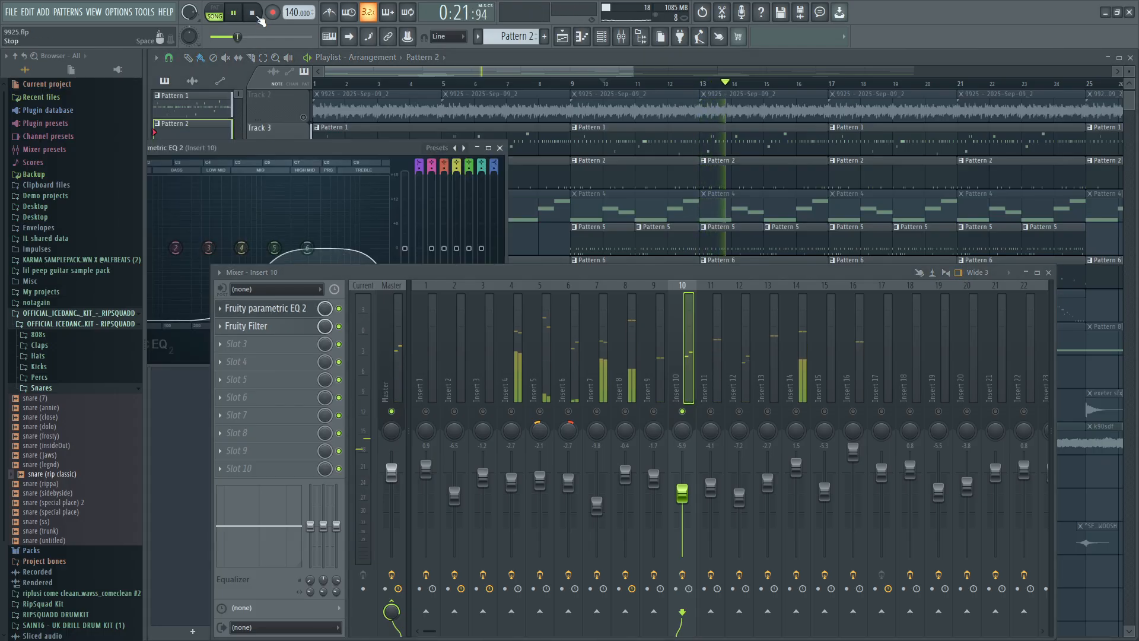
pyautogui.press('space')
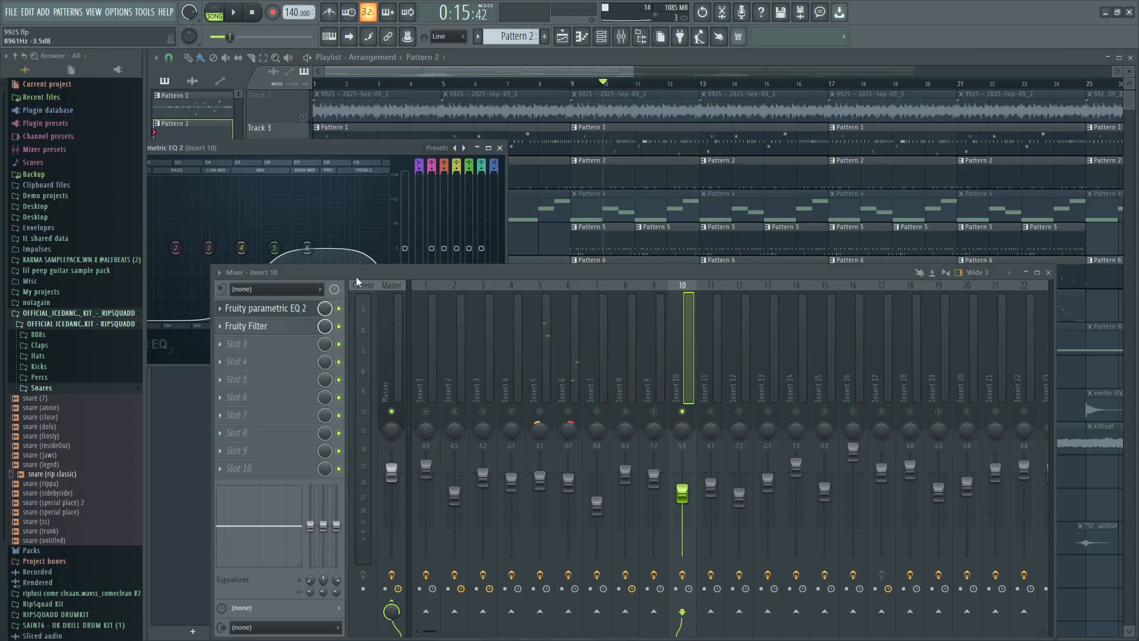
# Shrink the mixer and place it below Insert 10's EQ so the curve shows, and close the EQ after viewing it.
pyautogui.moveTo(358, 280); pyautogui.dragTo(313, 297)
pyautogui.moveTo(186, 278); pyautogui.dragTo(346, 410)
pyautogui.moveTo(468, 416); pyautogui.dragTo(407, 379)
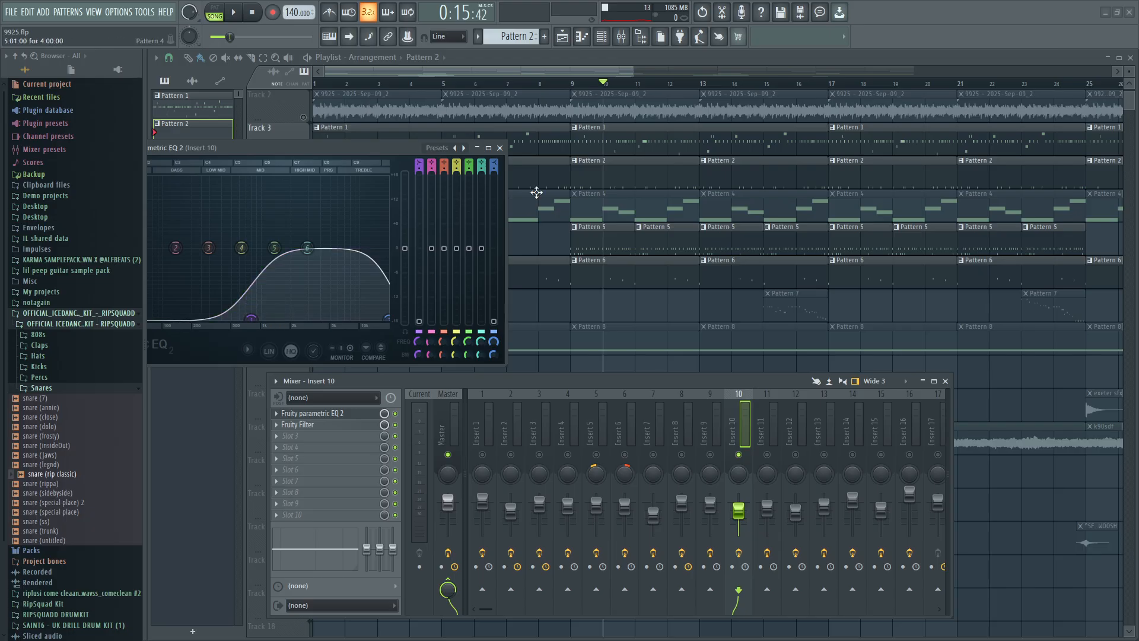
pyautogui.scroll(1, 593, 172)
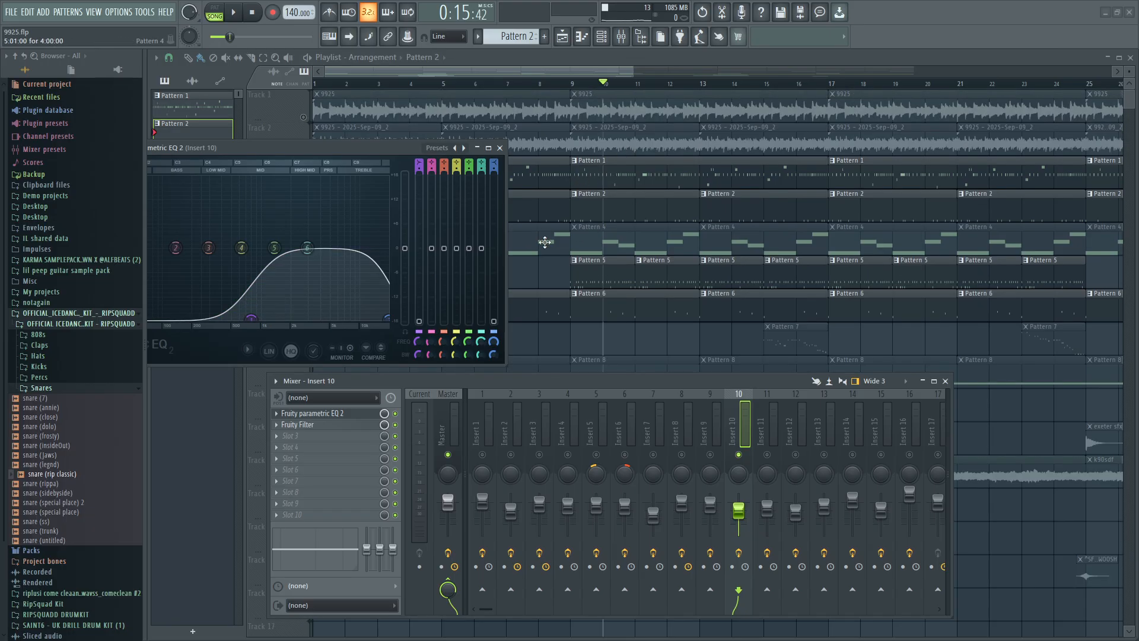
pyautogui.click(477, 147)
# Unmute Track 1 and Track 2 in the playlist, briefly play them, and re-enable all mixer inserts by removing the solo.
pyautogui.click(303, 117)
pyautogui.click(303, 150)
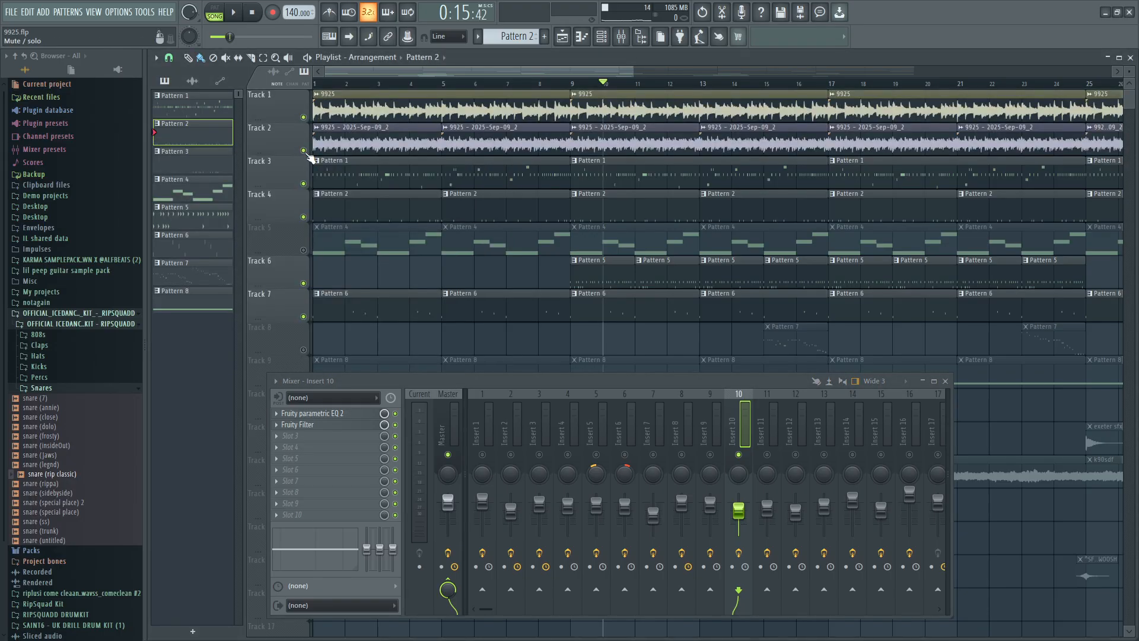
pyautogui.click(233, 18)
pyautogui.press('space')
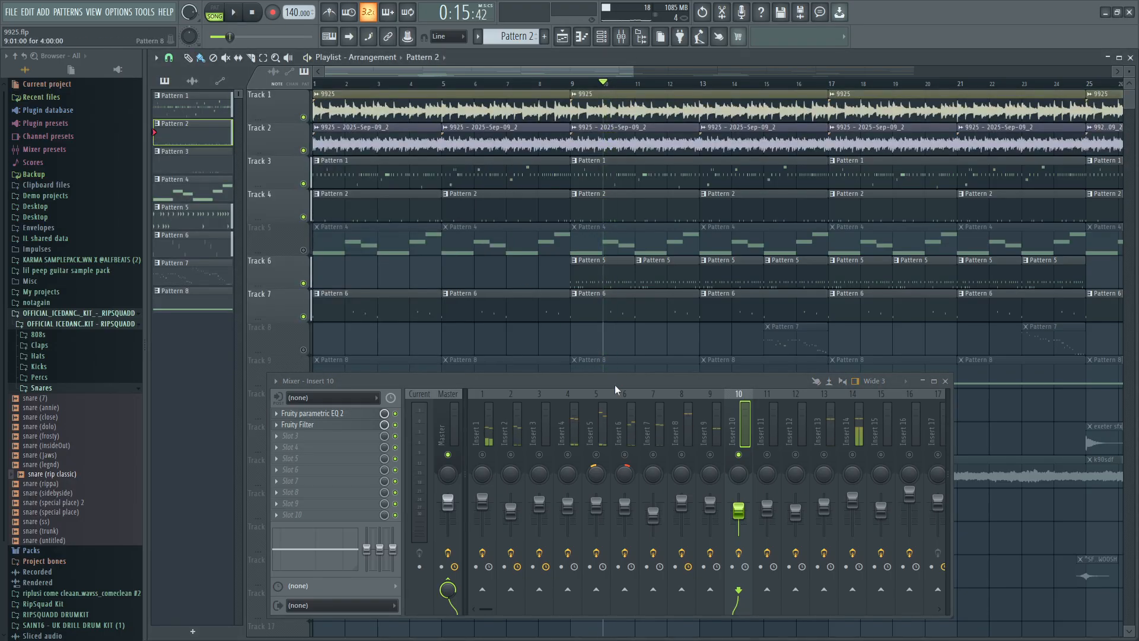
pyautogui.rightClick(596, 454)
pyautogui.rightClick(596, 450)
pyautogui.rightClick(596, 455)
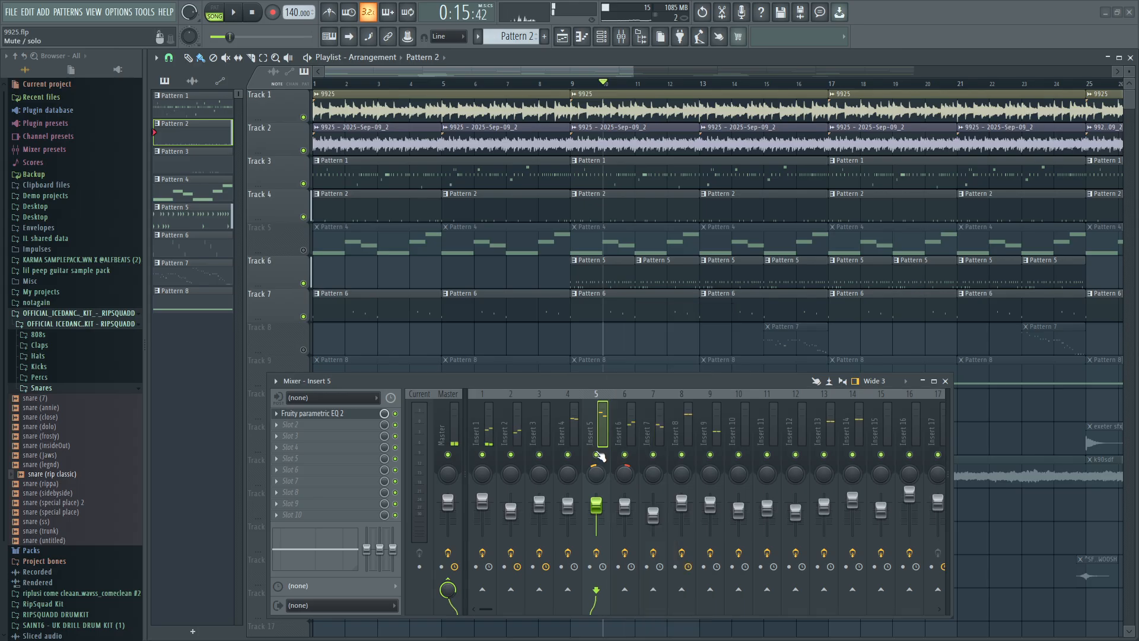
# Play the arrangement from bar 7, select mixer Insert 7, and return playback to the start.
pyautogui.click(513, 87)
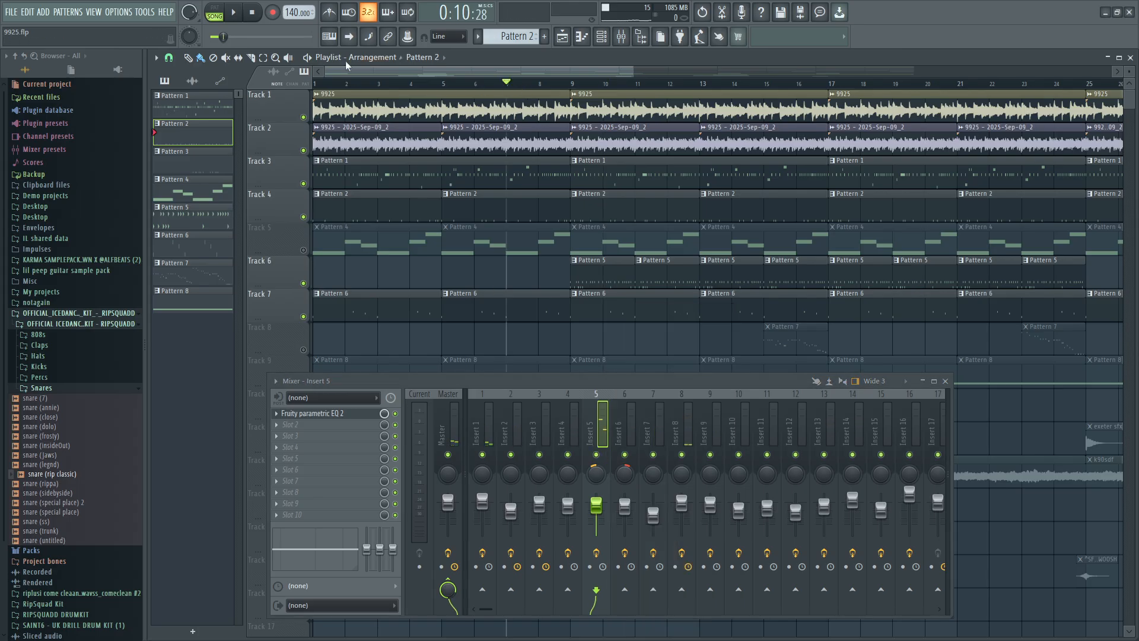
pyautogui.click(236, 18)
pyautogui.press('space')
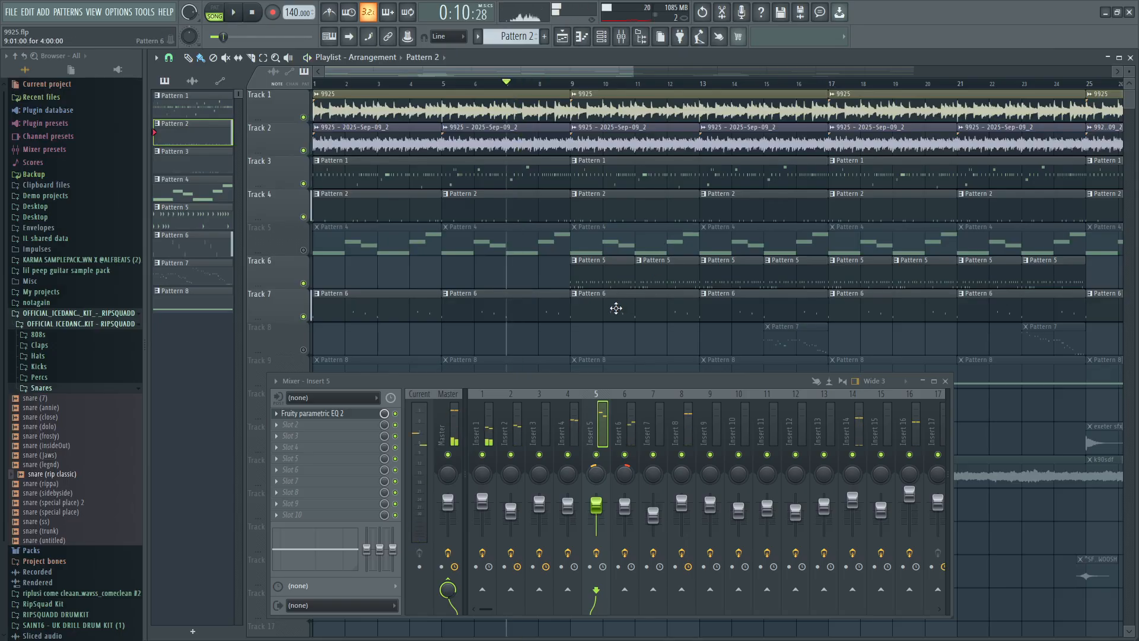
pyautogui.scroll(-1, 620, 307)
pyautogui.click(648, 473)
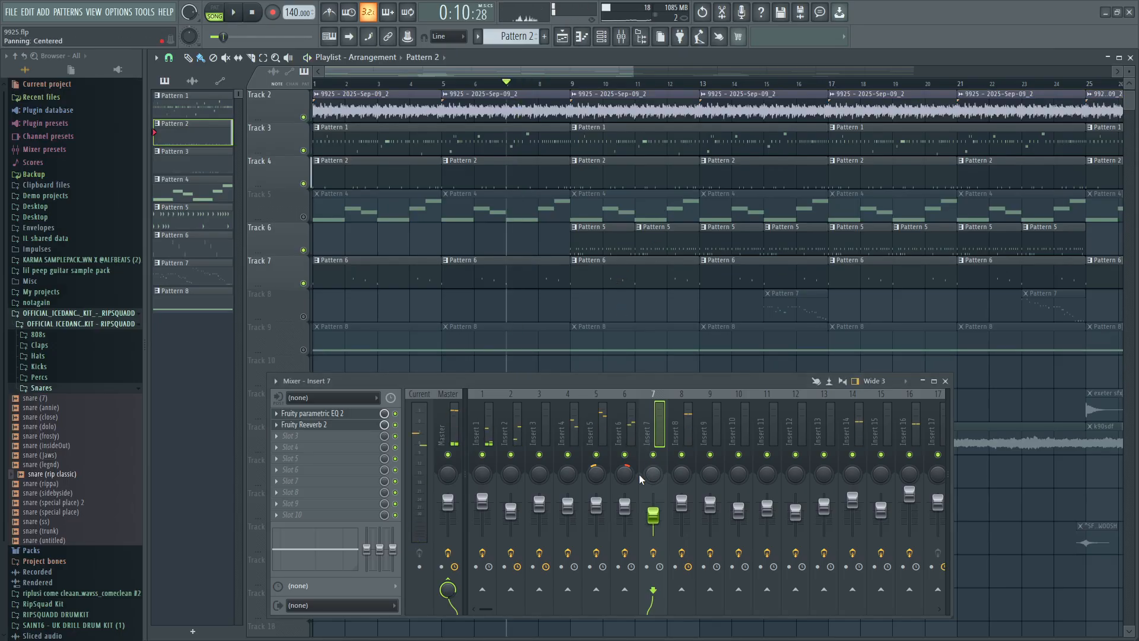
pyautogui.click(254, 14)
# Select mixer Insert 8 and examine its Fruity Parametric EQ 2 curve before closing it.
pyautogui.click(682, 469)
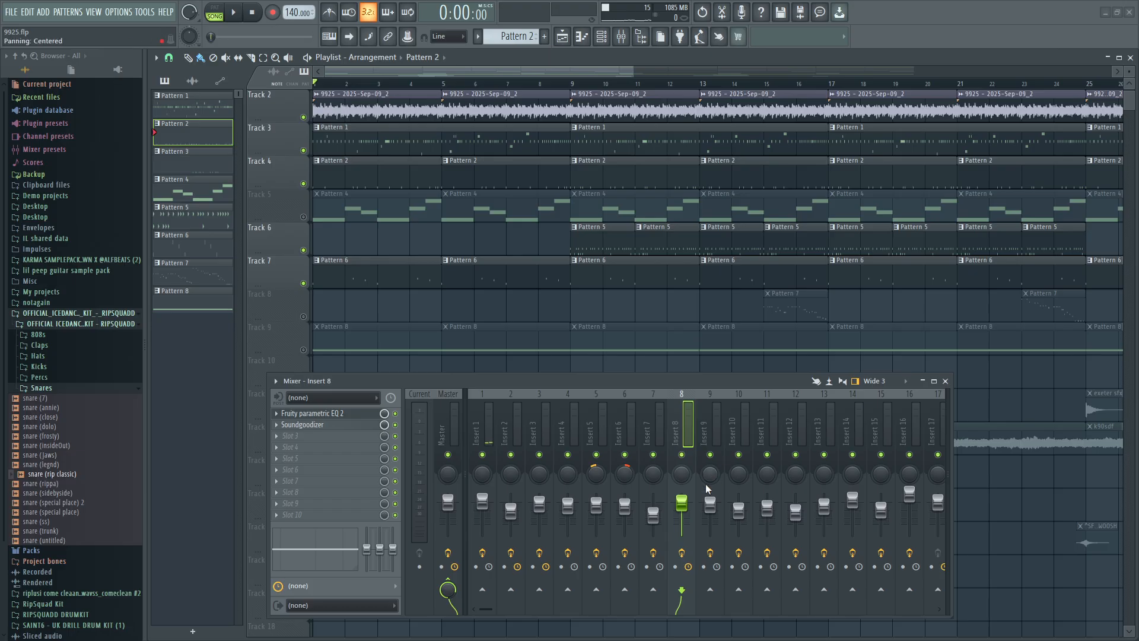
pyautogui.click(334, 413)
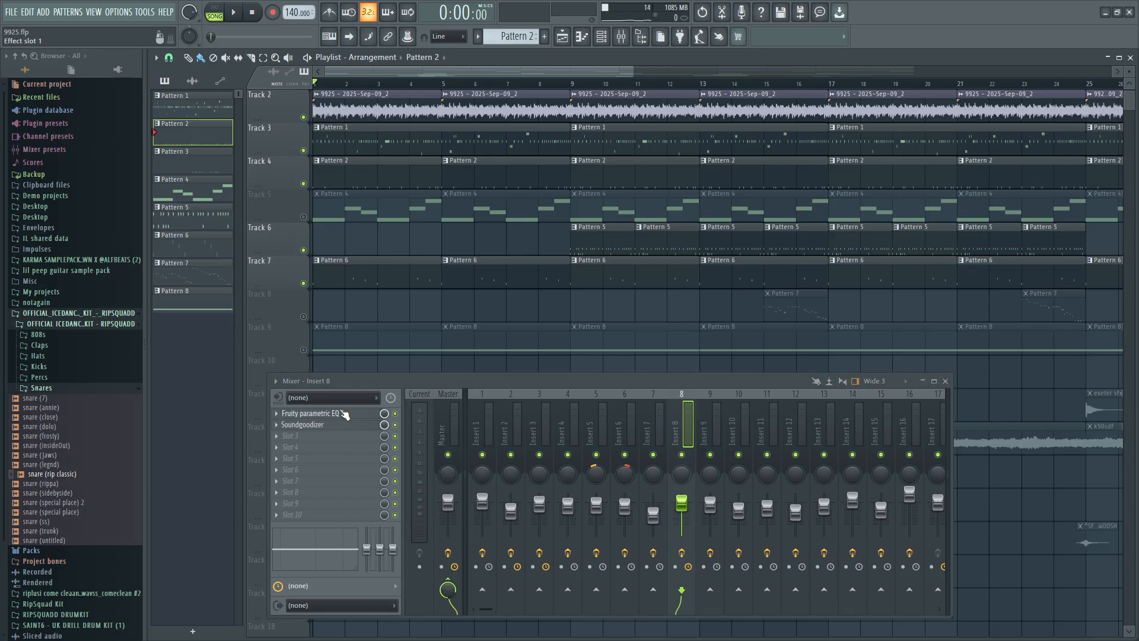
pyautogui.moveTo(455, 296); pyautogui.dragTo(488, 320)
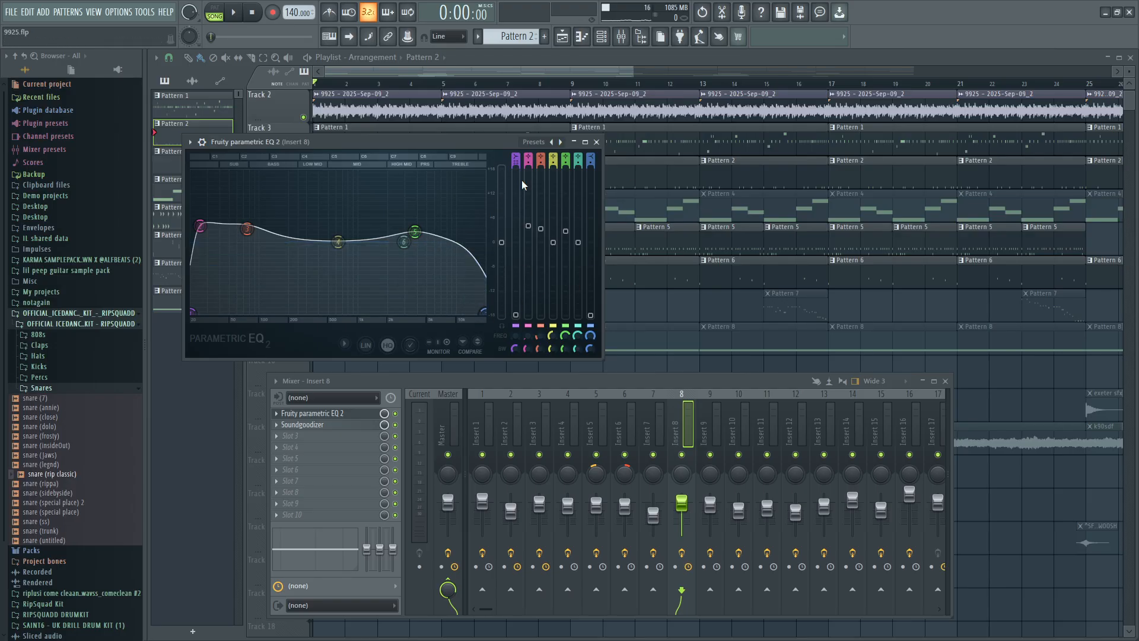
pyautogui.click(599, 144)
# Select mixer Insert 9 and inspect Pattern 5's Light Snare notes at bar 9 in the piano roll before closing it.
pyautogui.click(711, 474)
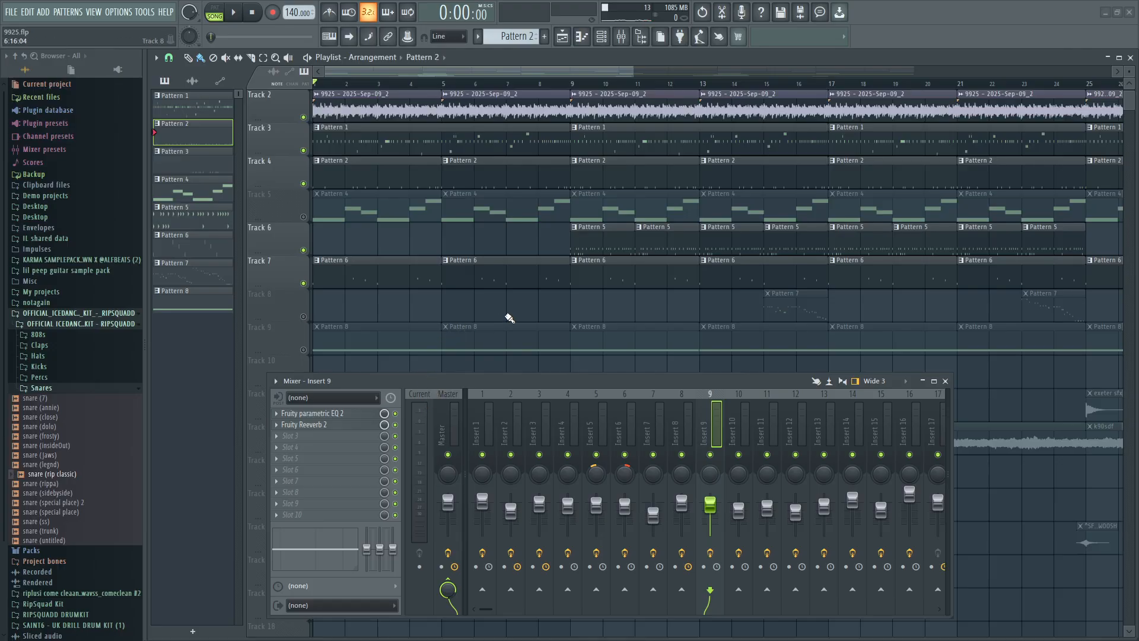
pyautogui.keyDown('ctrl'); pyautogui.scroll(-4, 516, 304); pyautogui.keyUp('ctrl')
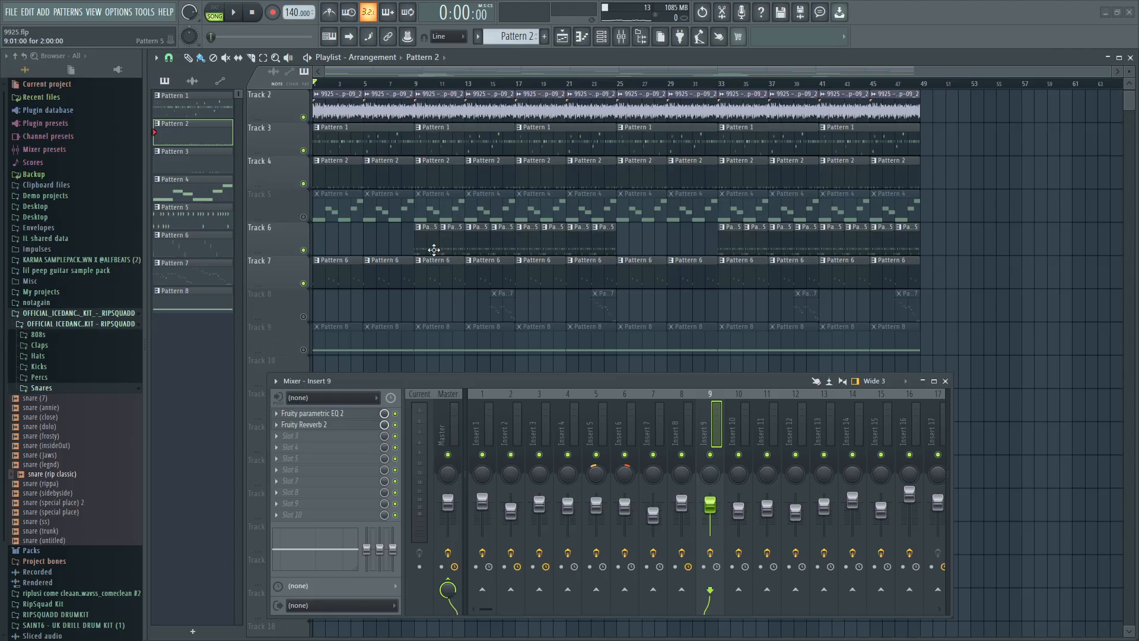
pyautogui.keyDown('ctrl'); pyautogui.scroll(3, 419, 289); pyautogui.keyUp('ctrl')
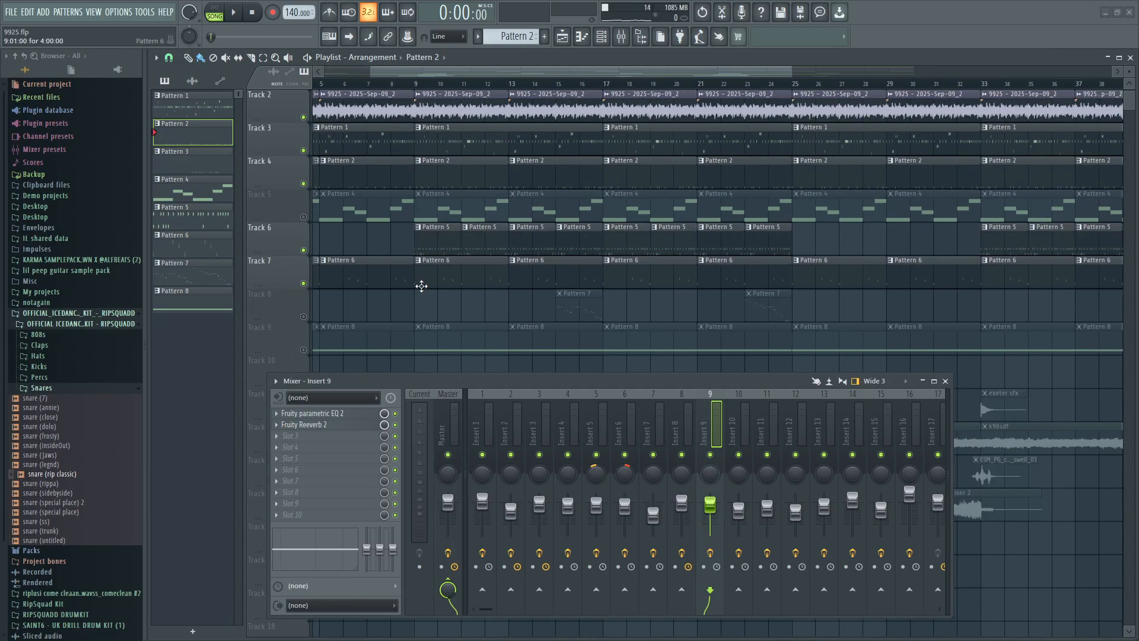
pyautogui.keyDown('ctrl'); pyautogui.scroll(2, 432, 292); pyautogui.keyUp('ctrl')
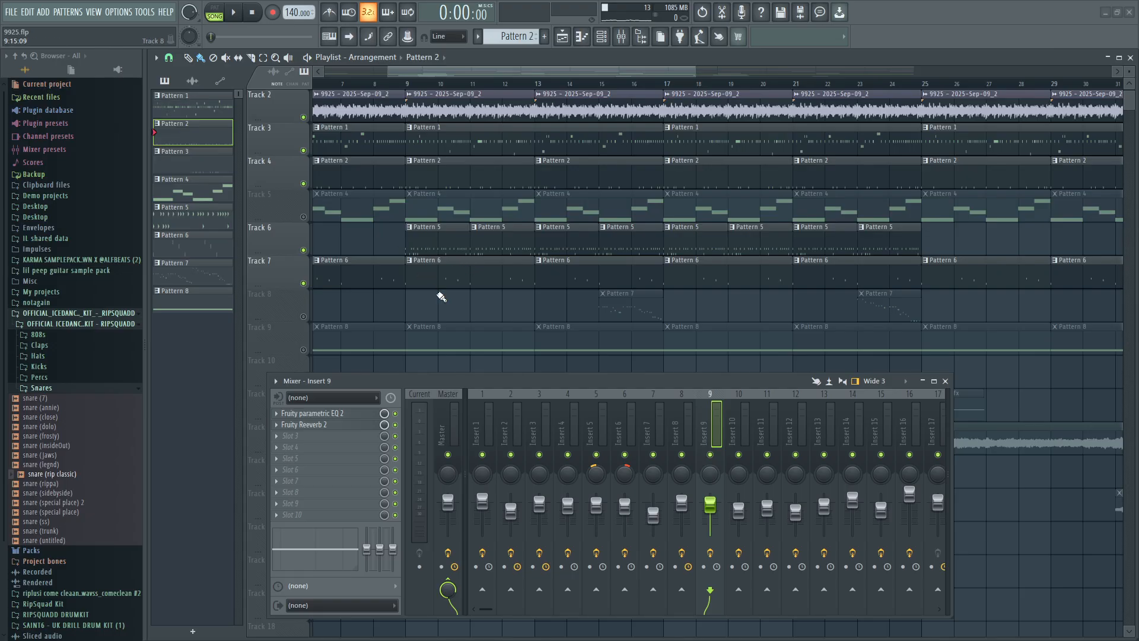
pyautogui.doubleClick(437, 247)
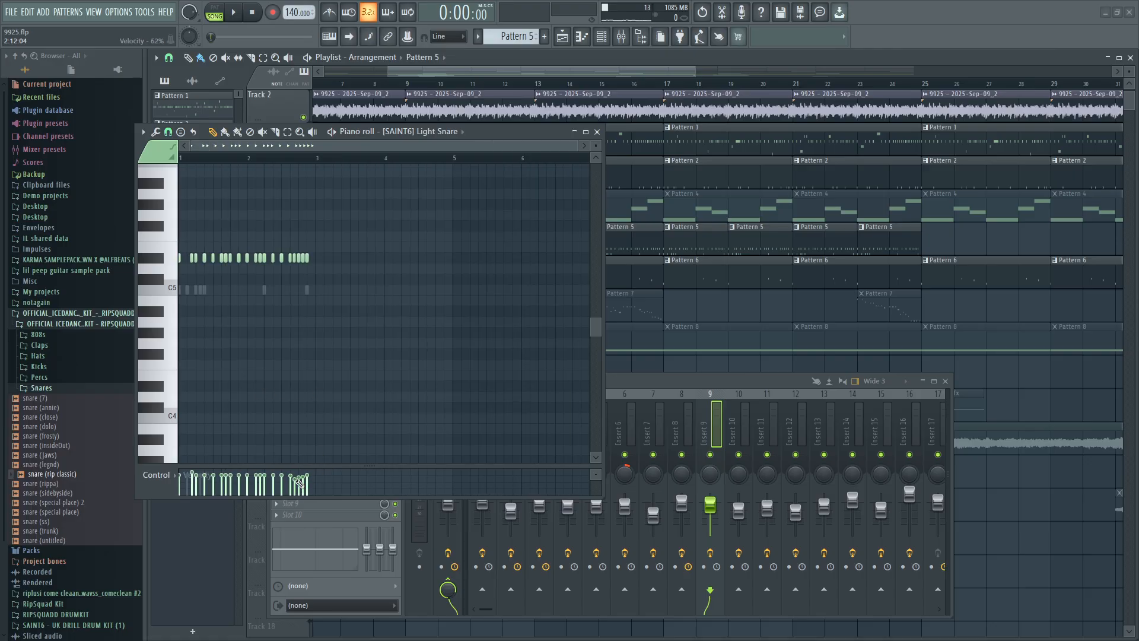
pyautogui.click(597, 132)
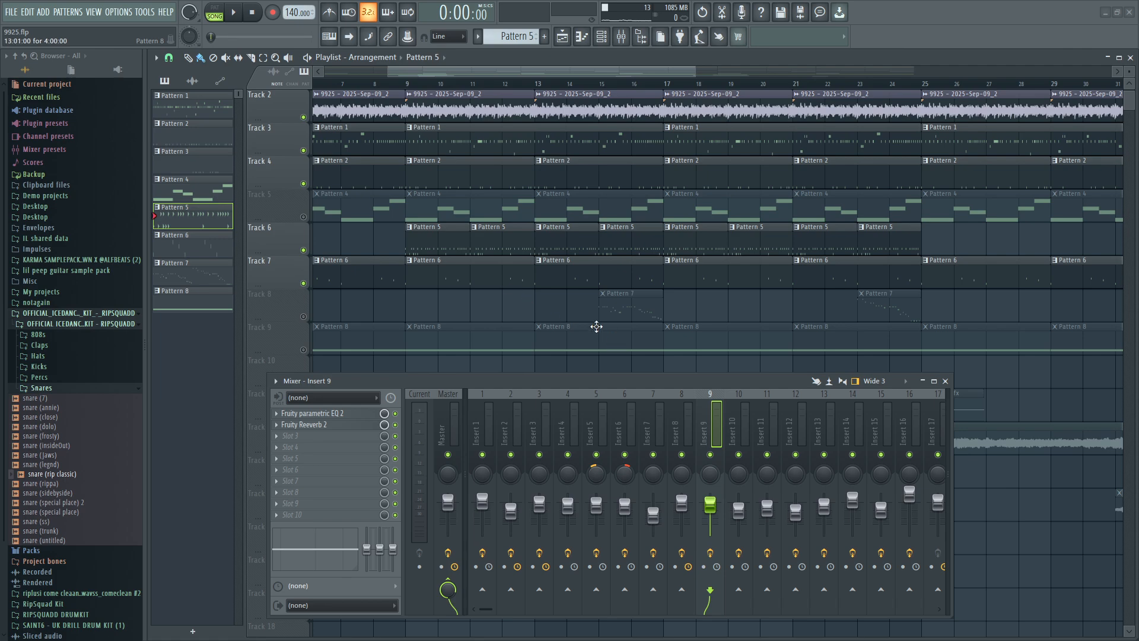
# Unmute Track 8 in the playlist and set the playback position to bar 15 at the first Pattern 7 clip.
pyautogui.click(305, 317)
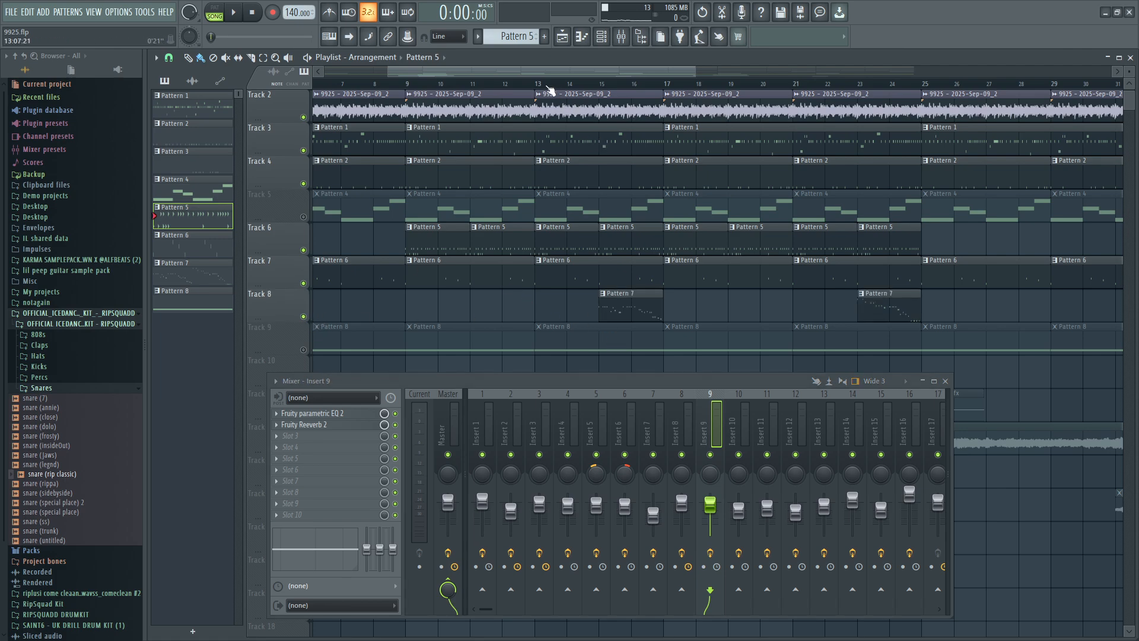
pyautogui.click(599, 83)
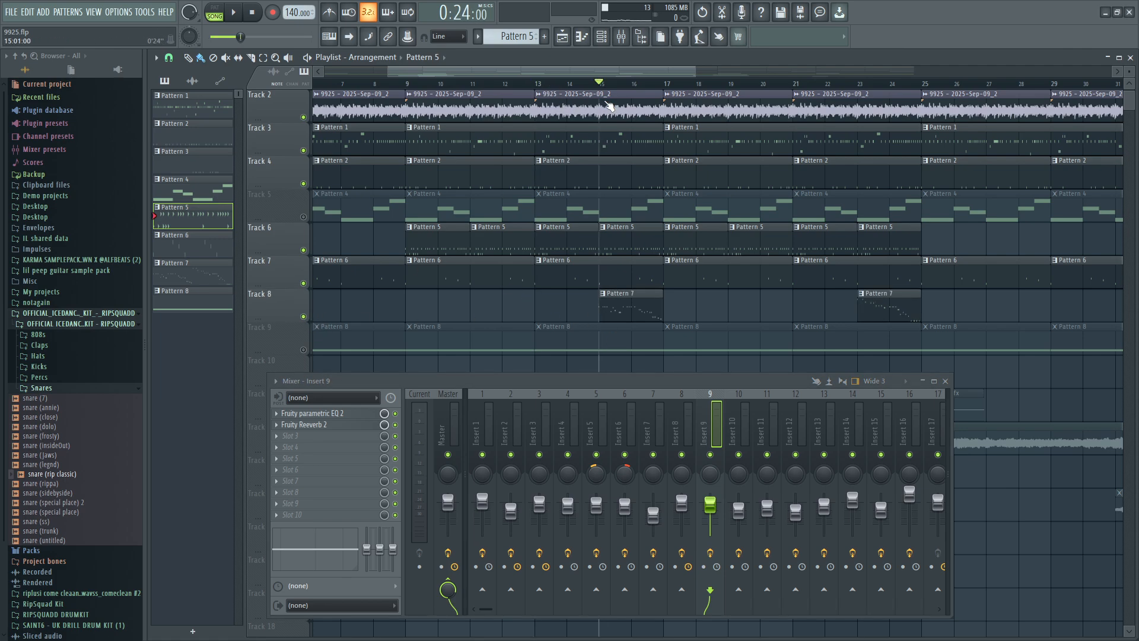
# Examine Pattern 7's snare (rip classic) notes in the piano roll and close it.
pyautogui.doubleClick(613, 314)
pyautogui.scroll(-3, 439, 343)
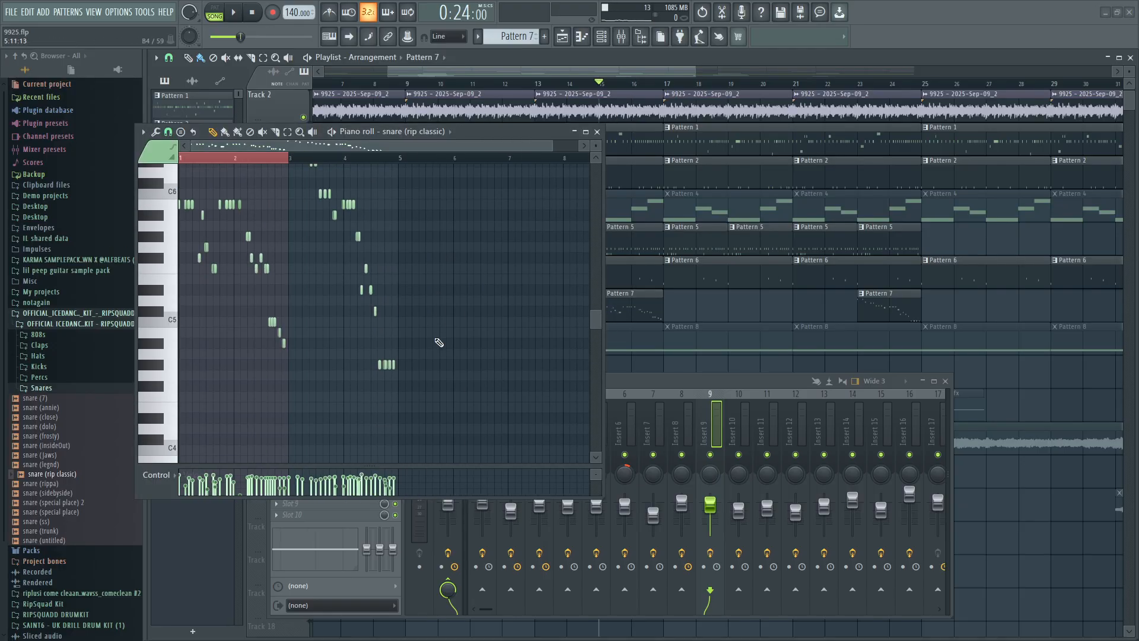
pyautogui.scroll(3, 439, 338)
pyautogui.click(598, 132)
# Review where the Pattern 7 clips sit across the arrangement and reopen the pattern's snare notes in the piano roll.
pyautogui.scroll(-2, 617, 239)
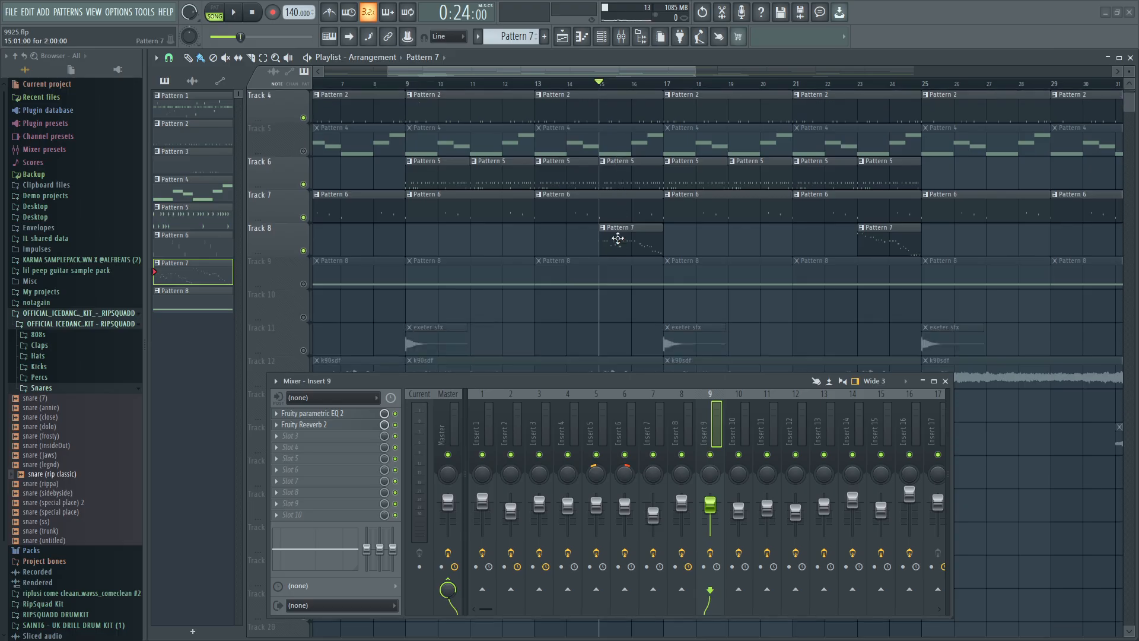
pyautogui.scroll(-3, 600, 252)
pyautogui.scroll(2, 564, 252)
pyautogui.scroll(-1, 563, 256)
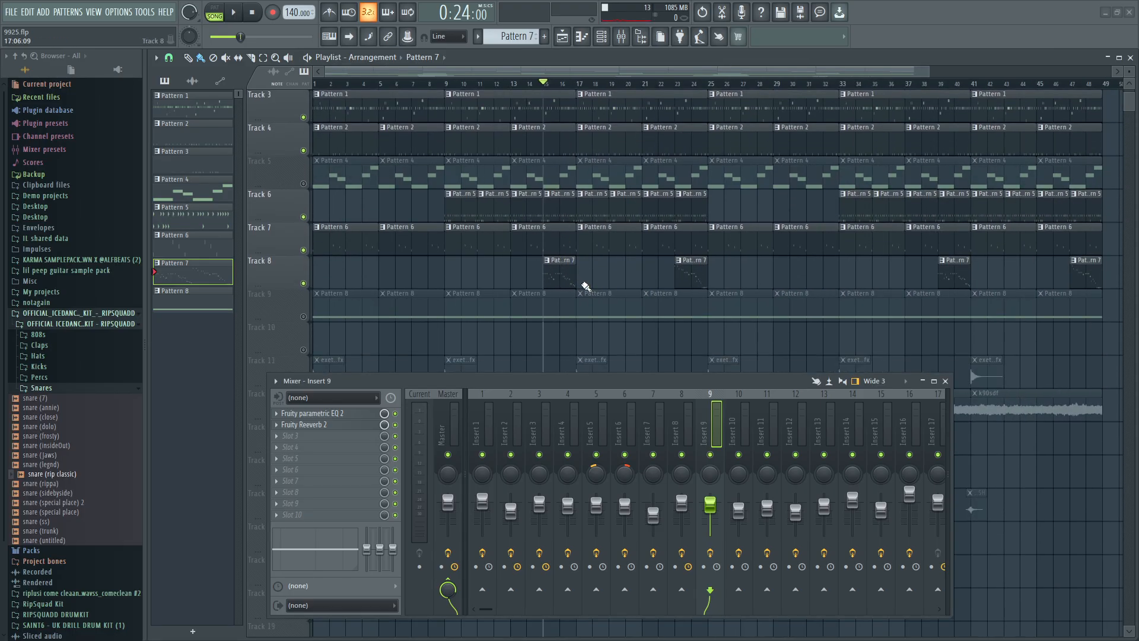
pyautogui.scroll(-2, 679, 254)
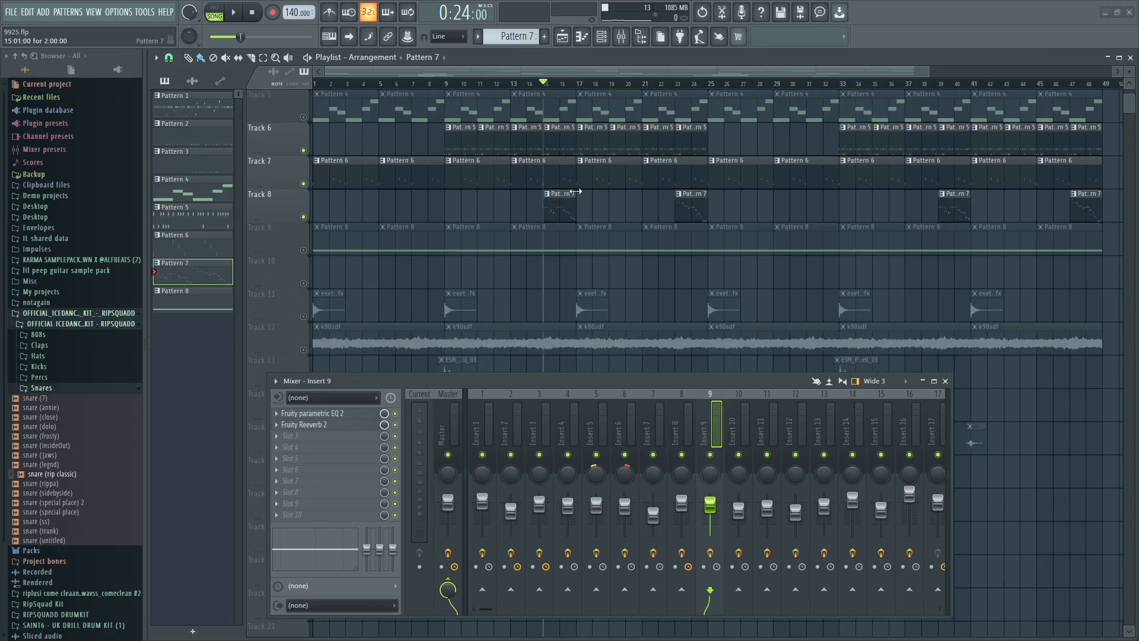
pyautogui.scroll(1, 616, 217)
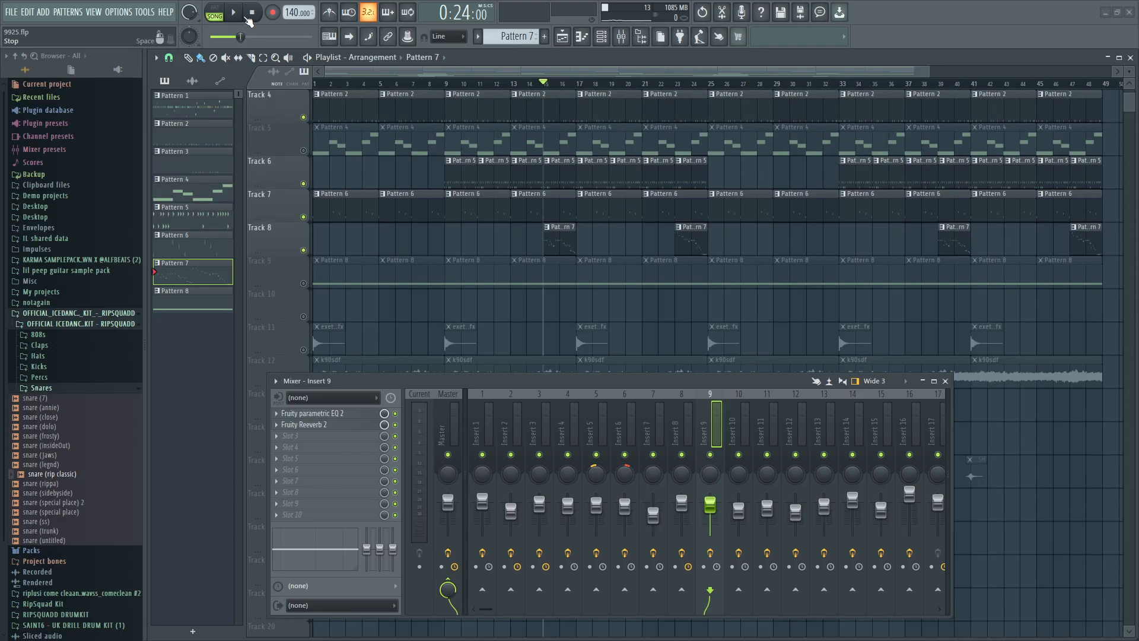
pyautogui.doubleClick(557, 241)
pyautogui.scroll(-1, 415, 219)
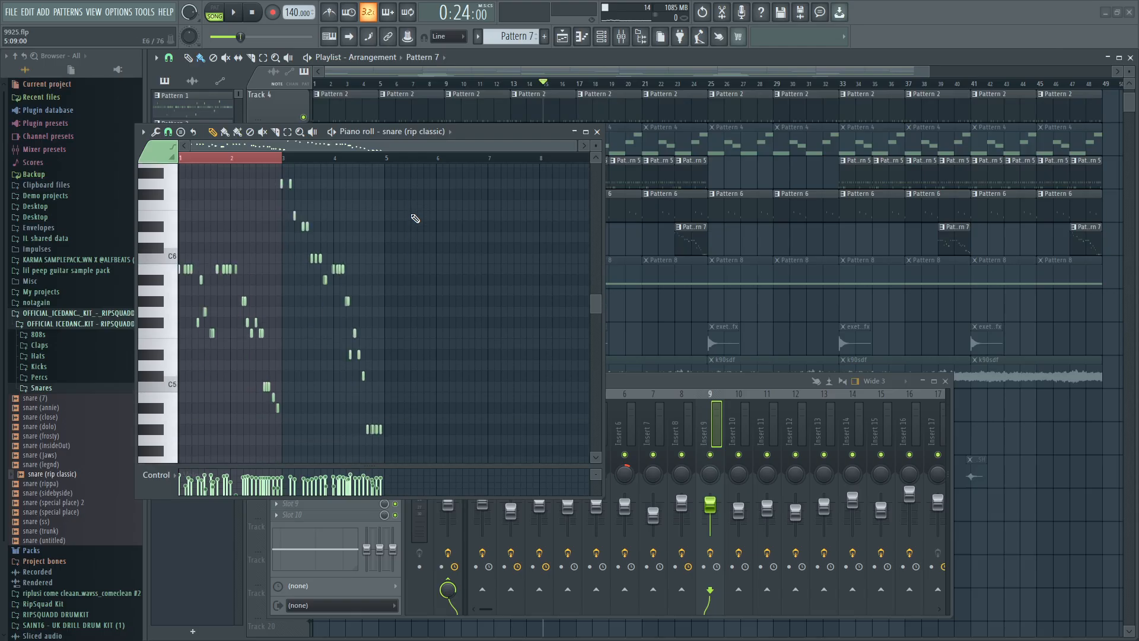
# Play Pattern 7 in the song and by itself, select mixer Insert 15 and shrink the mixer beside the piano roll.
pyautogui.click(240, 12)
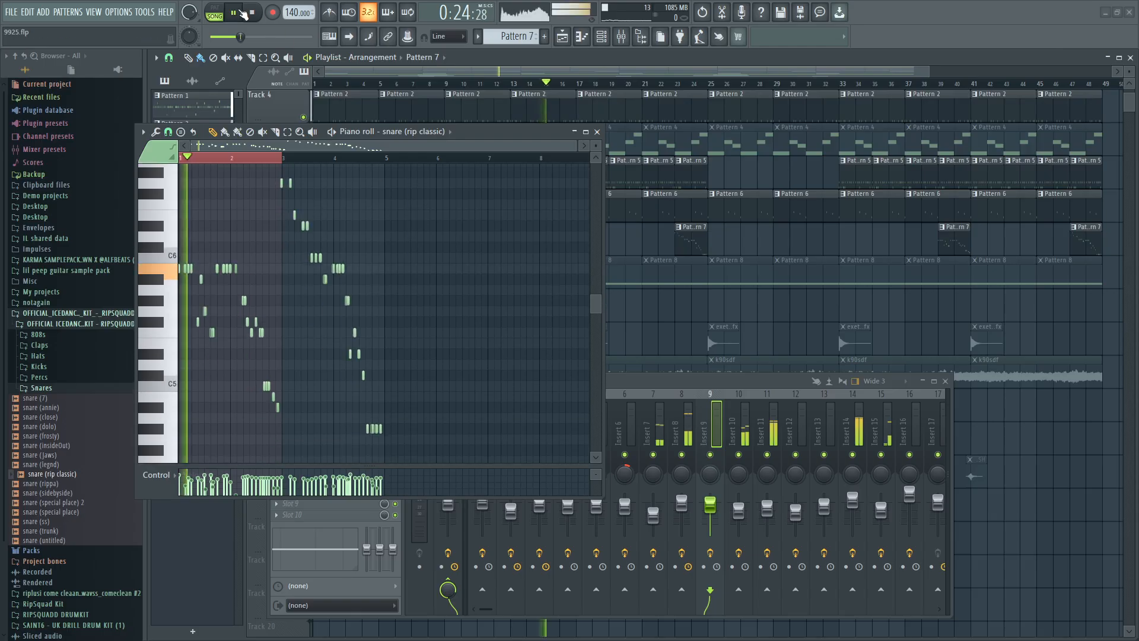
pyautogui.click(215, 7)
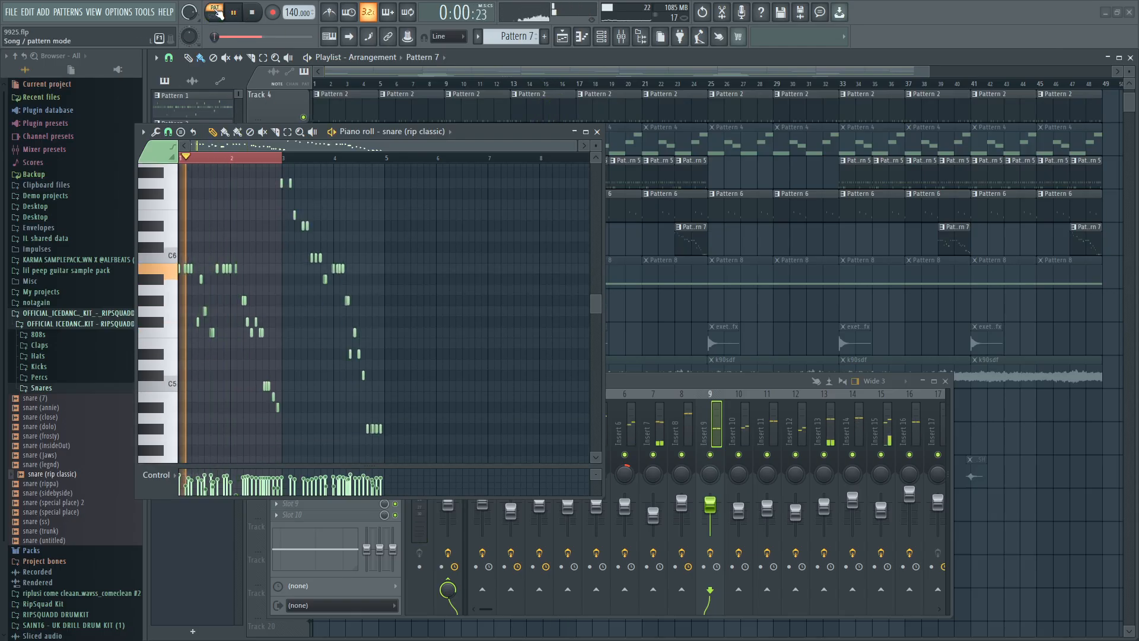
pyautogui.click(885, 474)
pyautogui.moveTo(729, 382); pyautogui.dragTo(737, 297)
pyautogui.moveTo(277, 290); pyautogui.dragTo(588, 292)
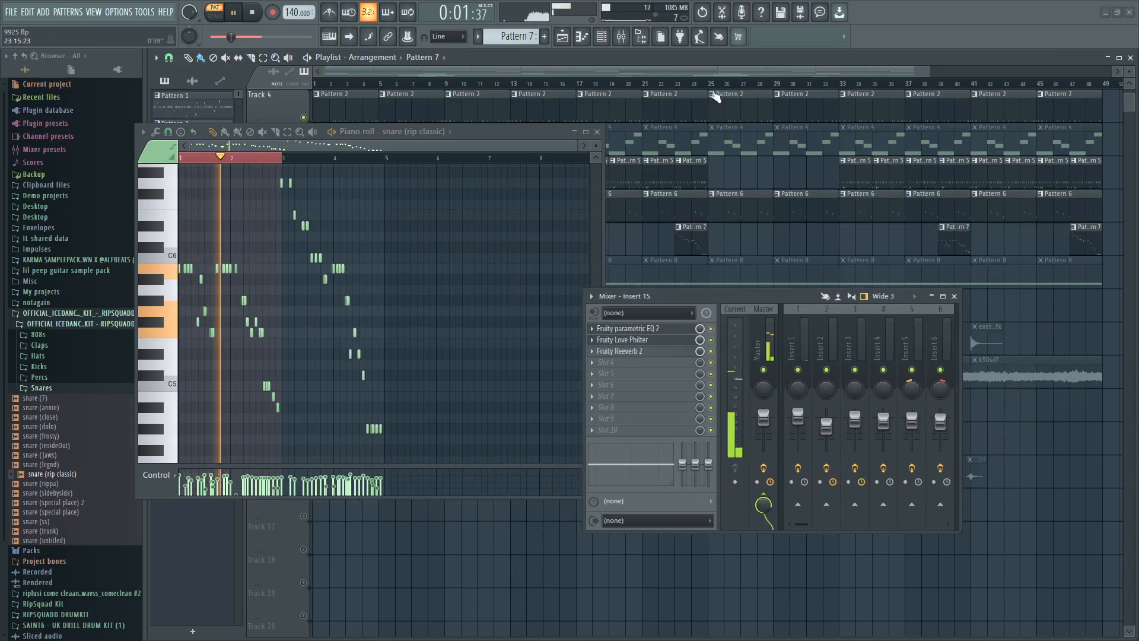
# Audition the snare roll at the last two Pattern 7 clips and from bar 3 of the pattern alone, ending with playback stopped.
pyautogui.click(948, 89)
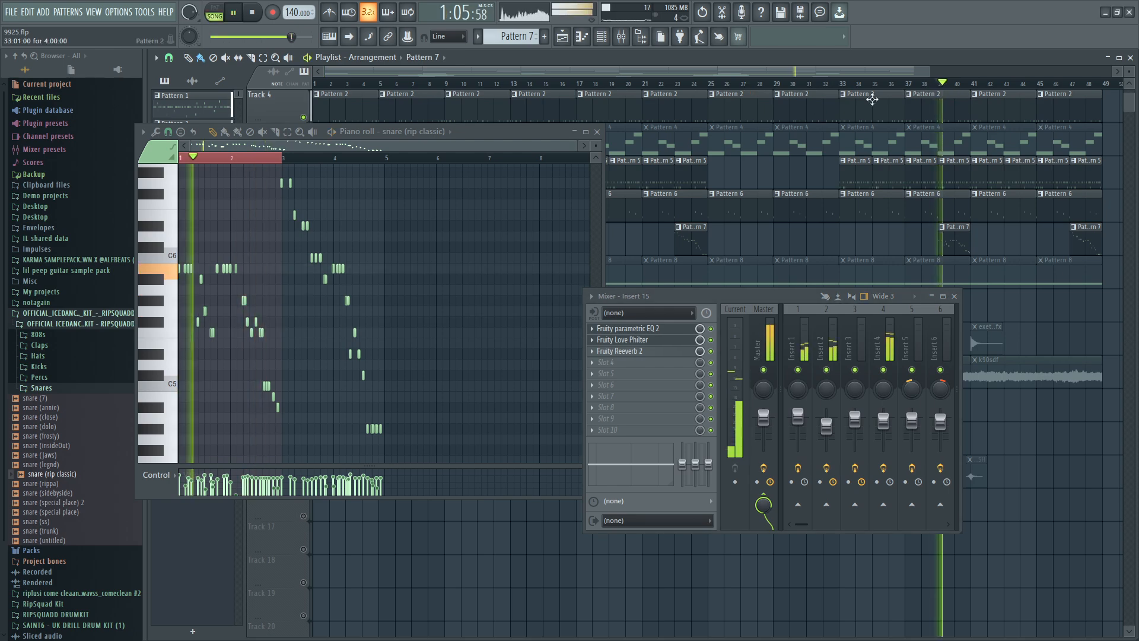
pyautogui.click(1088, 86)
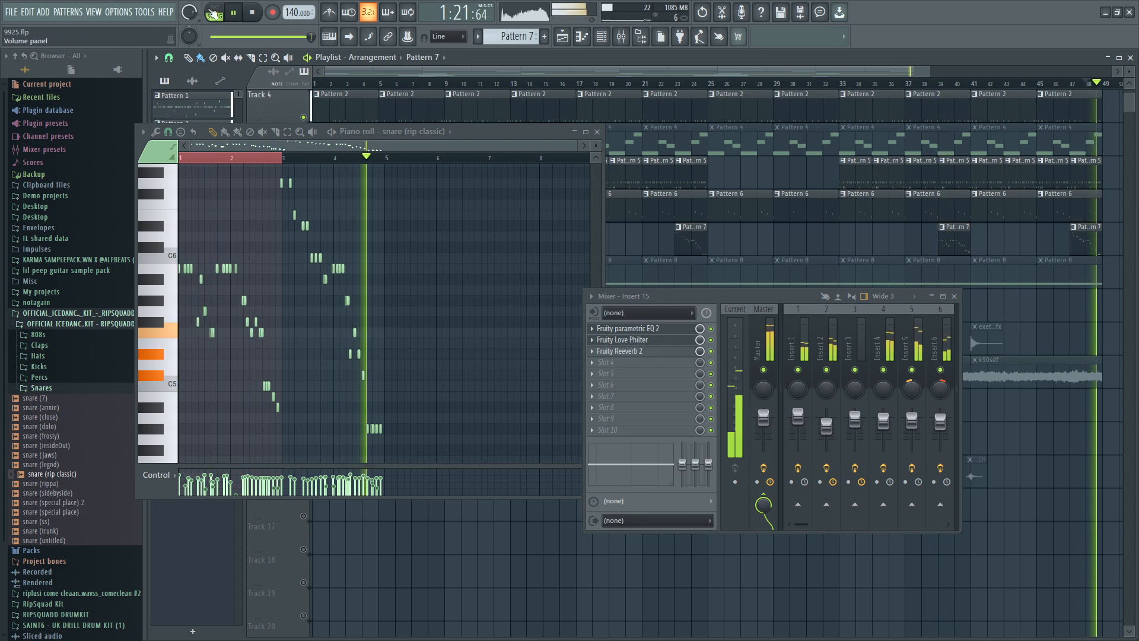
pyautogui.press('l')
pyautogui.click(310, 157)
pyautogui.press('l')
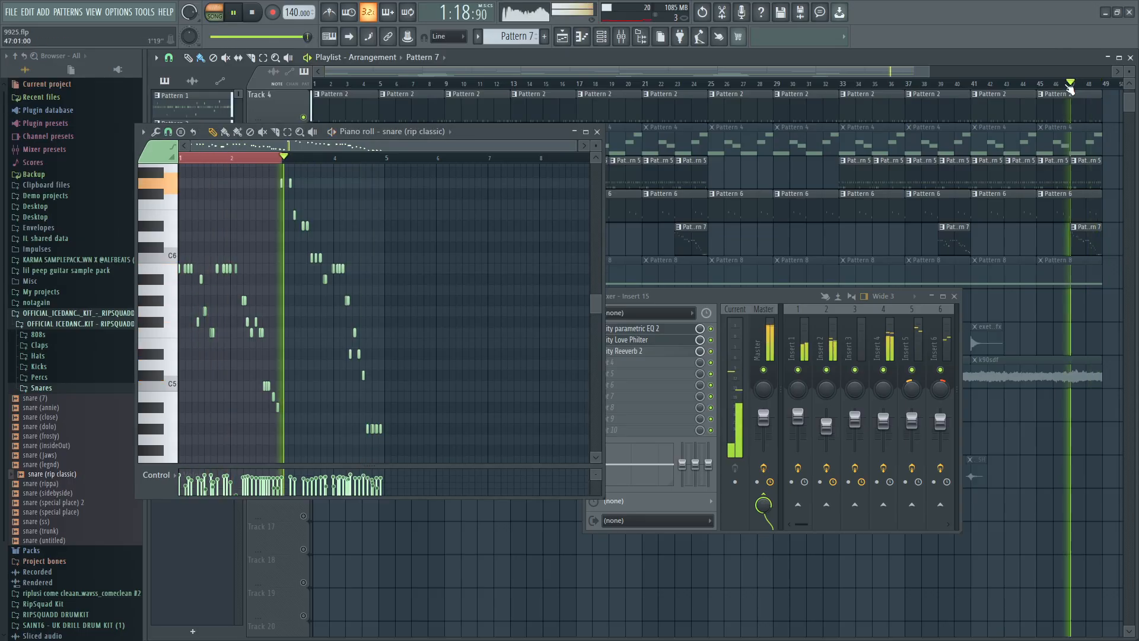
pyautogui.click(214, 10)
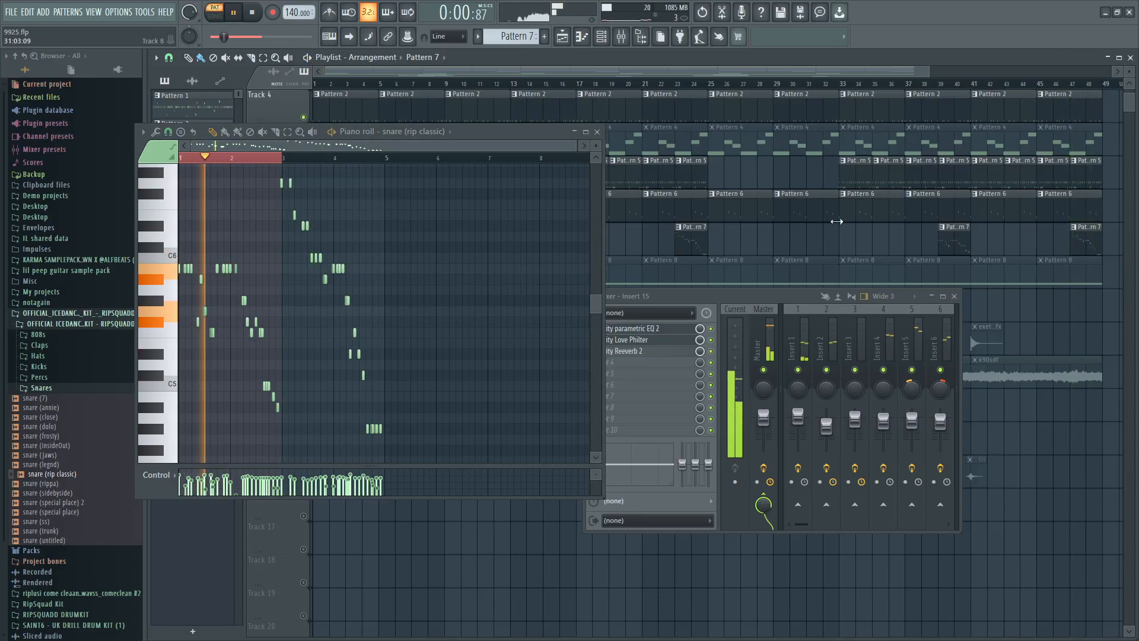
pyautogui.click(287, 158)
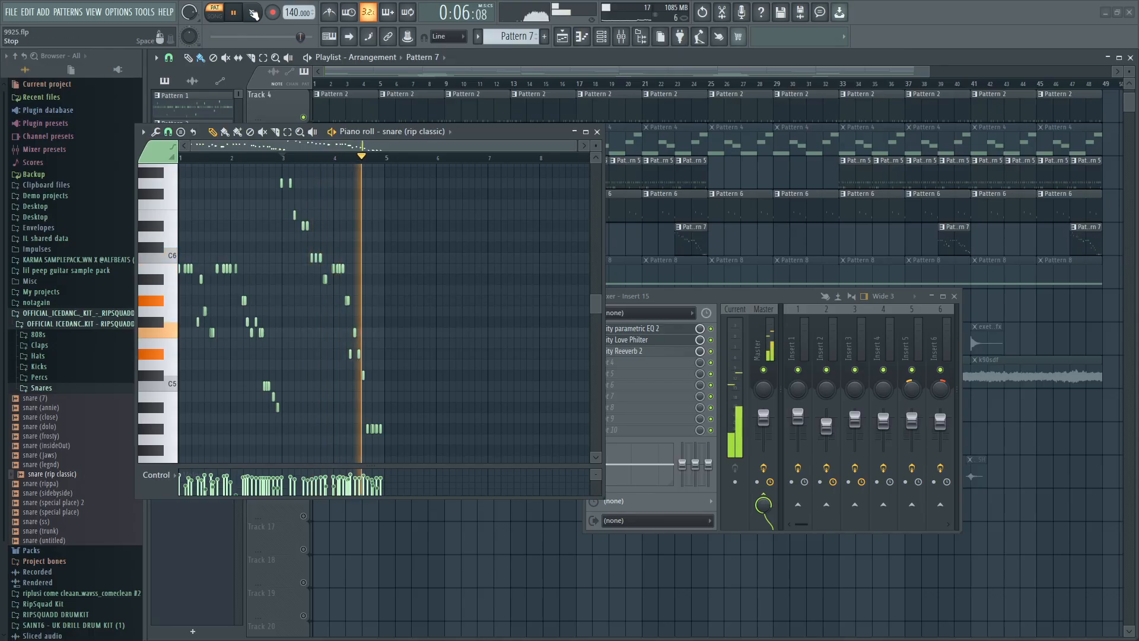
pyautogui.press('space')
# Roll off the lows on Insert 15 with band 1 of Fruity parametric EQ 2 at 80 Hz.
pyautogui.click(648, 348)
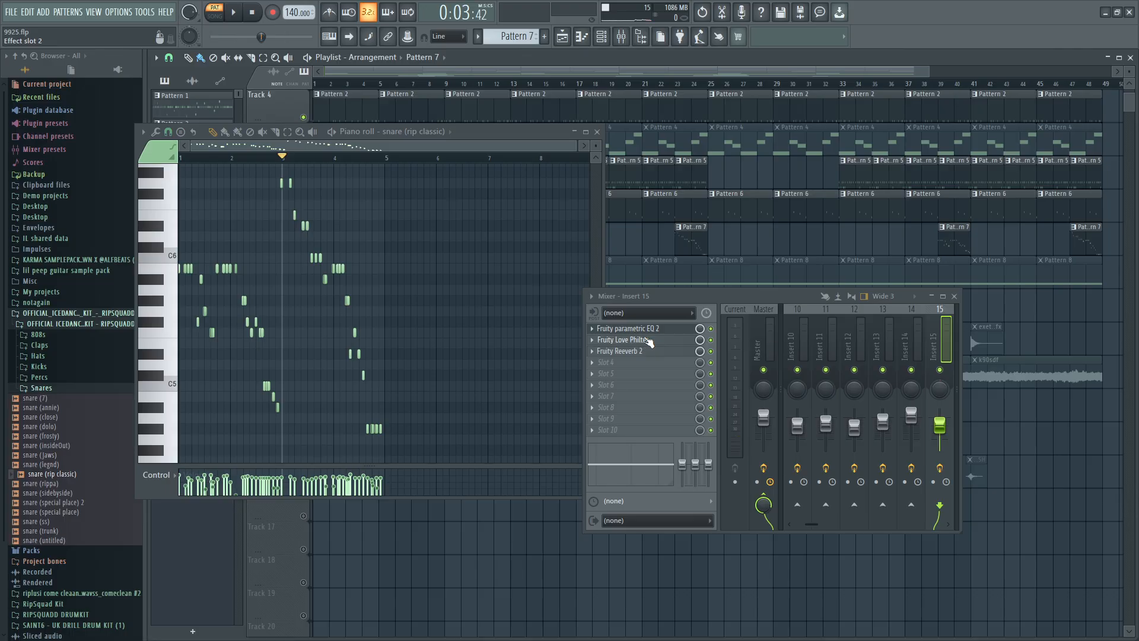
pyautogui.click(653, 329)
pyautogui.moveTo(513, 143); pyautogui.dragTo(491, 392)
pyautogui.moveTo(205, 280)
pyautogui.mouseDown()
pyautogui.moveTo(227, 280)
pyautogui.moveTo(218, 284)
pyautogui.mouseUp()
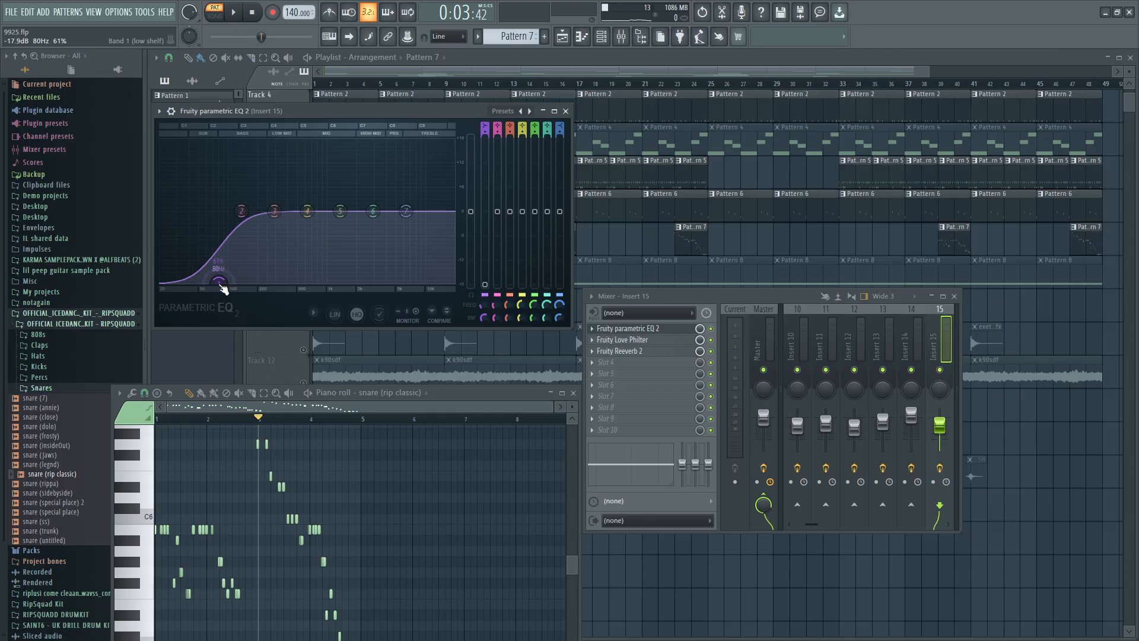
# Load the Twinkle preset in Insert 15's Fruity Love Philter and close the Love Philter and EQ windows.
pyautogui.click(636, 351)
pyautogui.click(633, 341)
pyautogui.click(502, 132)
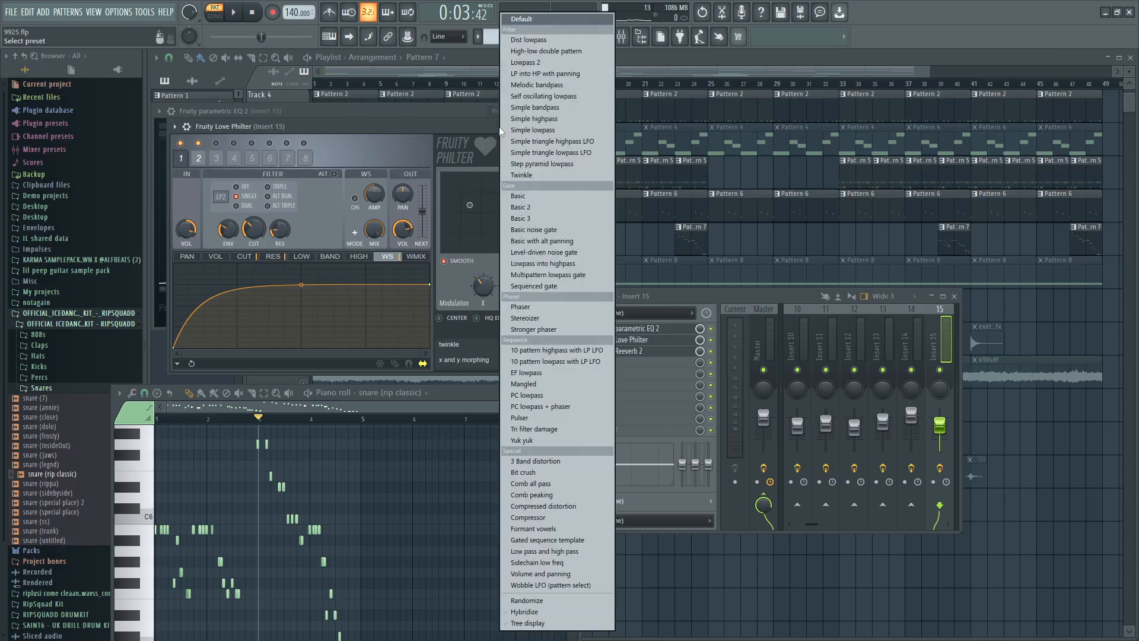
pyautogui.click(525, 179)
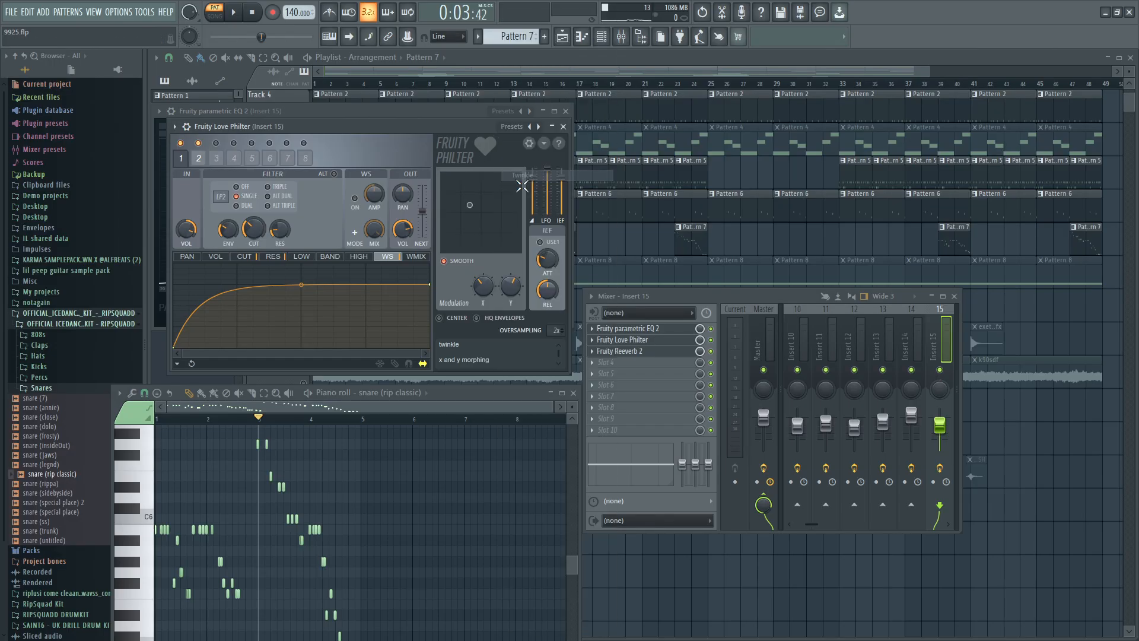
pyautogui.click(563, 127)
pyautogui.click(565, 111)
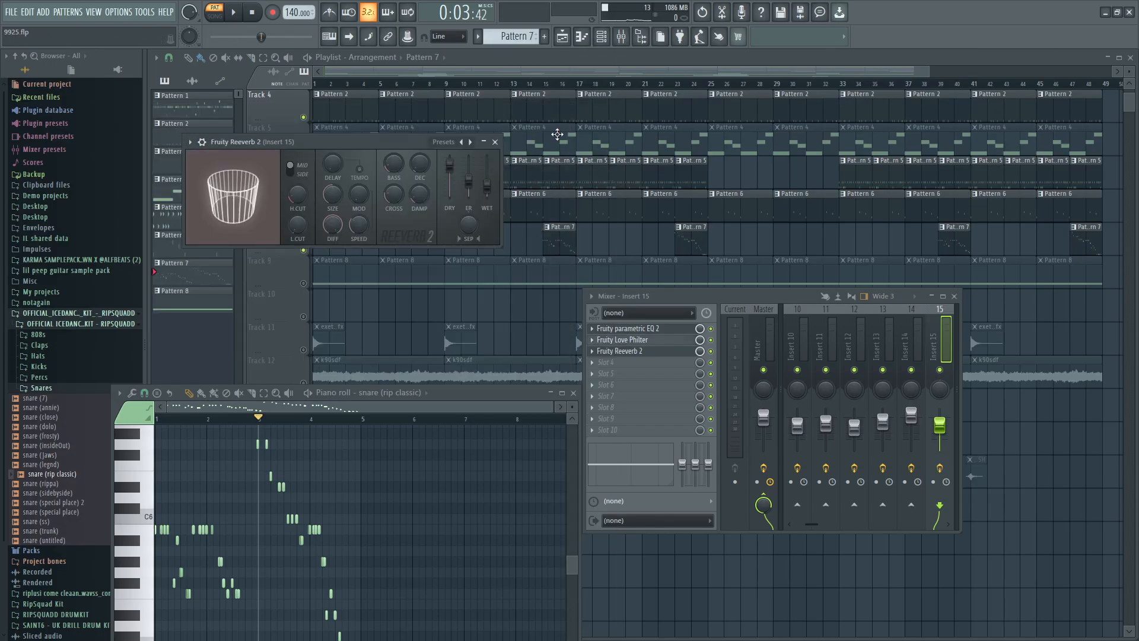
# Apply a slight velocity randomization to all of Pattern 7's snare (rip classic) notes and close the piano roll and Fruity Reeverb 2.
pyautogui.click(359, 392)
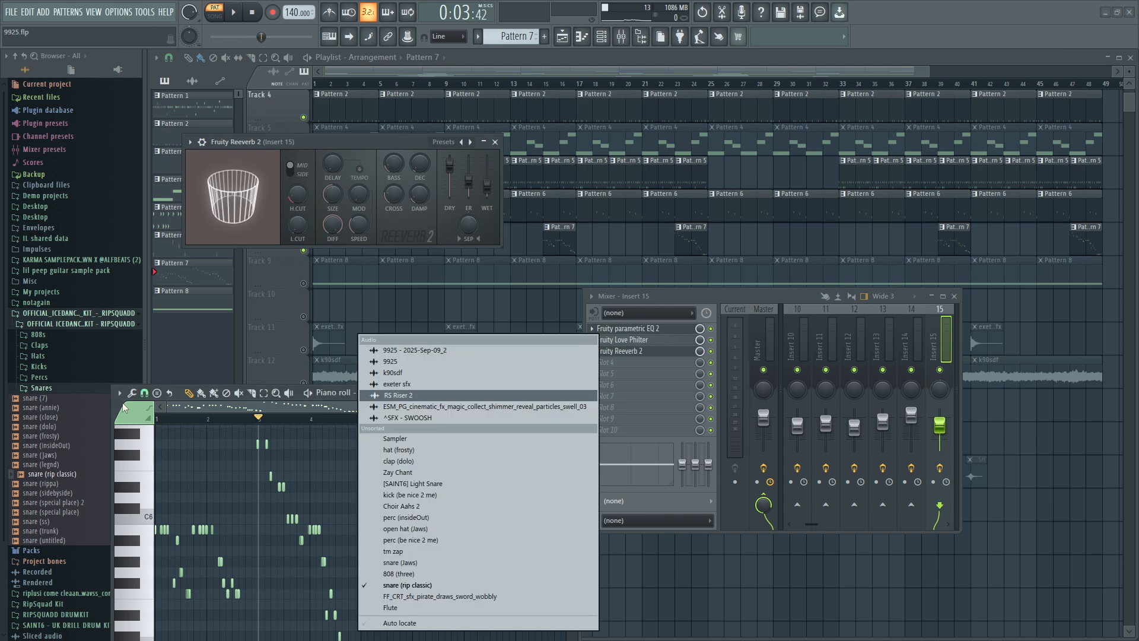
pyautogui.moveTo(122, 405); pyautogui.dragTo(136, 170)
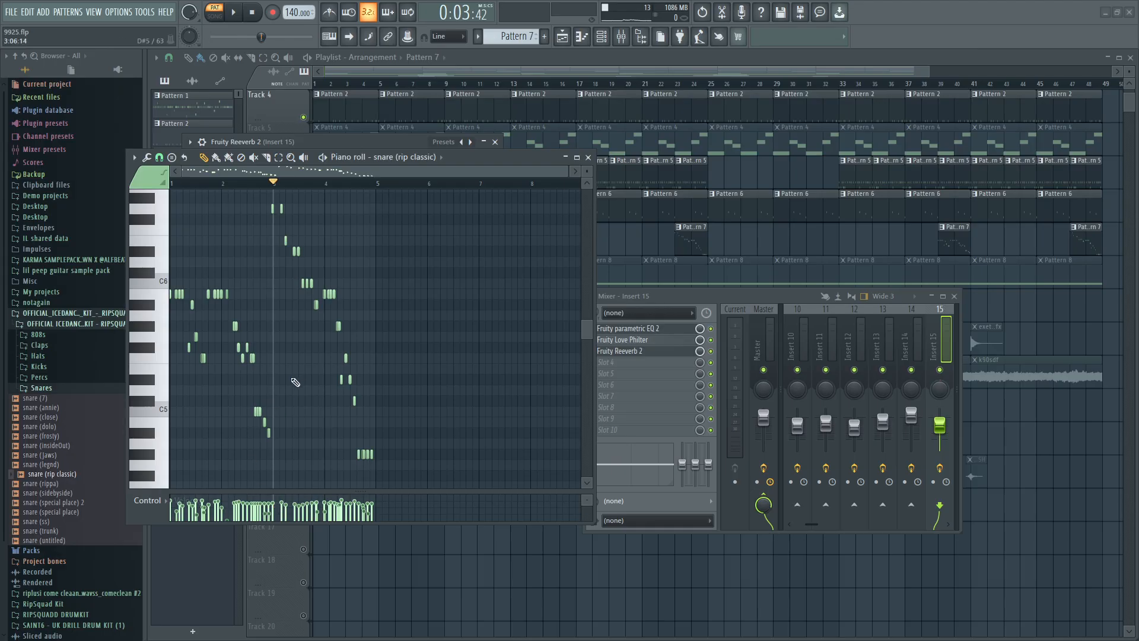
pyautogui.click(278, 157)
pyautogui.hotkey('ctrl', 'a')
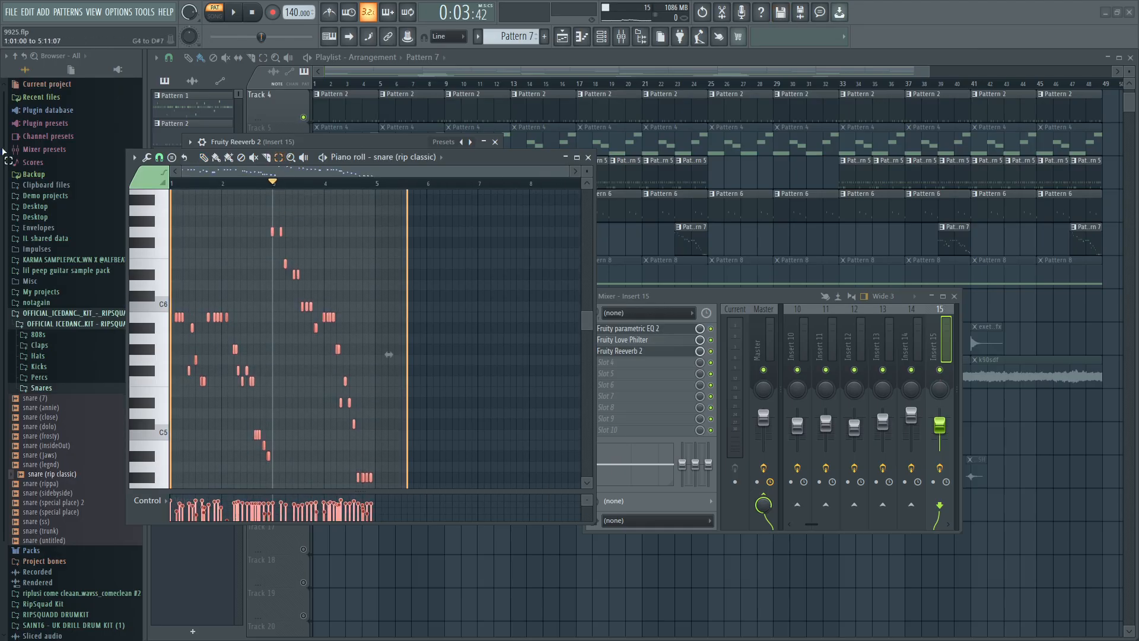
pyautogui.scroll(3, 386, 404)
pyautogui.hotkey('alt', 'r')
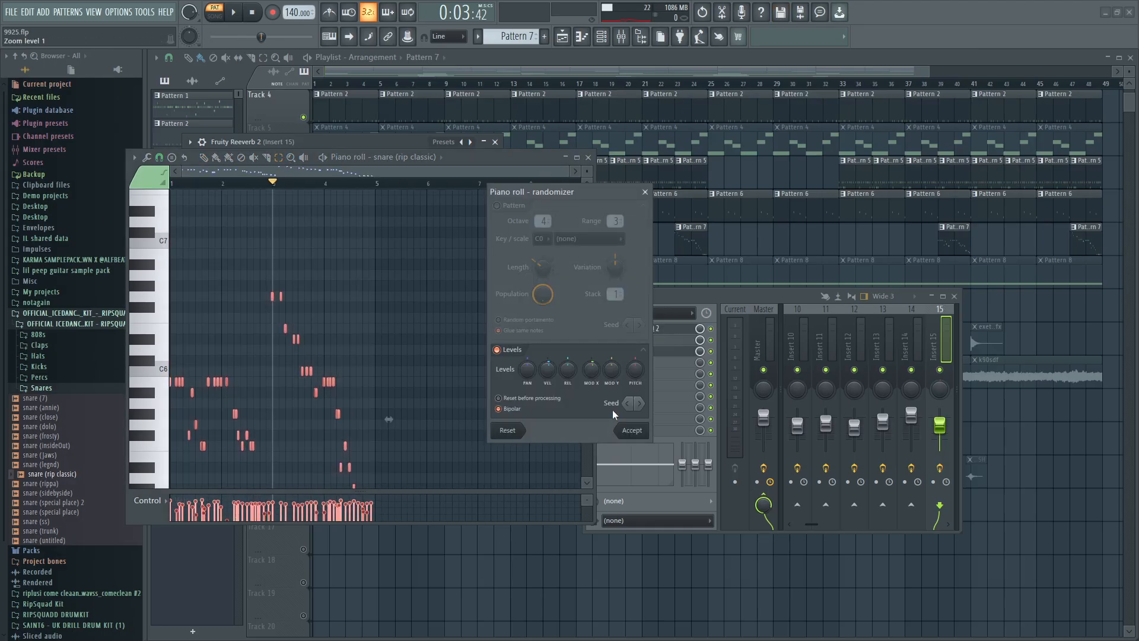
pyautogui.moveTo(546, 372); pyautogui.dragTo(546, 366)
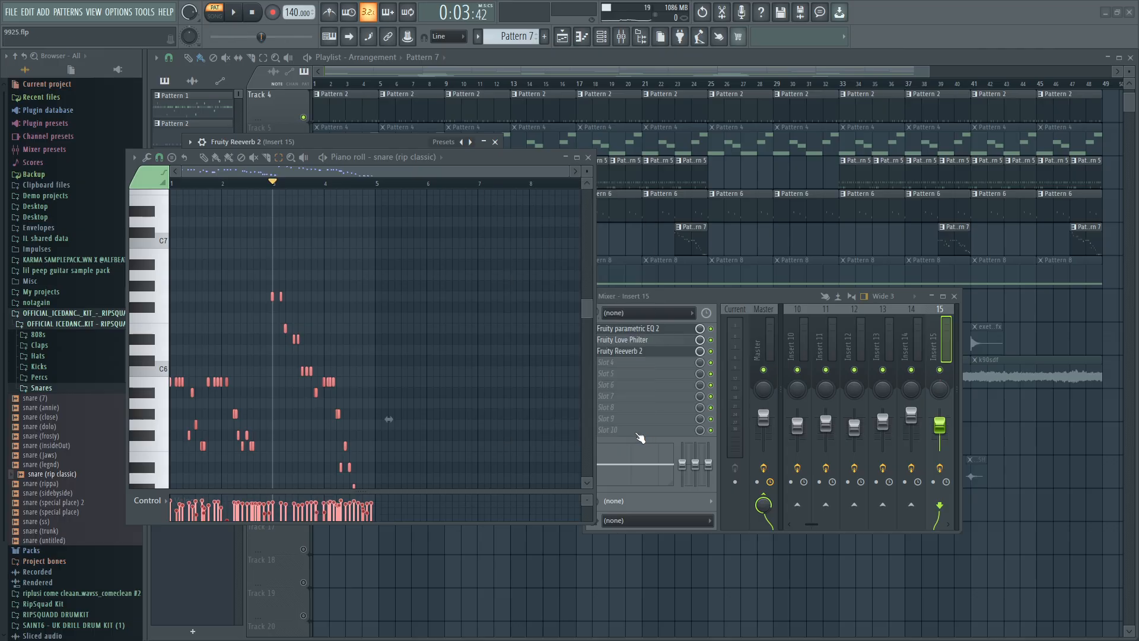
pyautogui.click(631, 430)
pyautogui.click(588, 157)
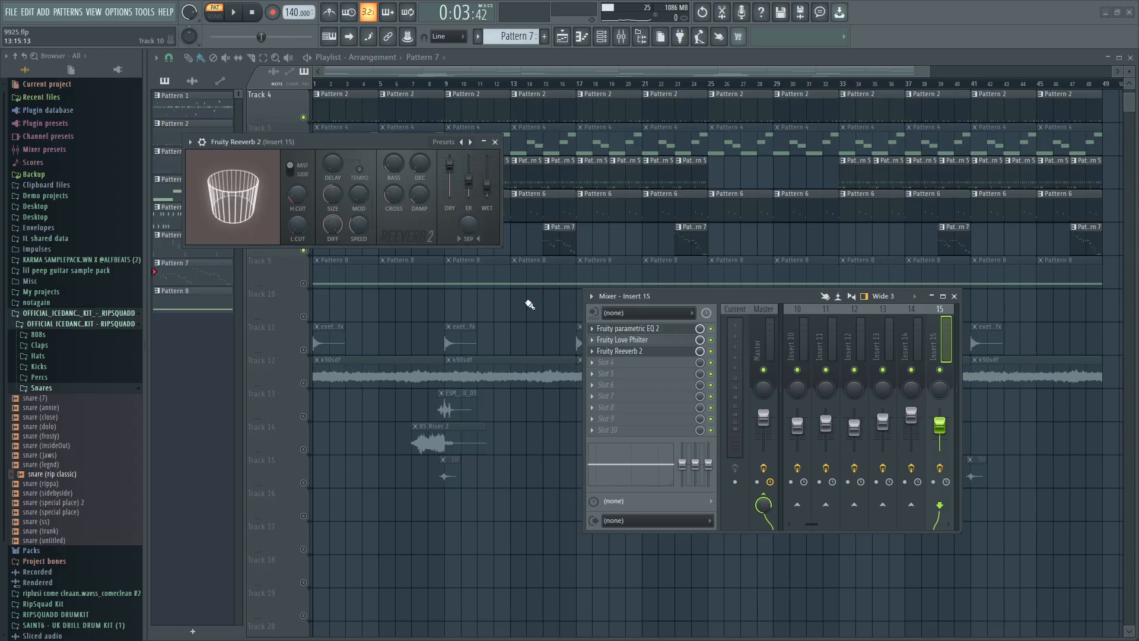
pyautogui.press('Escape')
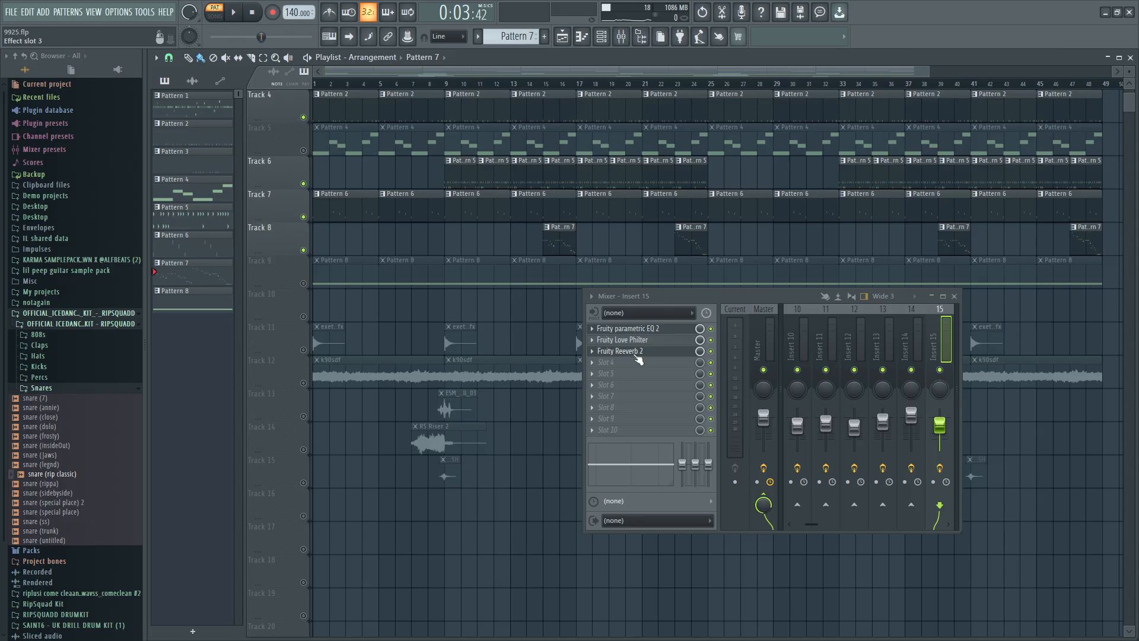
# Listen to Pattern 7 by itself and in the full arrangement from bar 13.
pyautogui.click(237, 19)
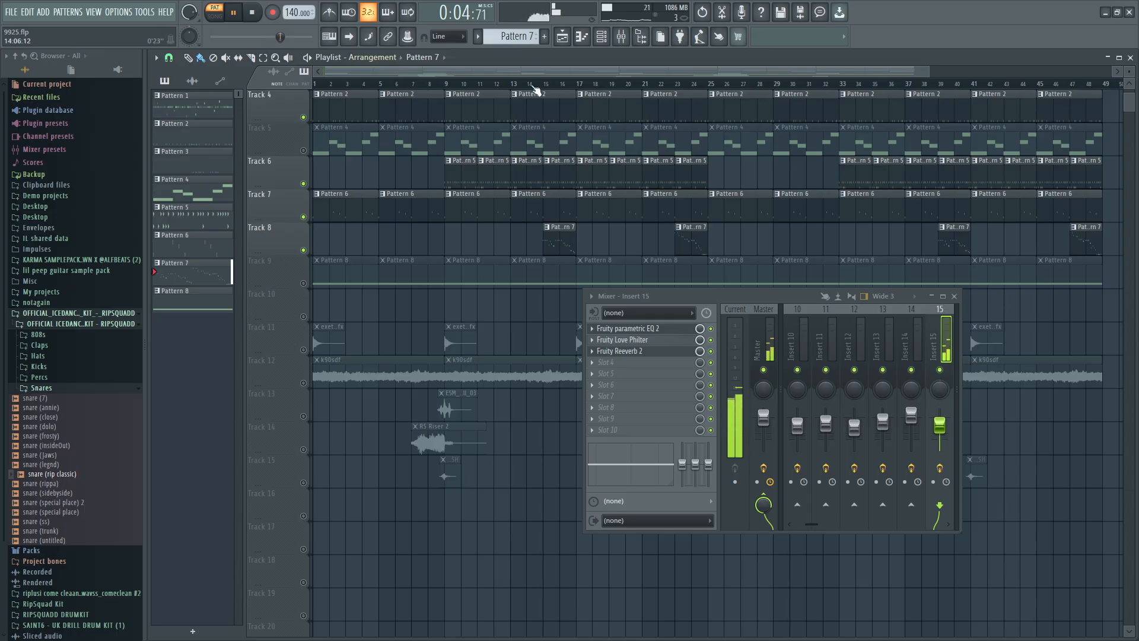
pyautogui.click(254, 15)
pyautogui.click(512, 84)
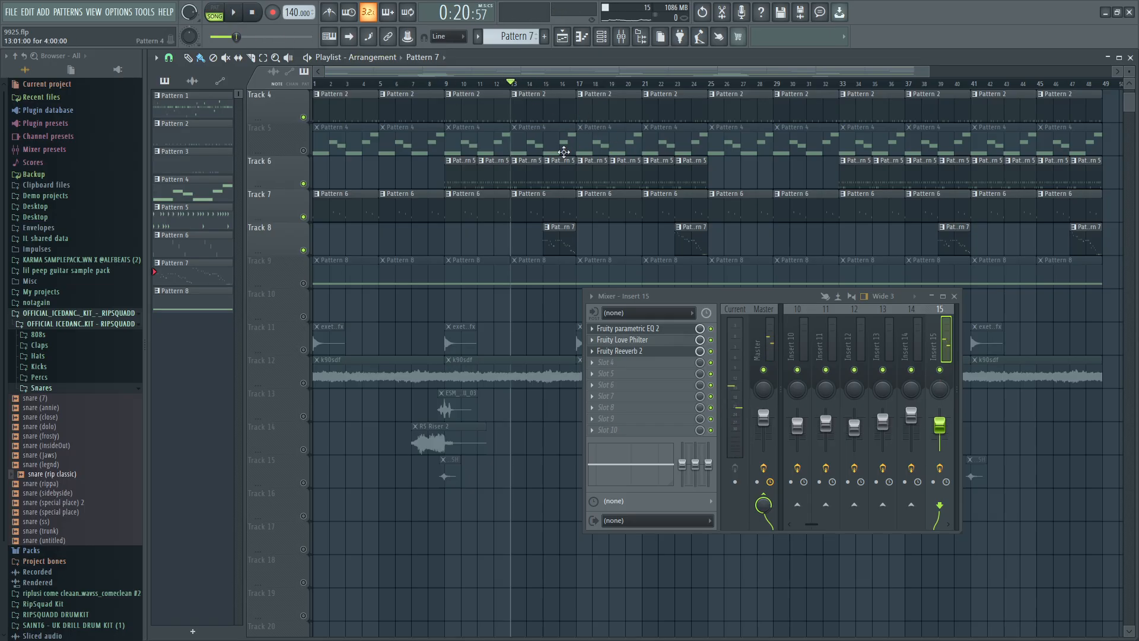
pyautogui.press('space')
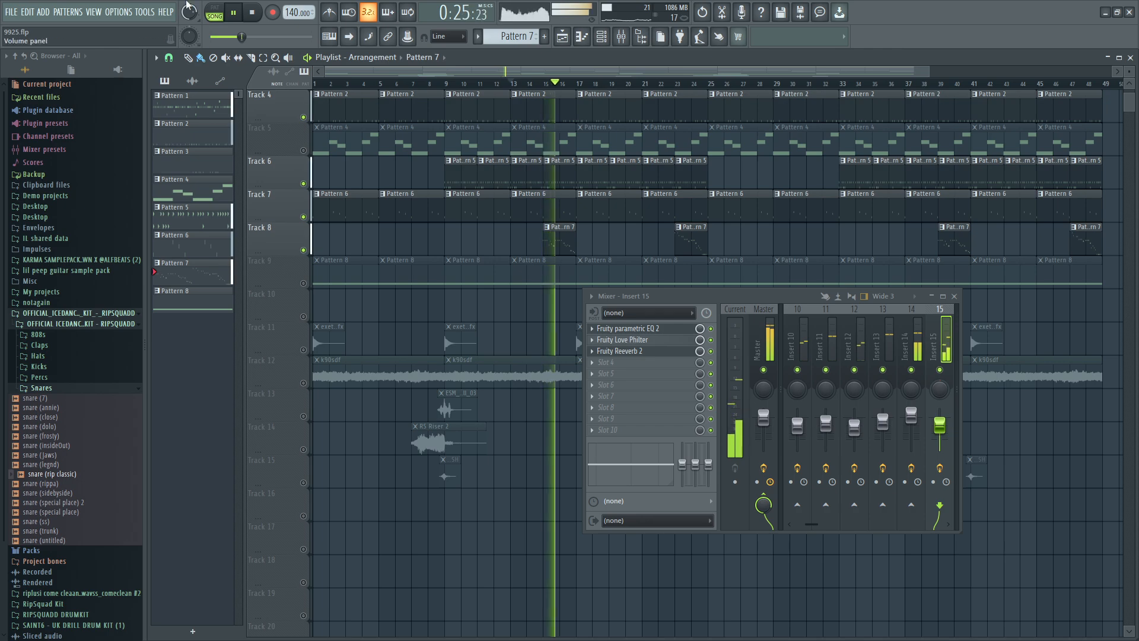
# Unmute Track 12 with the k90sdf clips and stop playback.
pyautogui.click(287, 366)
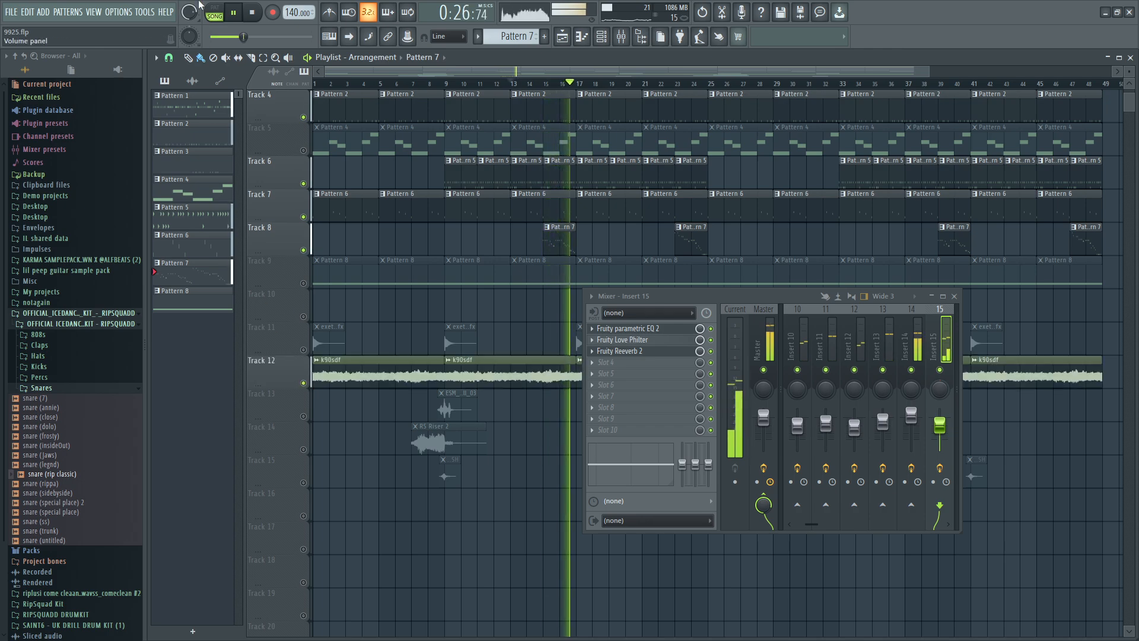
pyautogui.press('space')
pyautogui.scroll(-1, 356, 312)
pyautogui.click(252, 12)
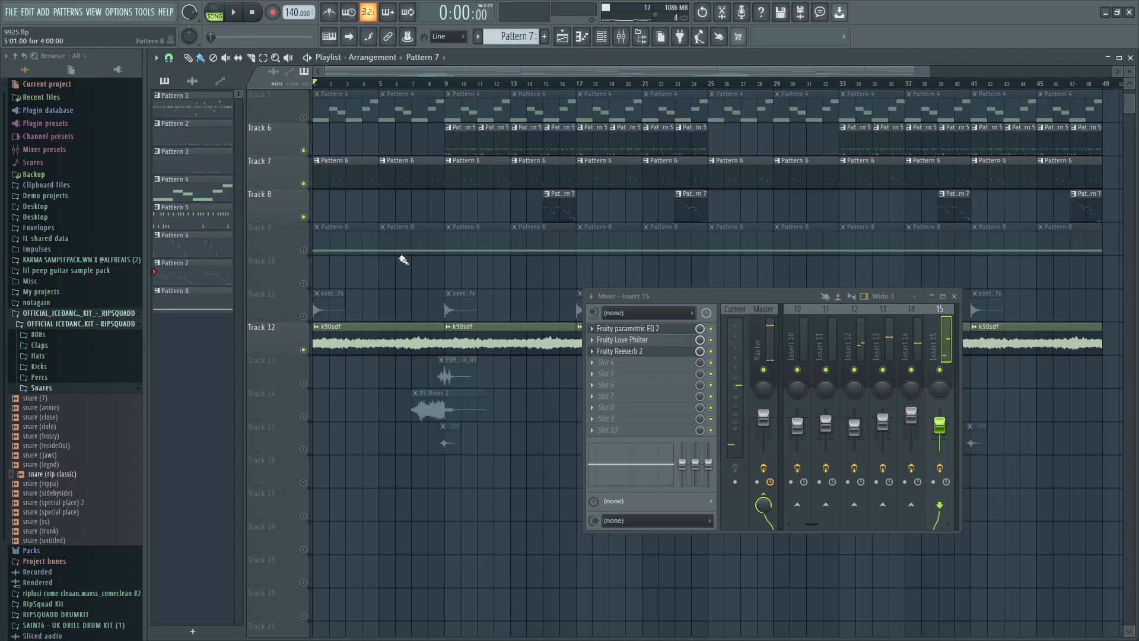
# Unmute and solo Track 9, which holds the Pattern 8 clips, in the playlist.
pyautogui.click(312, 252)
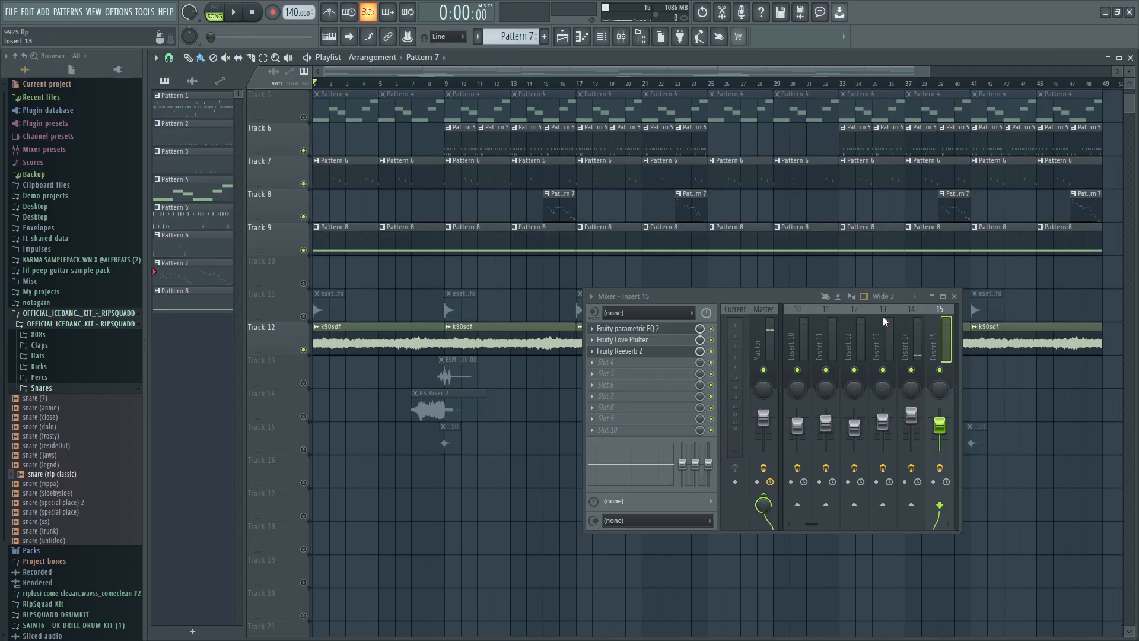
pyautogui.scroll(-2, 379, 282)
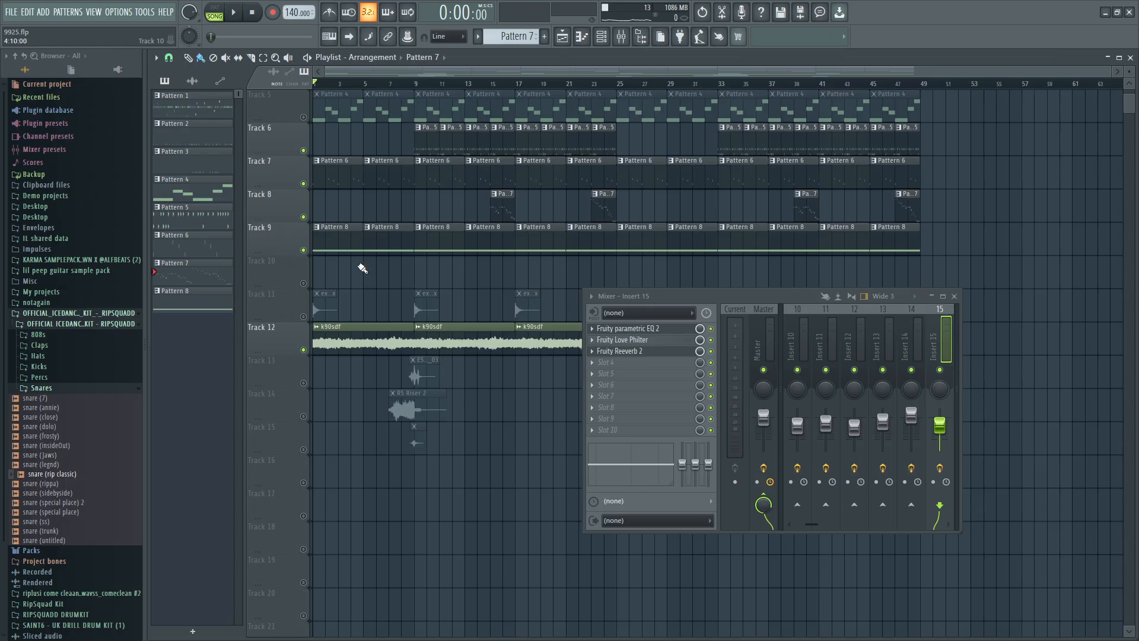
pyautogui.scroll(2, 330, 267)
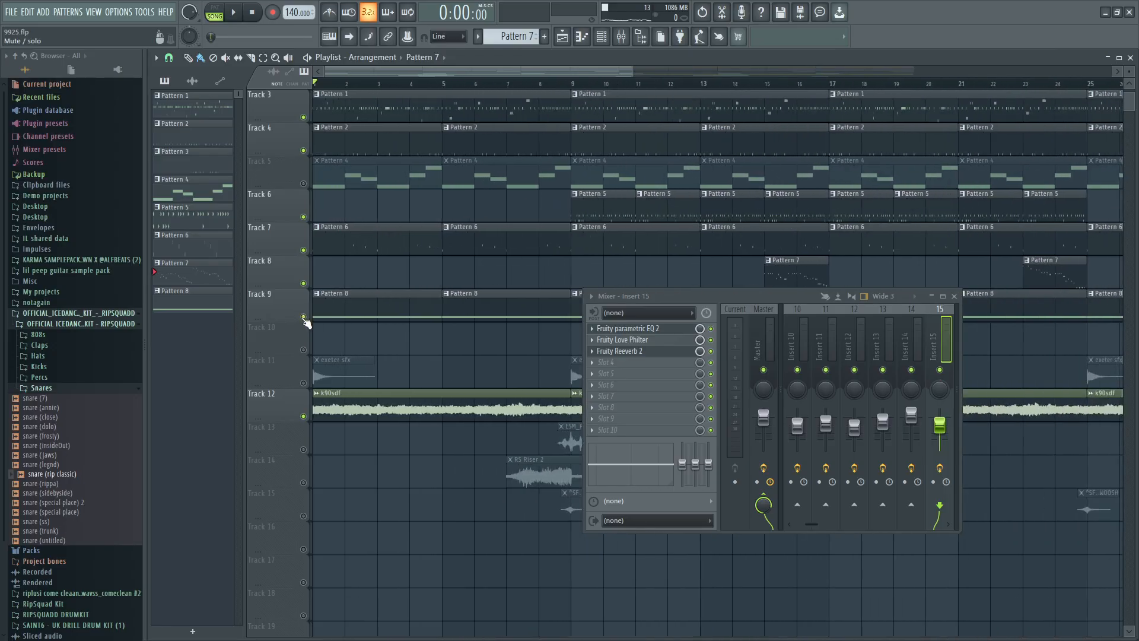
pyautogui.rightClick(304, 318)
pyautogui.scroll(4, 306, 321)
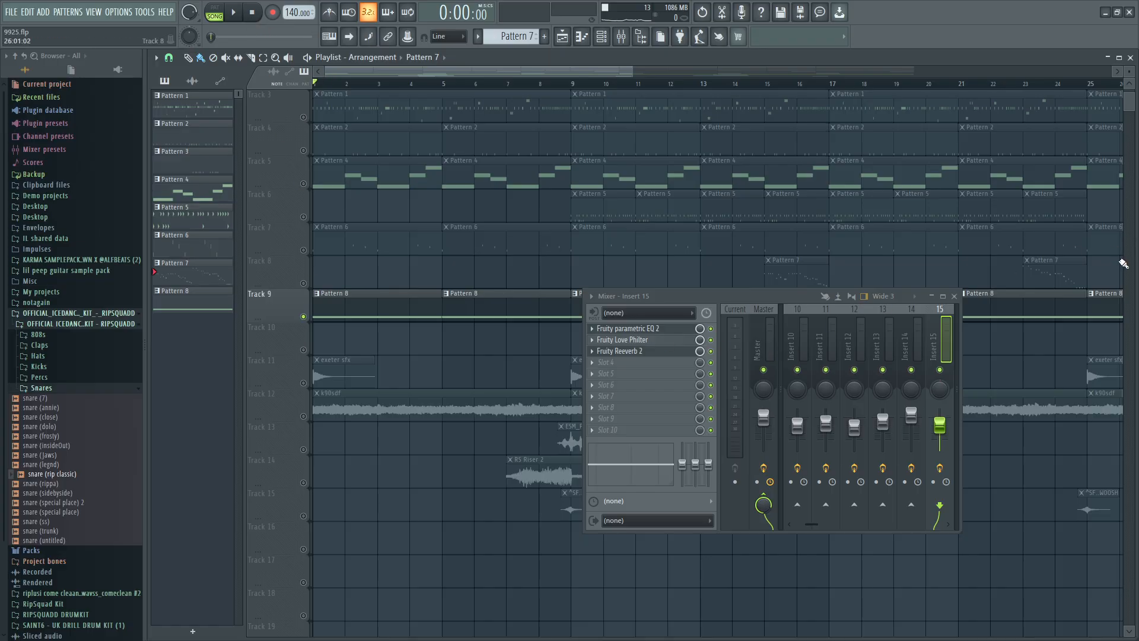
pyautogui.click(582, 36)
pyautogui.click(602, 37)
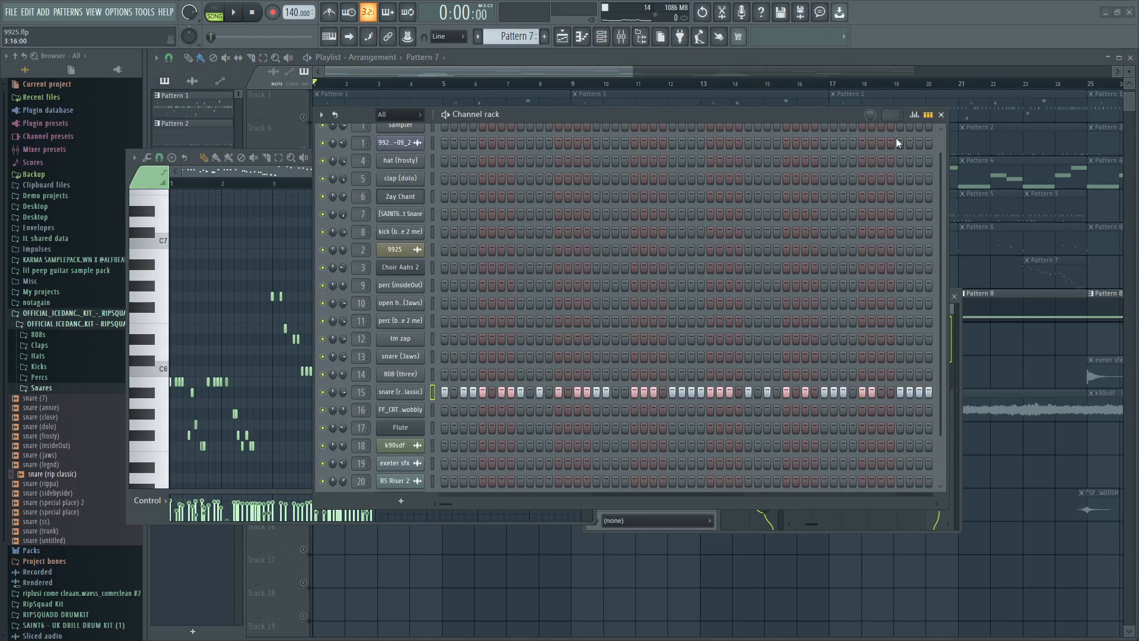
pyautogui.click(941, 115)
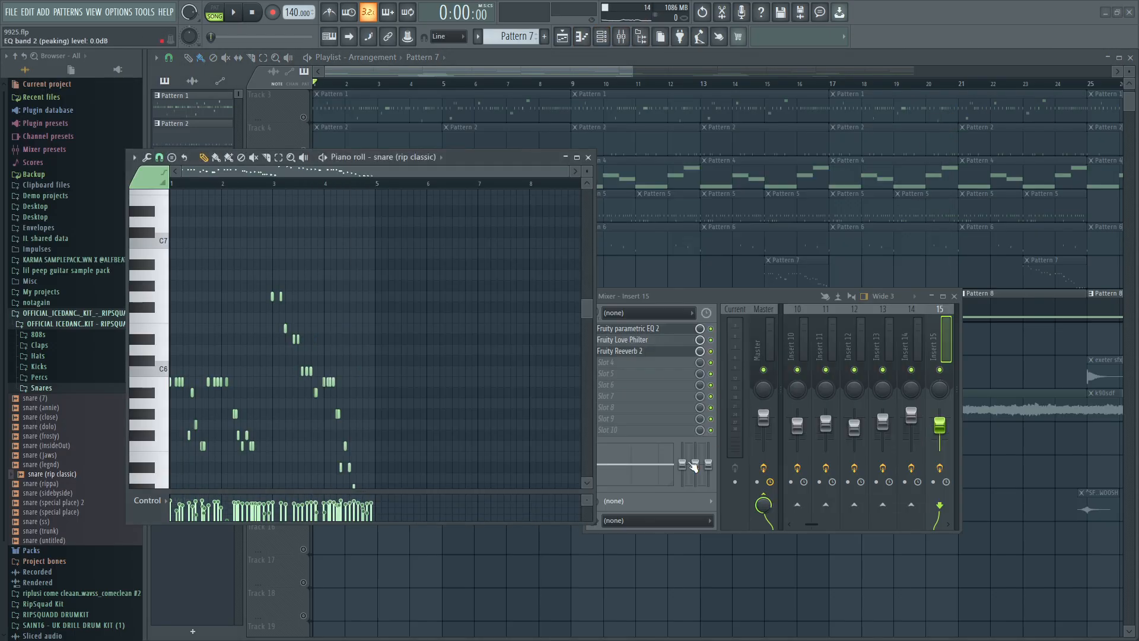
pyautogui.click(588, 158)
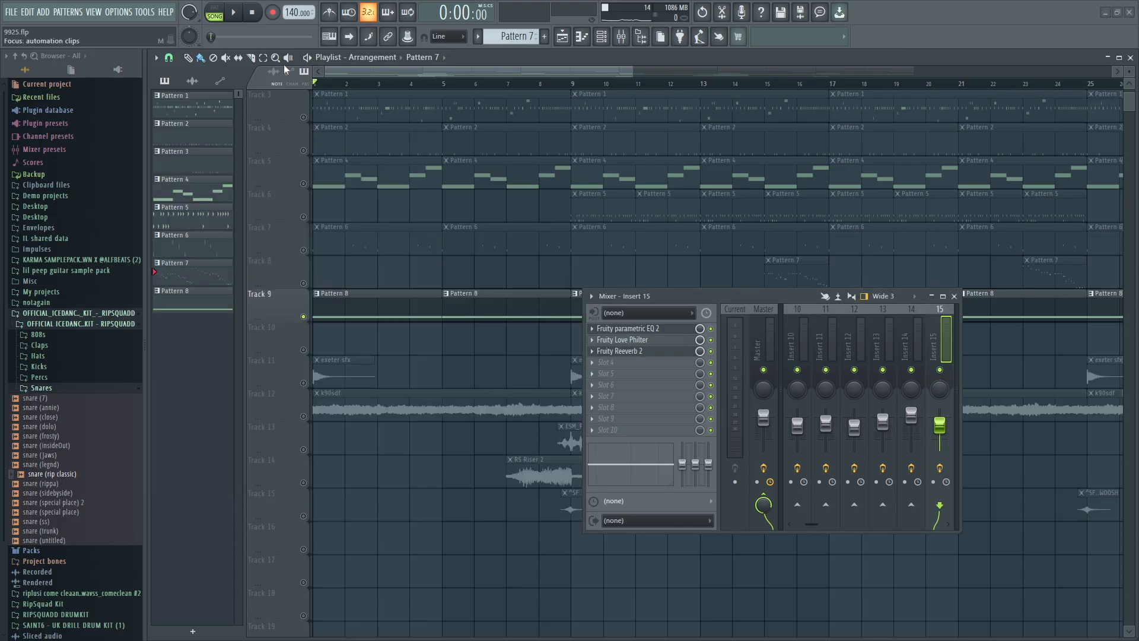
# Play Pattern 8's Flute note by itself from the piano roll, widen the mixer and select Insert 17.
pyautogui.click(215, 12)
pyautogui.doubleClick(328, 309)
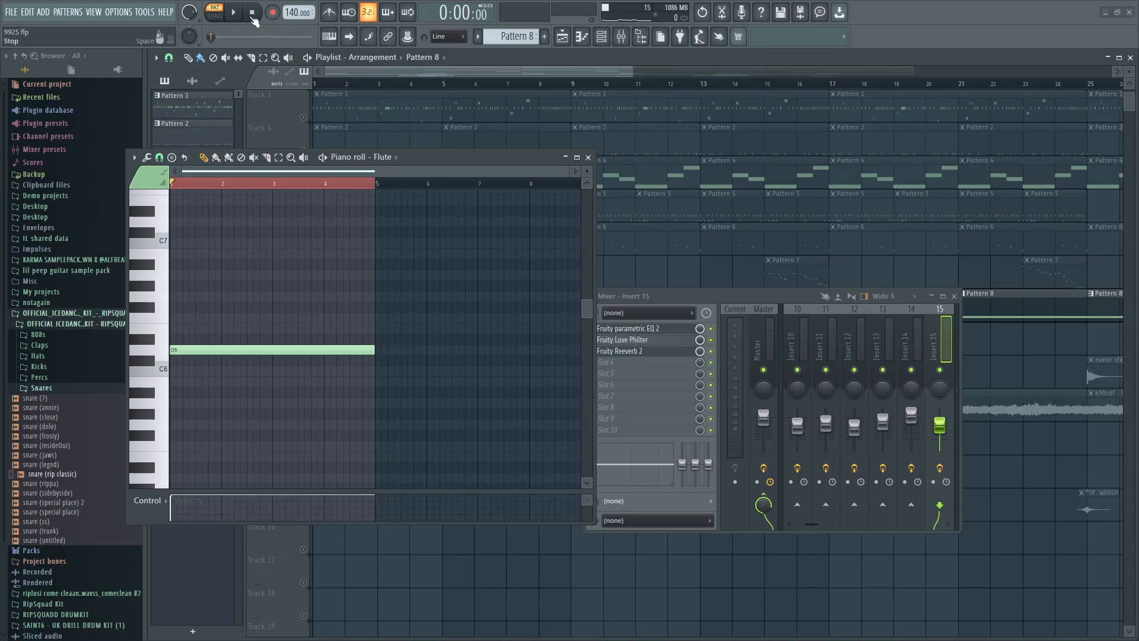
pyautogui.press('space')
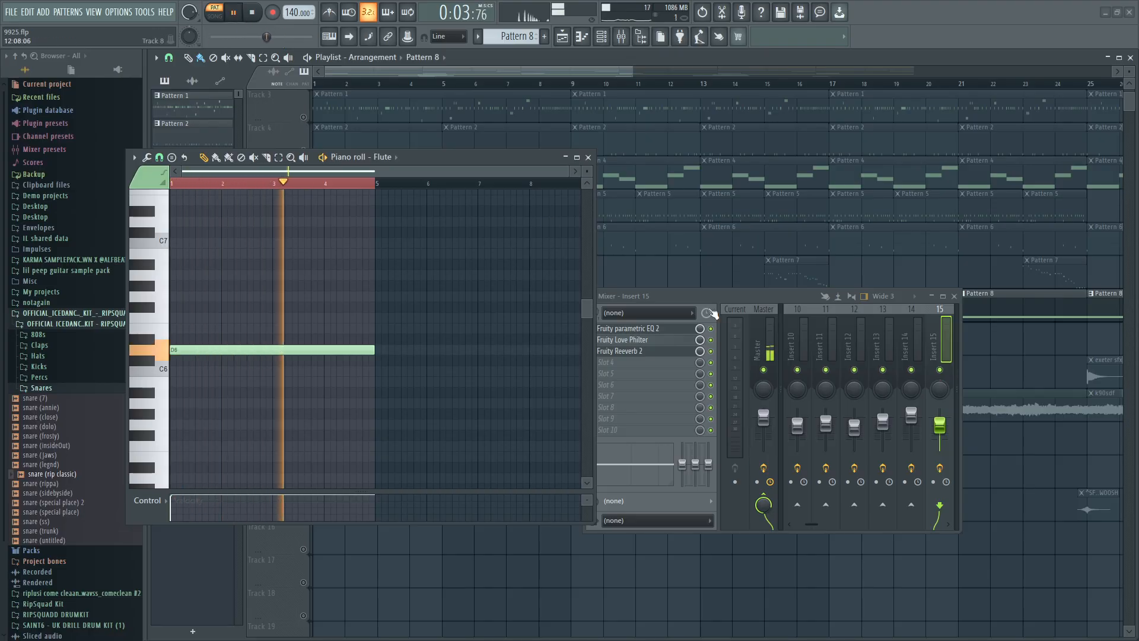
pyautogui.moveTo(962, 349); pyautogui.dragTo(1132, 362)
pyautogui.click(1004, 384)
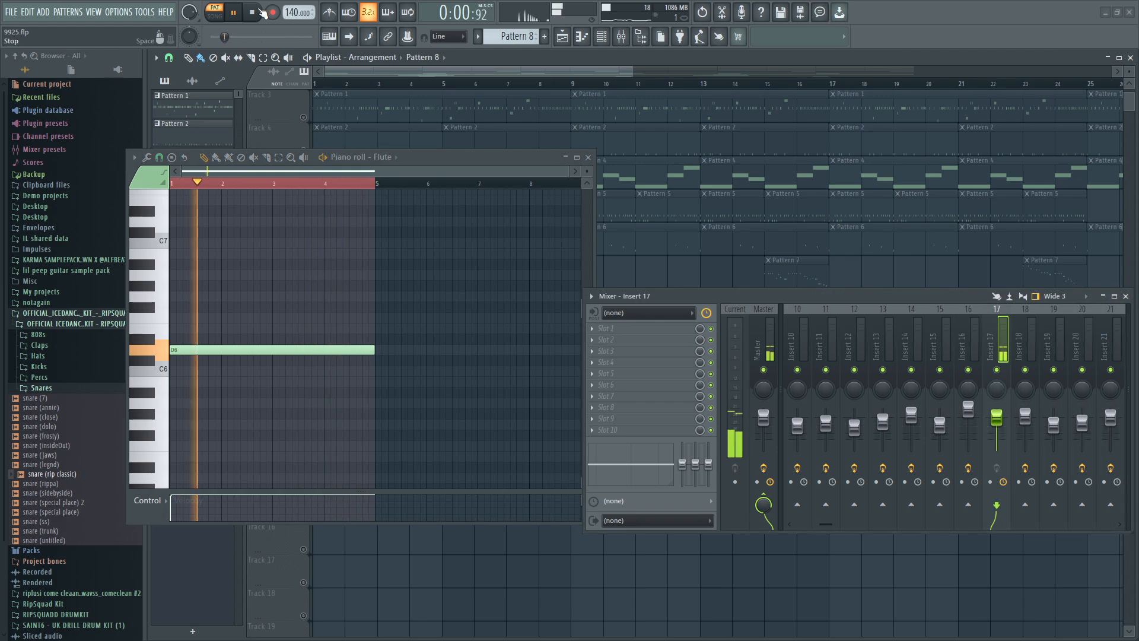
# Stop playback, collapse the mixer and close the Flute piano roll.
pyautogui.press('space')
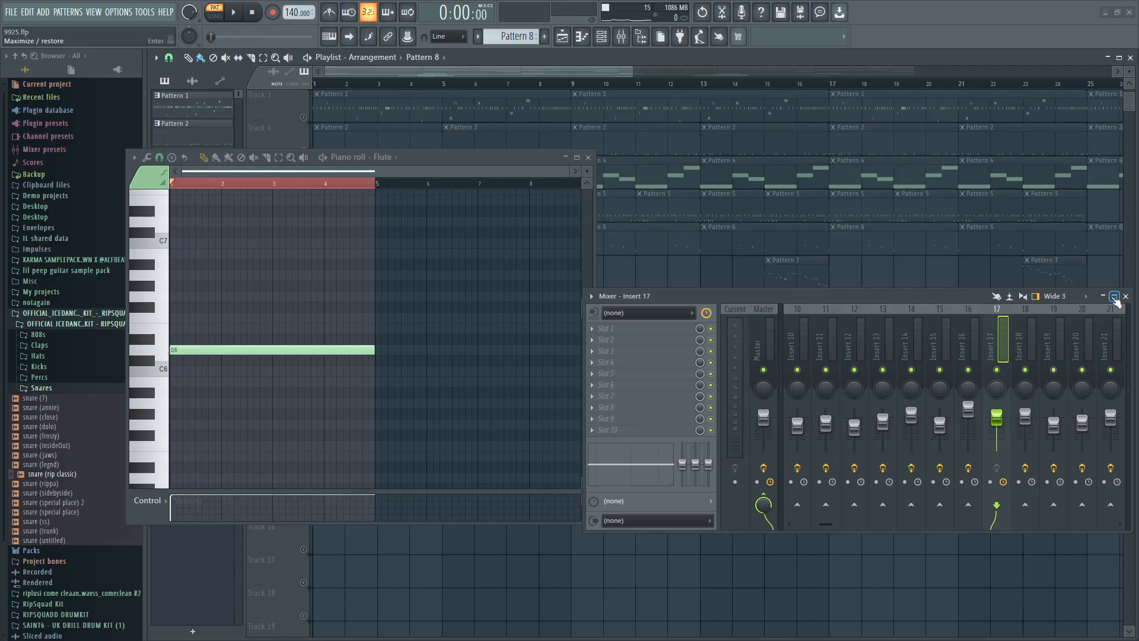
pyautogui.click(1103, 296)
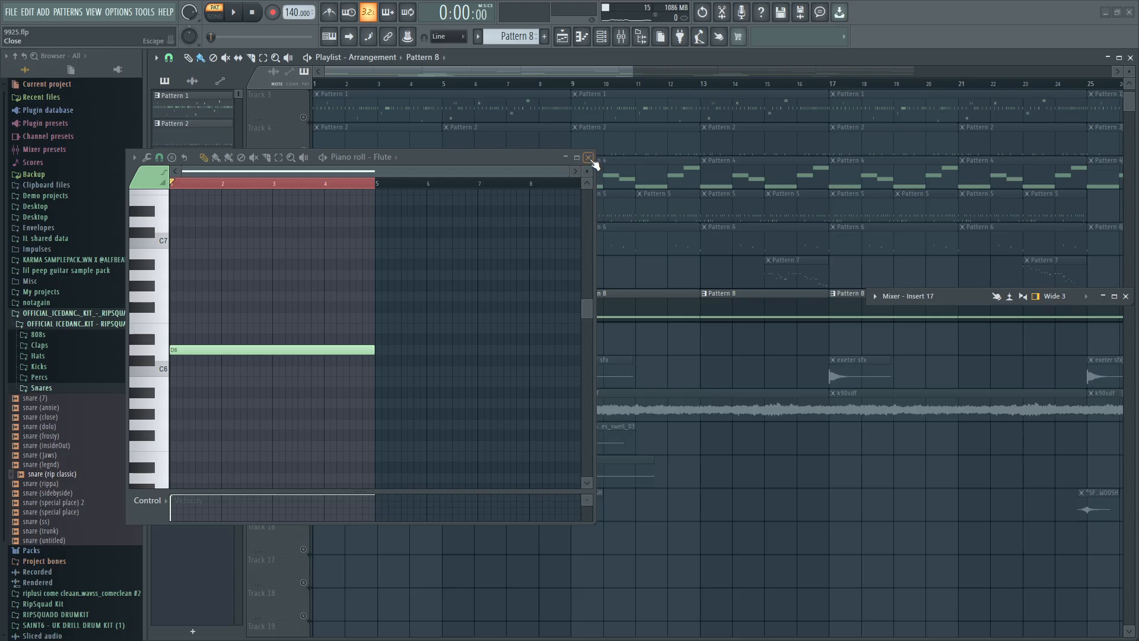
pyautogui.click(589, 158)
# Open the Flute channel's FLEX instrument from the channel rack, examine its preset in the General Midi Library, and close it.
pyautogui.click(600, 36)
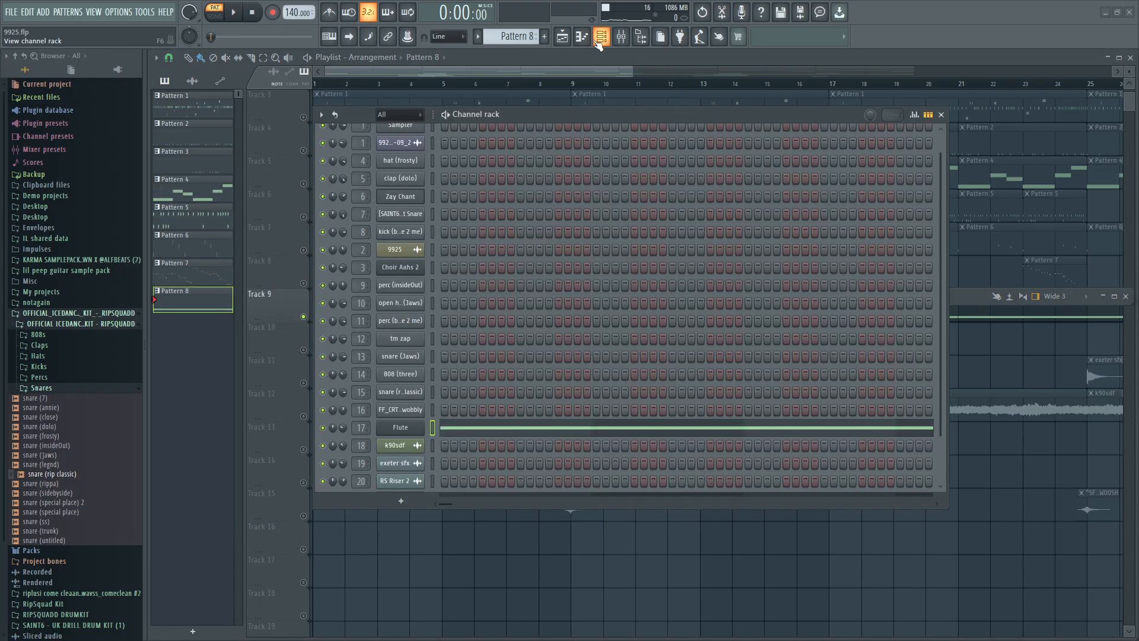
pyautogui.click(418, 427)
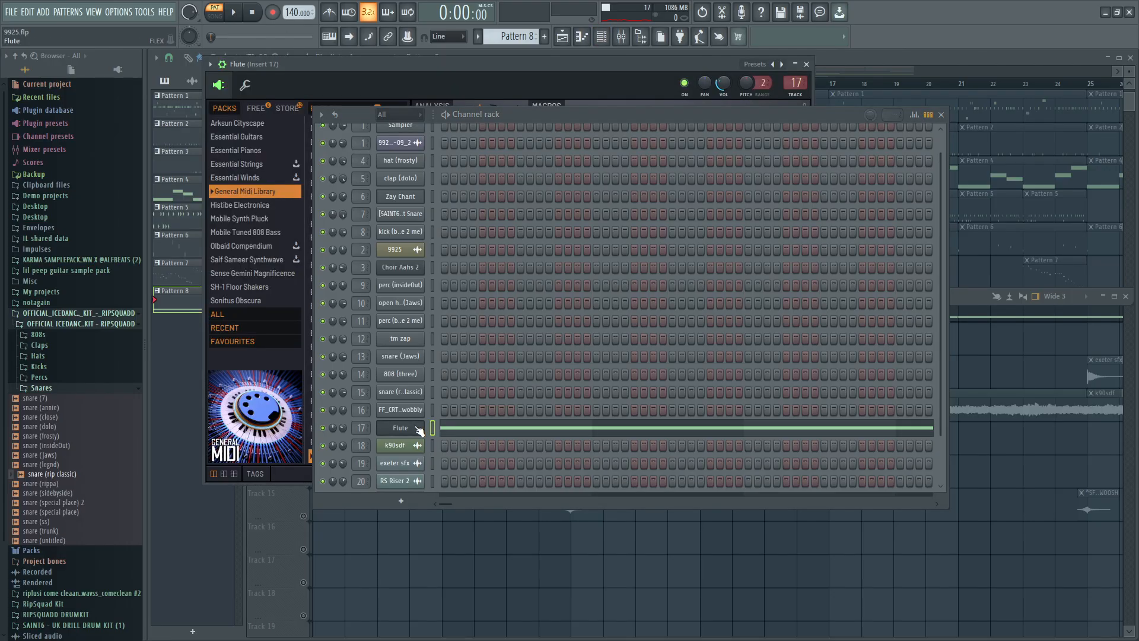
pyautogui.click(940, 114)
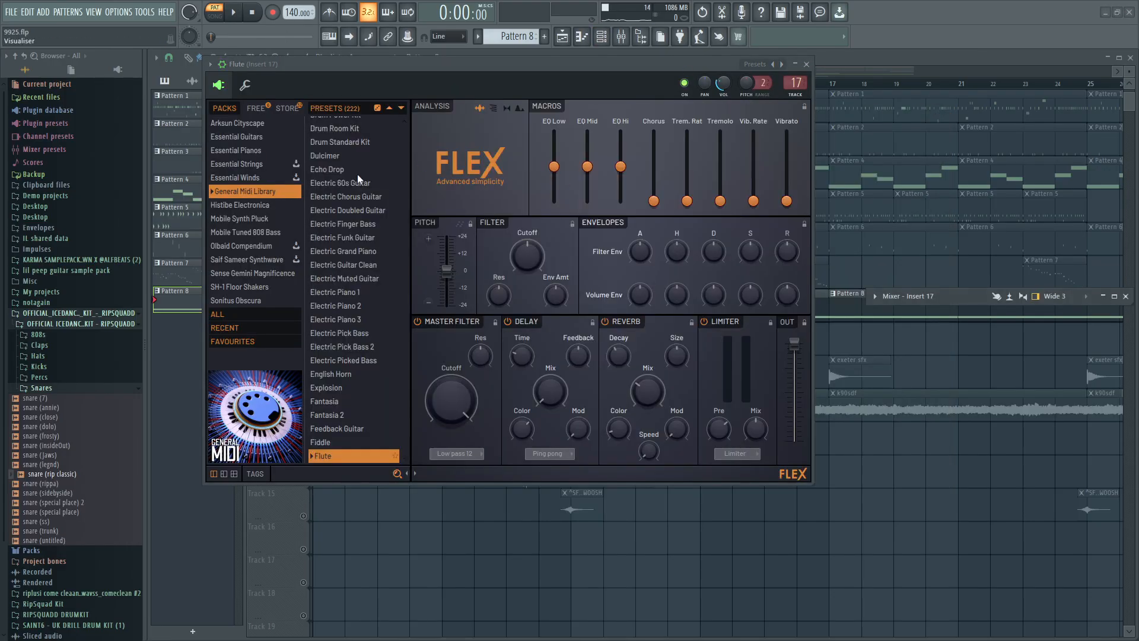
pyautogui.scroll(4, 356, 201)
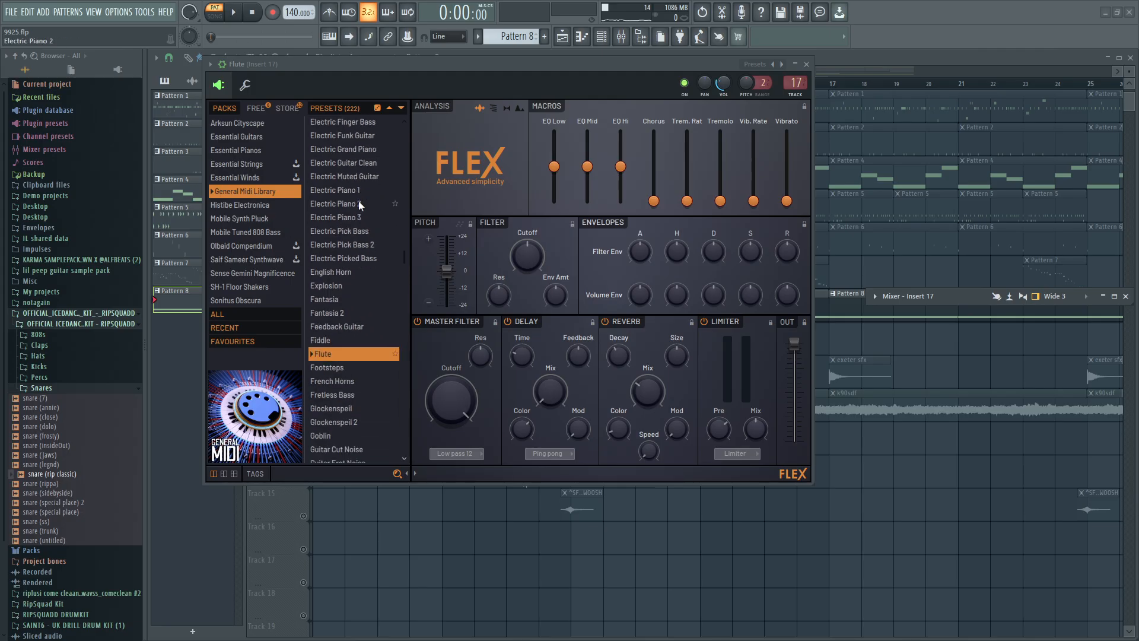
pyautogui.click(806, 64)
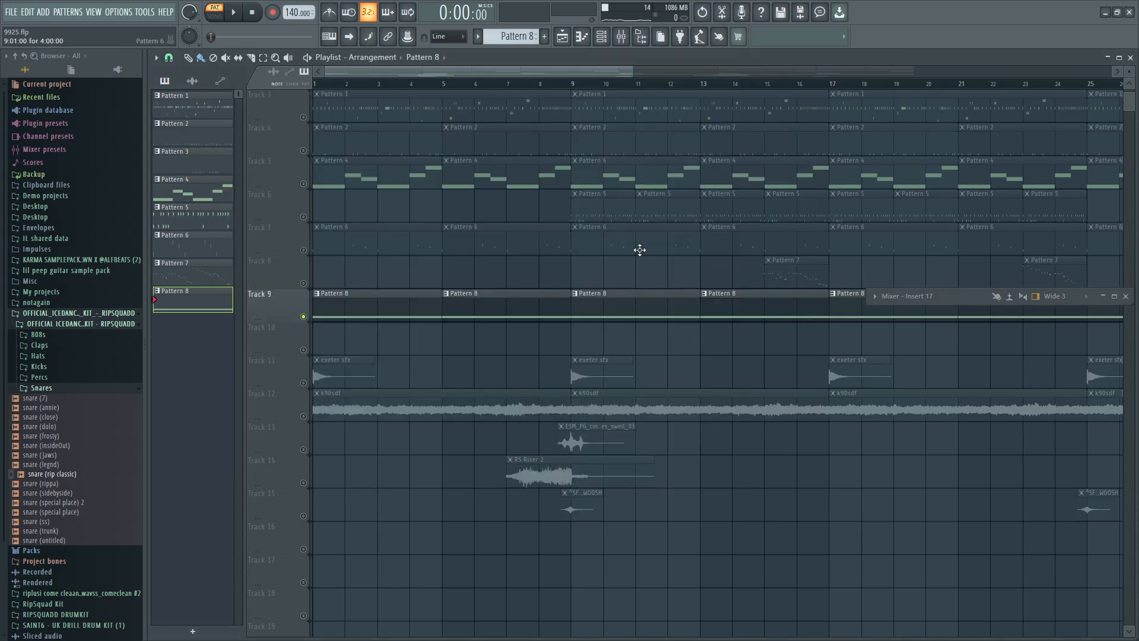
# Unmute Tracks 1 to 5 in the playlist so they play together with the Pattern 8 flute on Track 9.
pyautogui.scroll(2, 315, 226)
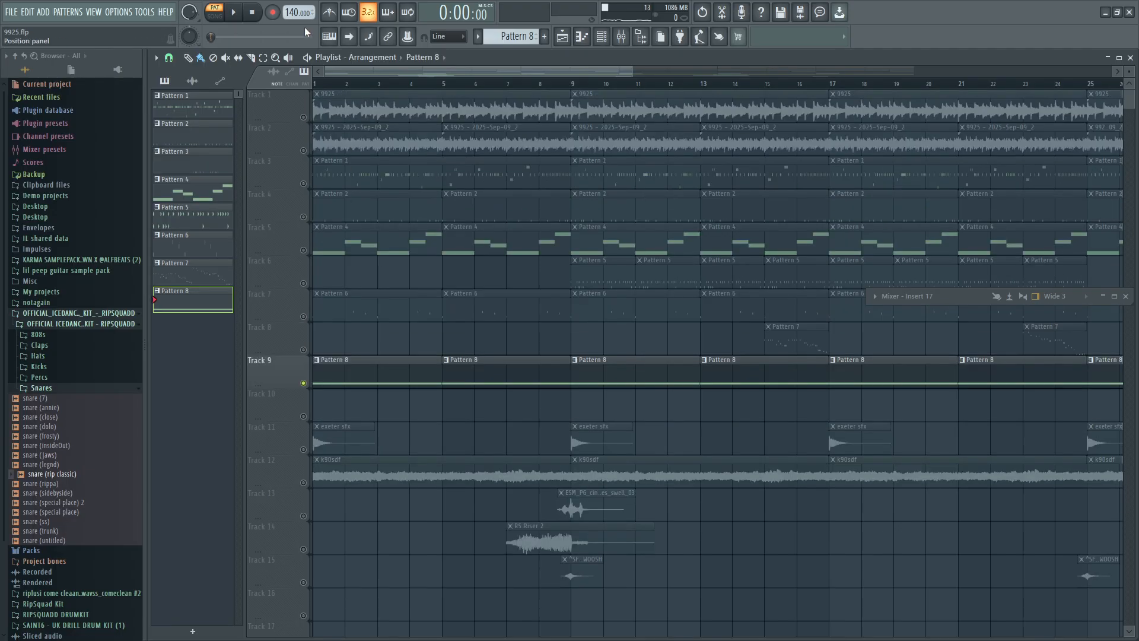
pyautogui.click(303, 150)
pyautogui.click(304, 117)
pyautogui.click(304, 183)
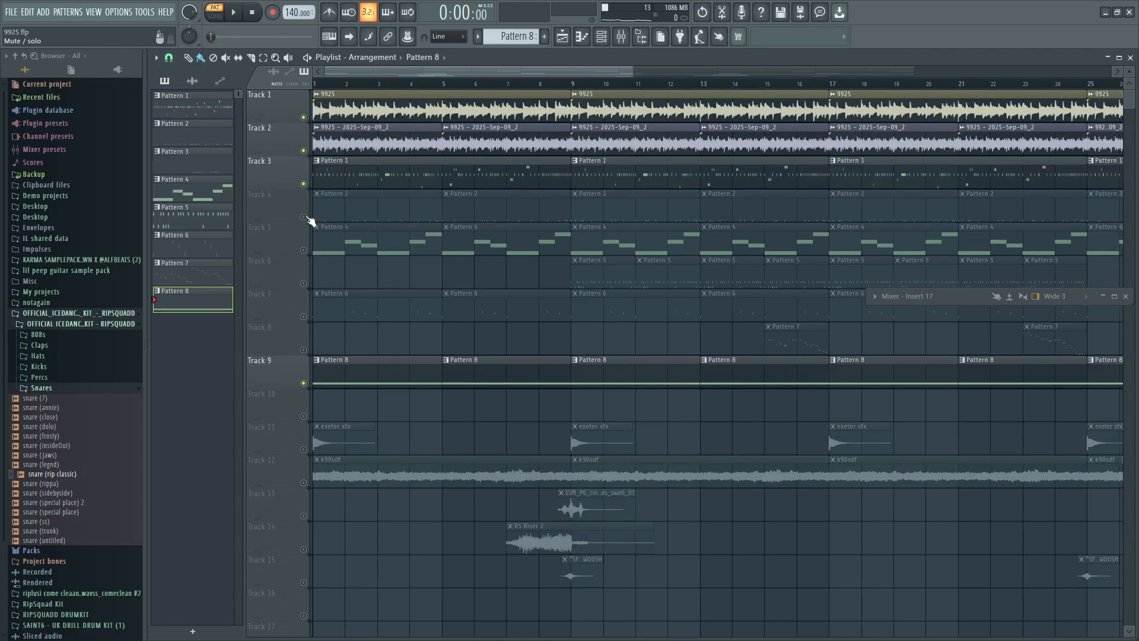
pyautogui.click(303, 216)
pyautogui.click(303, 249)
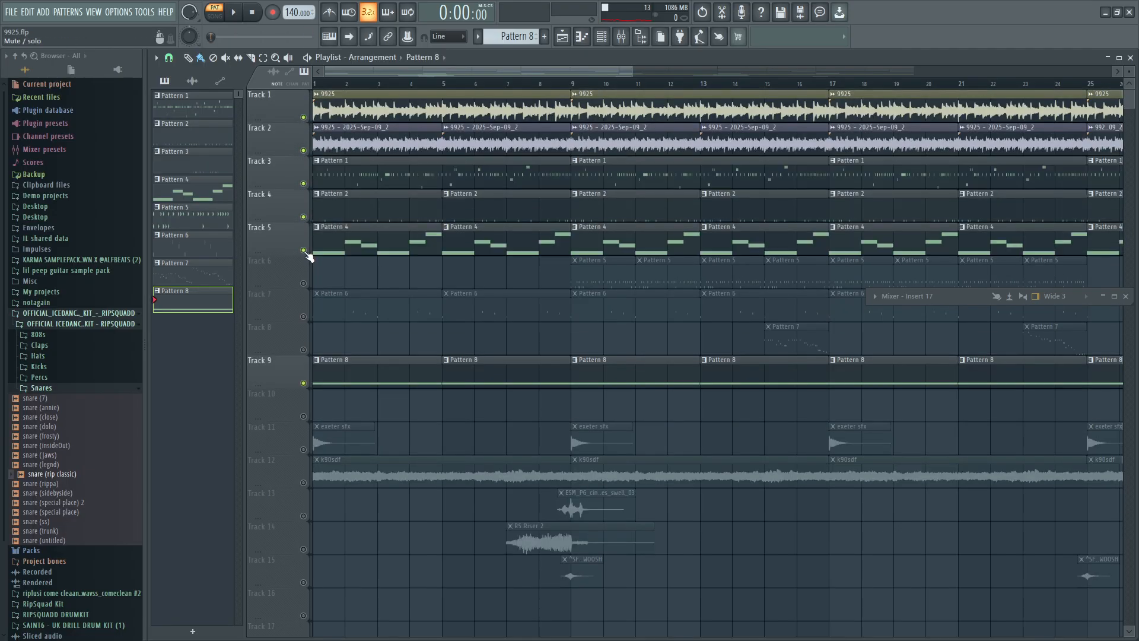
# Play the unmuted tracks briefly in song mode from the start of the arrangement and stop playback.
pyautogui.click(235, 13)
pyautogui.click(327, 82)
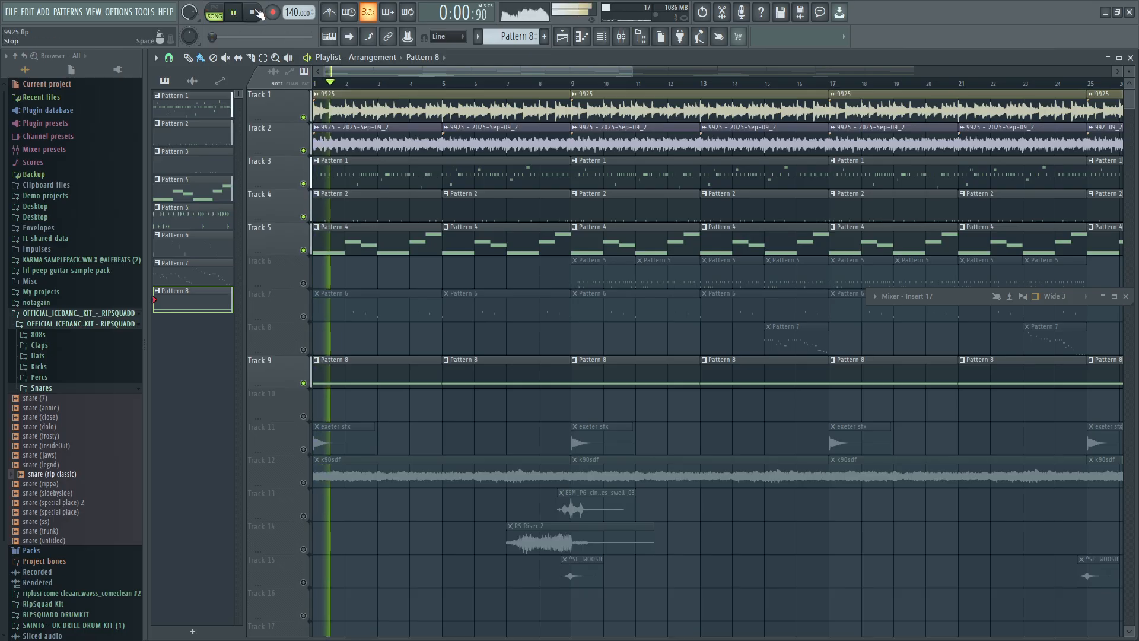
pyautogui.click(257, 13)
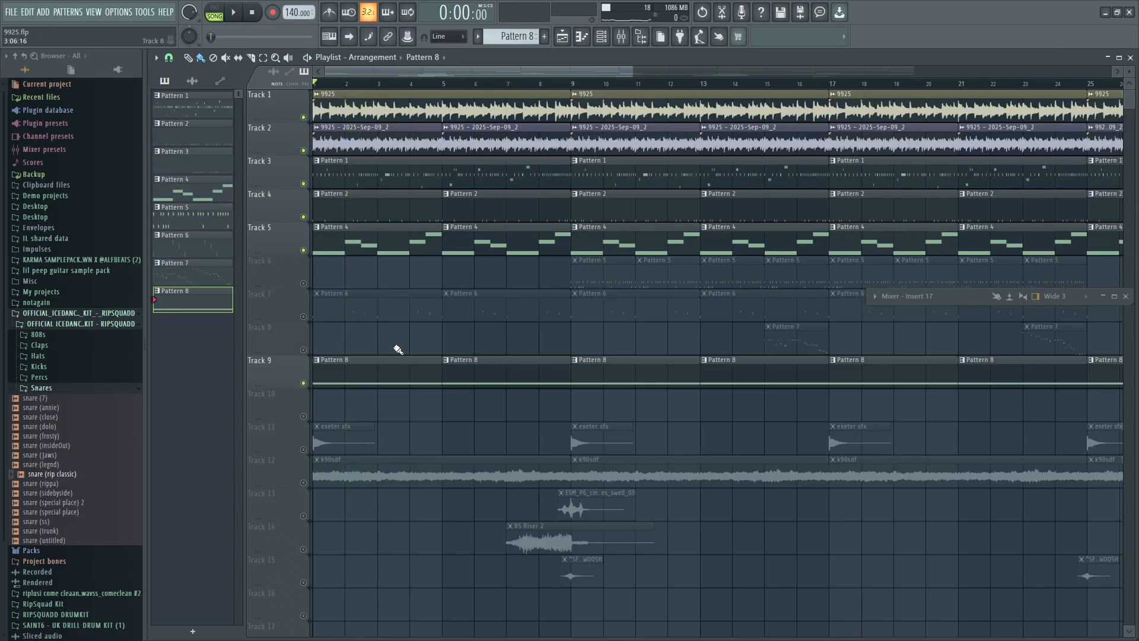
# Unmute Tracks 6, 7 and 8, which hold the Pattern 5, Pattern 6 and Pattern 7 clips.
pyautogui.click(303, 316)
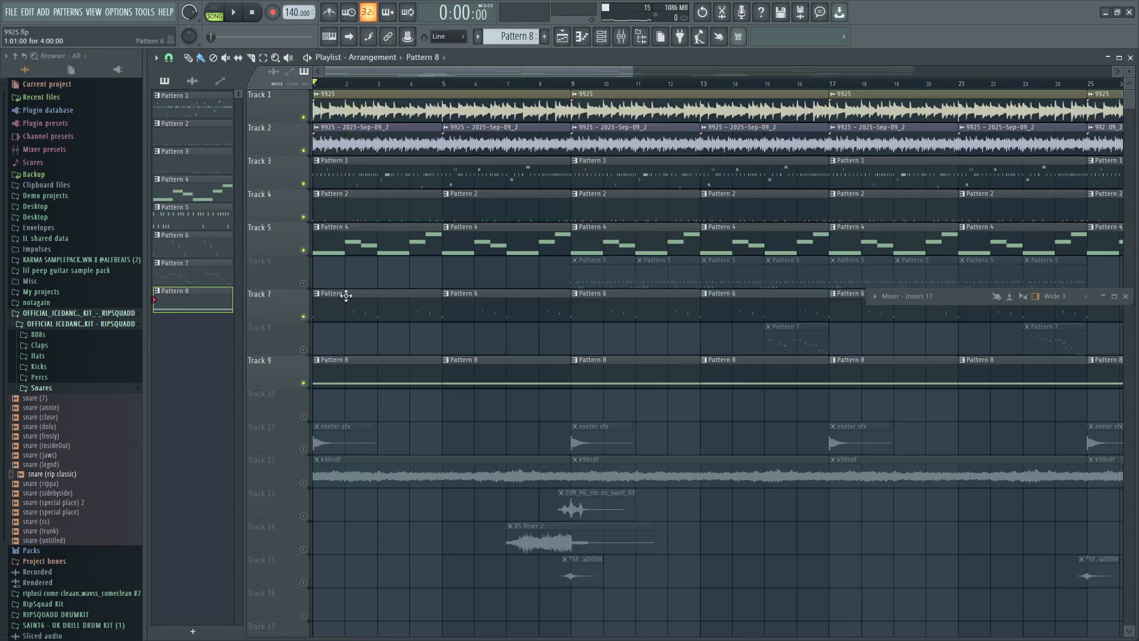
pyautogui.click(303, 283)
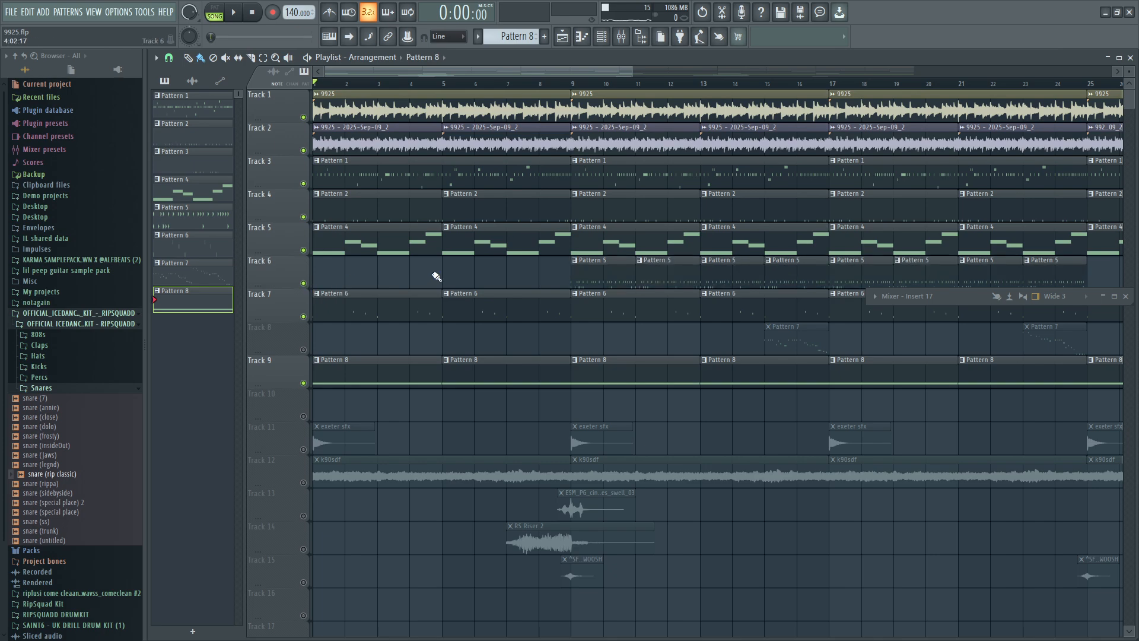
pyautogui.click(303, 350)
# Unmute Tracks 11 to 15, which hold the exeter sfx, k90sdf, shimmer swell, RS Riser 2 and SWOOSH clips.
pyautogui.scroll(-1, 562, 372)
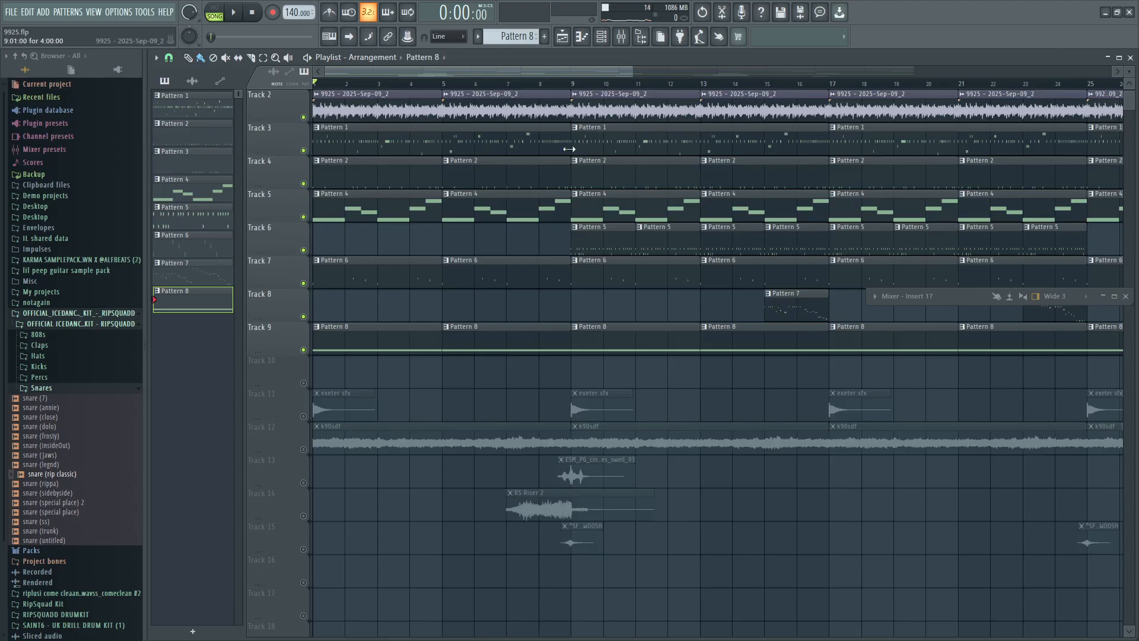
pyautogui.click(306, 451)
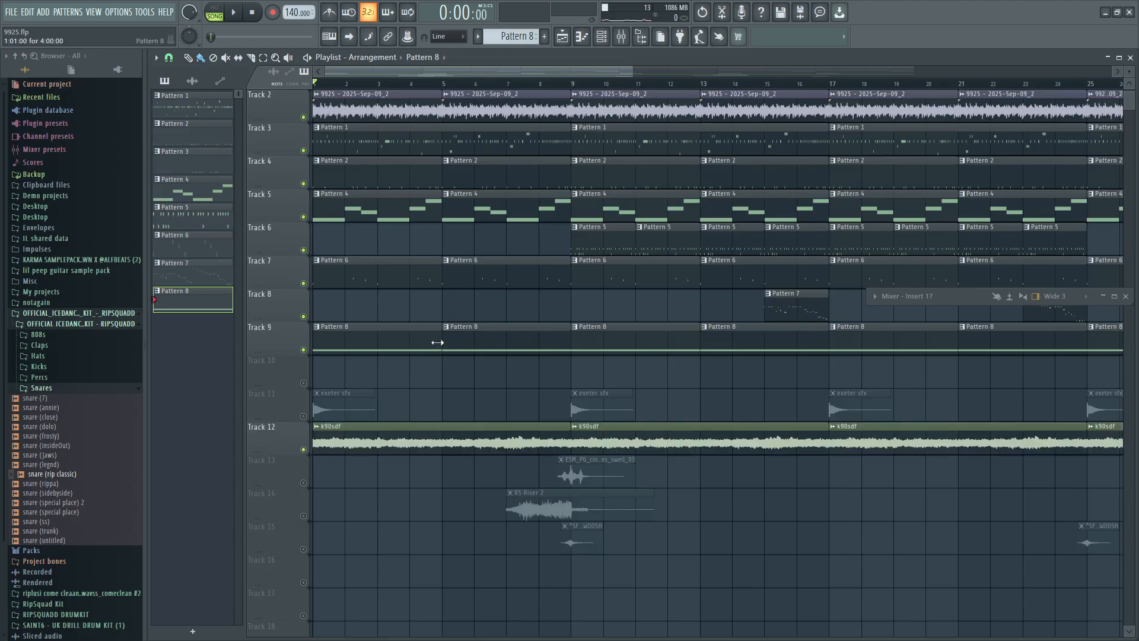
pyautogui.click(303, 416)
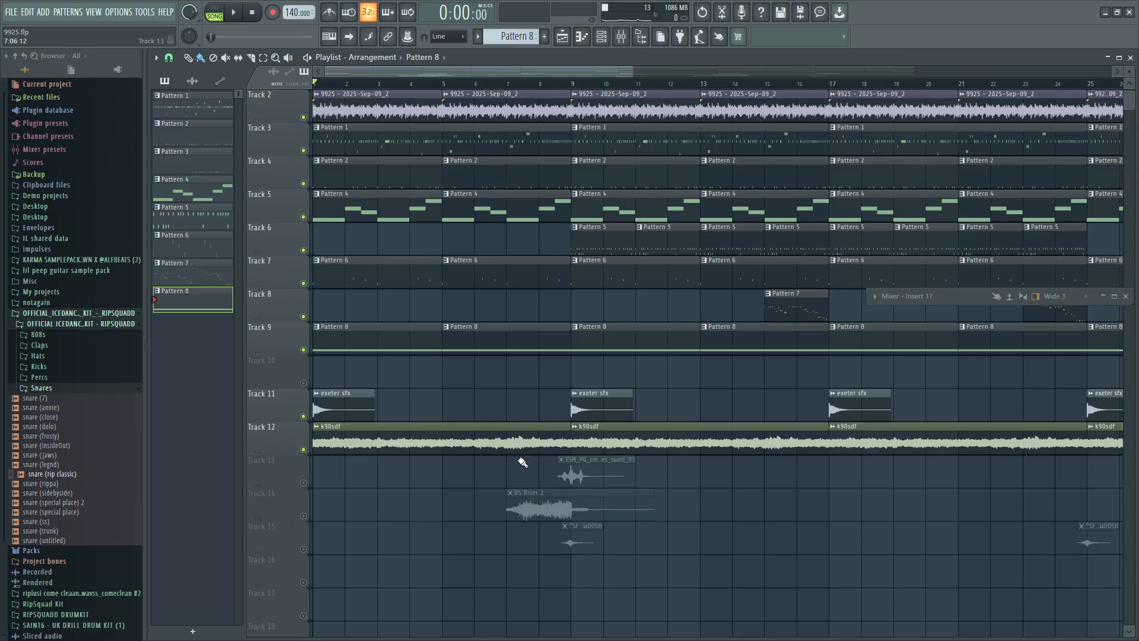
pyautogui.click(303, 515)
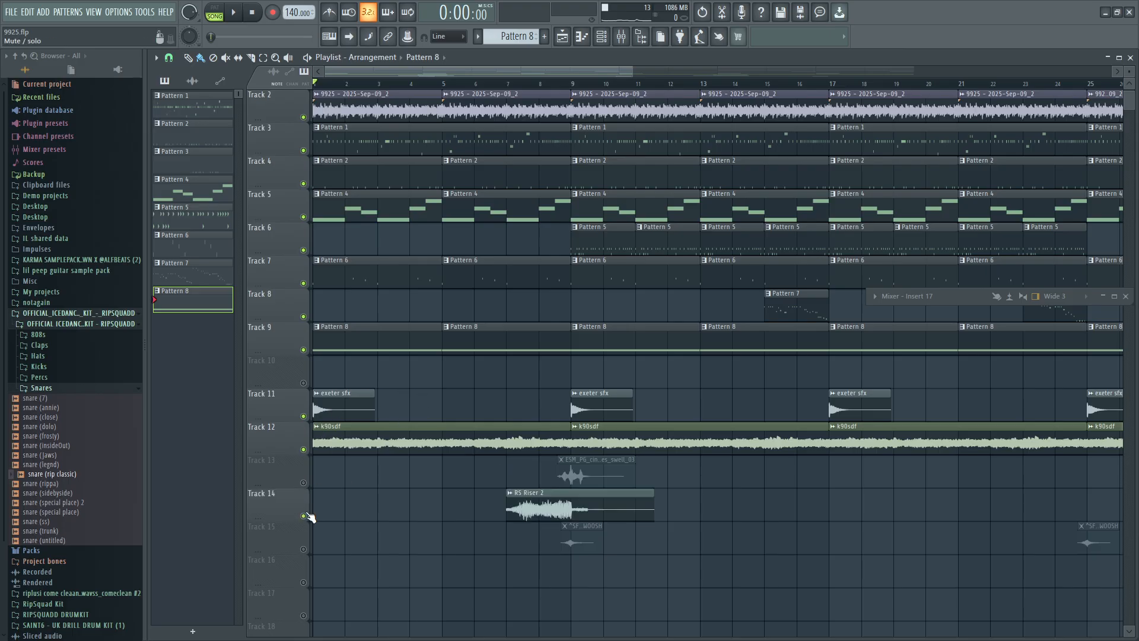
pyautogui.click(302, 481)
pyautogui.scroll(-3, 355, 479)
pyautogui.click(303, 449)
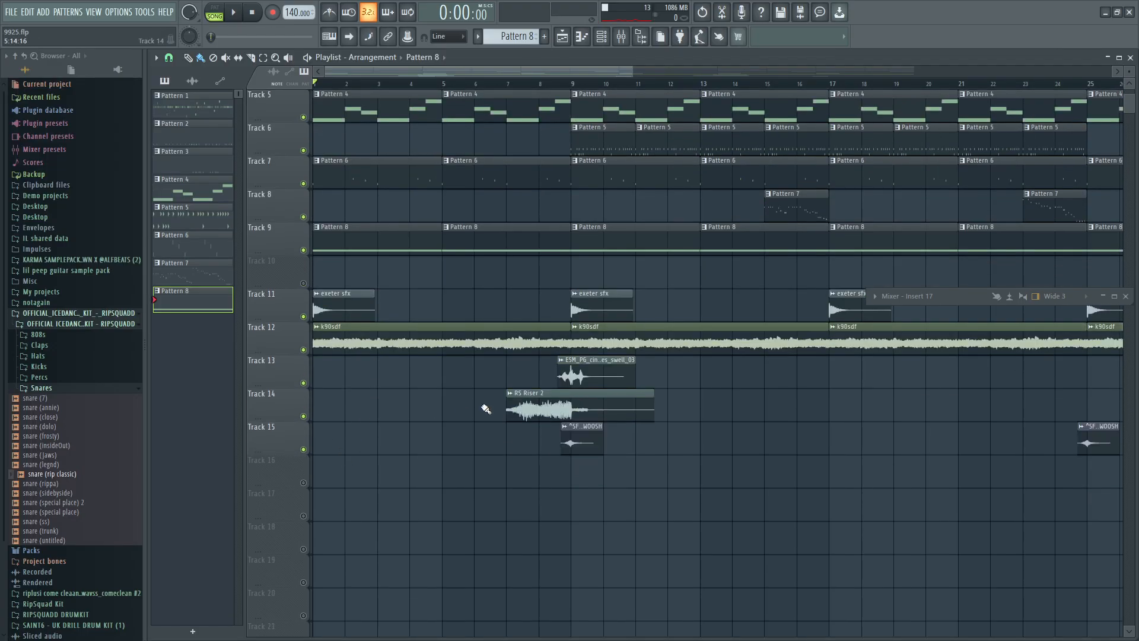
# Select the RS Riser 2 clip, solo Track 14 and place the playhead at bar 7.
pyautogui.click(516, 401)
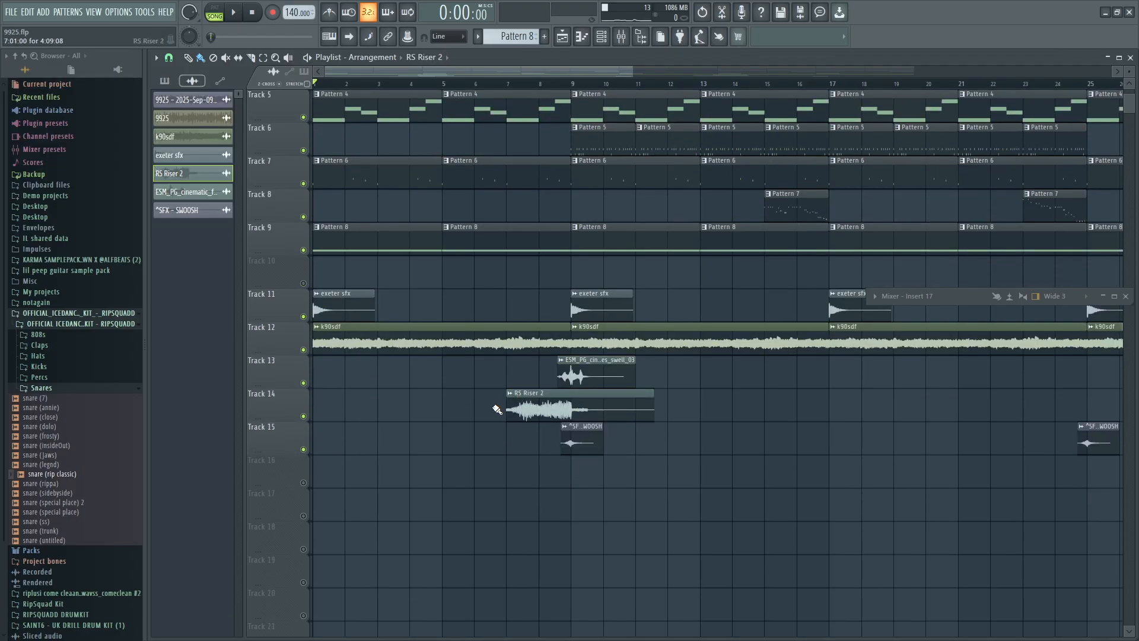
pyautogui.keyDown('ctrl'); pyautogui.click(303, 416); pyautogui.keyUp('ctrl')
pyautogui.click(506, 85)
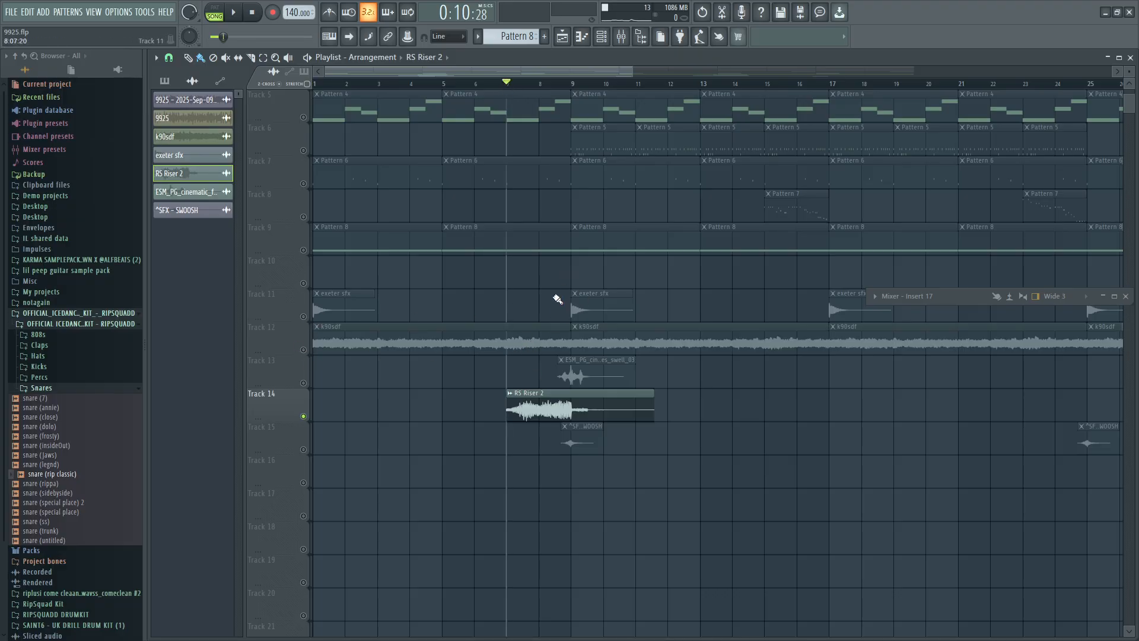
# Examine where the RS Riser 2 and other effect clips sit along the arrangement, particularly around bar 9.
pyautogui.scroll(3, 569, 291)
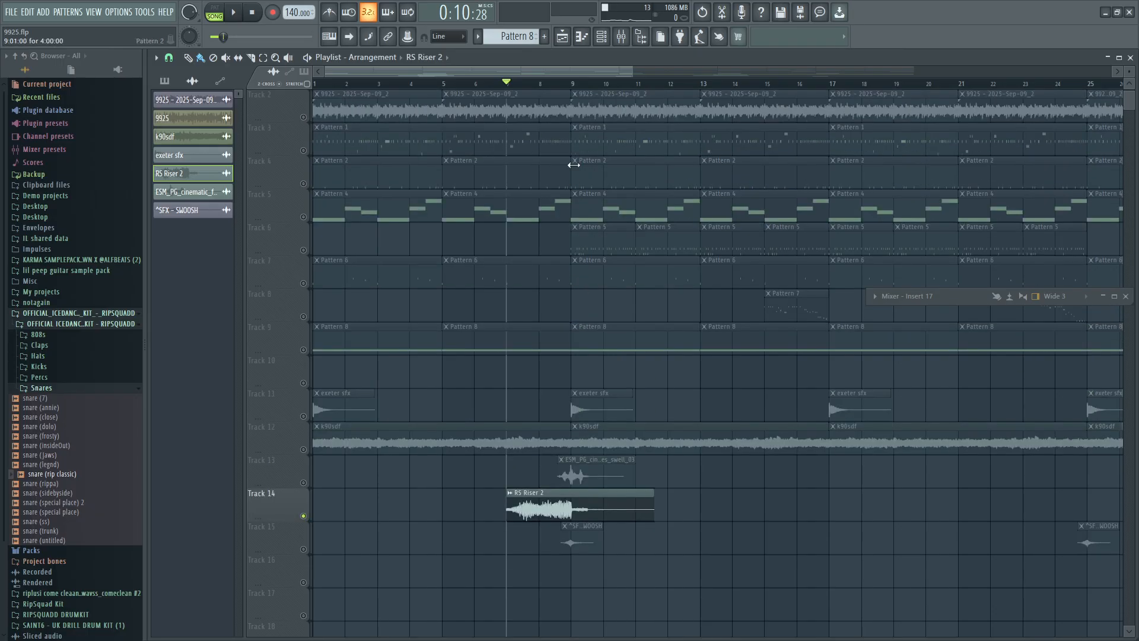
pyautogui.scroll(-4, 585, 355)
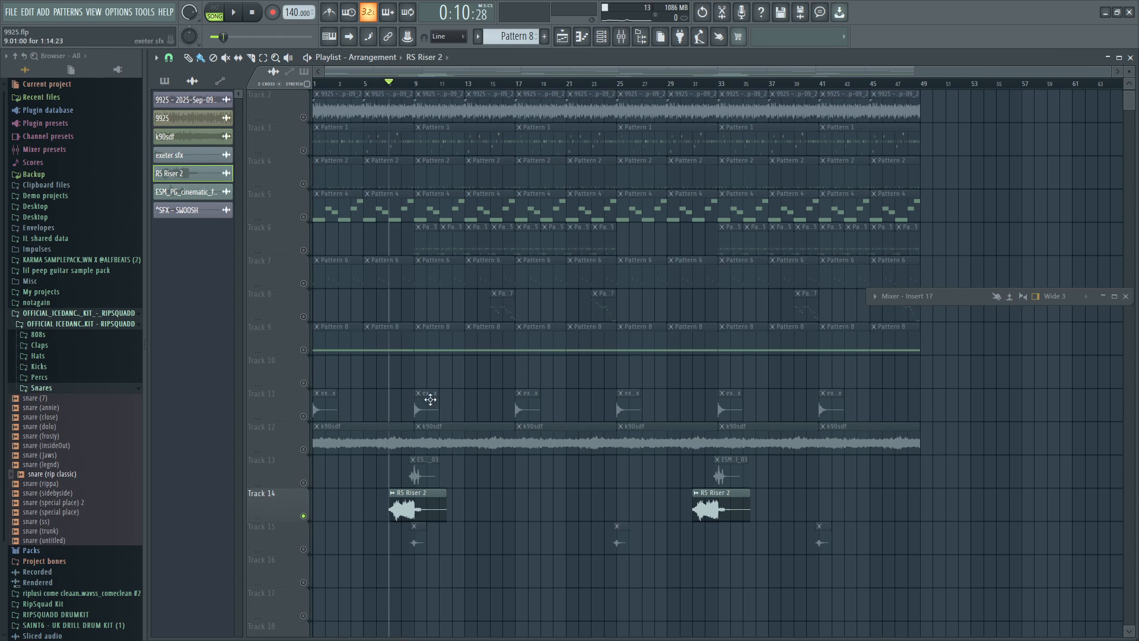
pyautogui.scroll(4, 430, 400)
pyautogui.scroll(-4, 435, 389)
pyautogui.scroll(3, 412, 247)
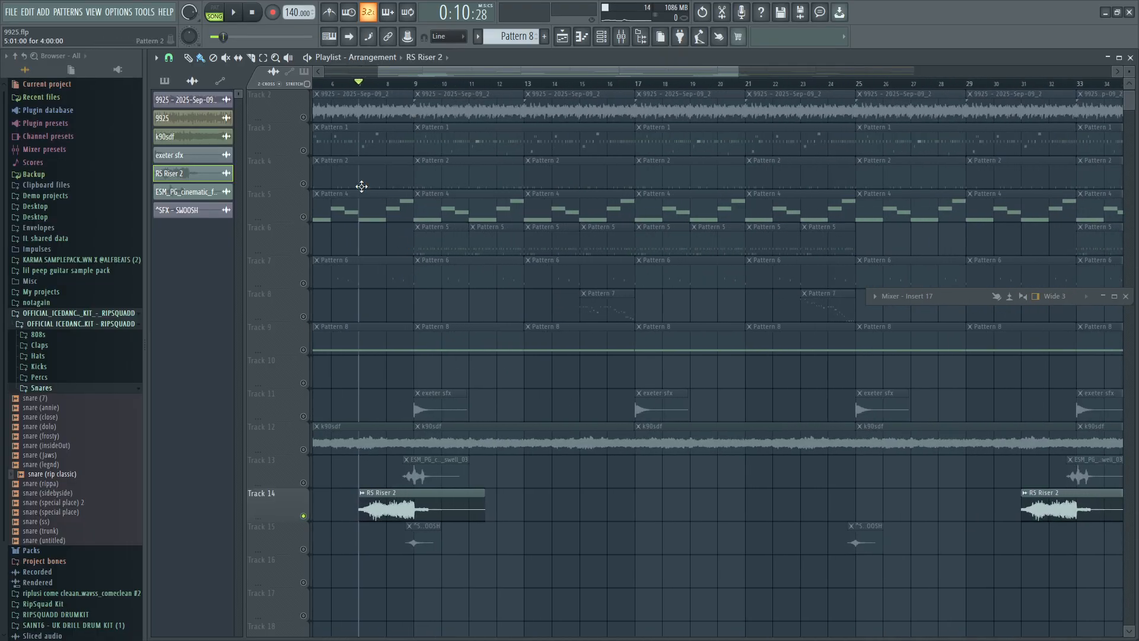
pyautogui.scroll(-3, 480, 228)
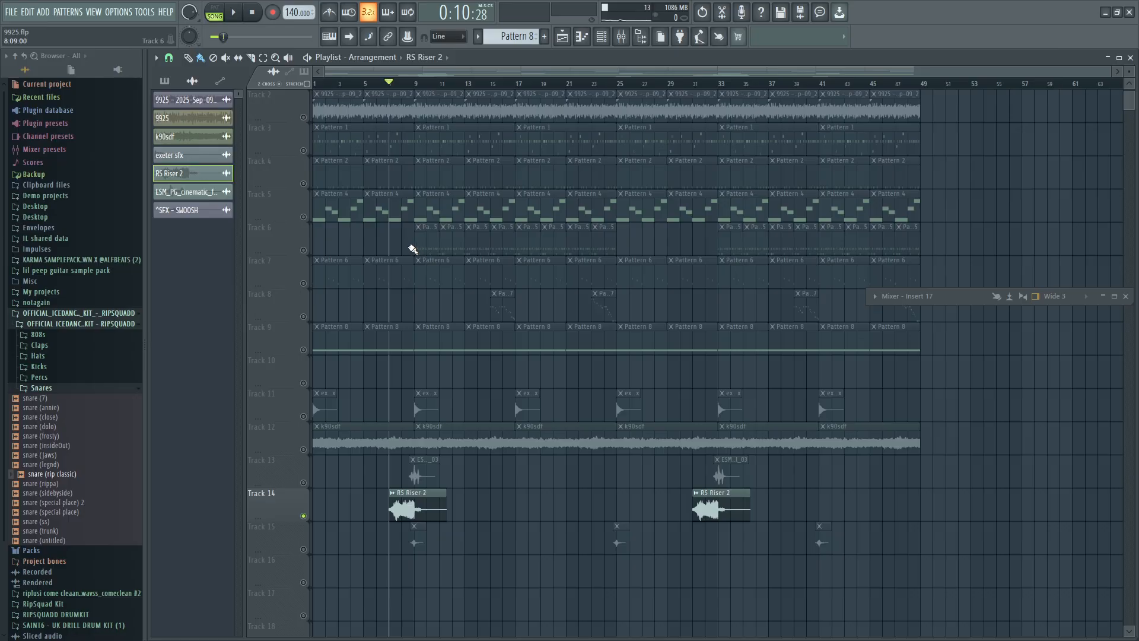
pyautogui.scroll(3, 386, 258)
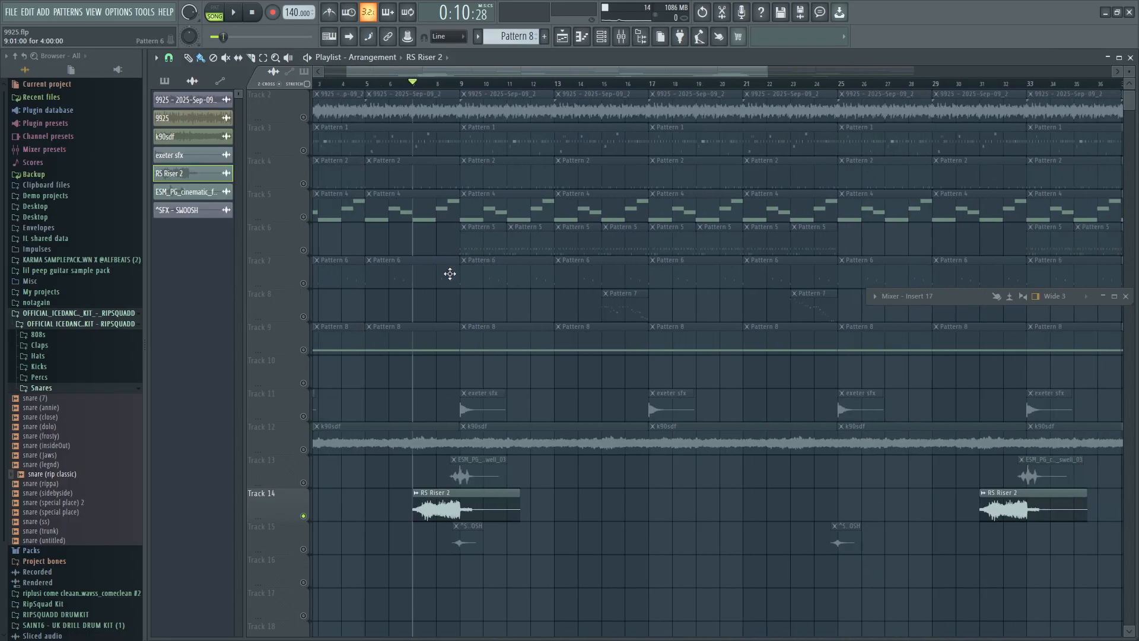
pyautogui.scroll(4, 463, 273)
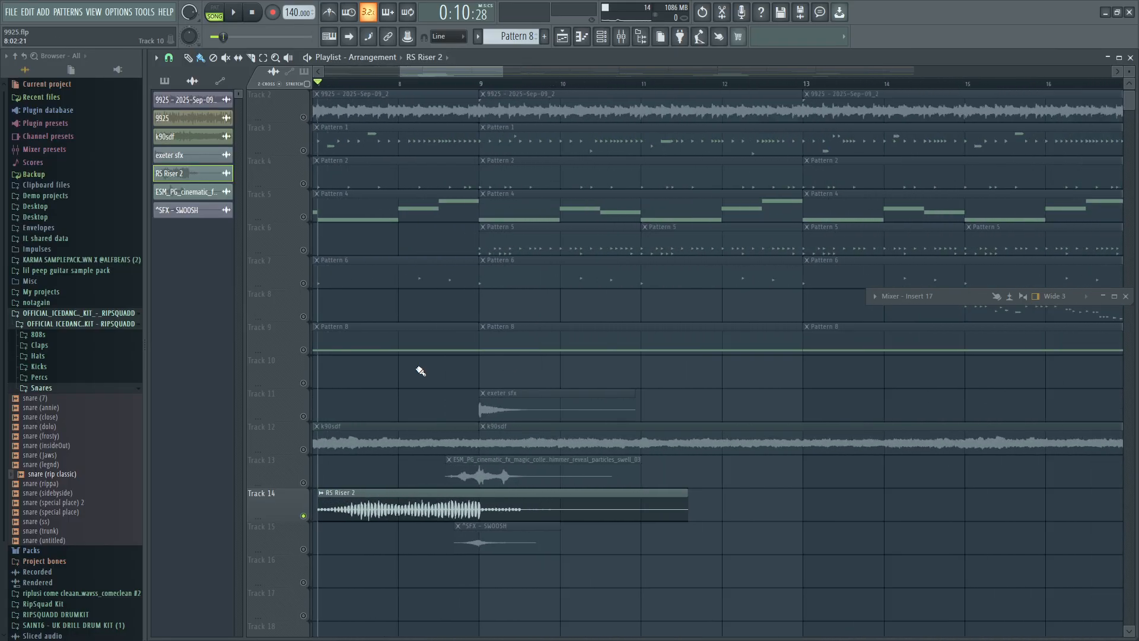
pyautogui.scroll(2, 420, 371)
pyautogui.scroll(-1, 529, 504)
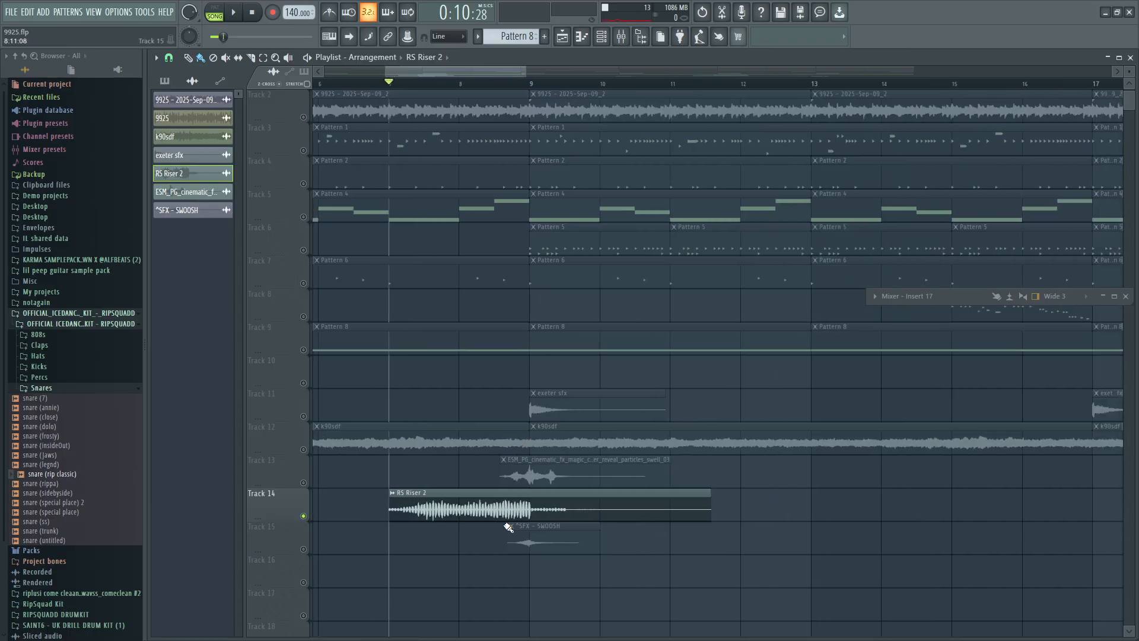
# Unmute Track 15 with the SWOOSH clip and play it together with RS Riser 2 from bar 8.
pyautogui.click(304, 548)
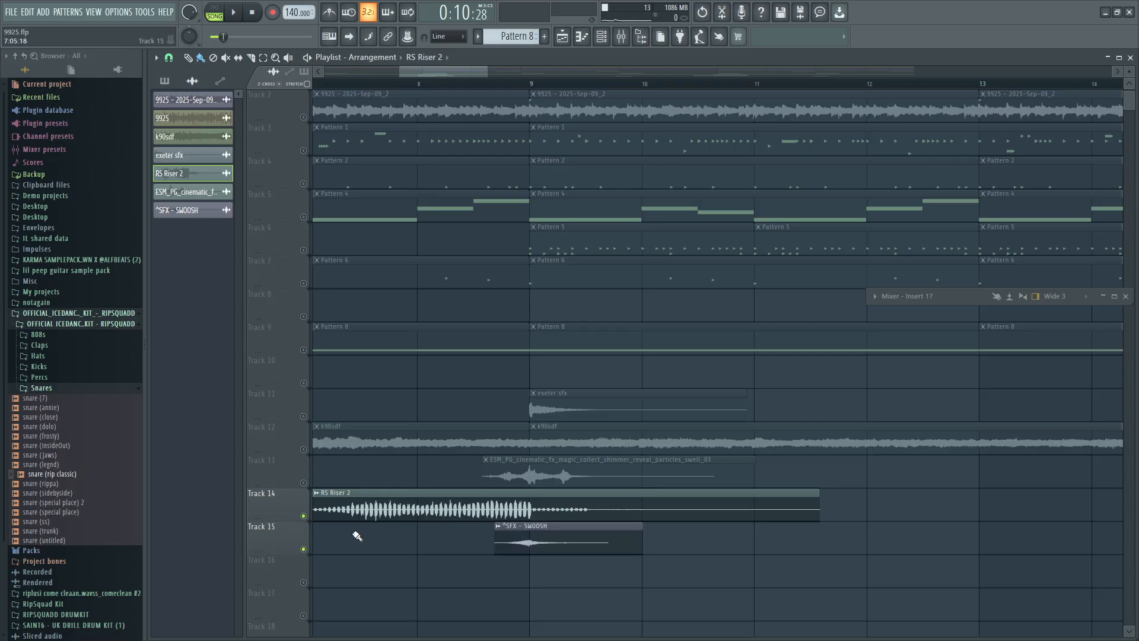
pyautogui.click(376, 87)
pyautogui.click(235, 15)
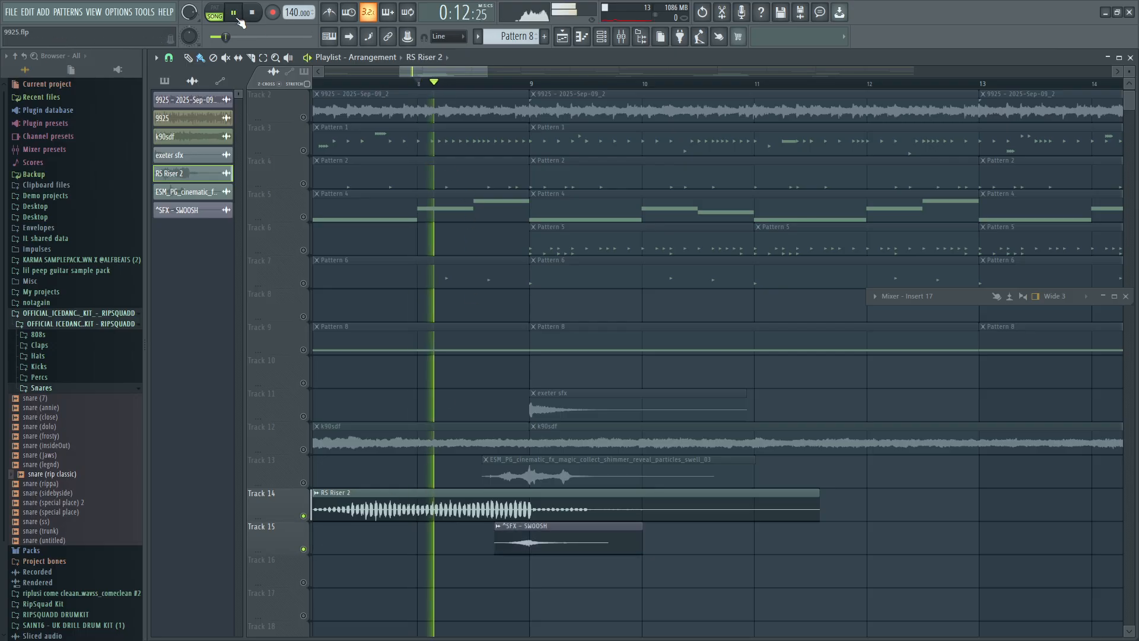
pyautogui.click(254, 13)
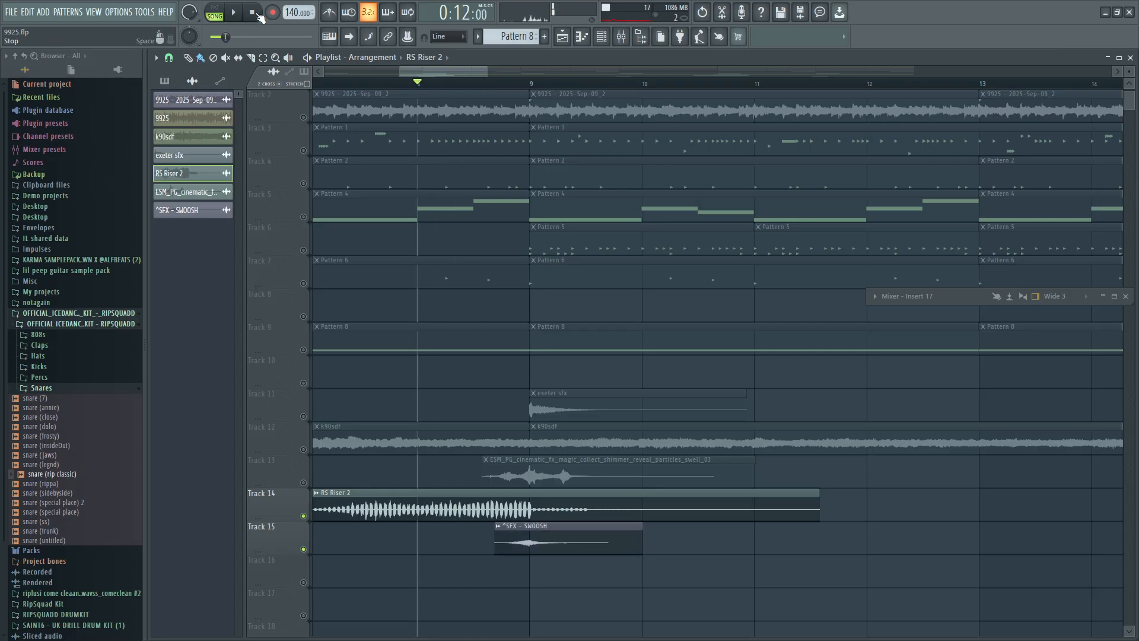
# Unmute Tracks 13 and 11, and solo Track 11 to play its exeter sfx clip section from bar 8.
pyautogui.click(304, 483)
pyautogui.click(304, 416)
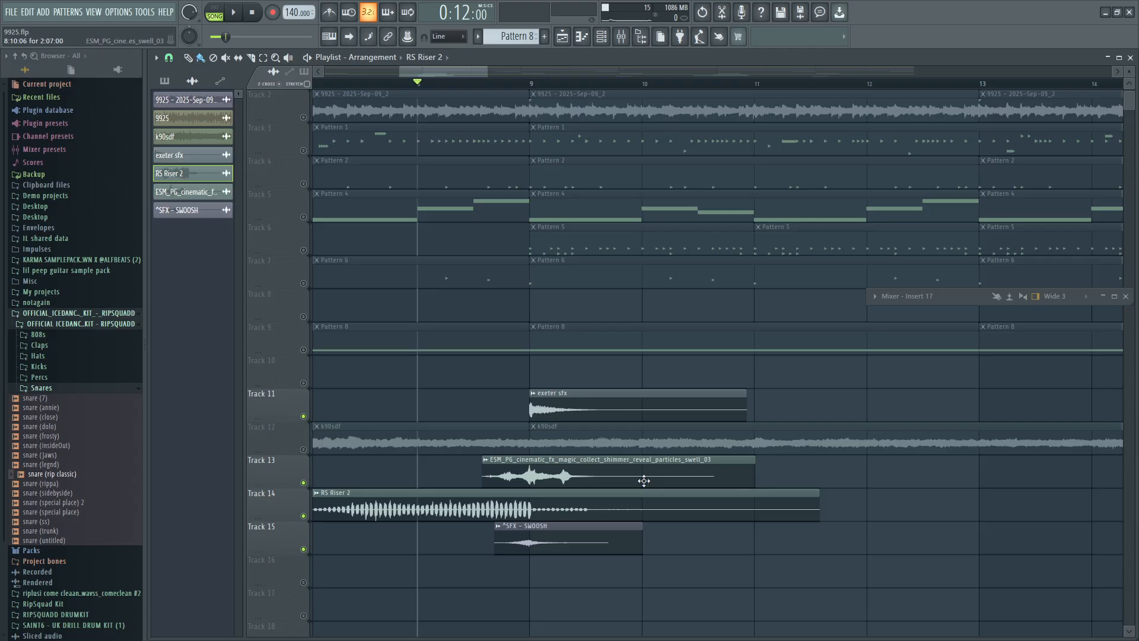
pyautogui.rightClick(303, 415)
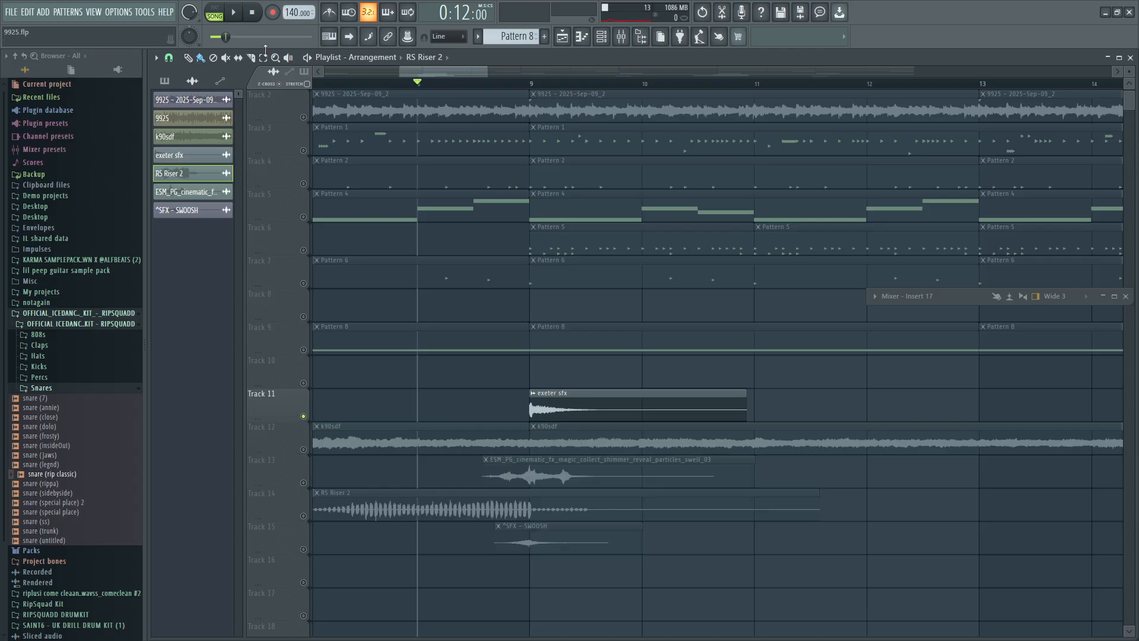
pyautogui.click(238, 19)
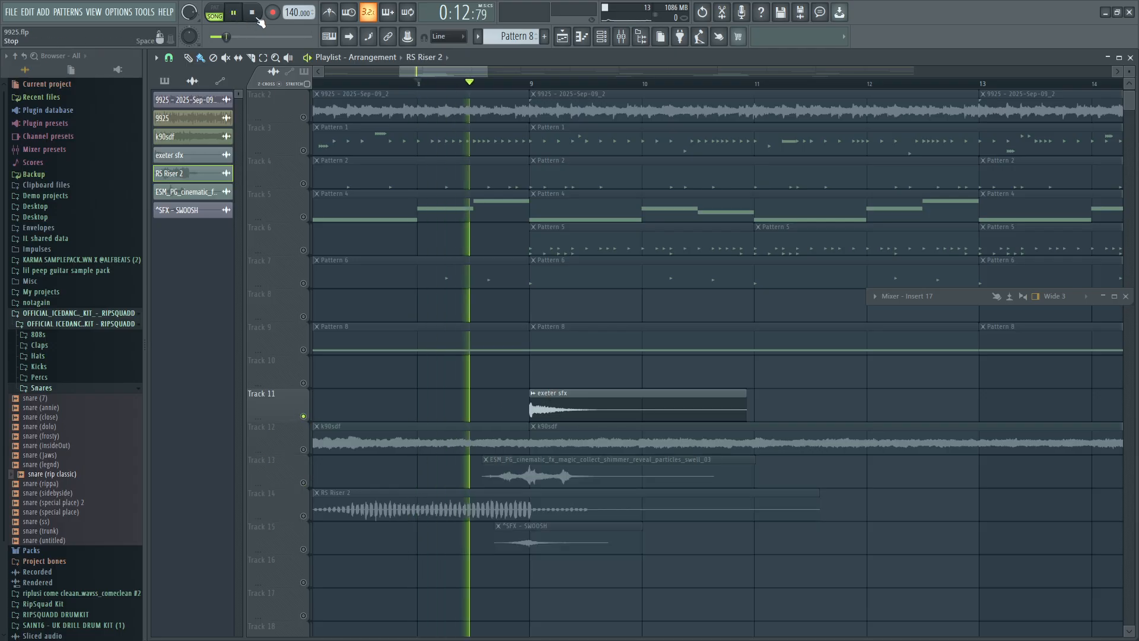
pyautogui.click(258, 17)
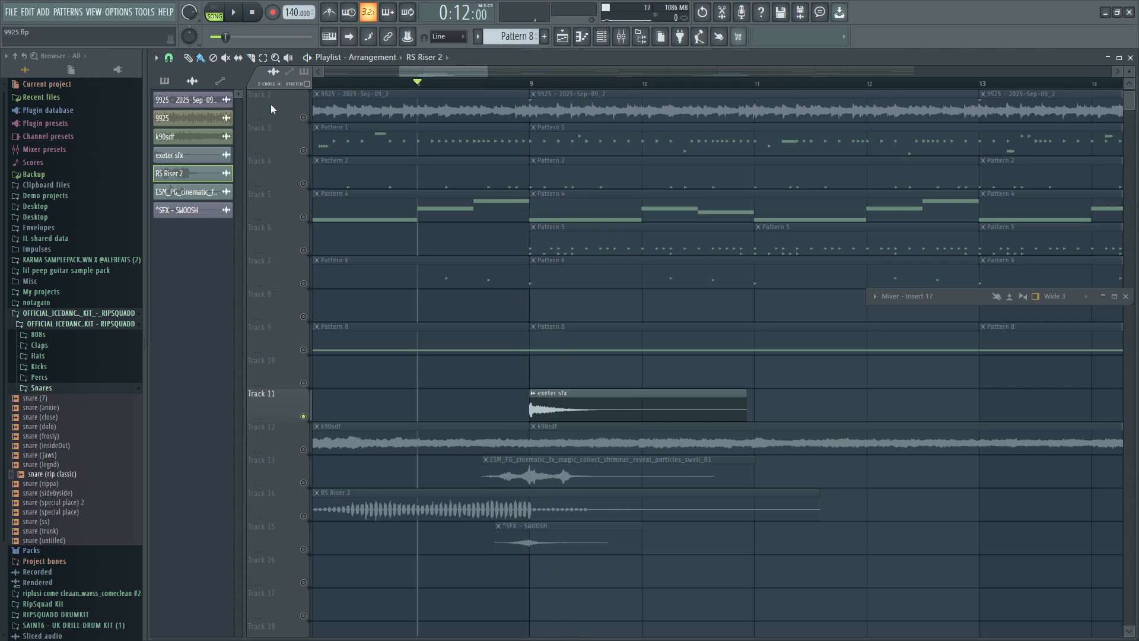
# Solo Track 13 and play its ESM_PG_cinematic_fx_magic_collect_shimmer clip from bar 8.
pyautogui.click(304, 482)
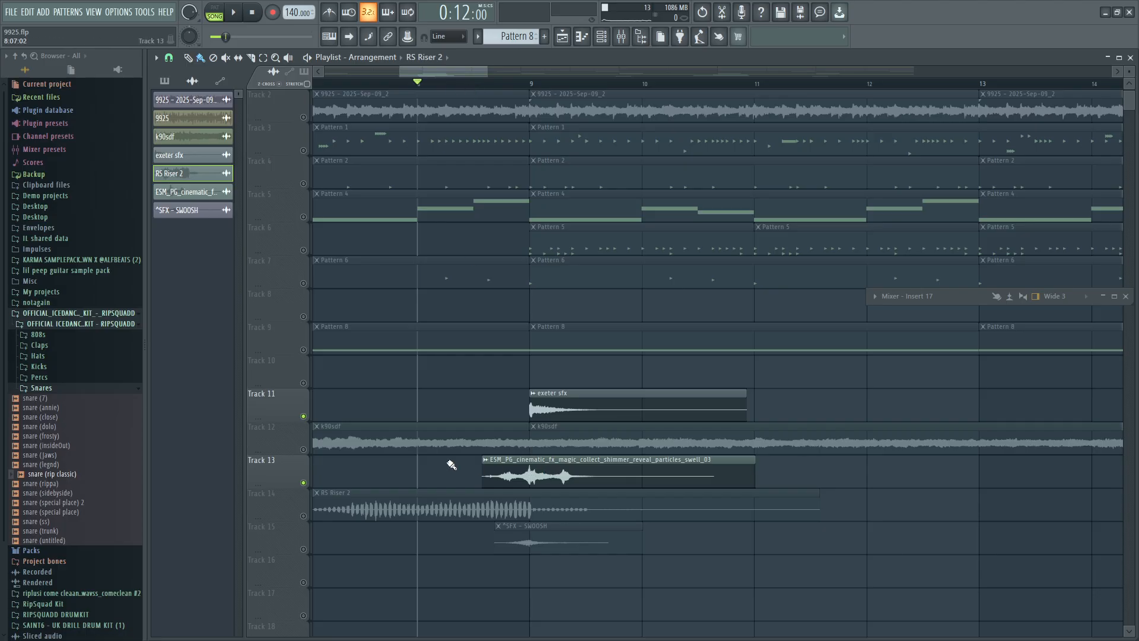
pyautogui.keyDown('ctrl'); pyautogui.click(304, 483); pyautogui.keyUp('ctrl')
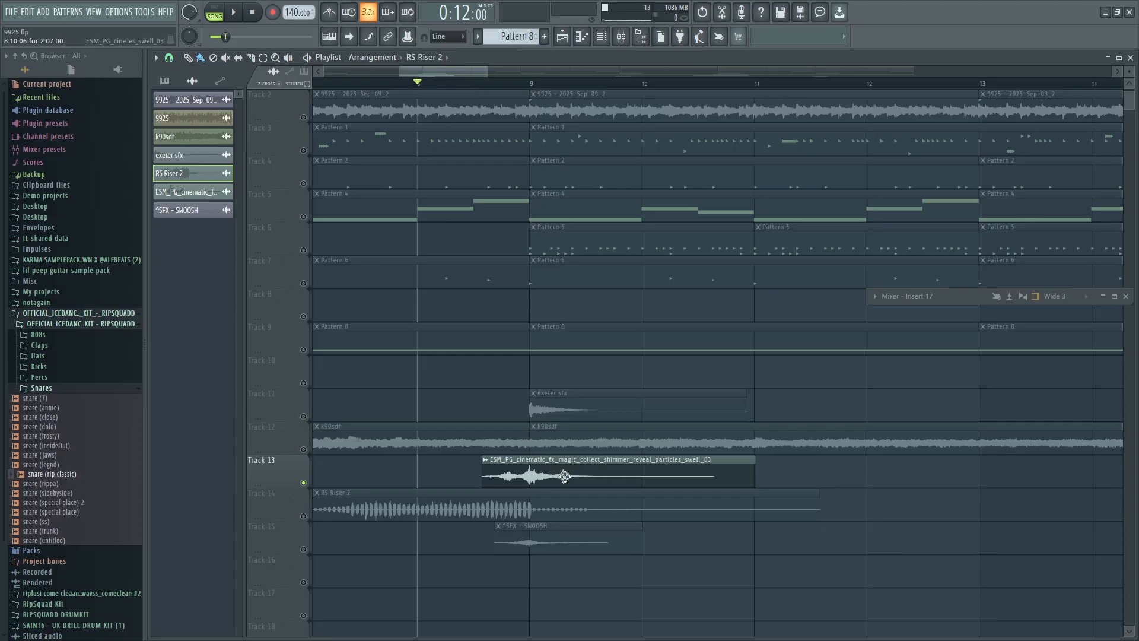
pyautogui.click(234, 14)
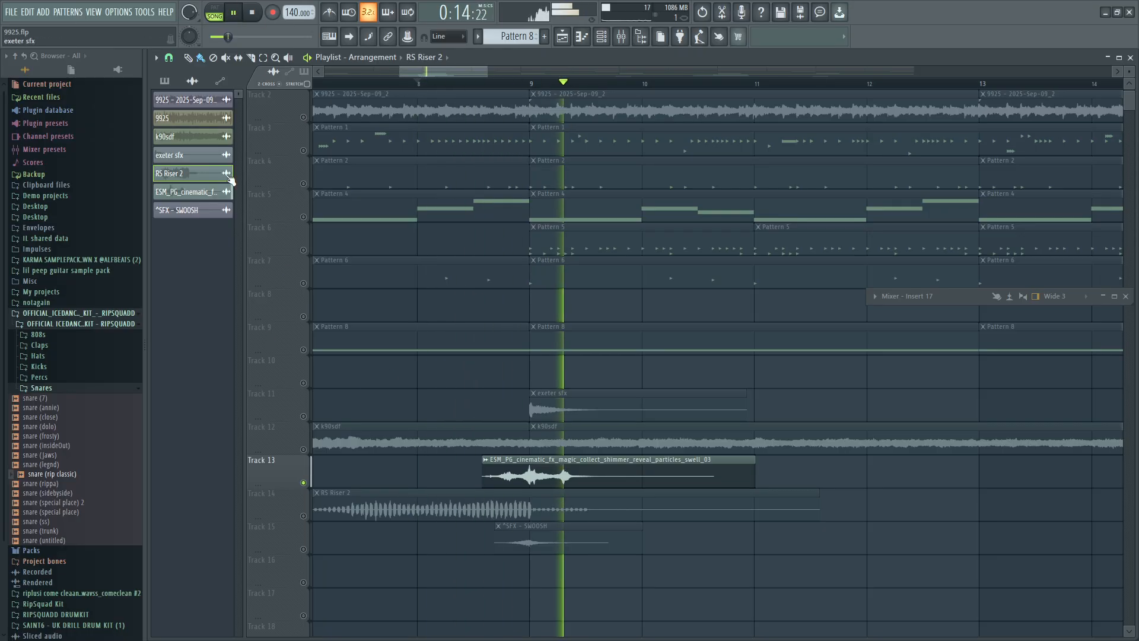
pyautogui.click(235, 13)
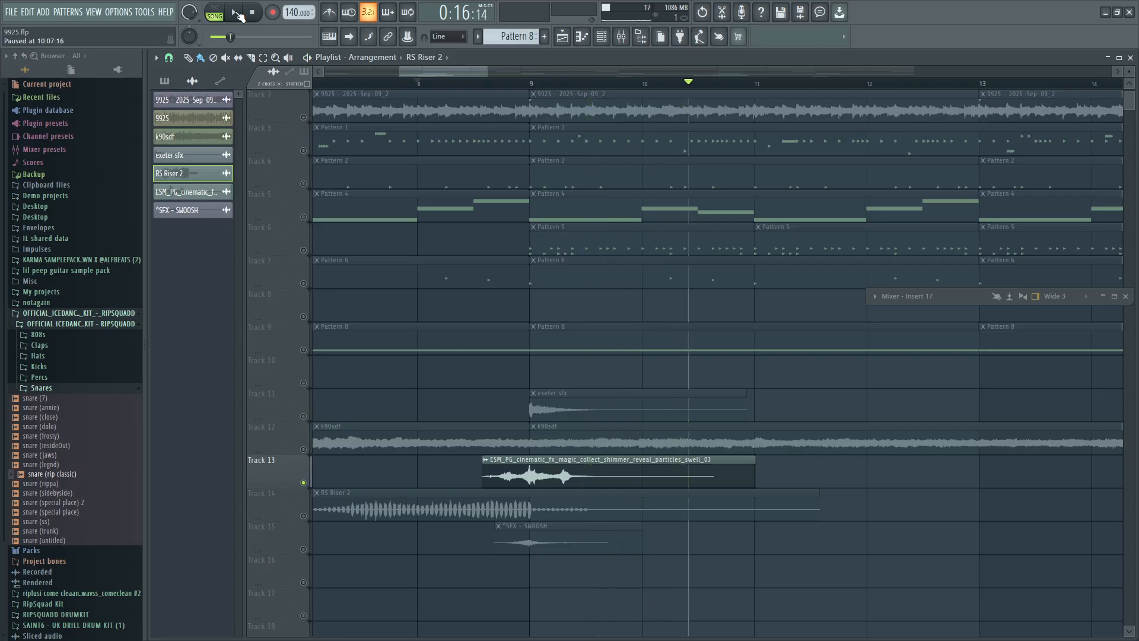
# Unmute Tracks 14, 15 and 11 alongside Track 13 and play the combined transition effects from bar 8.
pyautogui.click(304, 515)
pyautogui.click(304, 549)
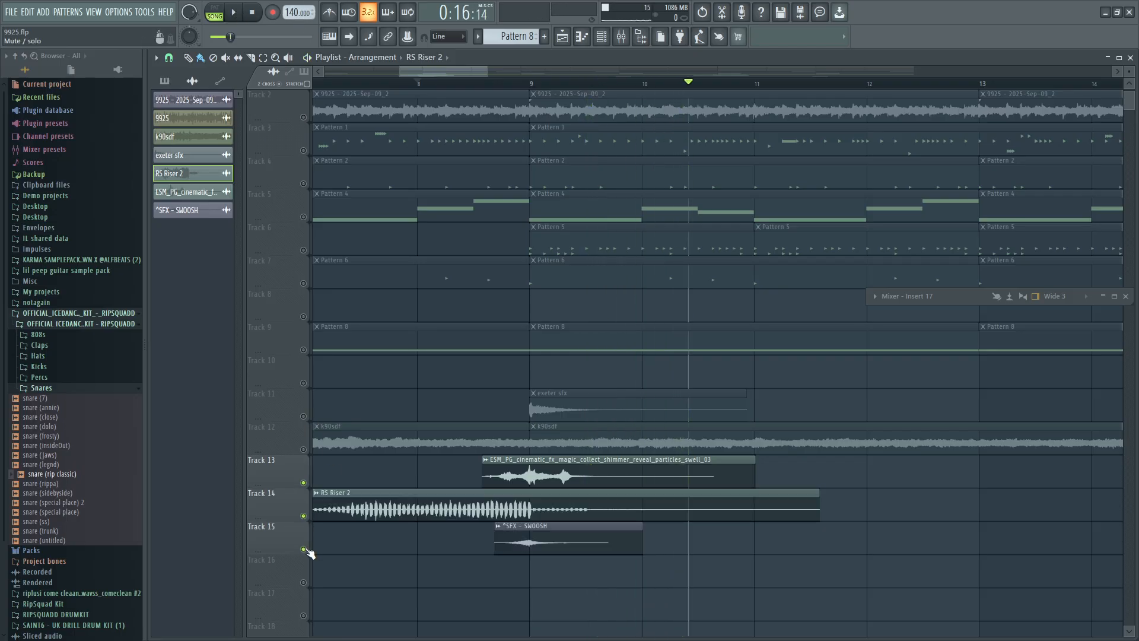
pyautogui.click(303, 417)
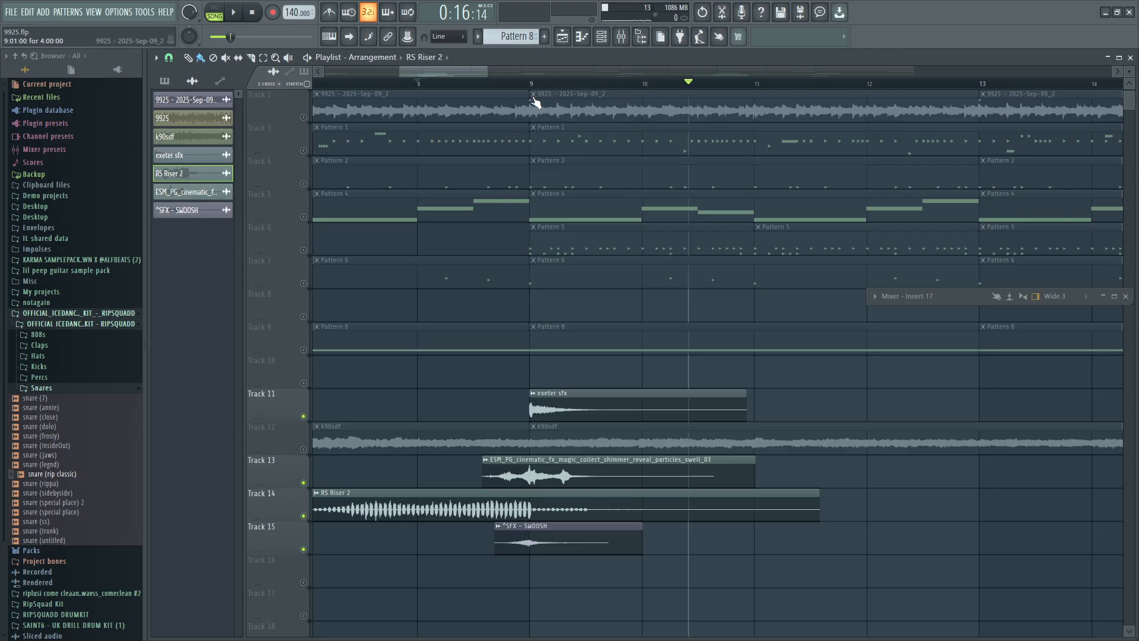
pyautogui.click(420, 84)
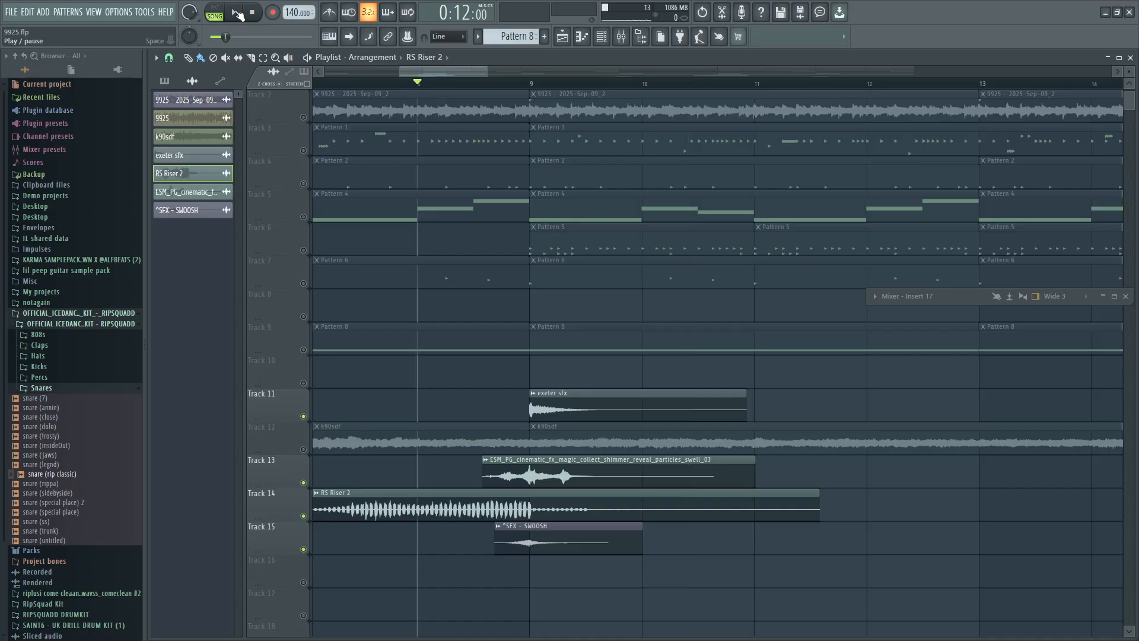
pyautogui.click(237, 13)
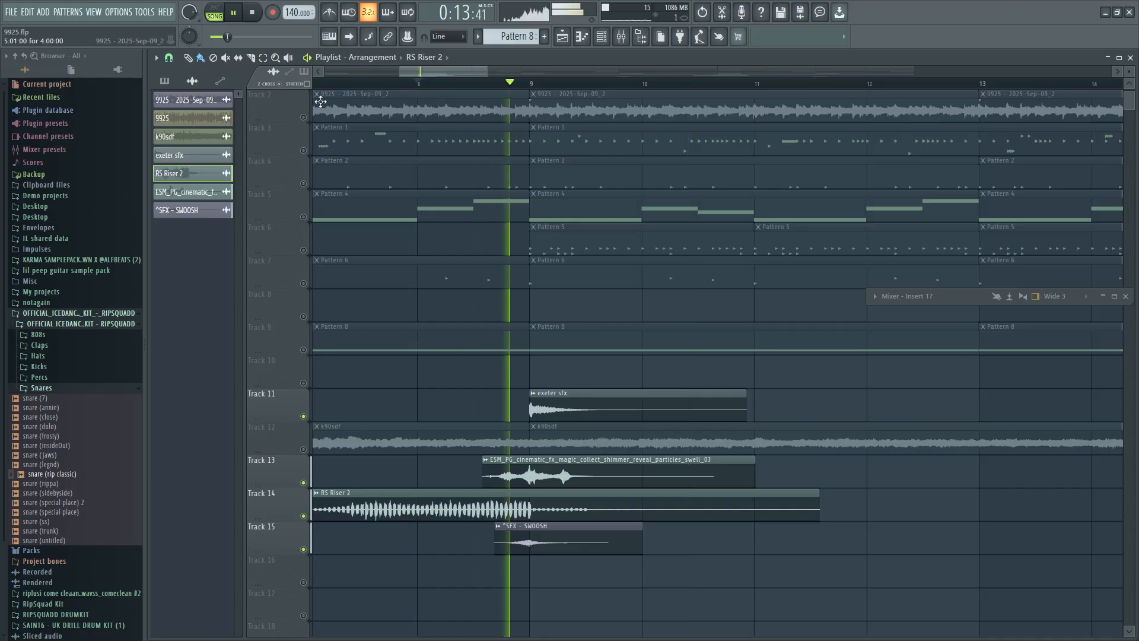
pyautogui.press('space')
# Unmute all playlist tracks and play the full arrangement from bar 8 with the transition effects in context.
pyautogui.scroll(-3, 589, 328)
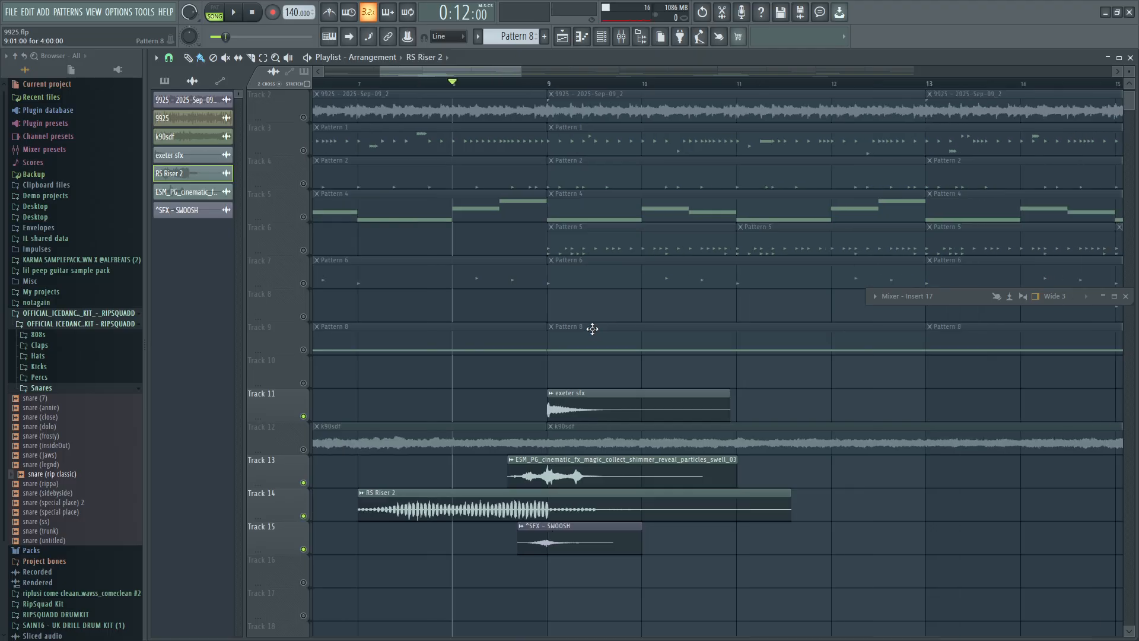
pyautogui.scroll(-4, 568, 341)
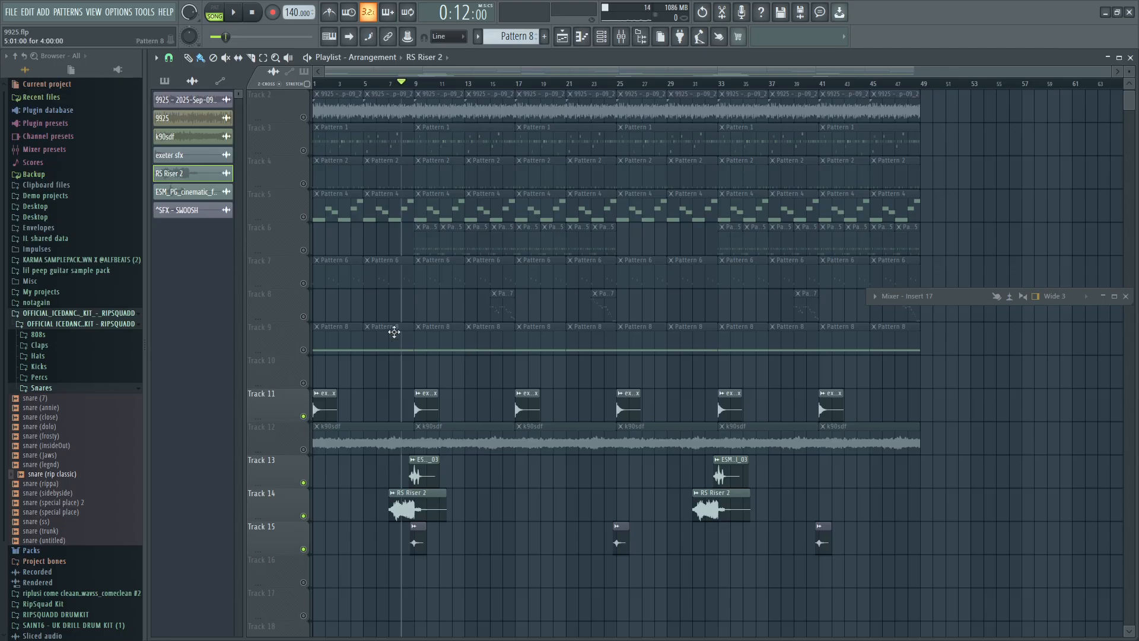
pyautogui.scroll(1, 394, 332)
pyautogui.scroll(3, 394, 331)
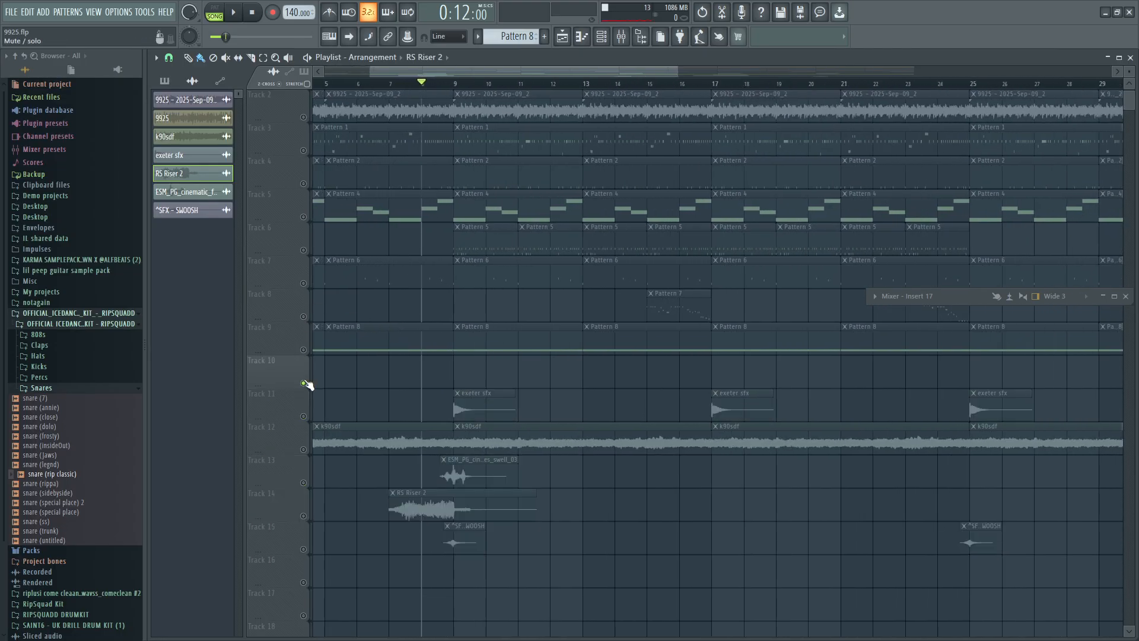
pyautogui.scroll(-3, 379, 336)
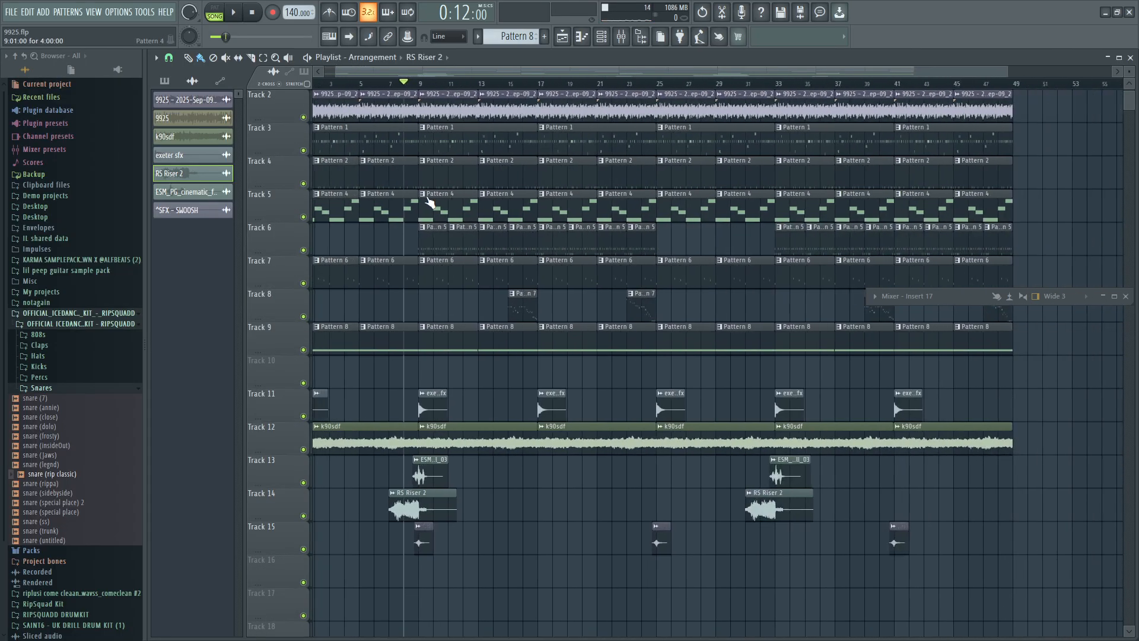
pyautogui.click(237, 12)
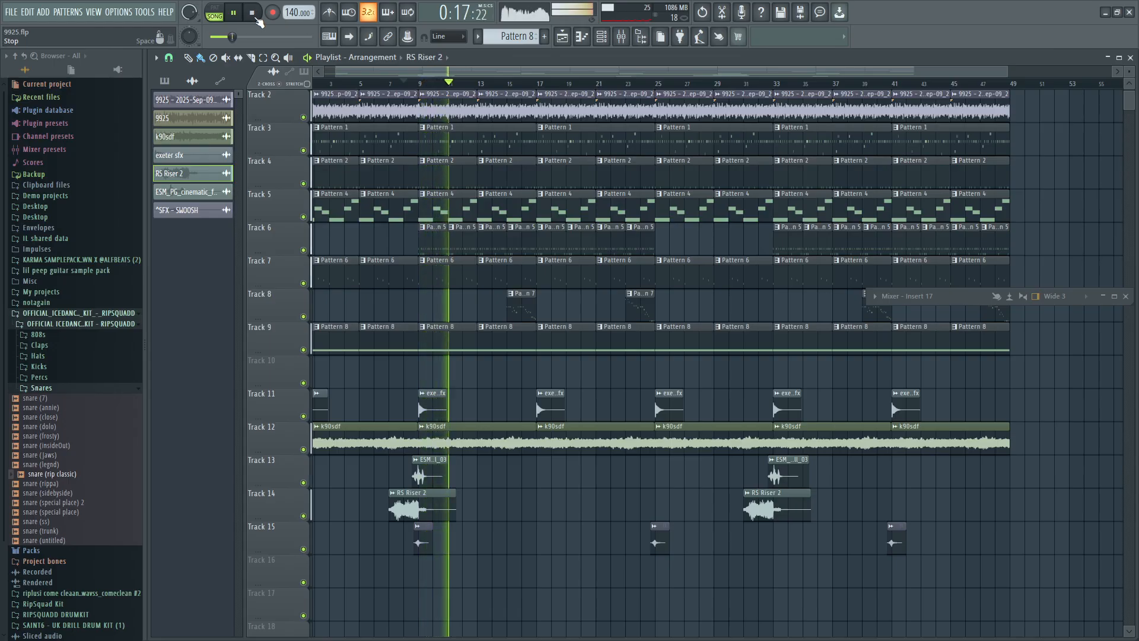
pyautogui.click(256, 19)
# Select the Pattern 5 clip on Track 6 at bar 9 and review the drum entry across the arrangement.
pyautogui.keyDown('ctrl'); pyautogui.scroll(4, 427, 237); pyautogui.keyUp('ctrl')
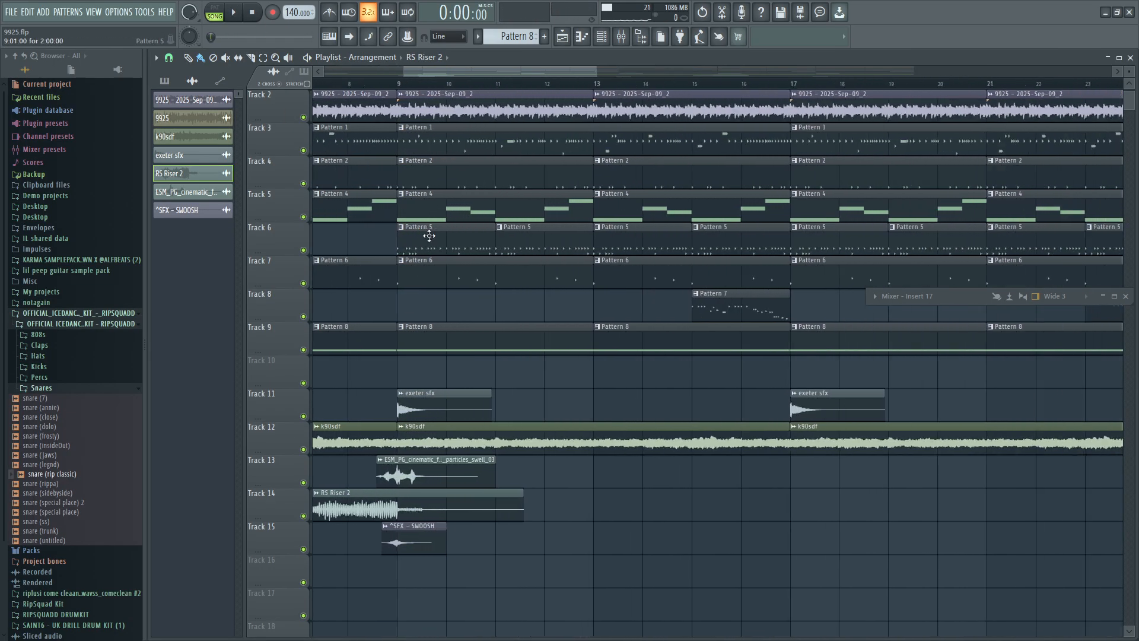
pyautogui.click(397, 246)
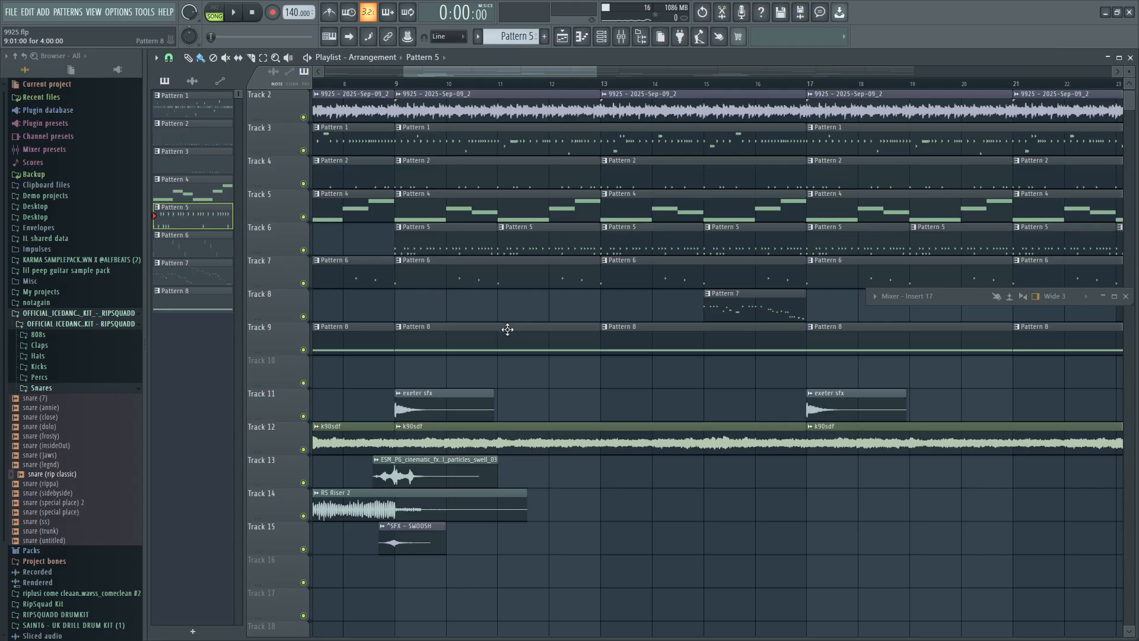
pyautogui.keyDown('ctrl'); pyautogui.scroll(-5, 468, 409); pyautogui.keyUp('ctrl')
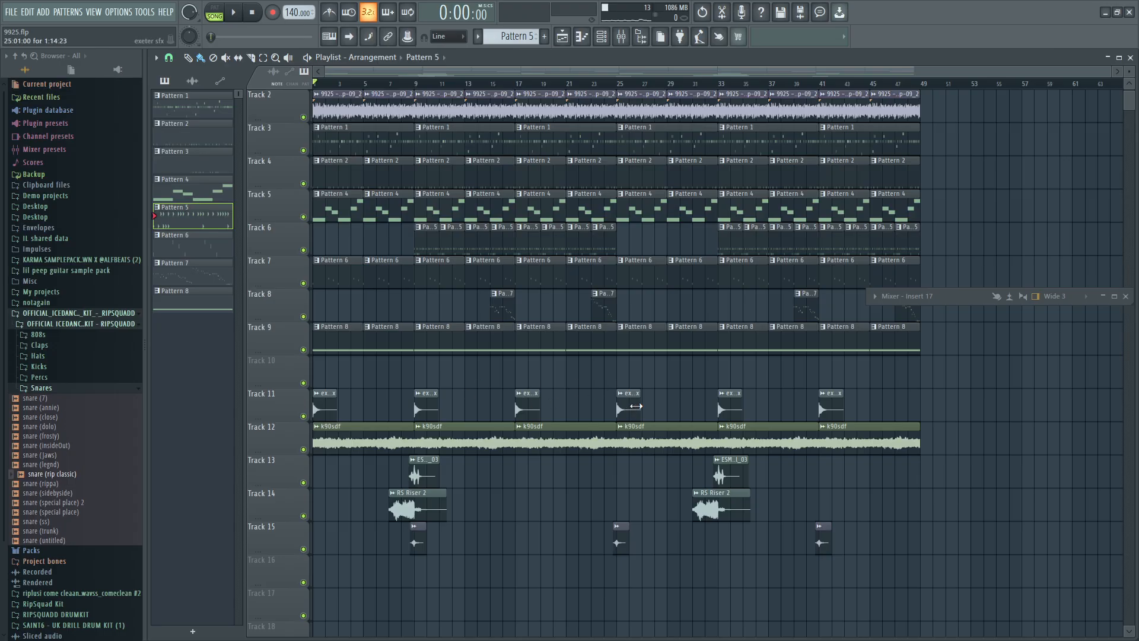
pyautogui.click(628, 40)
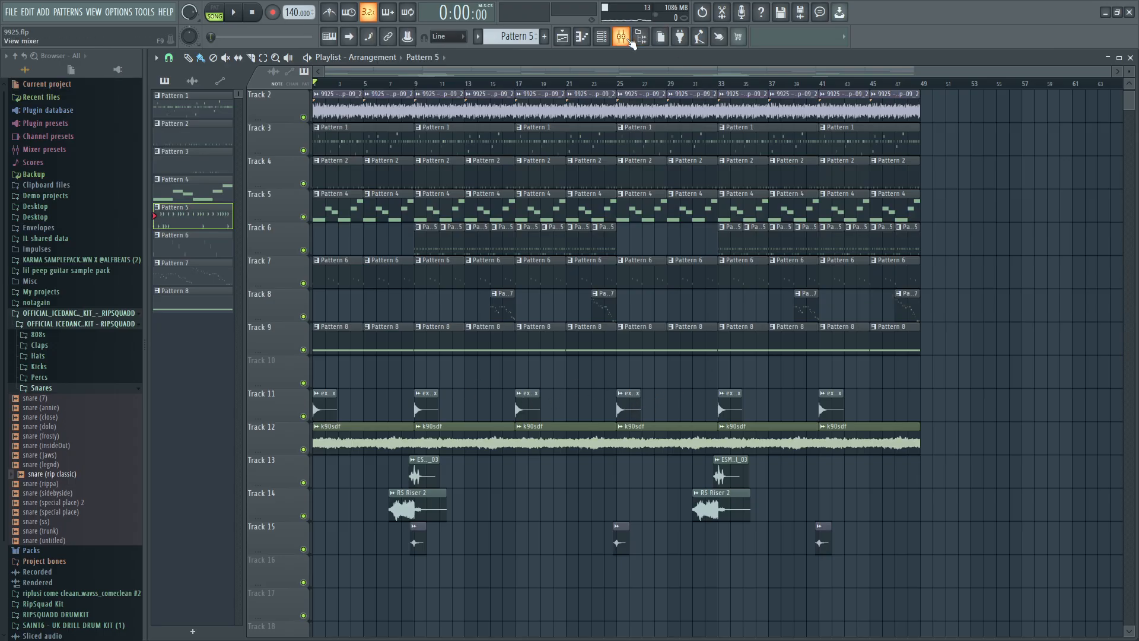
pyautogui.click(631, 42)
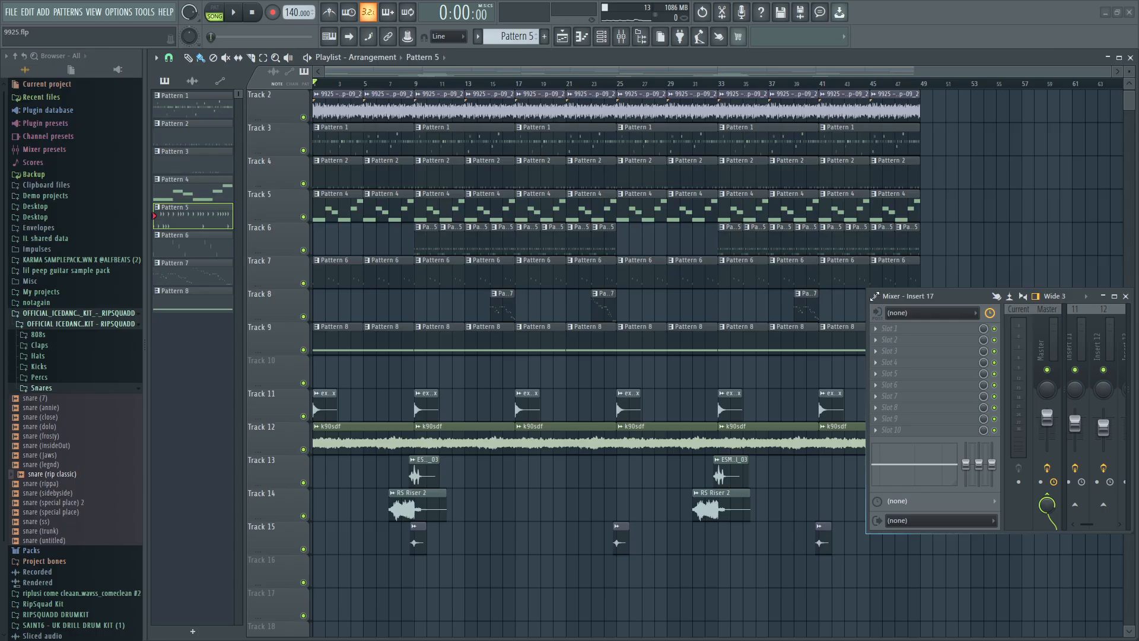
pyautogui.moveTo(876, 295); pyautogui.dragTo(746, 295)
pyautogui.moveTo(833, 300); pyautogui.dragTo(650, 285)
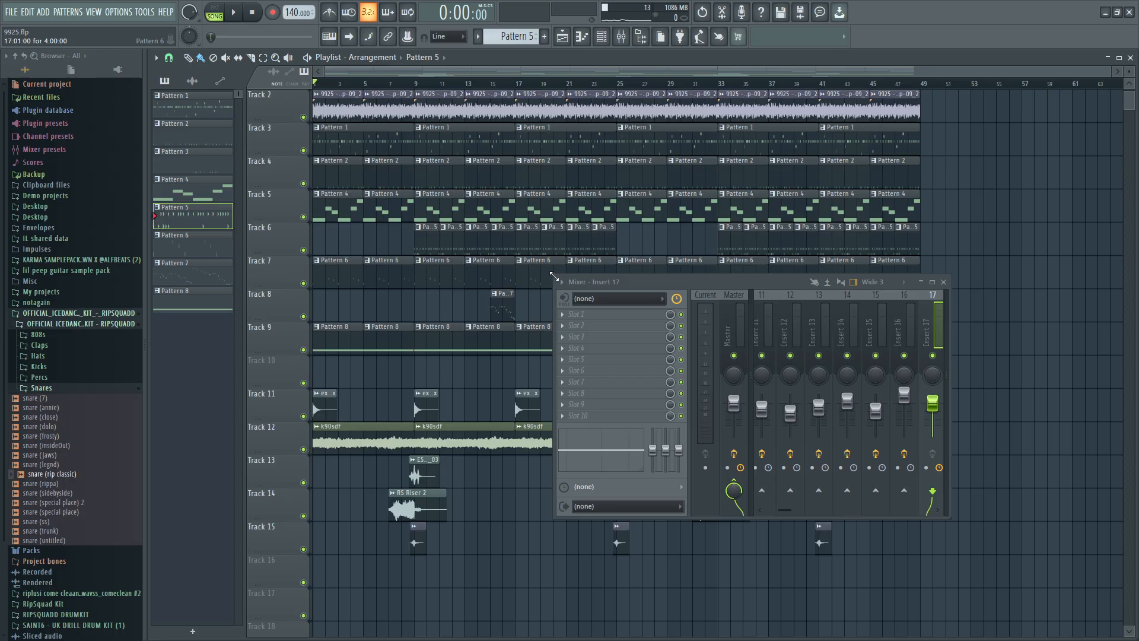
pyautogui.moveTo(554, 276); pyautogui.dragTo(692, 382)
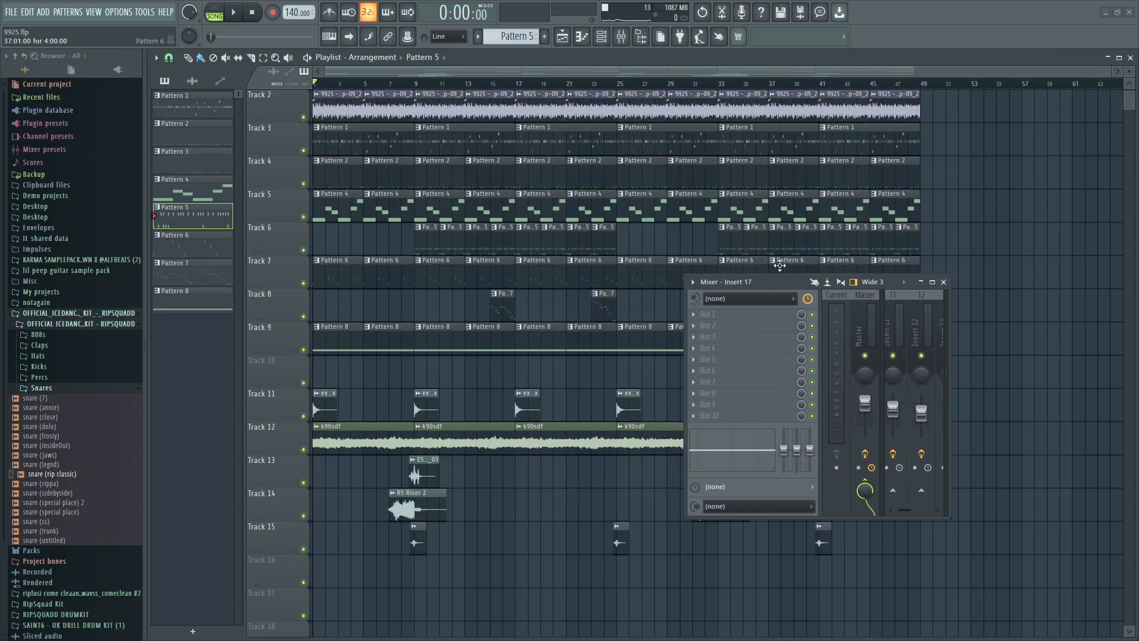
pyautogui.moveTo(947, 518); pyautogui.dragTo(863, 467)
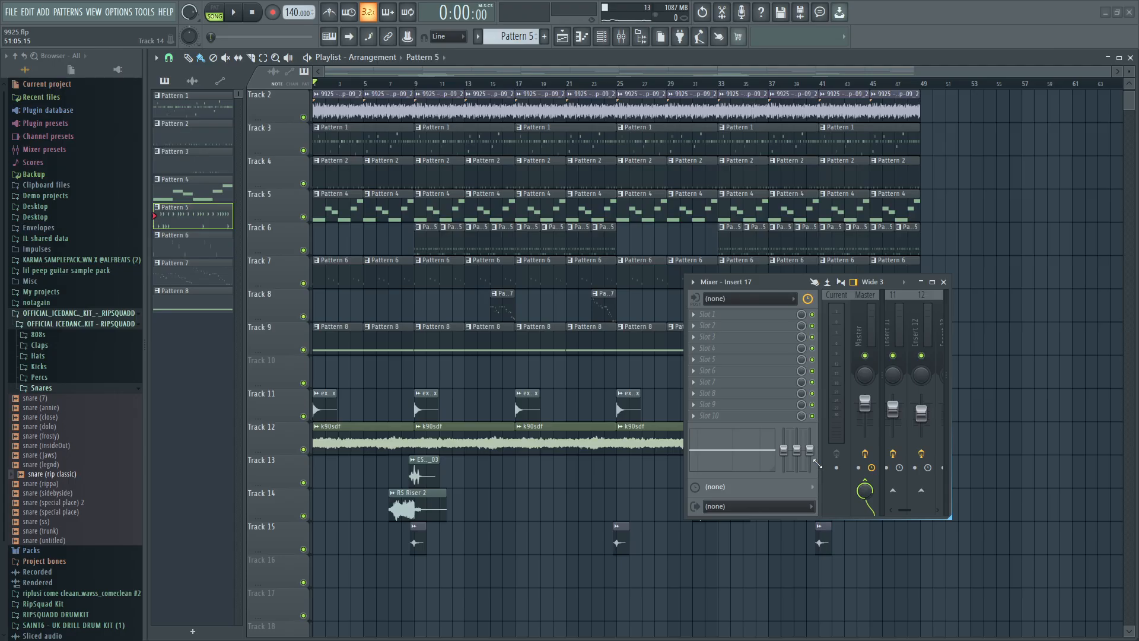
pyautogui.moveTo(938, 467); pyautogui.dragTo(833, 464)
pyautogui.moveTo(685, 516)
pyautogui.mouseDown()
pyautogui.moveTo(499, 537)
pyautogui.moveTo(498, 557)
pyautogui.moveTo(492, 546)
pyautogui.moveTo(579, 521)
pyautogui.moveTo(653, 531)
pyautogui.moveTo(685, 520)
pyautogui.mouseUp()
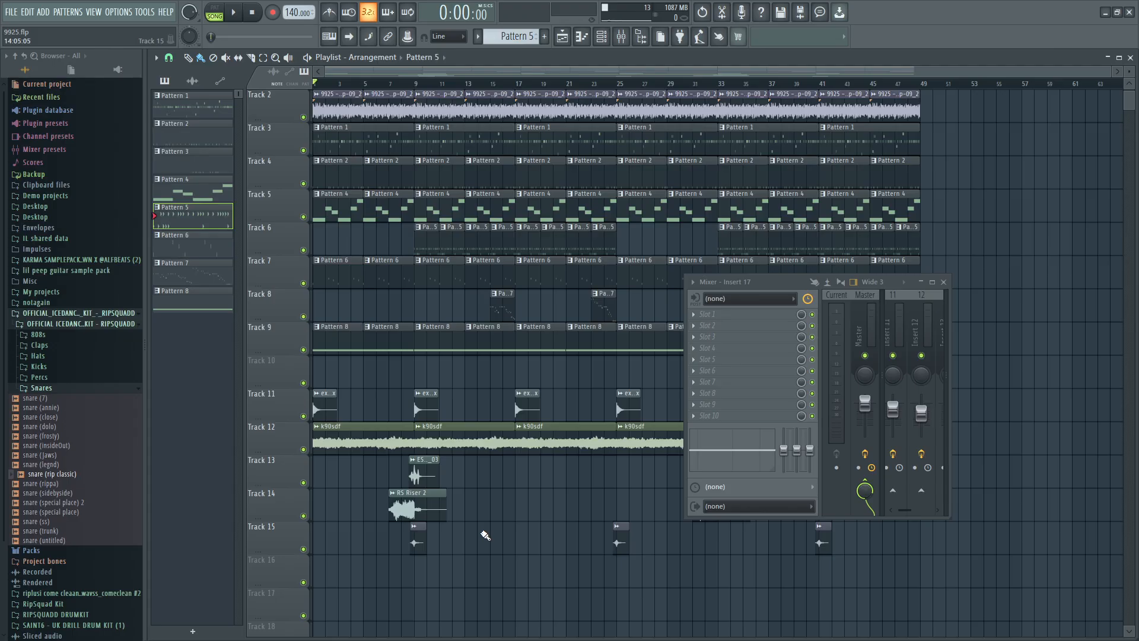
pyautogui.click(944, 283)
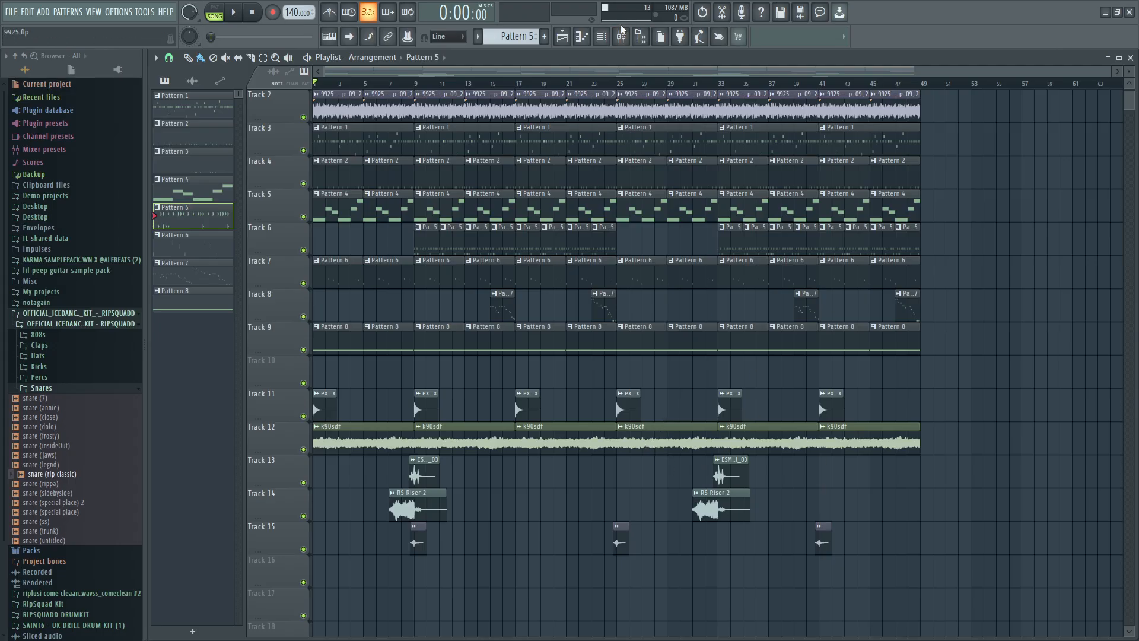
# Open the mixer, enlarge its window and bring the inserts from 2 onward into view, then close it.
pyautogui.click(621, 36)
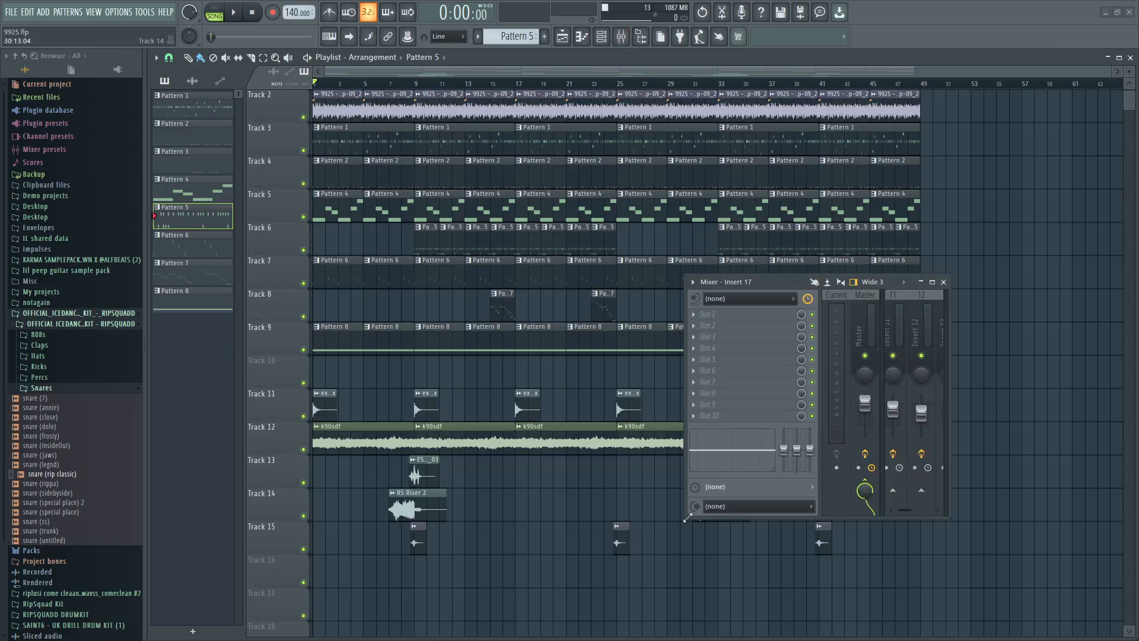
pyautogui.moveTo(688, 517); pyautogui.dragTo(116, 617)
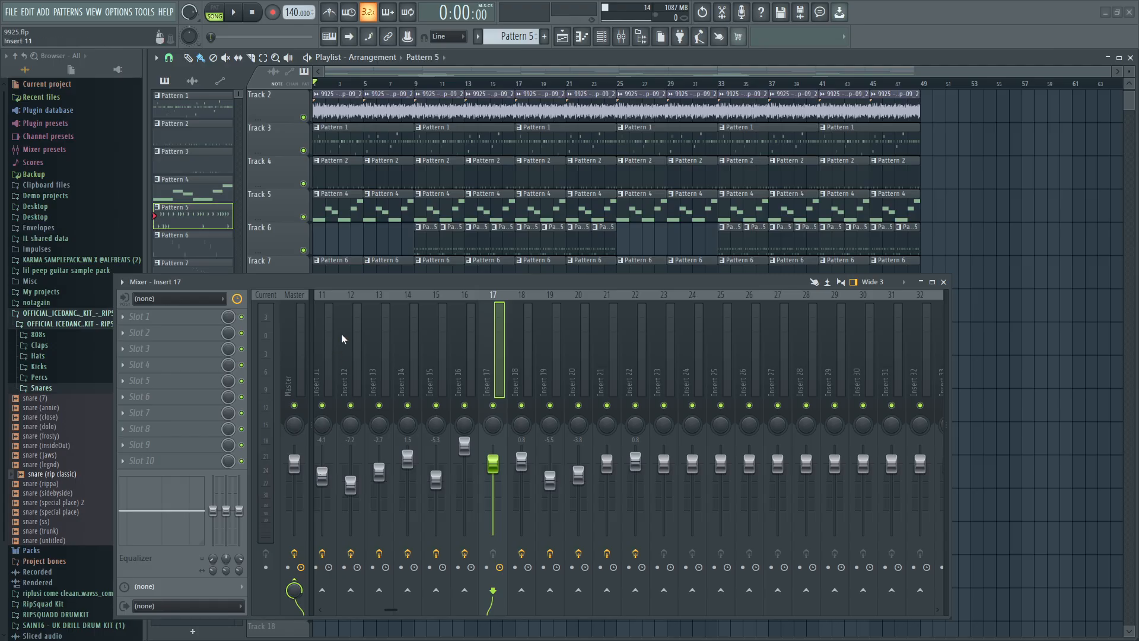
pyautogui.moveTo(371, 284); pyautogui.dragTo(445, 175)
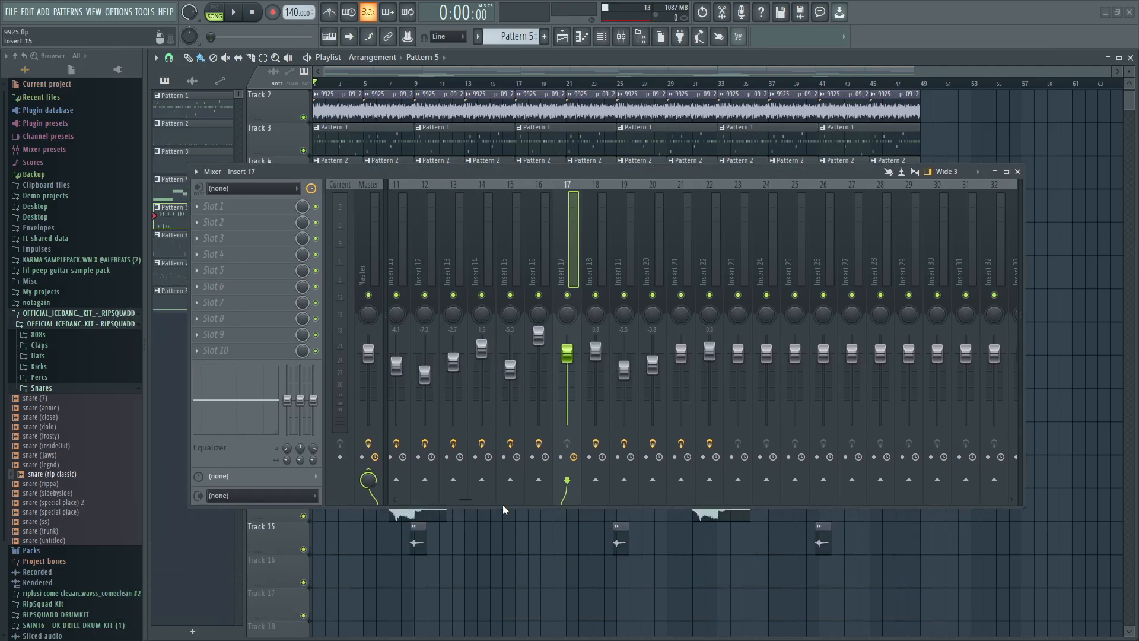
pyautogui.moveTo(503, 504); pyautogui.dragTo(408, 502)
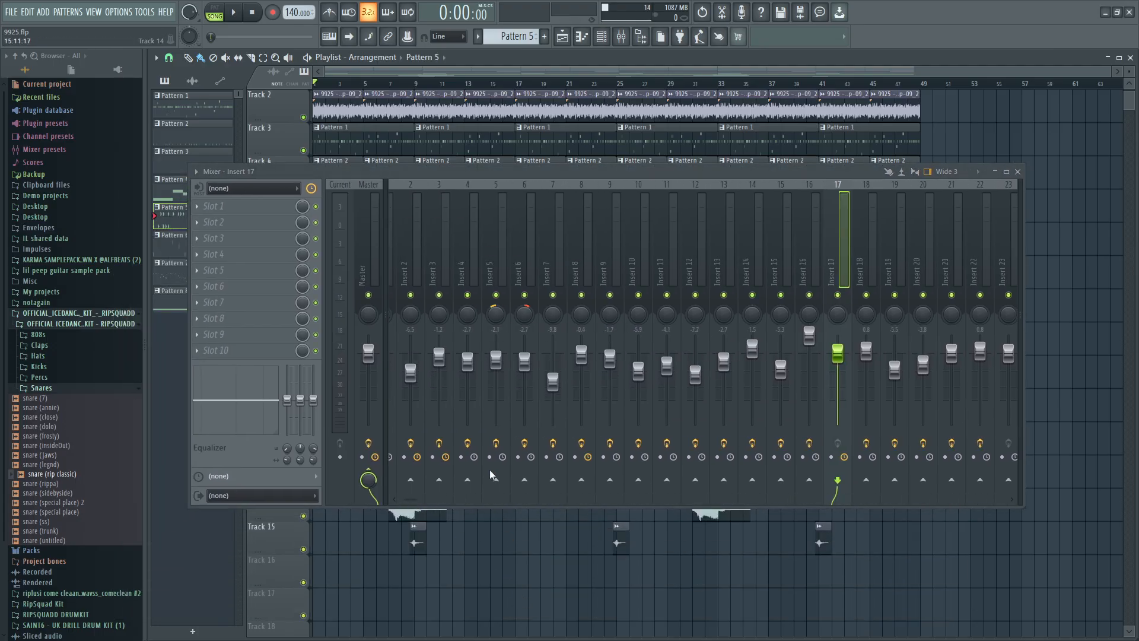
pyautogui.click(1017, 172)
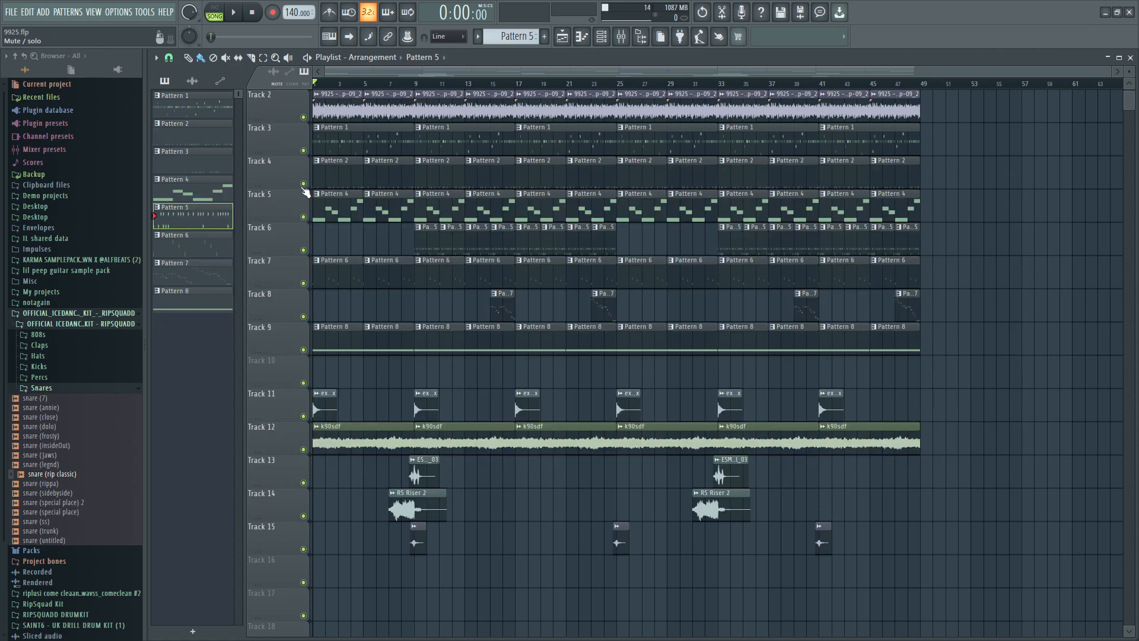
# Solo Track 4 and play its Pattern 2 clips from the start of the song.
pyautogui.rightClick(303, 184)
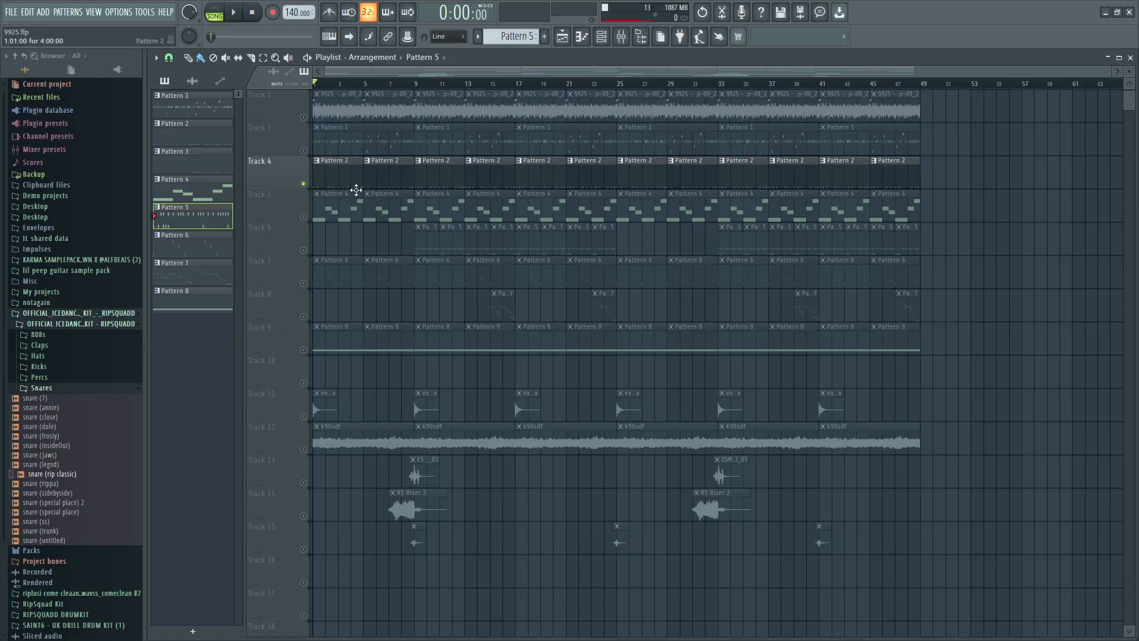
pyautogui.click(235, 15)
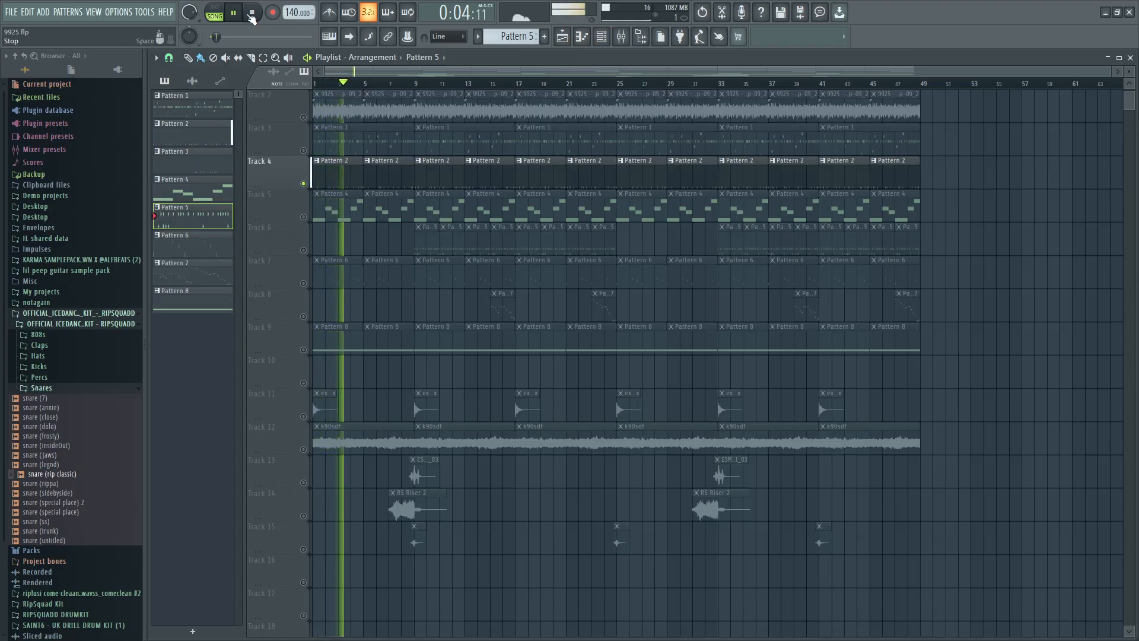
pyautogui.press('space')
# Reopen the mixer and position it so that Track 4 of the playlist stays accessible above it.
pyautogui.click(621, 39)
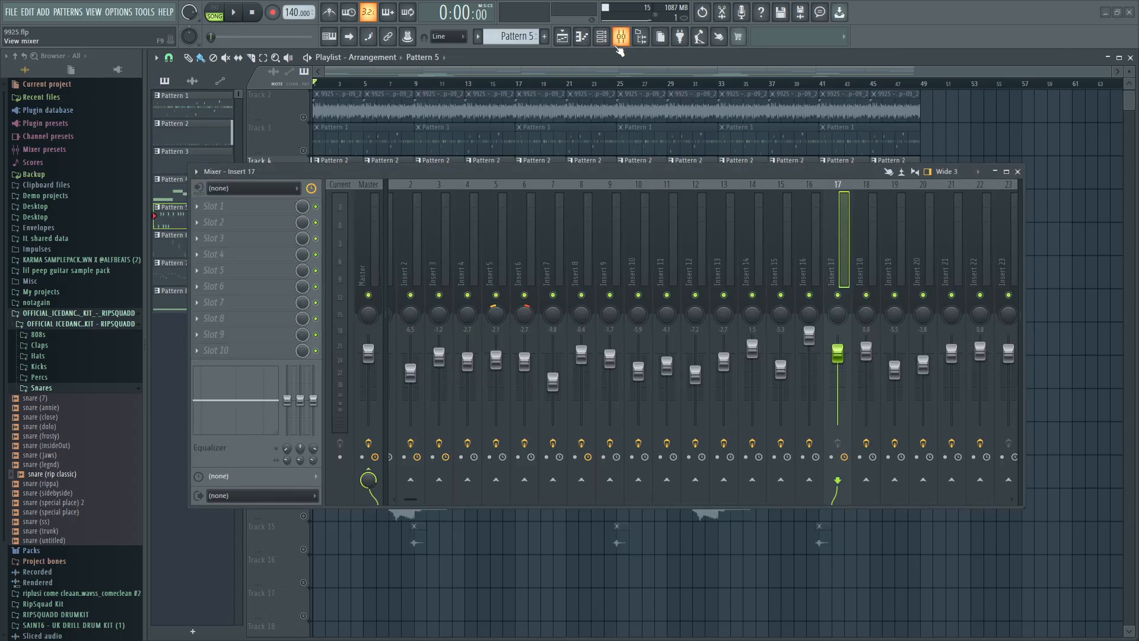
pyautogui.moveTo(572, 172); pyautogui.dragTo(701, 310)
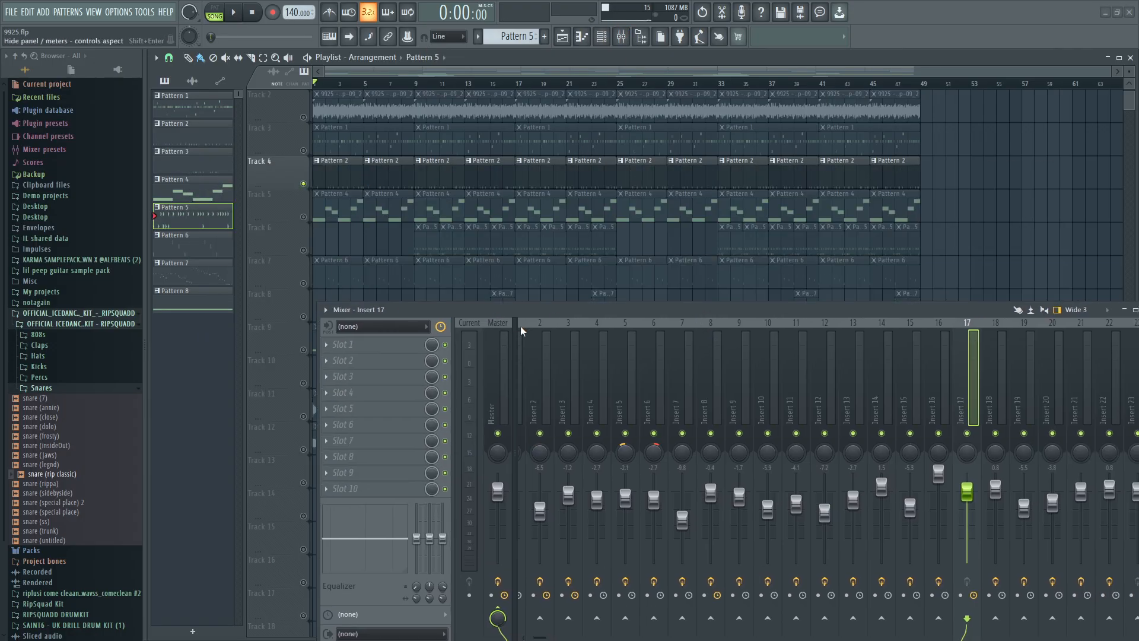
pyautogui.moveTo(521, 331); pyautogui.dragTo(380, 153)
# Open the kick (be nice 2 me) piano roll of Pattern 2 and show its C5 notes from bar 1.
pyautogui.doubleClick(379, 171)
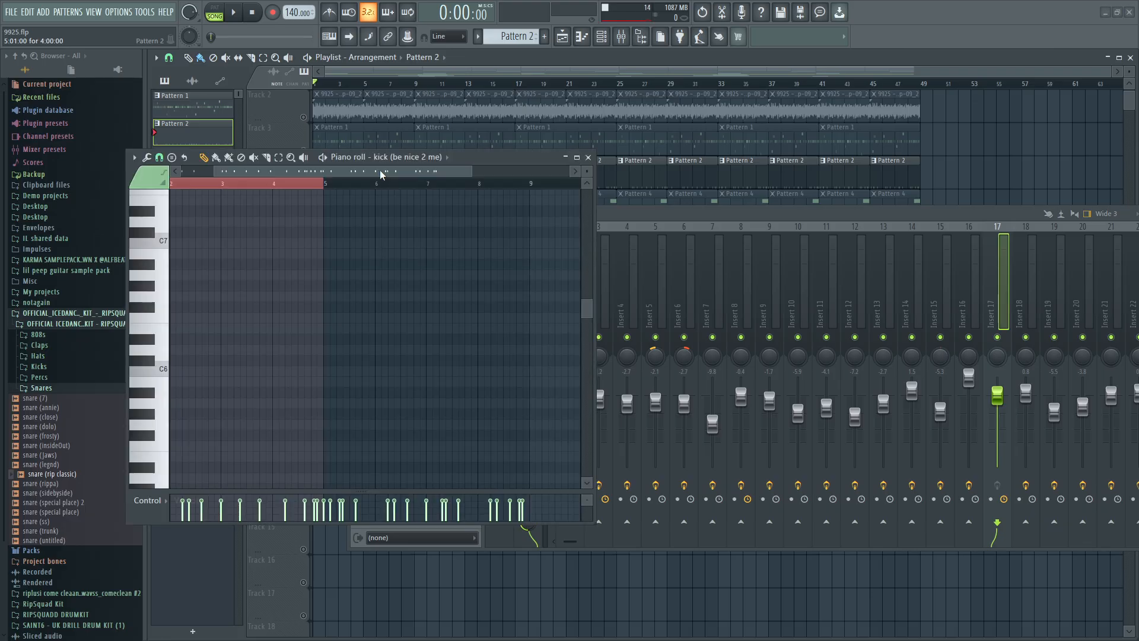
pyautogui.scroll(3, 402, 285)
pyautogui.moveTo(292, 171); pyautogui.dragTo(254, 172)
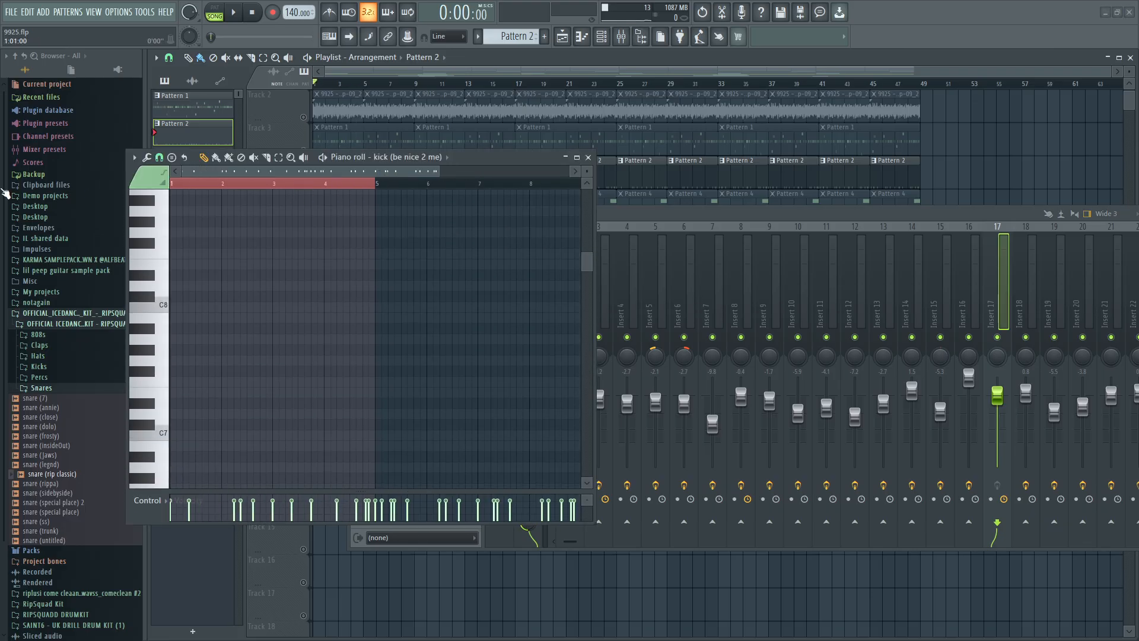
pyautogui.scroll(-2, 252, 357)
pyautogui.scroll(-5, 252, 357)
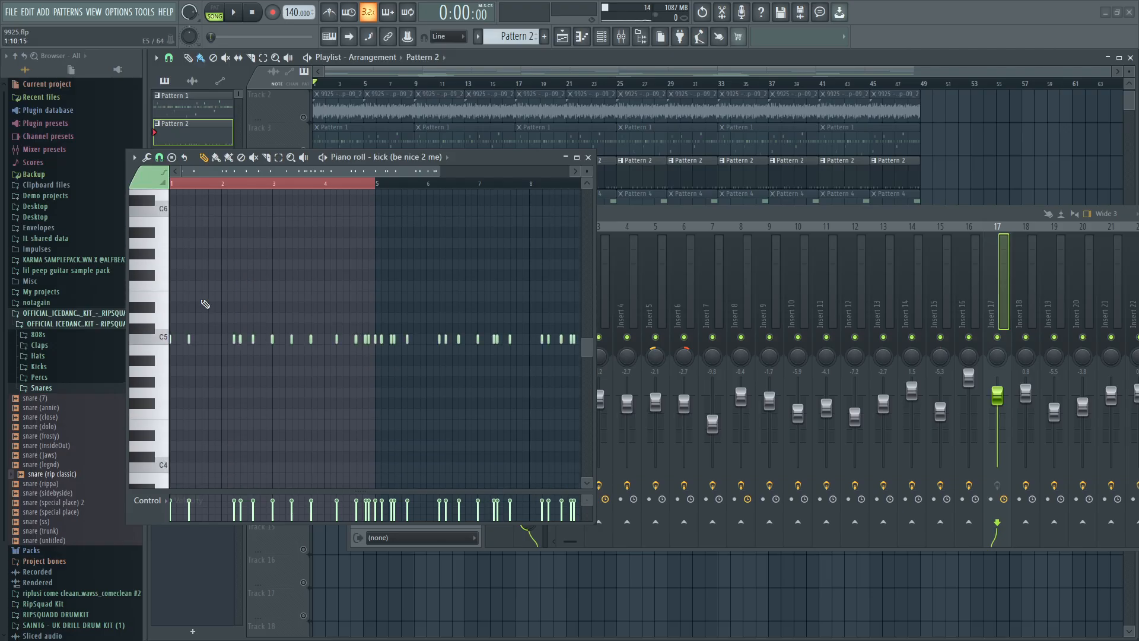
# Look over the full kick pattern in the piano roll and check the kick's mixer assignment in the channel rack.
pyautogui.scroll(-2, 212, 302)
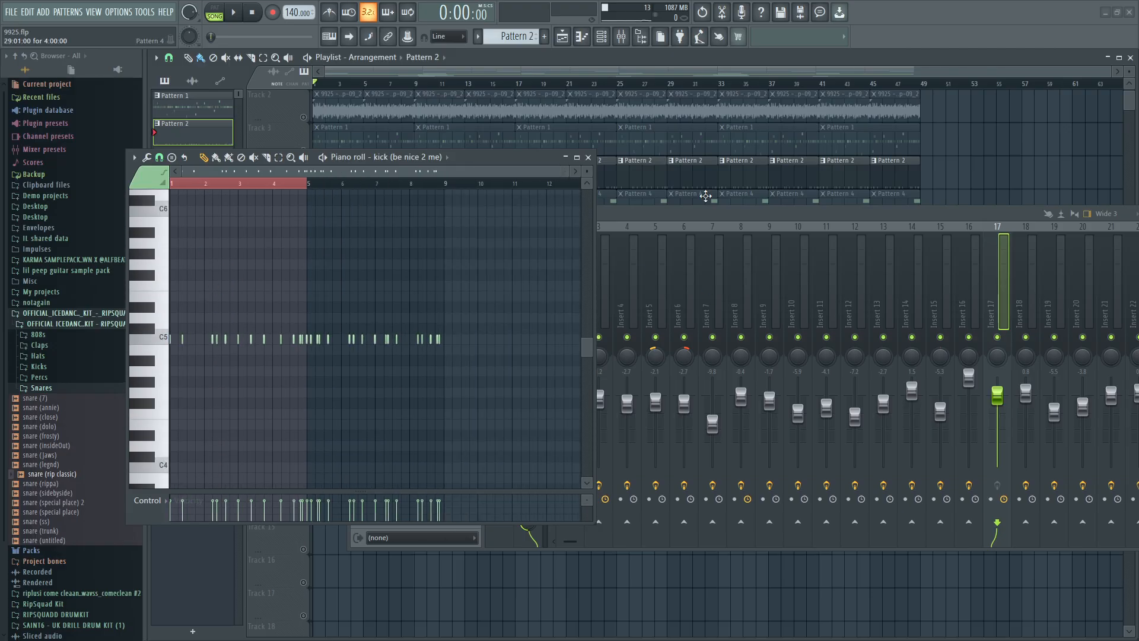
pyautogui.click(709, 214)
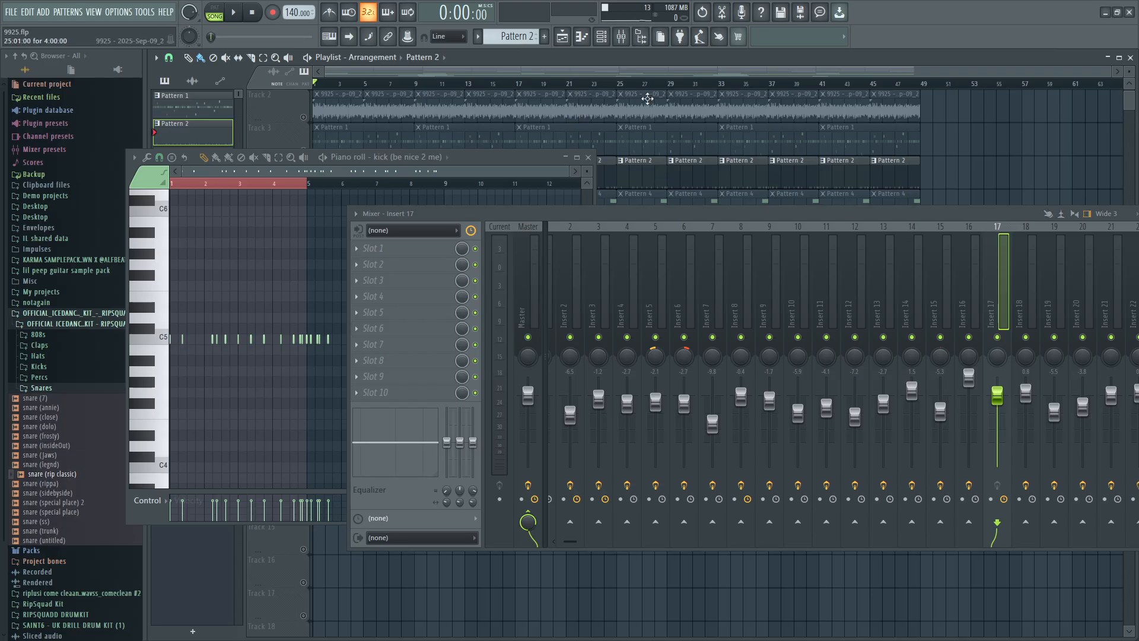
pyautogui.click(601, 37)
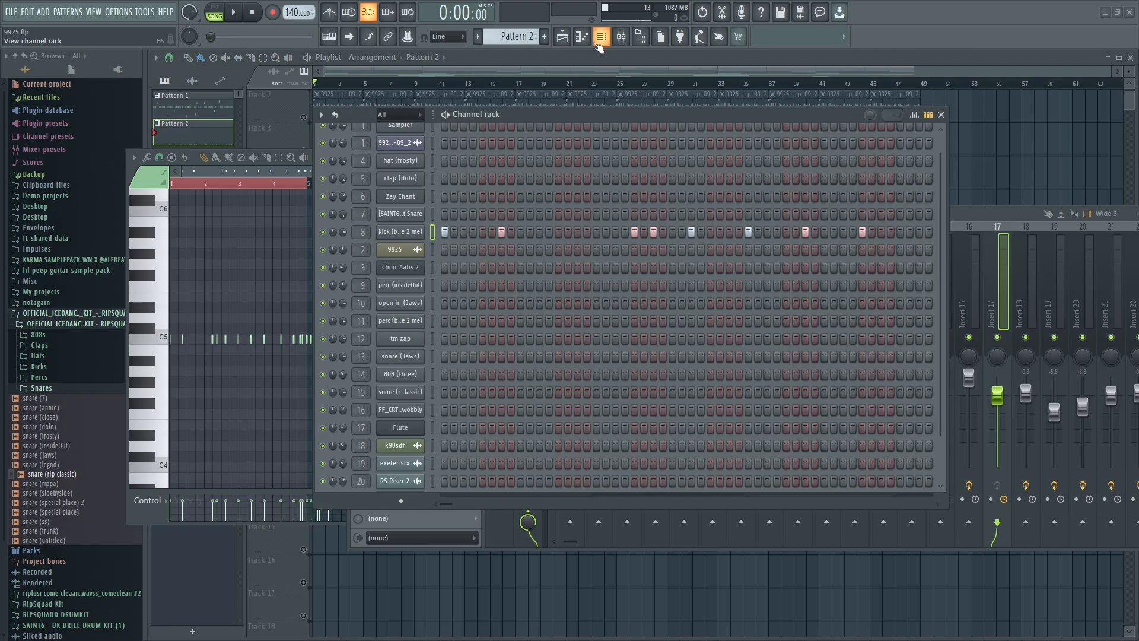
pyautogui.click(942, 114)
# Open the Fruity parametric EQ 2 of Insert 8 and arrange the piano roll and mixer so its curve is fully accessible.
pyautogui.click(758, 361)
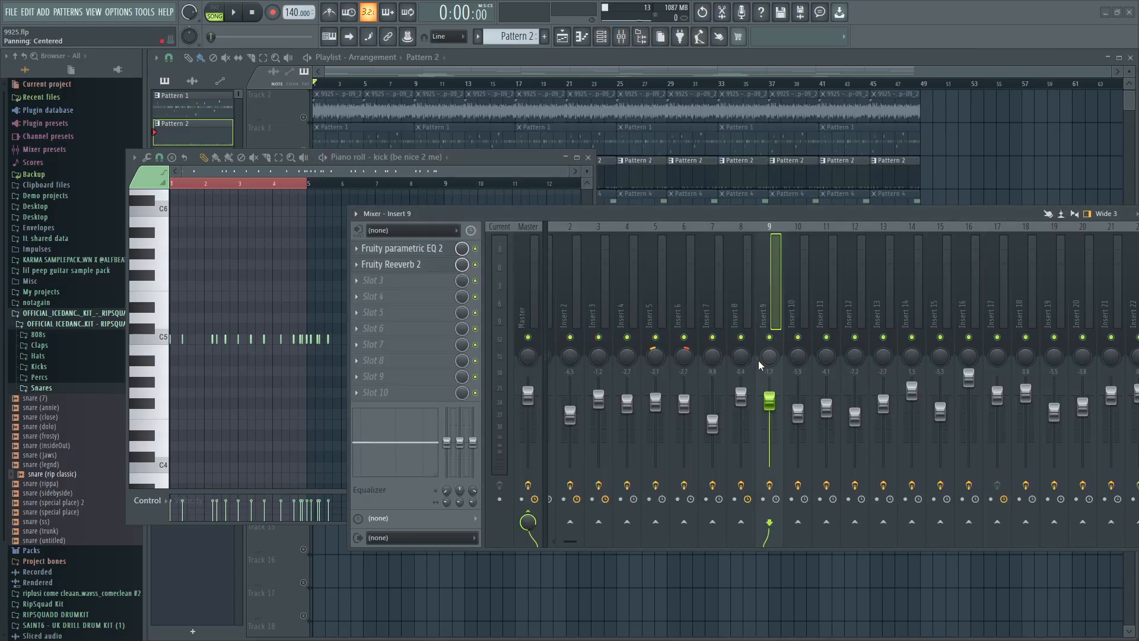
pyautogui.click(749, 359)
pyautogui.click(411, 248)
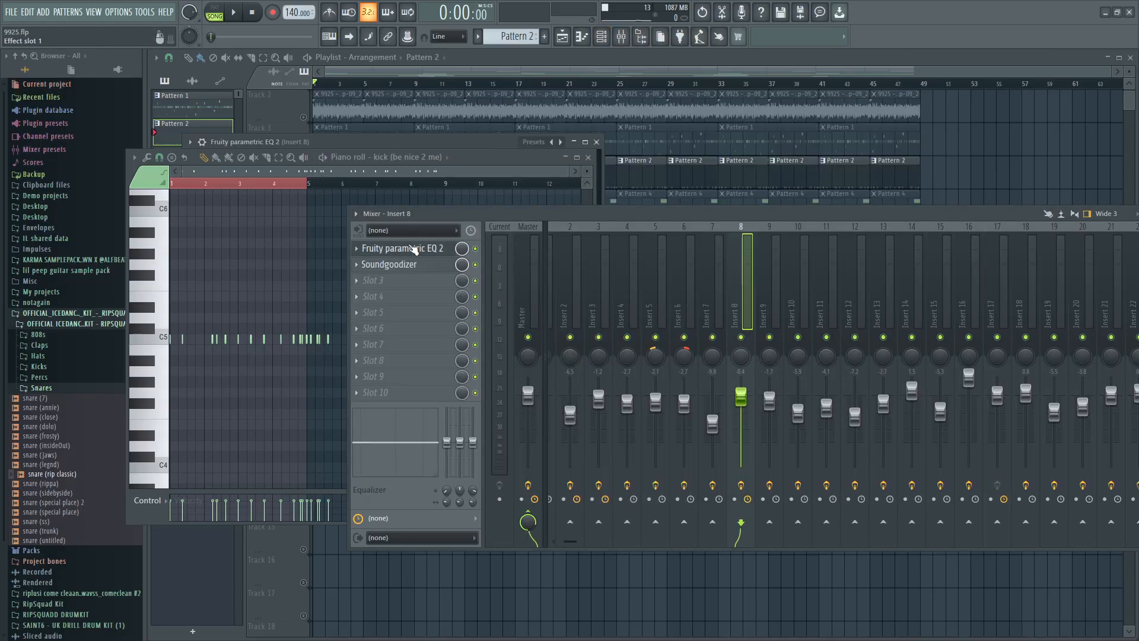
pyautogui.moveTo(498, 166); pyautogui.dragTo(577, 423)
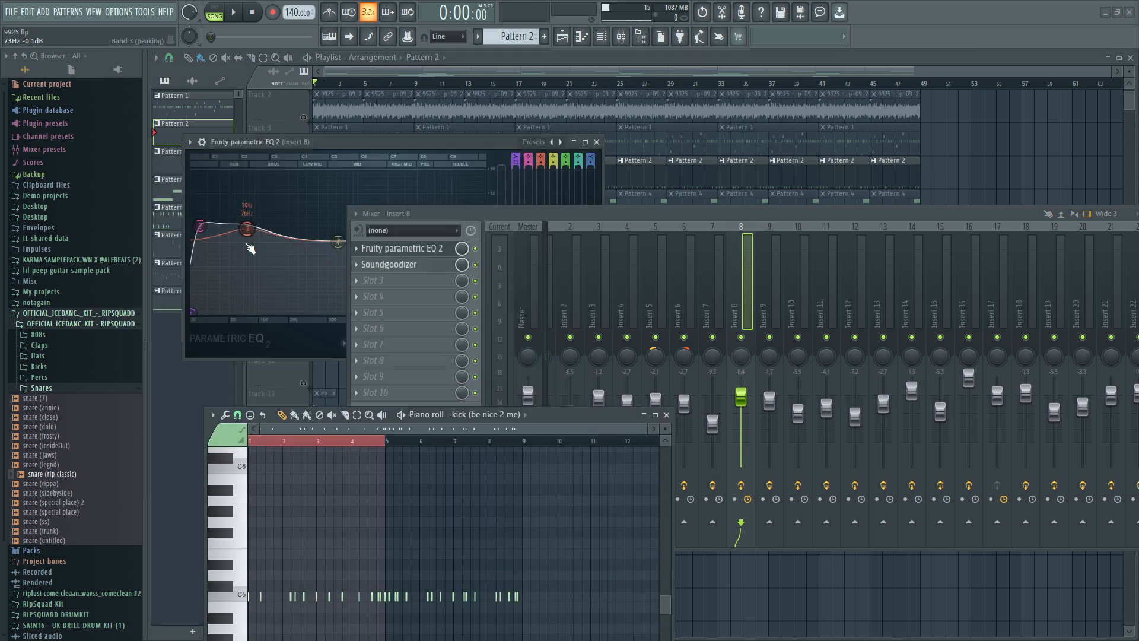
pyautogui.moveTo(529, 215); pyautogui.dragTo(758, 286)
# In the kick's EQ, shift band 3 slightly lower in frequency and raise band 6 slightly in the high mids.
pyautogui.moveTo(246, 229); pyautogui.dragTo(237, 231)
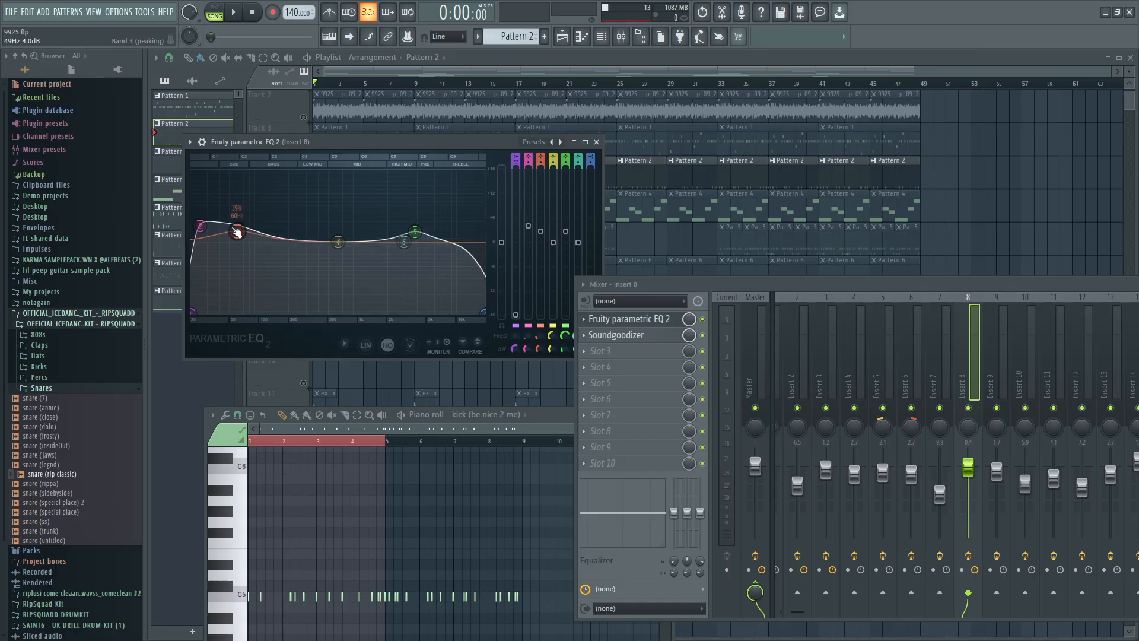
pyautogui.moveTo(236, 231); pyautogui.dragTo(234, 231)
pyautogui.moveTo(404, 242); pyautogui.dragTo(408, 240)
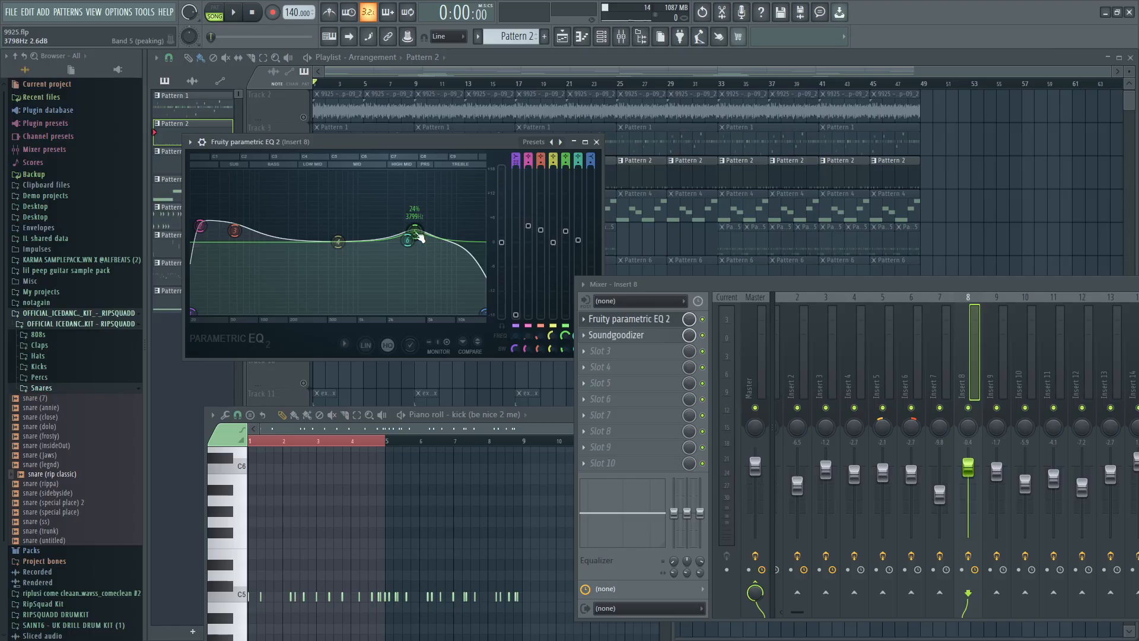
# Open the kick's Soundgoodizer, switch playback to pattern mode and briefly play Pattern 2.
pyautogui.click(632, 336)
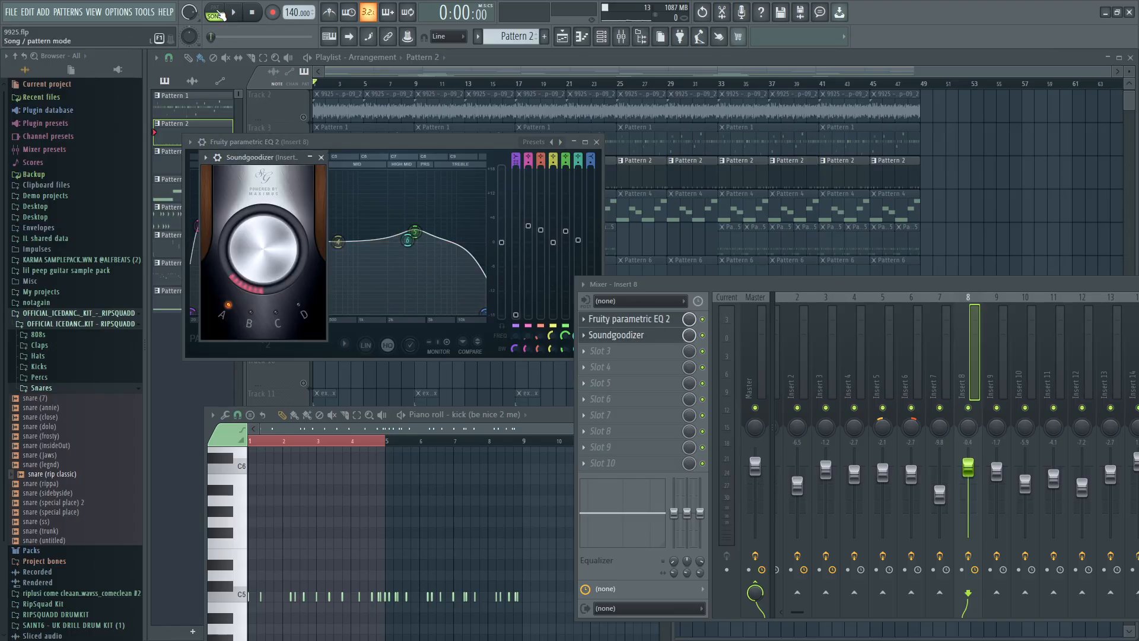
pyautogui.click(218, 13)
pyautogui.click(235, 13)
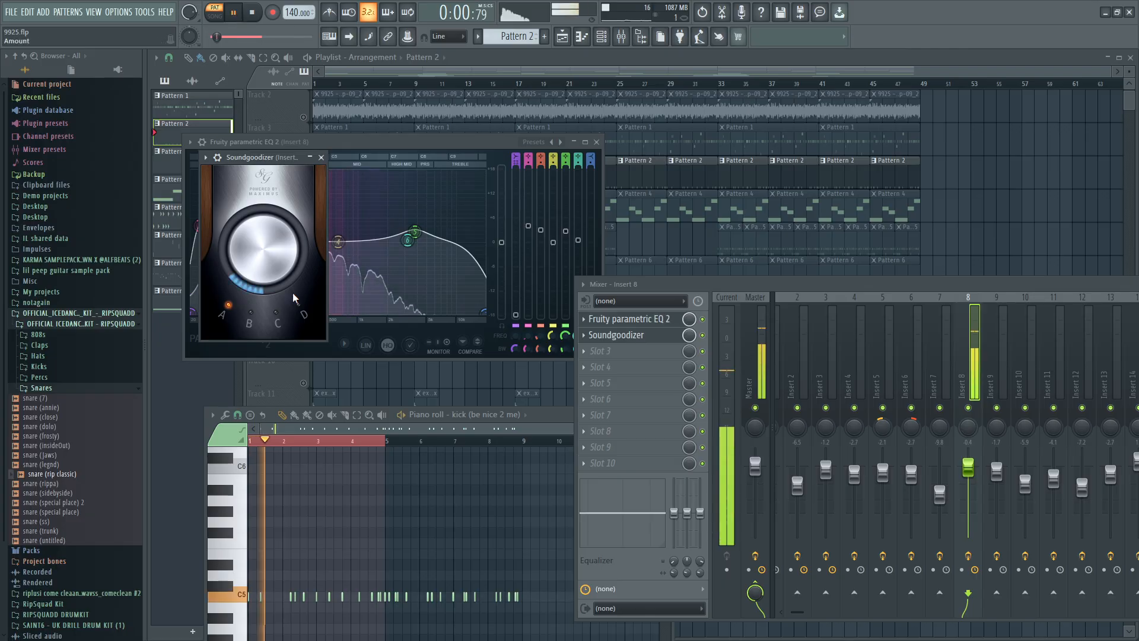
pyautogui.press('space')
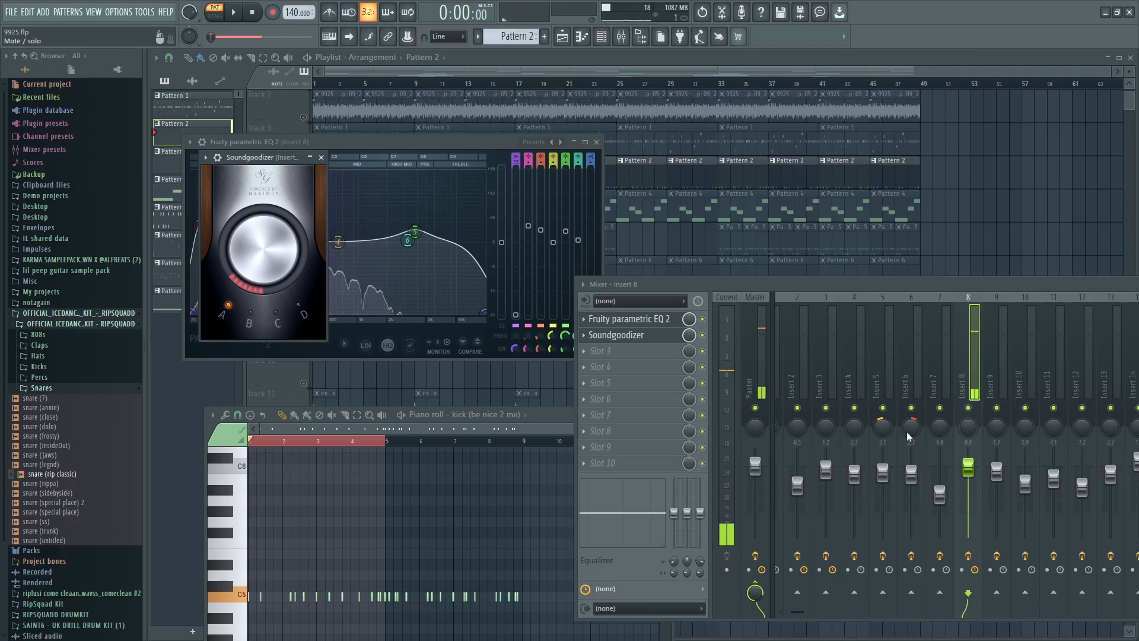
# Compare the kick with all of Insert 8's effects bypassed and enabled while Pattern 2 plays, and stop playback.
pyautogui.click(969, 556)
pyautogui.click(237, 13)
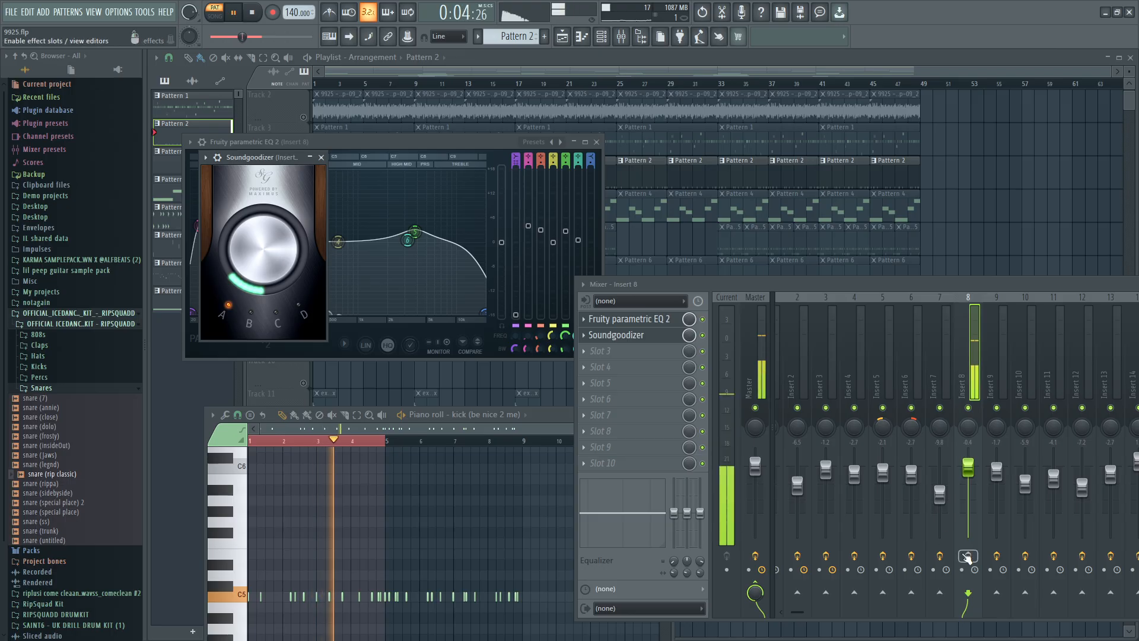
pyautogui.click(968, 556)
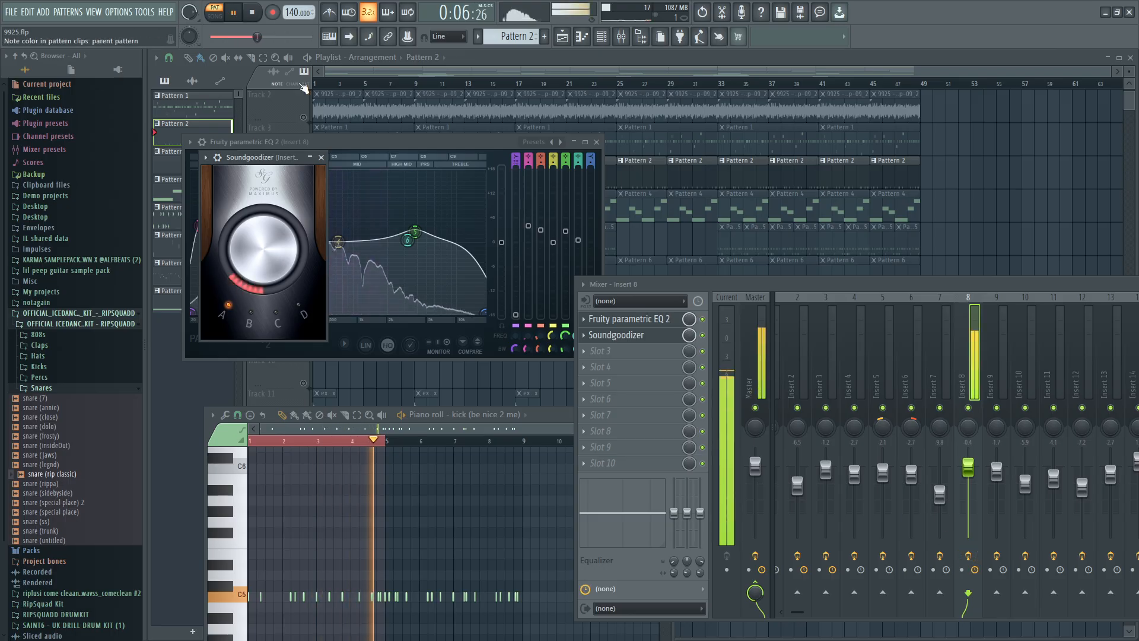
pyautogui.click(261, 17)
# Reopen the Soundgoodizer of Insert 8 and try its amount at maximum.
pyautogui.click(640, 336)
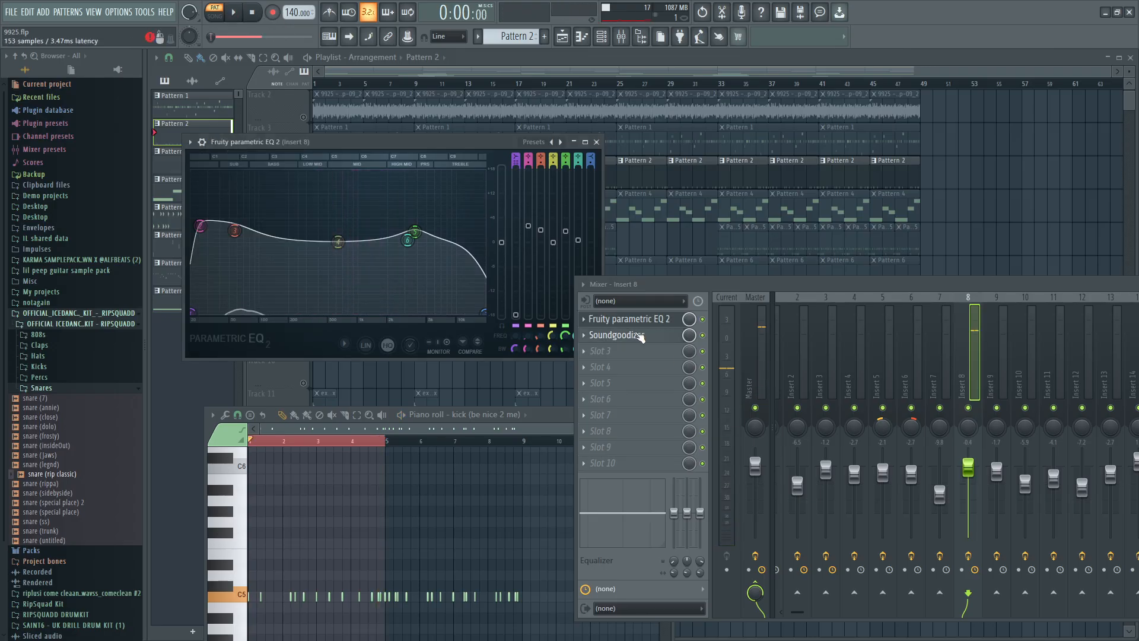
pyautogui.click(639, 336)
pyautogui.moveTo(265, 266); pyautogui.dragTo(265, 252)
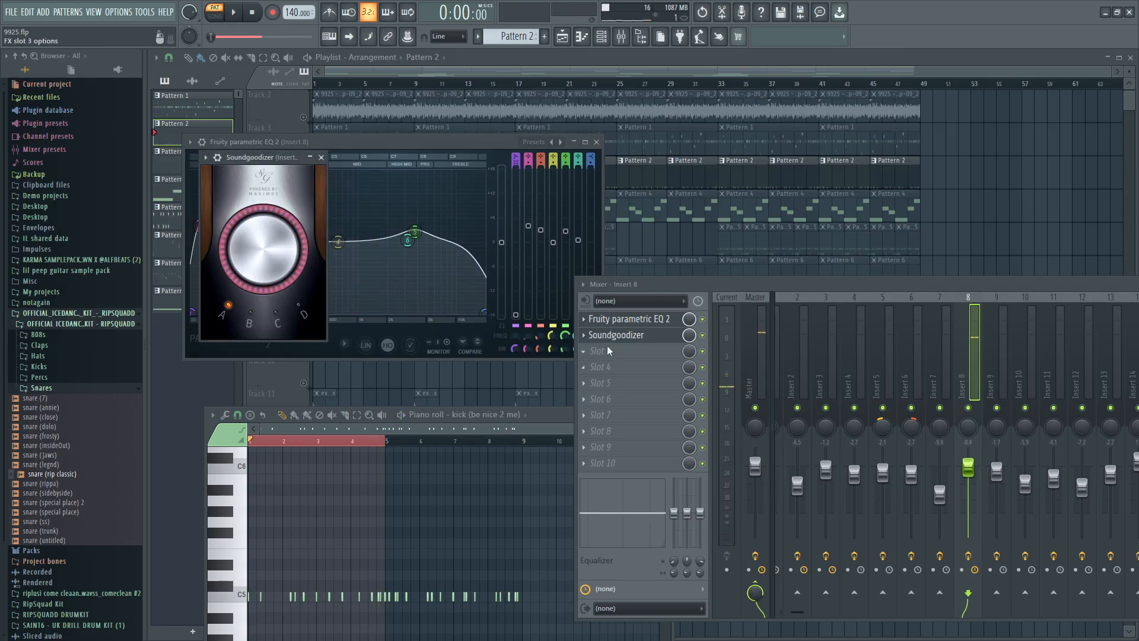
# Try a second Soundgoodizer in slot 3 of Insert 8 and delete it again.
pyautogui.click(584, 351)
pyautogui.click(750, 328)
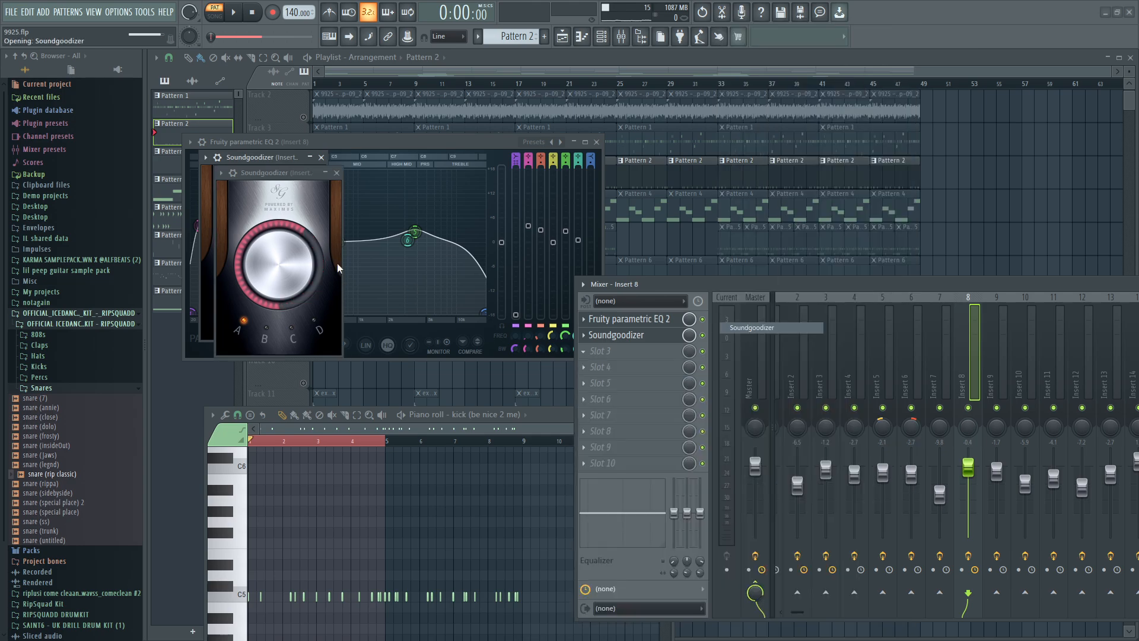
pyautogui.click(582, 351)
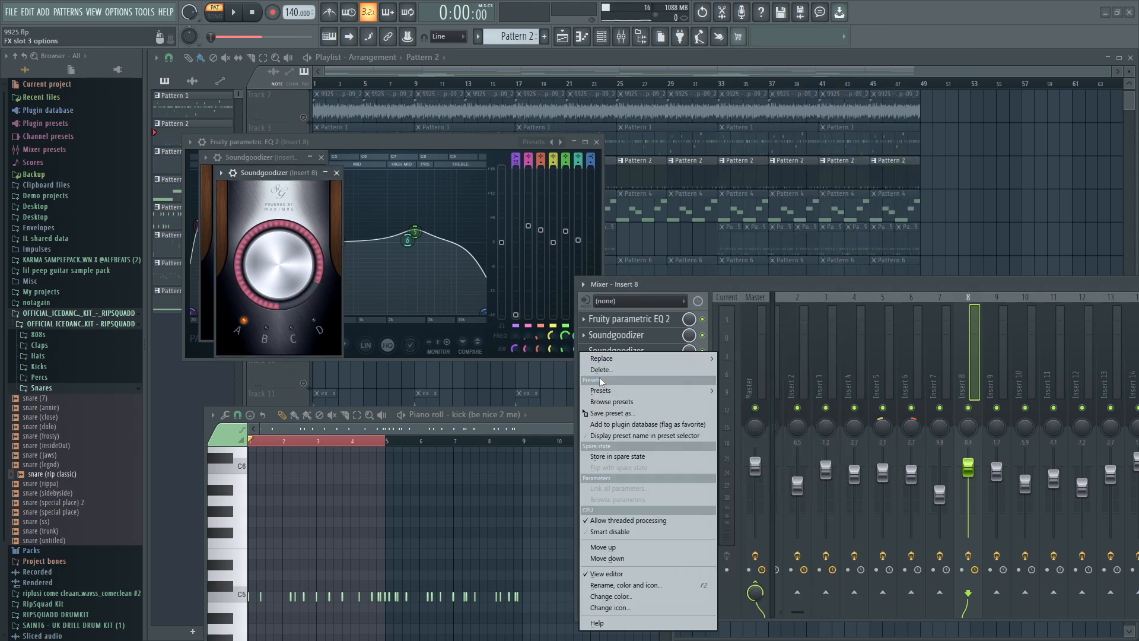
pyautogui.click(599, 370)
pyautogui.click(623, 363)
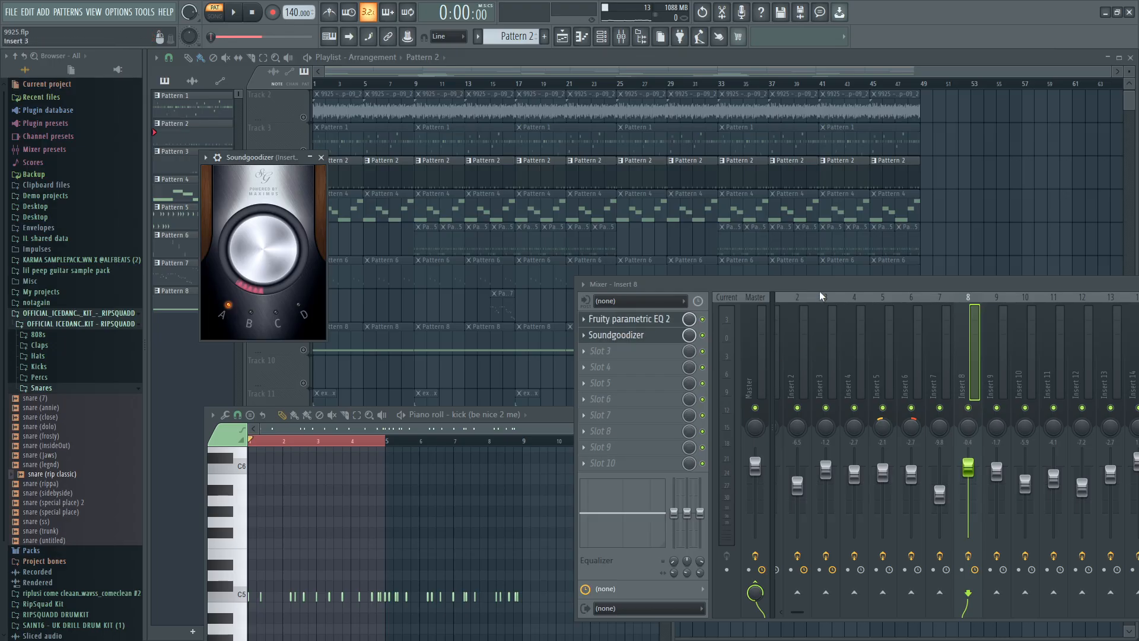
# Bring the mixer back below the playlist tracks and show Insert 8's Soundgoodizer beside it.
pyautogui.press('Escape')
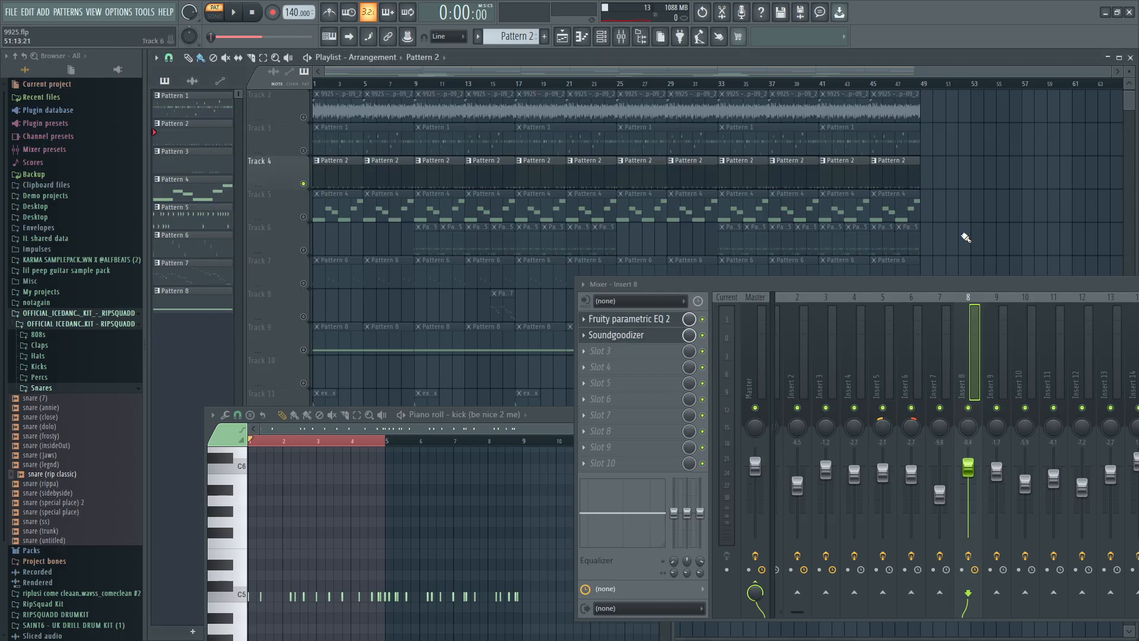
pyautogui.click(1008, 266)
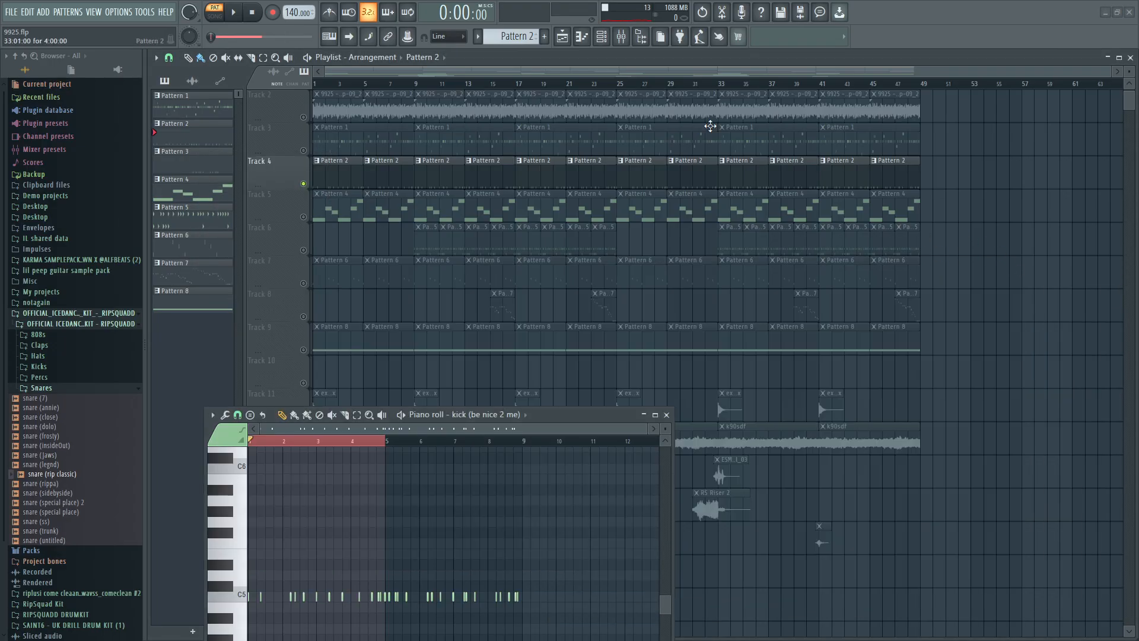
pyautogui.click(620, 32)
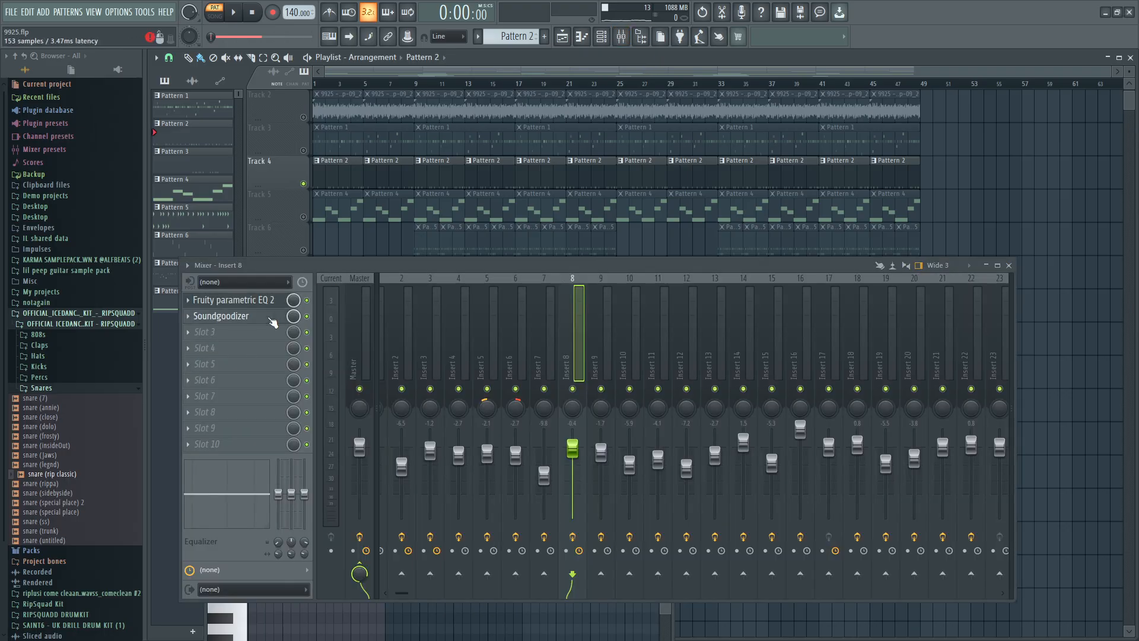
pyautogui.click(275, 316)
pyautogui.moveTo(870, 269); pyautogui.dragTo(890, 368)
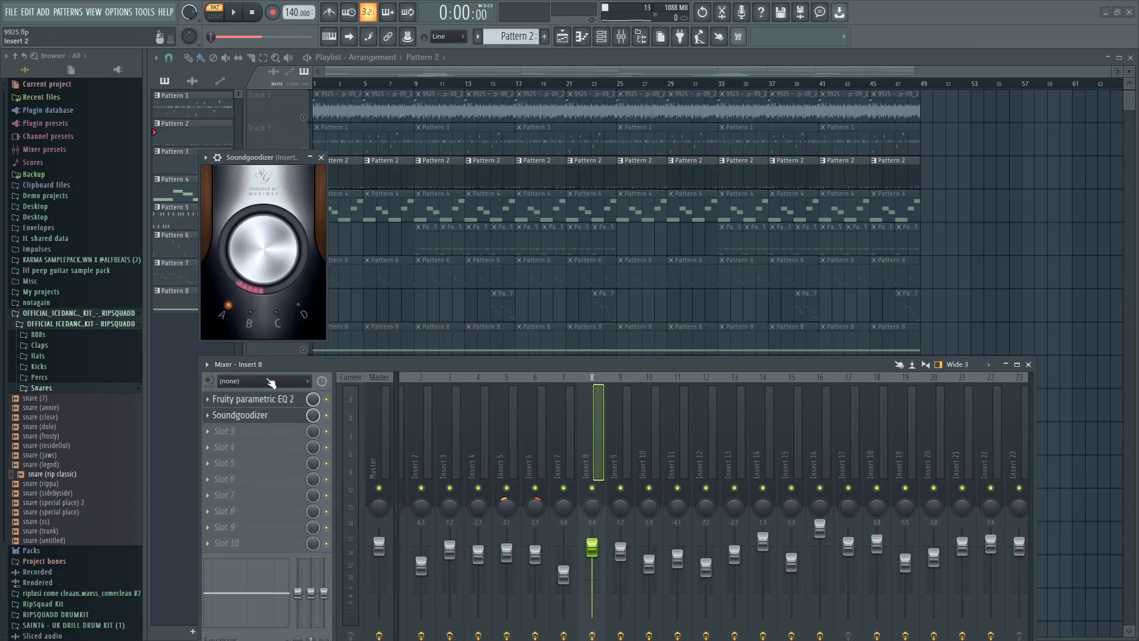
pyautogui.click(604, 42)
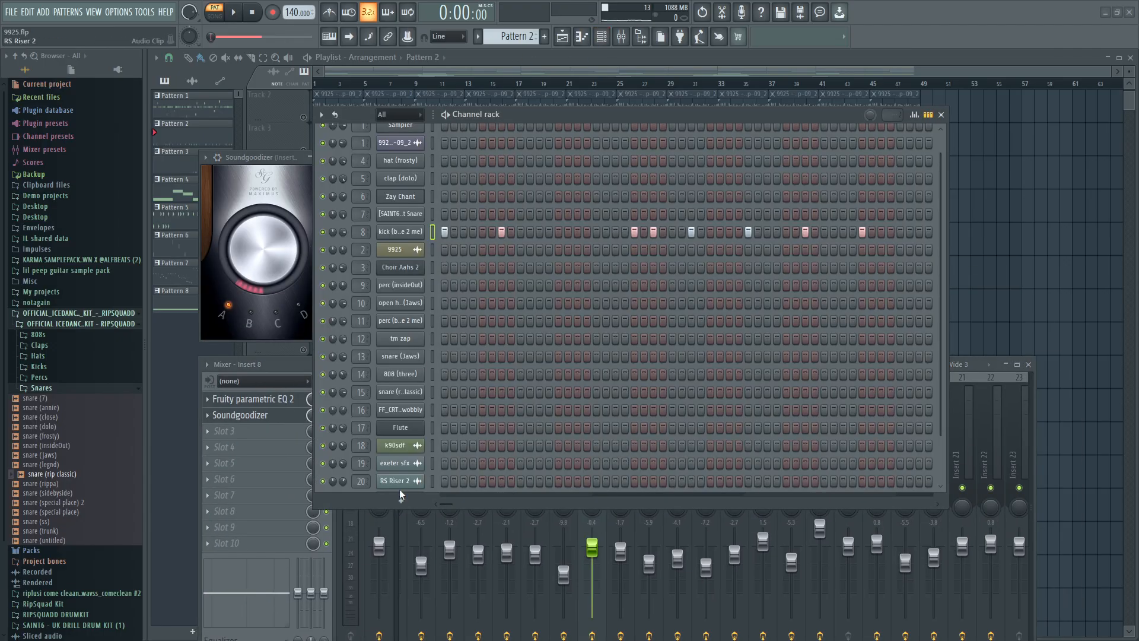
pyautogui.click(380, 500)
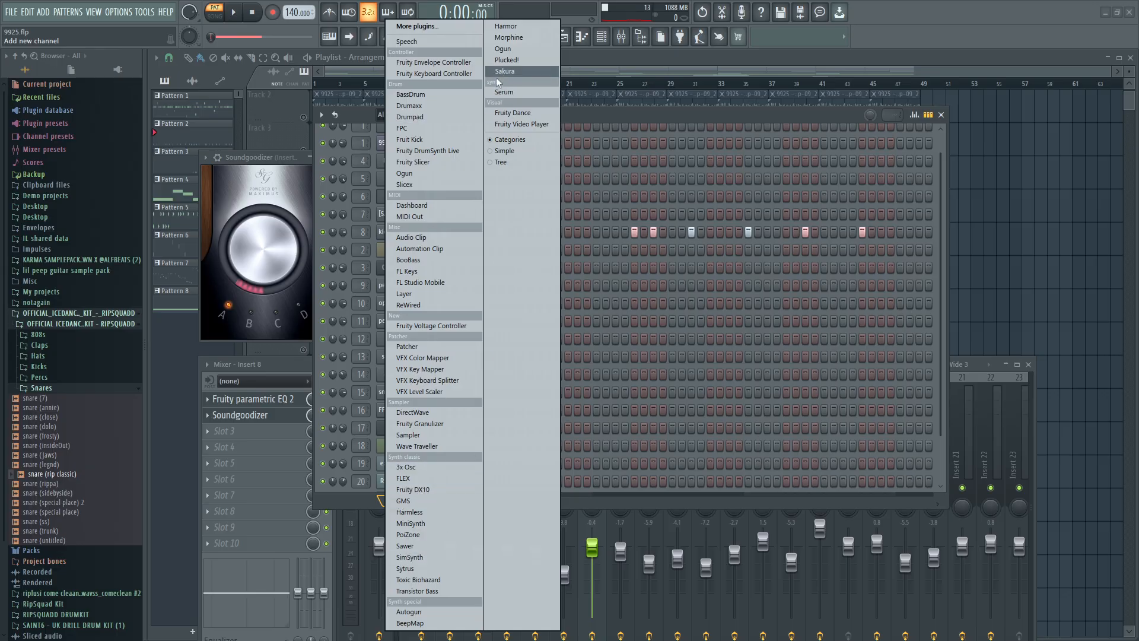
pyautogui.click(273, 158)
pyautogui.click(941, 115)
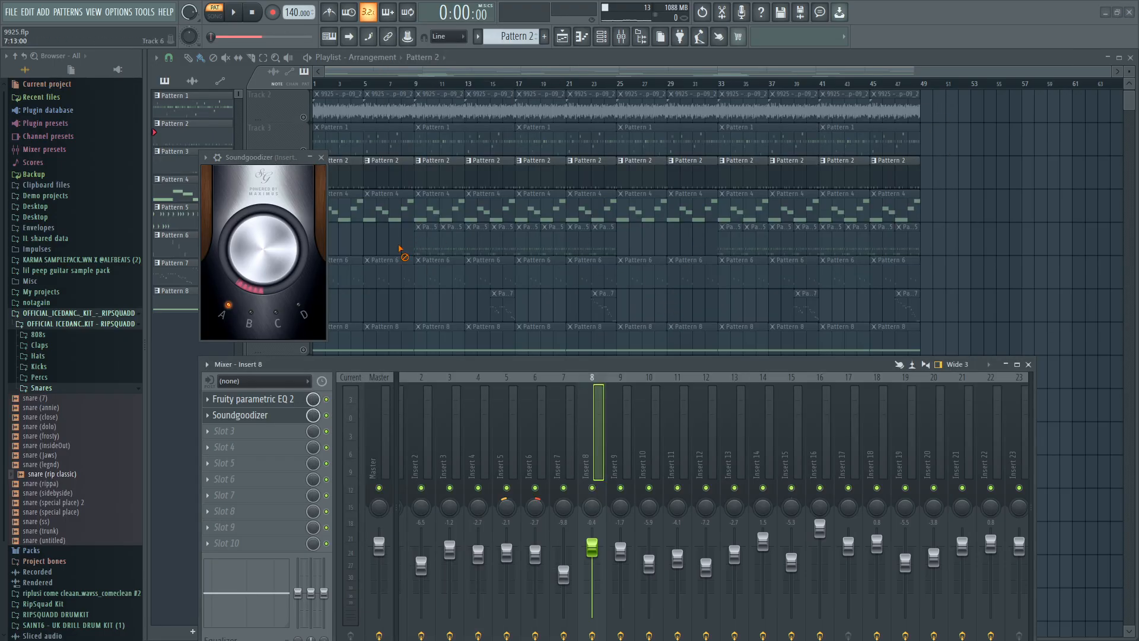
# Return to song mode and close the Soundgoodizer, mixer and kick piano roll to leave the playlist clear.
pyautogui.rightClick(399, 248)
pyautogui.press('l')
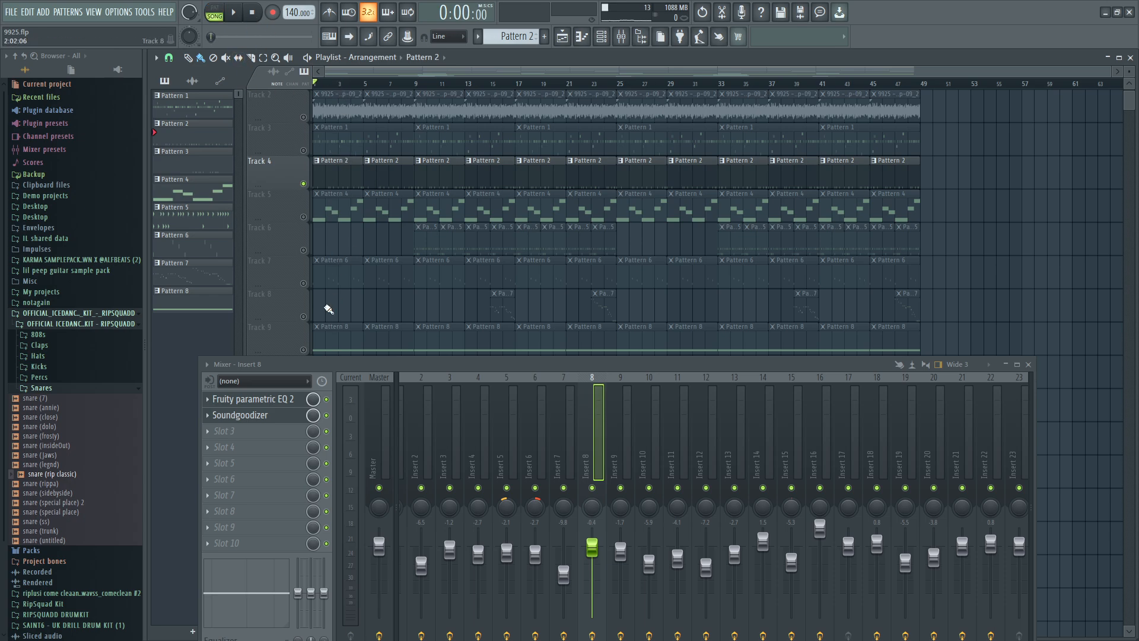
pyautogui.scroll(-5, 305, 295)
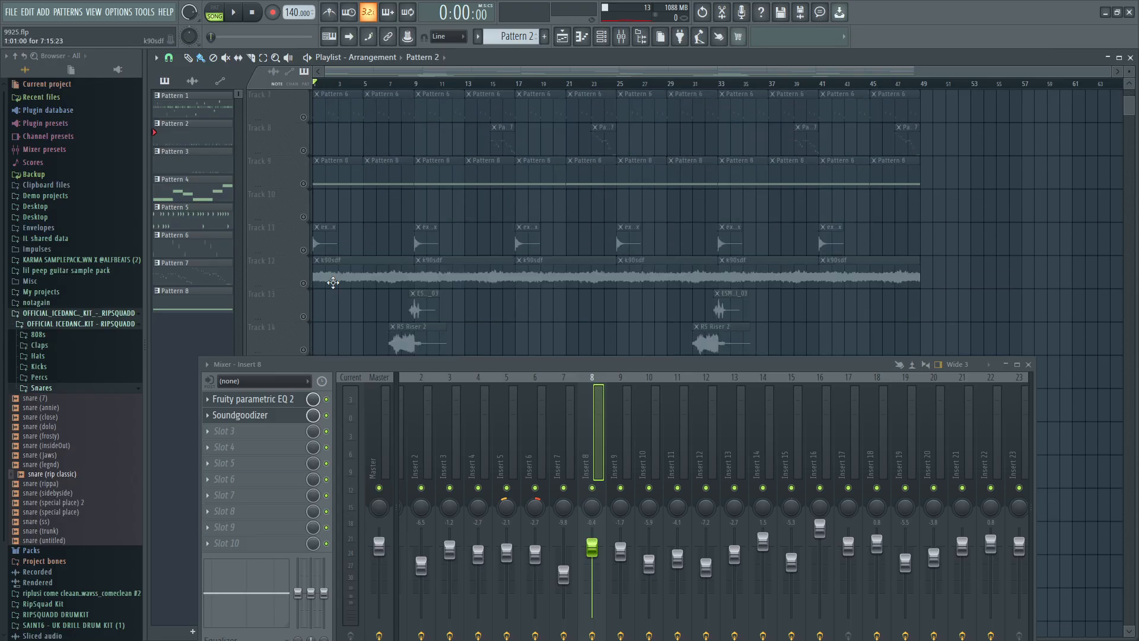
pyautogui.scroll(6, 336, 285)
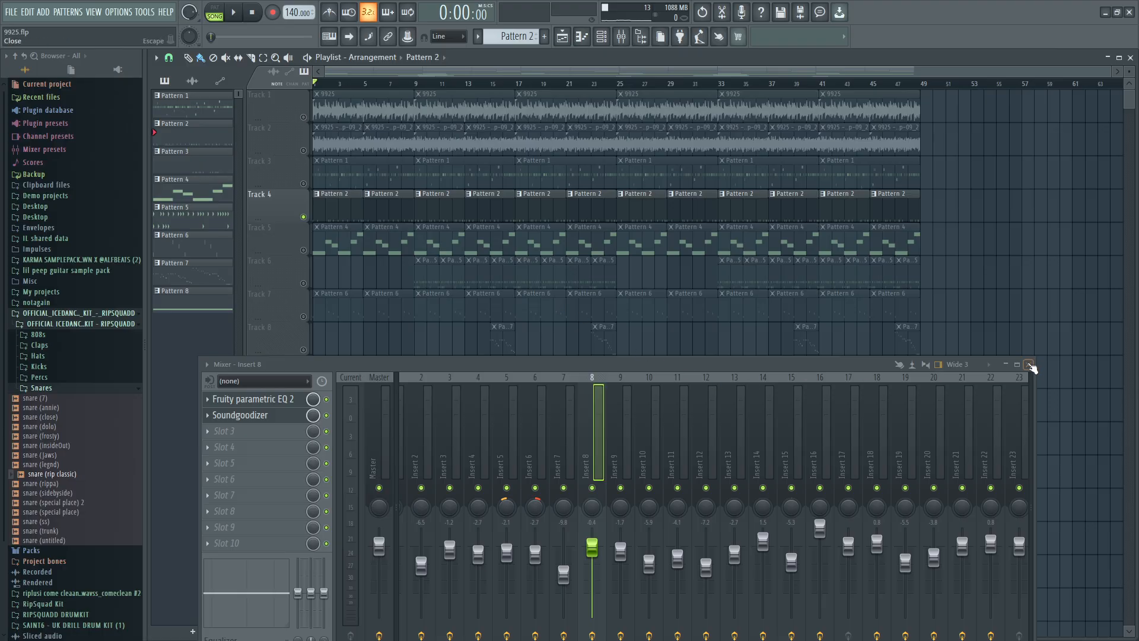
pyautogui.click(1029, 365)
pyautogui.click(672, 409)
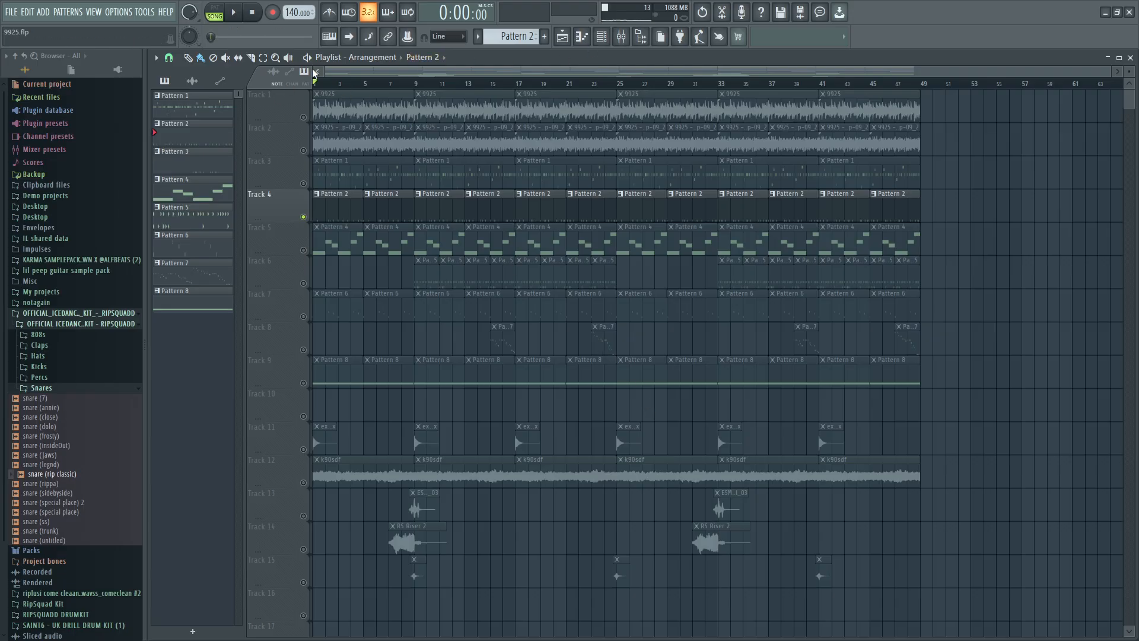
# Unsolo Track 4 so all playlist tracks are enabled, and play the arrangement from the start to about bar 17.
pyautogui.rightClick(304, 118)
pyautogui.rightClick(304, 117)
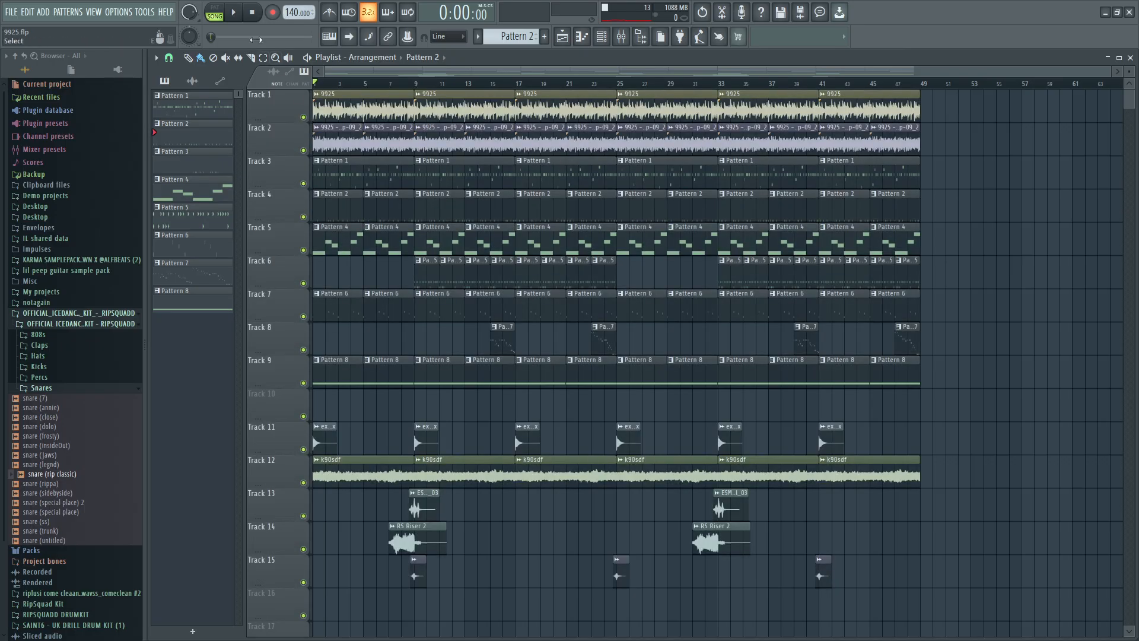
pyautogui.click(235, 14)
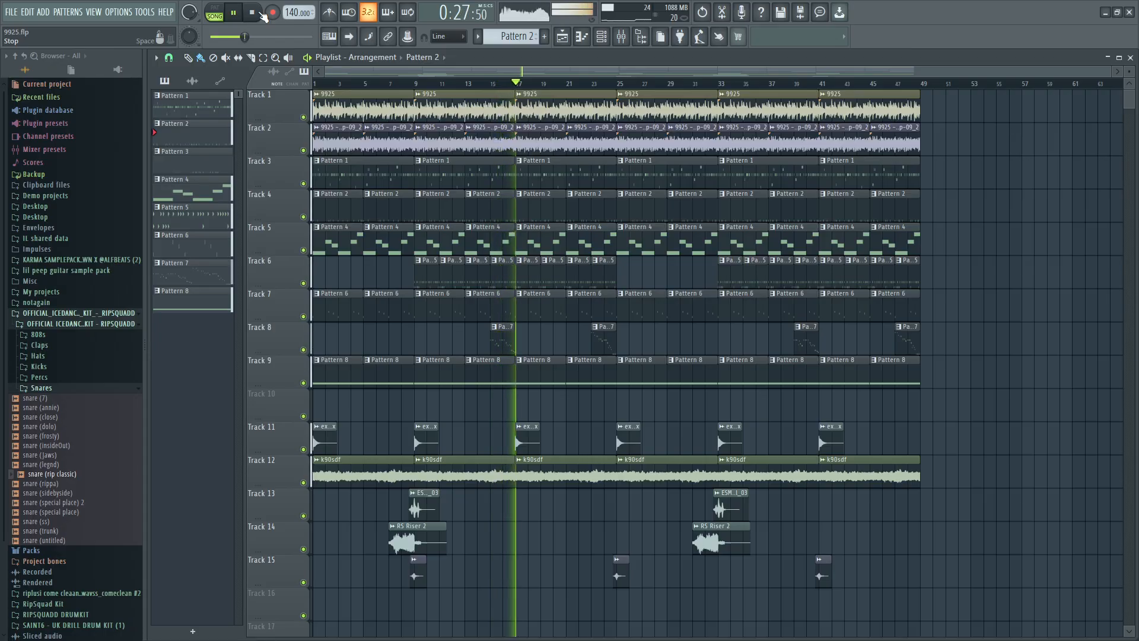
pyautogui.click(262, 13)
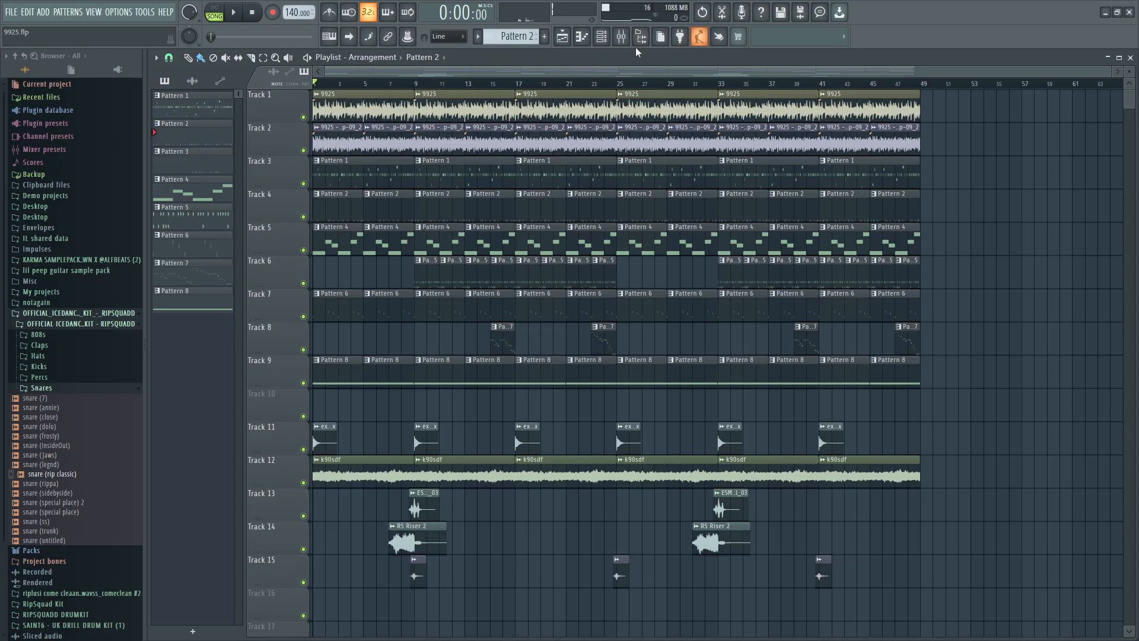
# Reopen the mixer, position it over the playlist and open the Fruity parametric EQ on the Master track.
pyautogui.click(621, 36)
pyautogui.moveTo(389, 369); pyautogui.dragTo(491, 202)
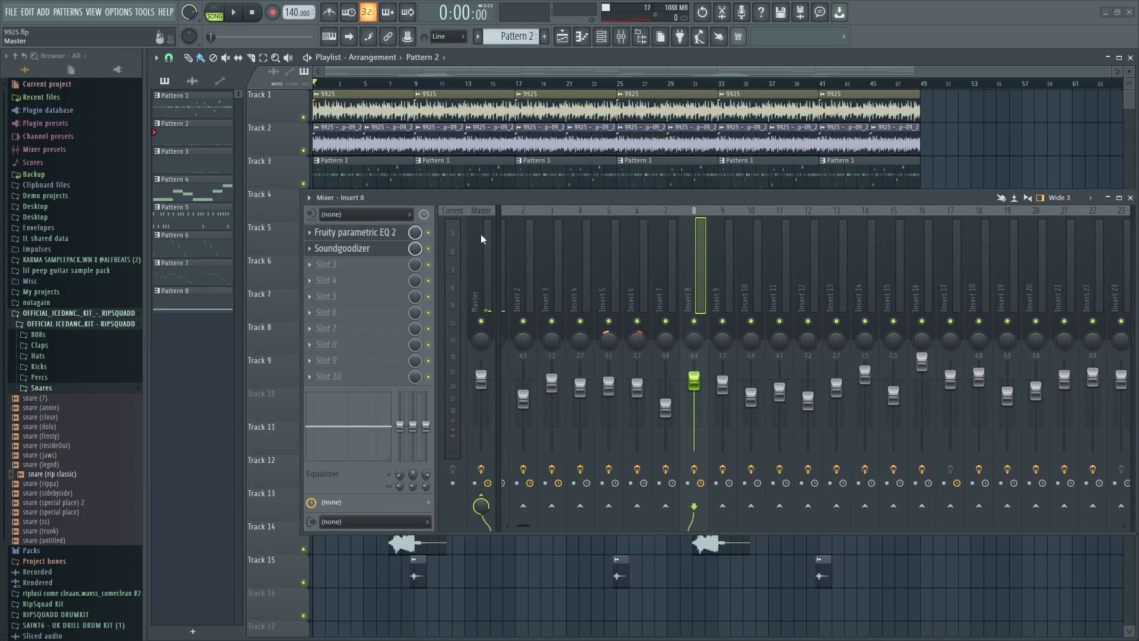
pyautogui.click(489, 332)
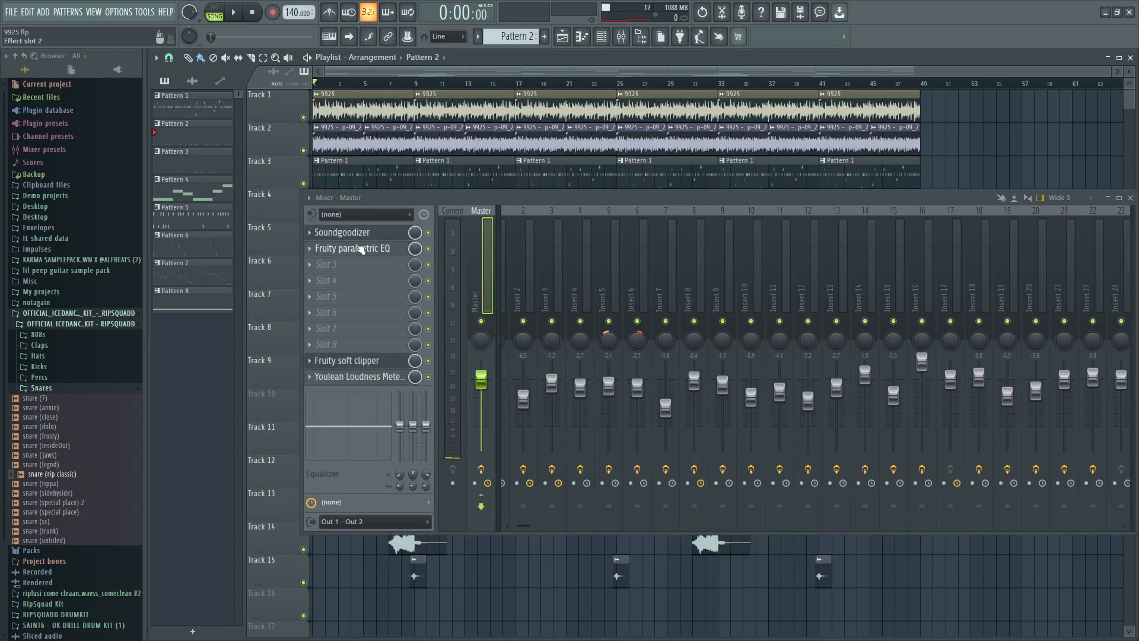
pyautogui.click(360, 252)
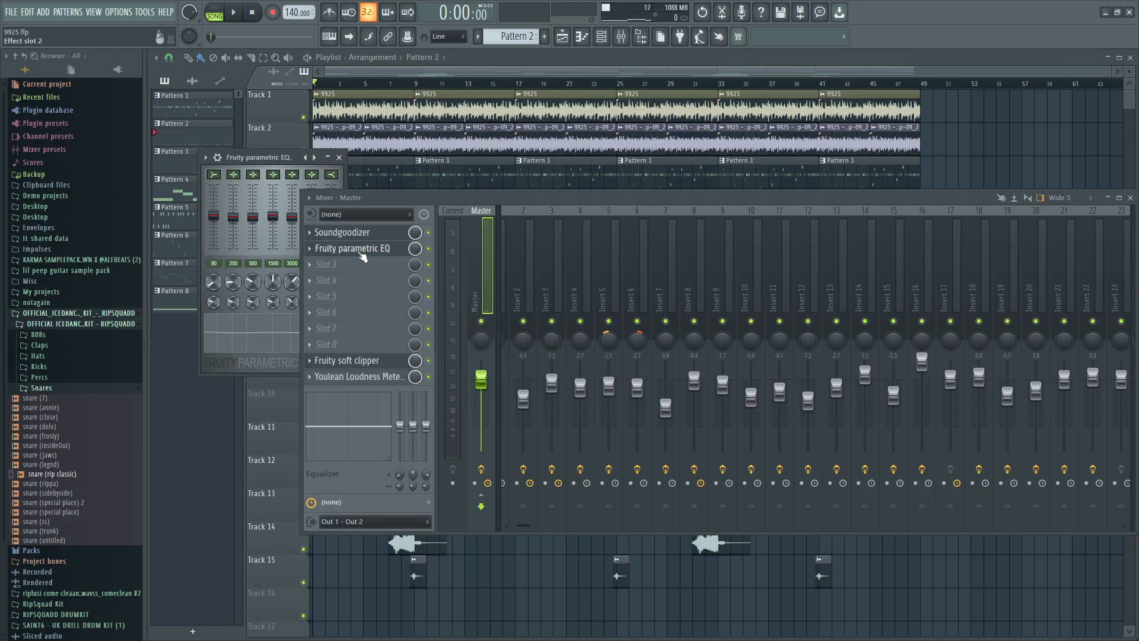
# Move the mixer clear of the Master's Fruity parametric EQ so the EQ's bands can be inspected.
pyautogui.moveTo(394, 209); pyautogui.dragTo(620, 136)
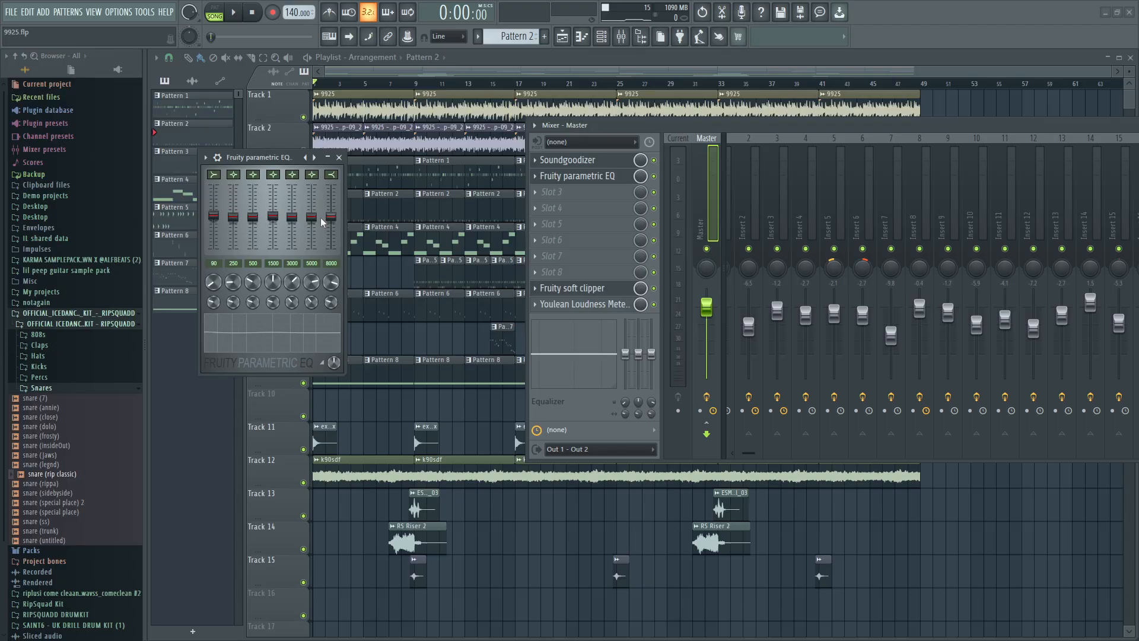
pyautogui.click(547, 177)
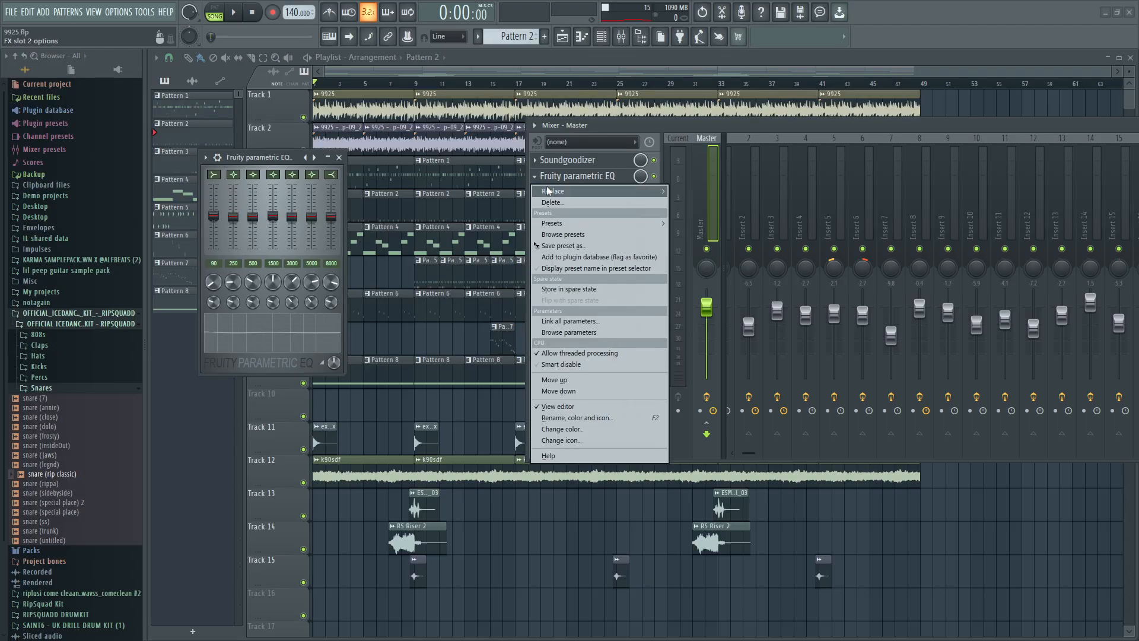
pyautogui.click(274, 224)
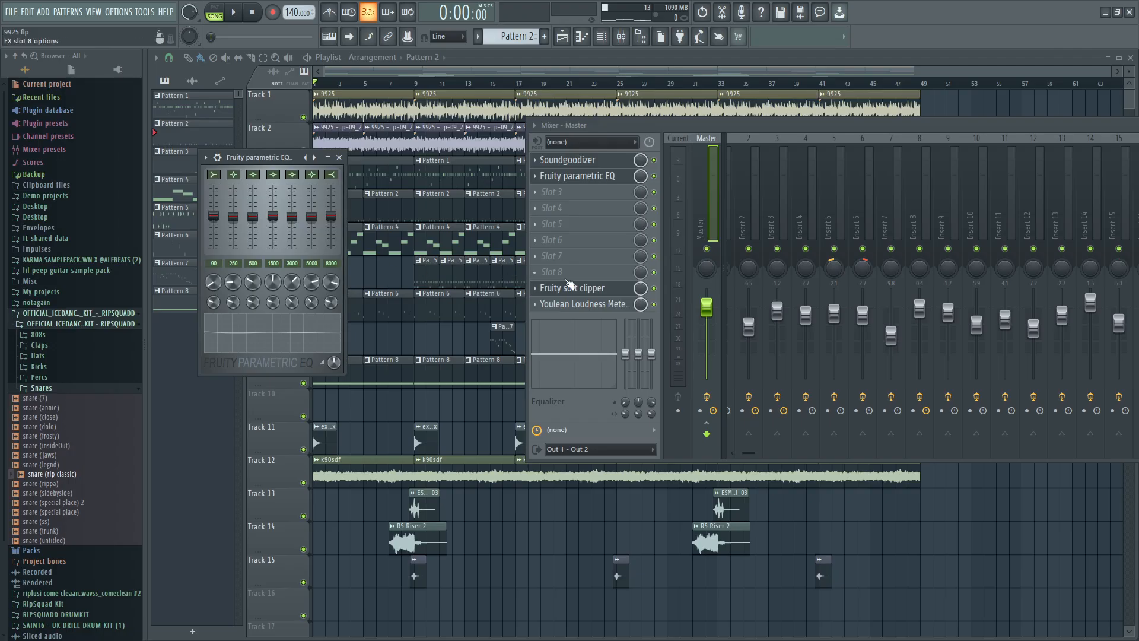
# Open the Fruity soft clipper on the Master track and inspect its threshold and post settings.
pyautogui.click(602, 290)
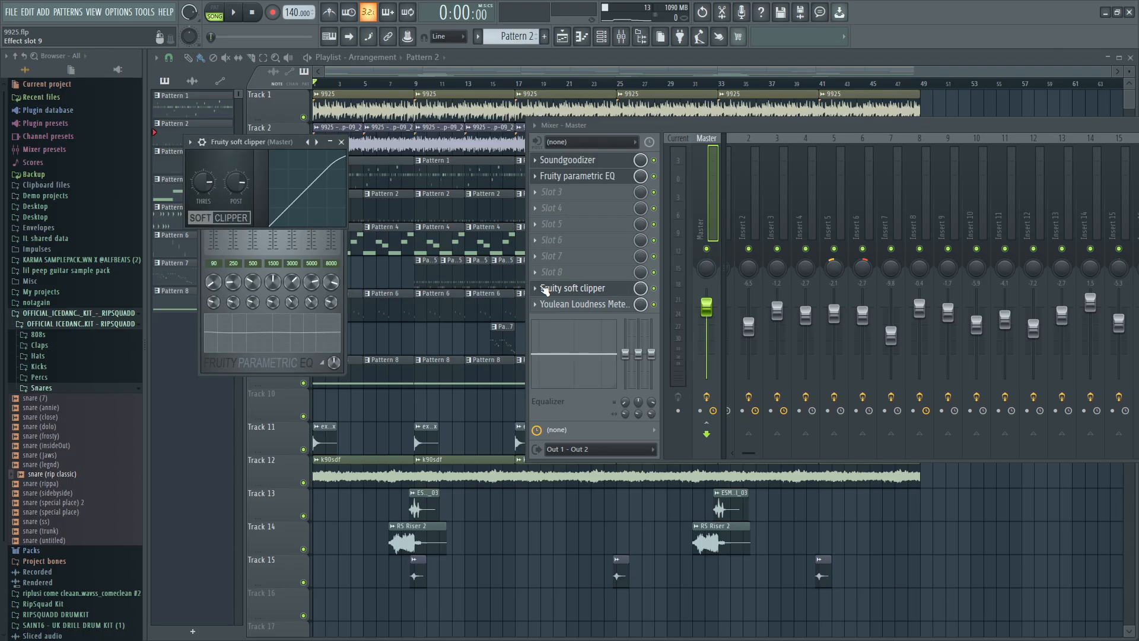
pyautogui.click(544, 289)
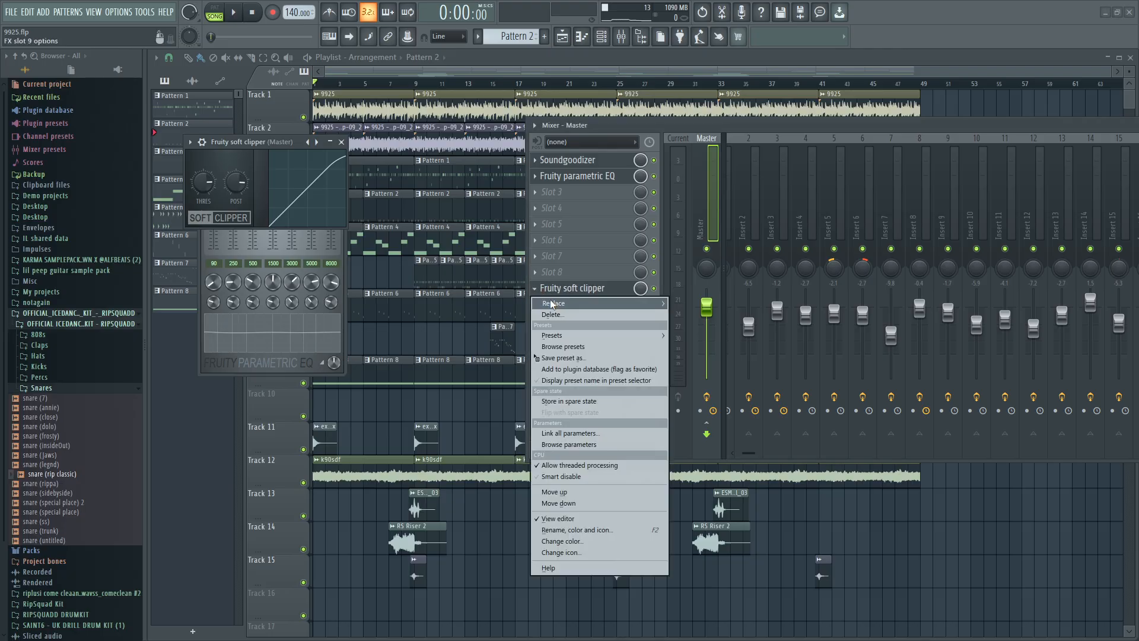
pyautogui.moveTo(552, 303)
pyautogui.click(592, 289)
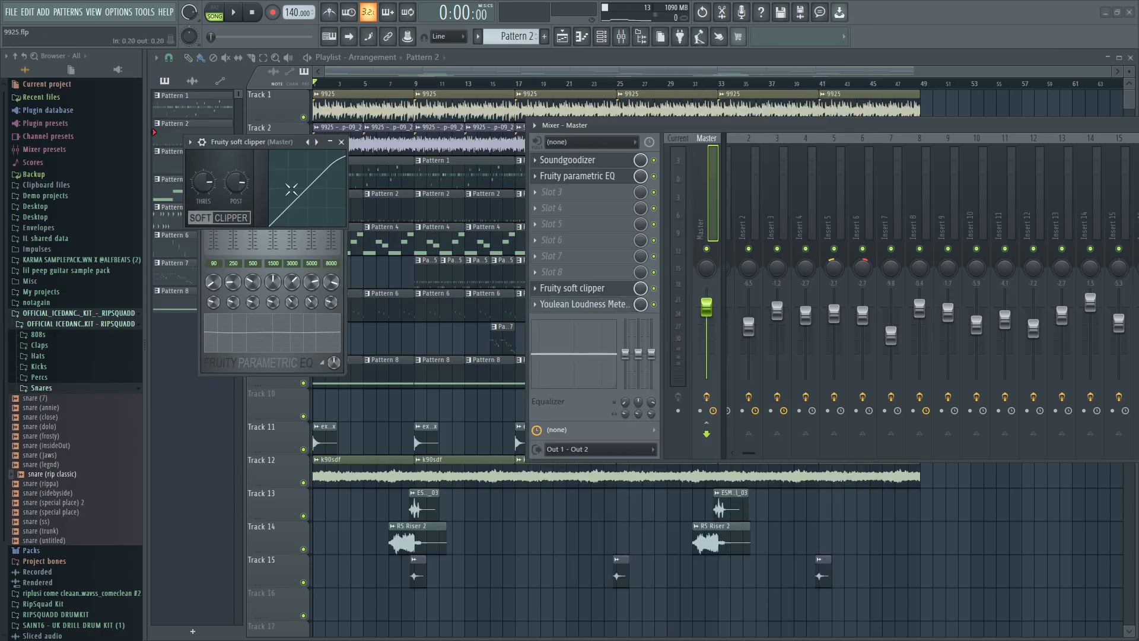
# Measure the arrangement's opening bars with the Master's Youlean Loudness Meter, and clear the plugin windows away after stopping playback.
pyautogui.click(601, 310)
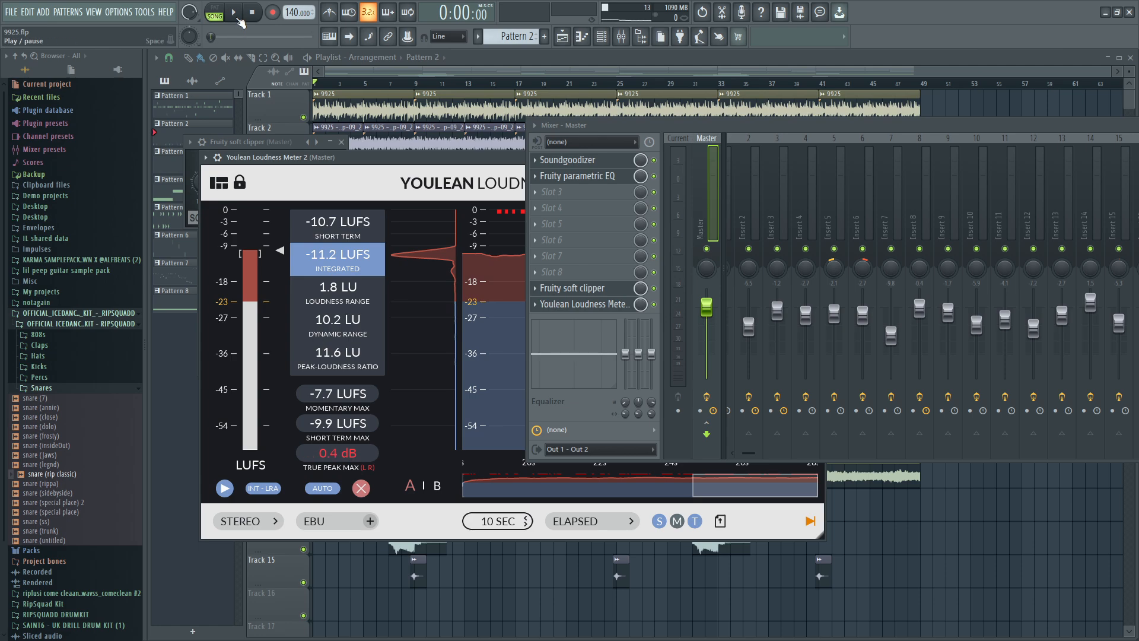
pyautogui.click(236, 14)
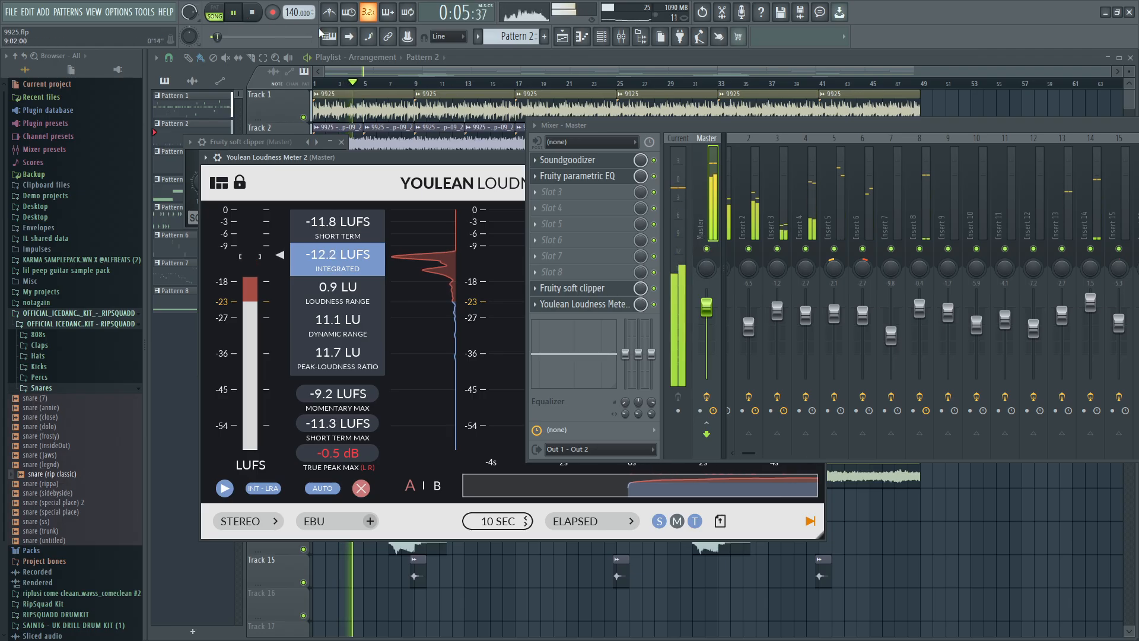
pyautogui.click(261, 11)
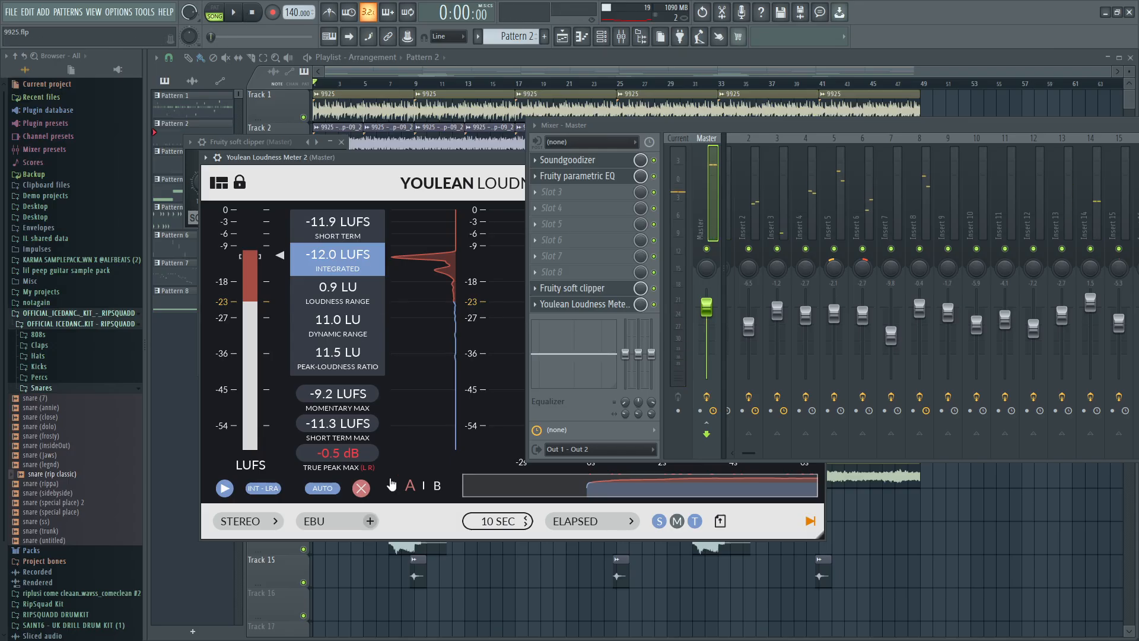
pyautogui.click(537, 558)
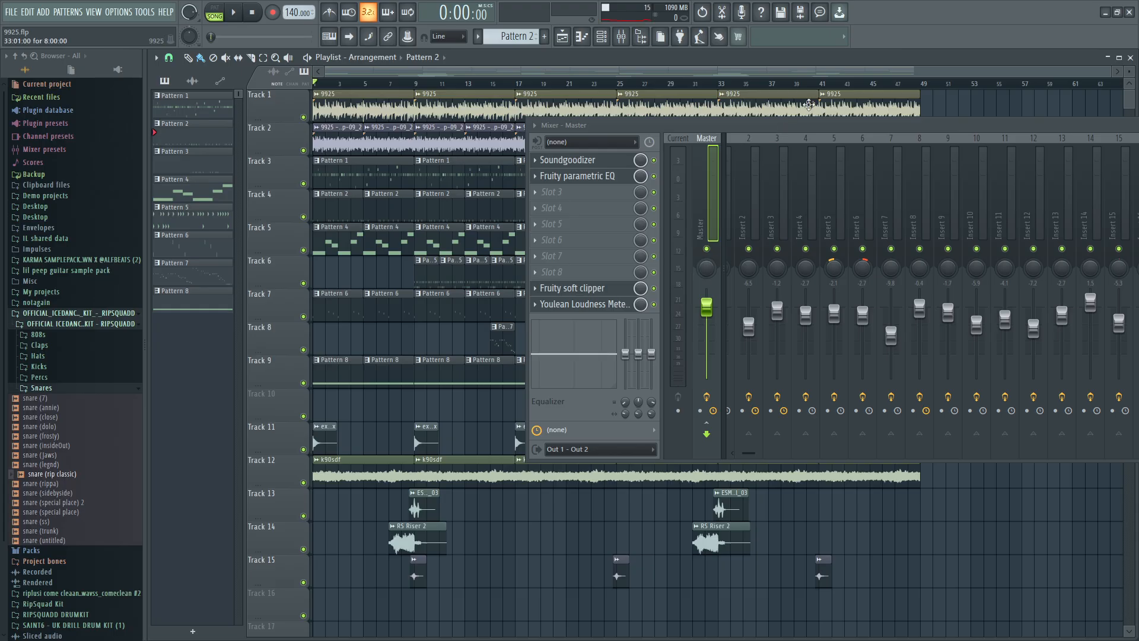
# Shrink the mixer window over the playlist and collapse it to its title bar so the full arrangement shows.
pyautogui.moveTo(814, 123); pyautogui.dragTo(525, 172)
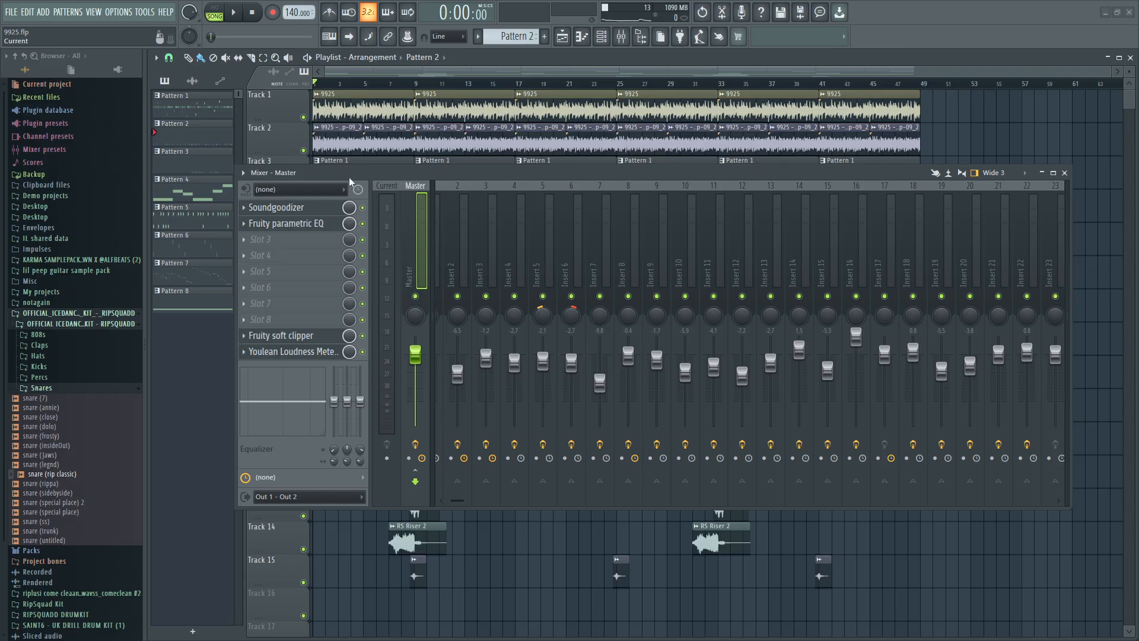
pyautogui.moveTo(239, 168); pyautogui.dragTo(552, 215)
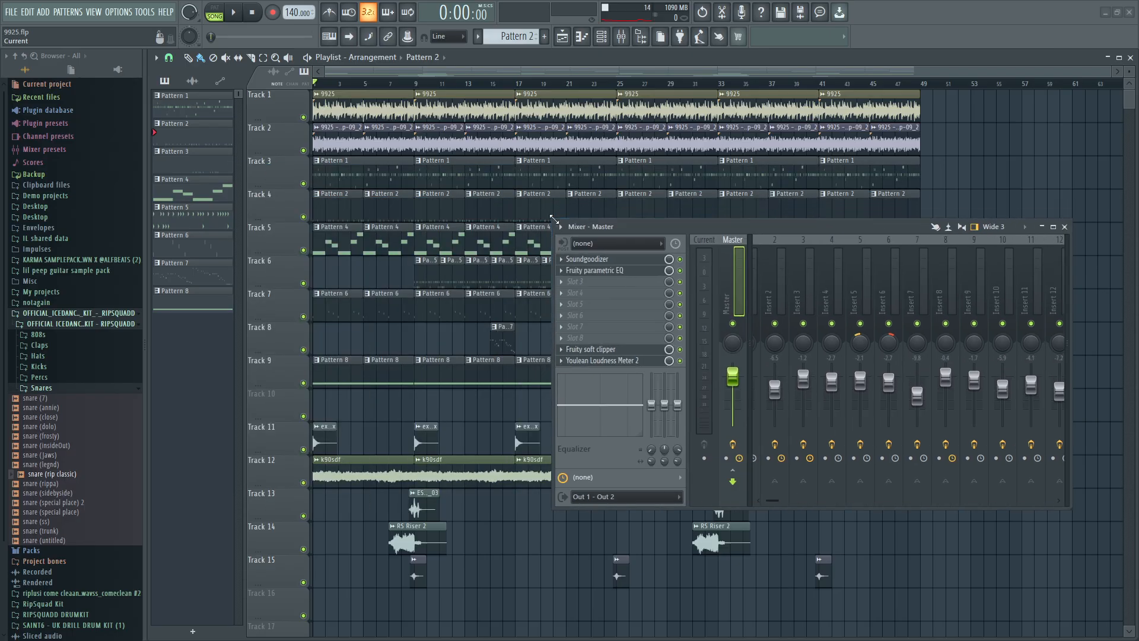
pyautogui.moveTo(785, 223); pyautogui.dragTo(598, 190)
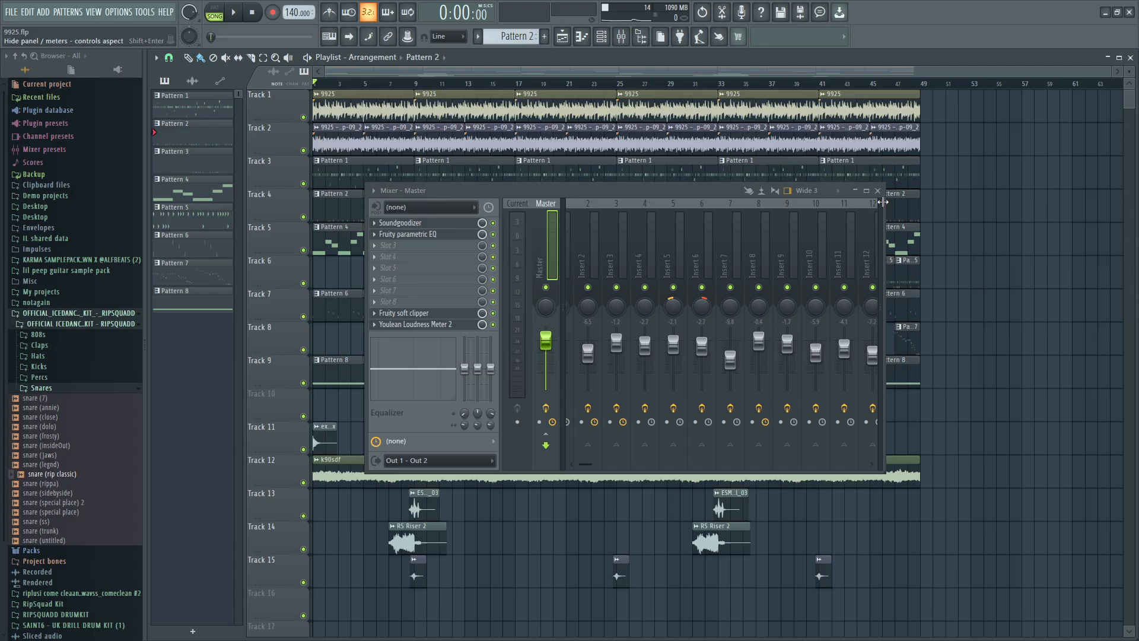
pyautogui.click(856, 191)
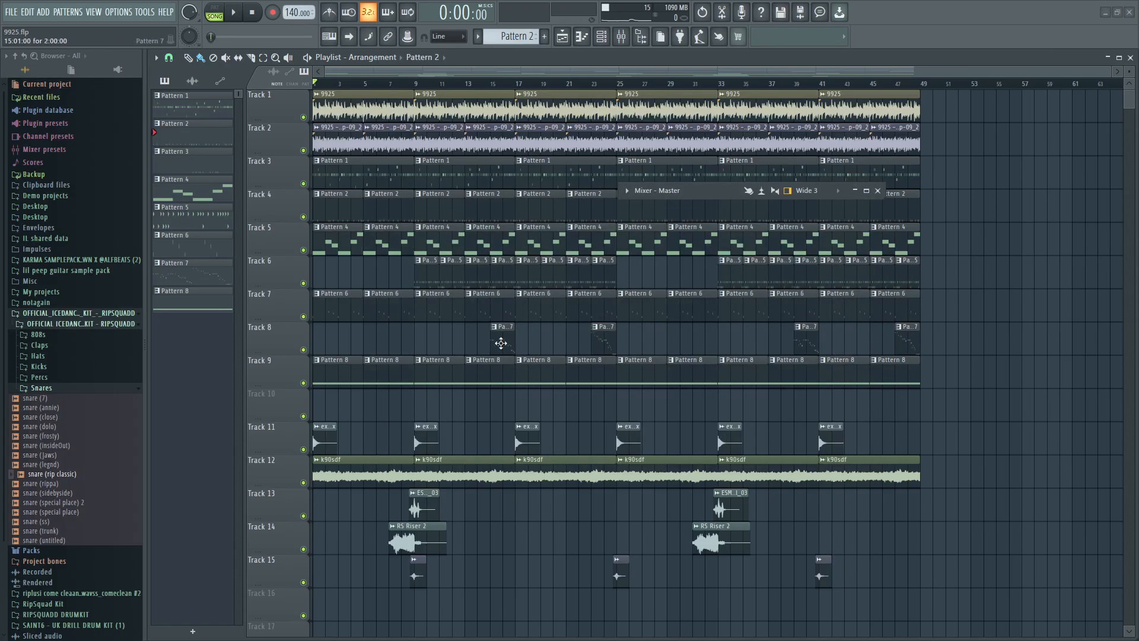
pyautogui.moveTo(492, 340)
pyautogui.mouseDown()
pyautogui.moveTo(459, 339)
pyautogui.moveTo(549, 348)
pyautogui.moveTo(504, 349)
pyautogui.moveTo(534, 346)
pyautogui.moveTo(504, 340)
pyautogui.moveTo(514, 342)
pyautogui.mouseUp()
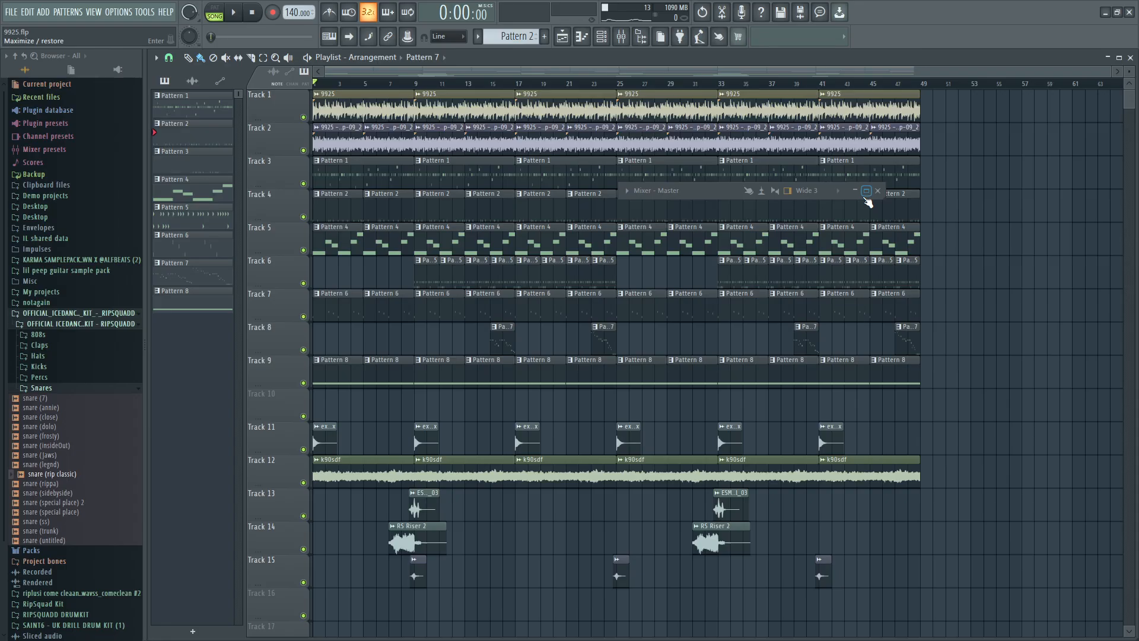
pyautogui.click(628, 191)
pyautogui.click(628, 191)
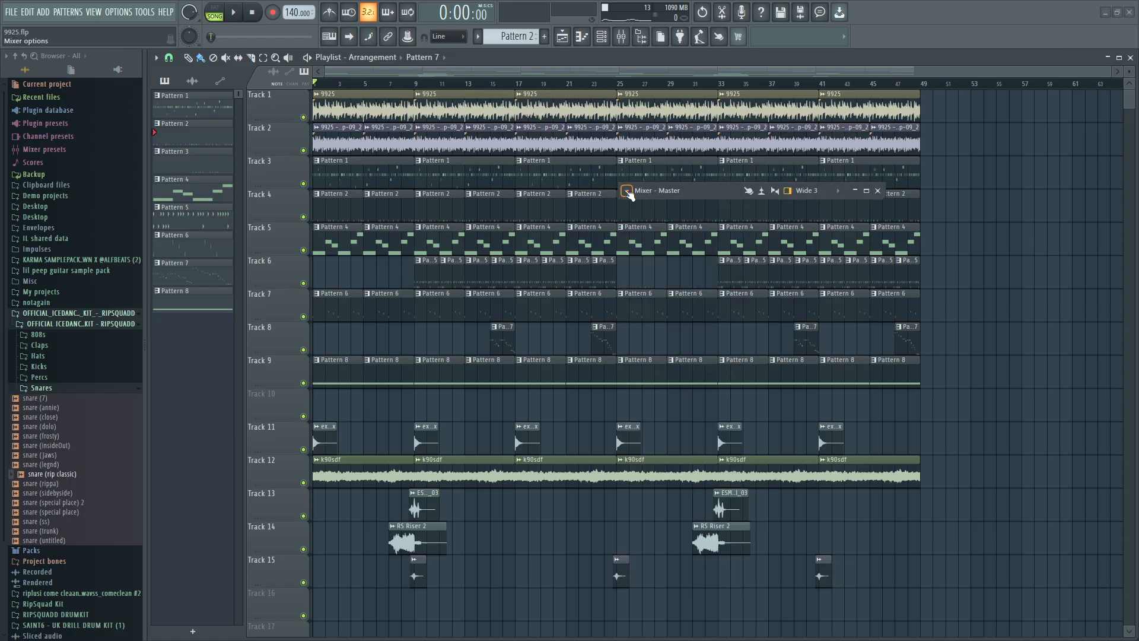
pyautogui.click(627, 190)
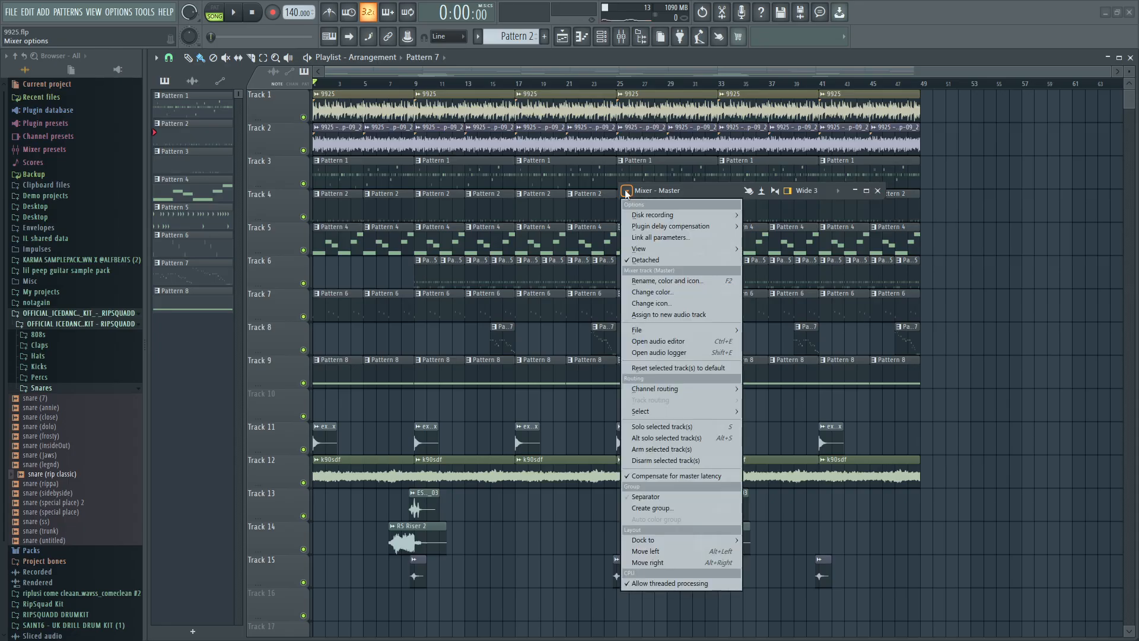
pyautogui.click(627, 190)
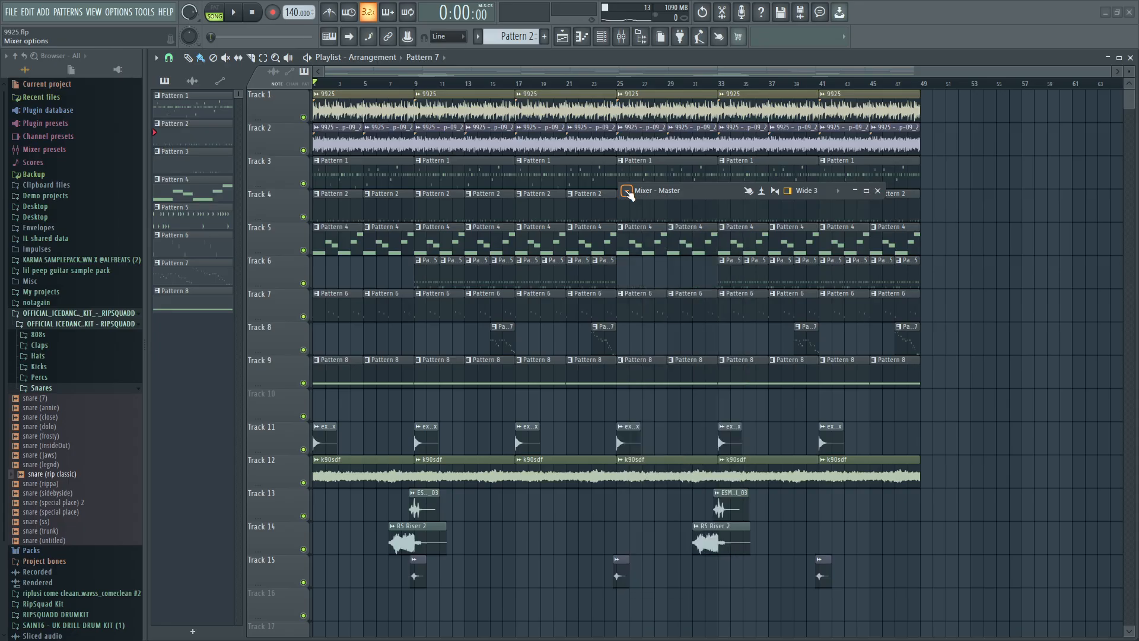